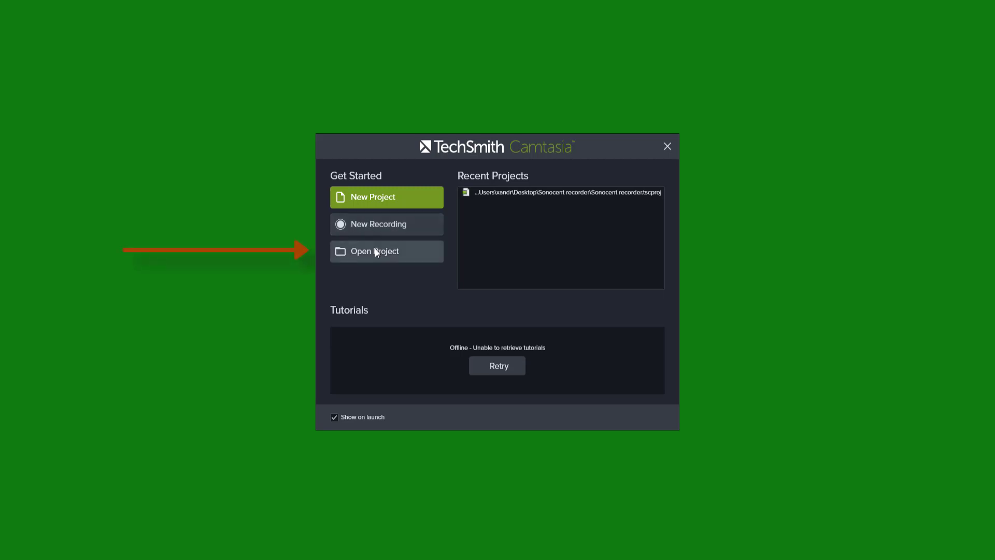
- Start a new project and import Bit of fun.mp4 from the Camtasia video folder into the media bin
click(371, 196)
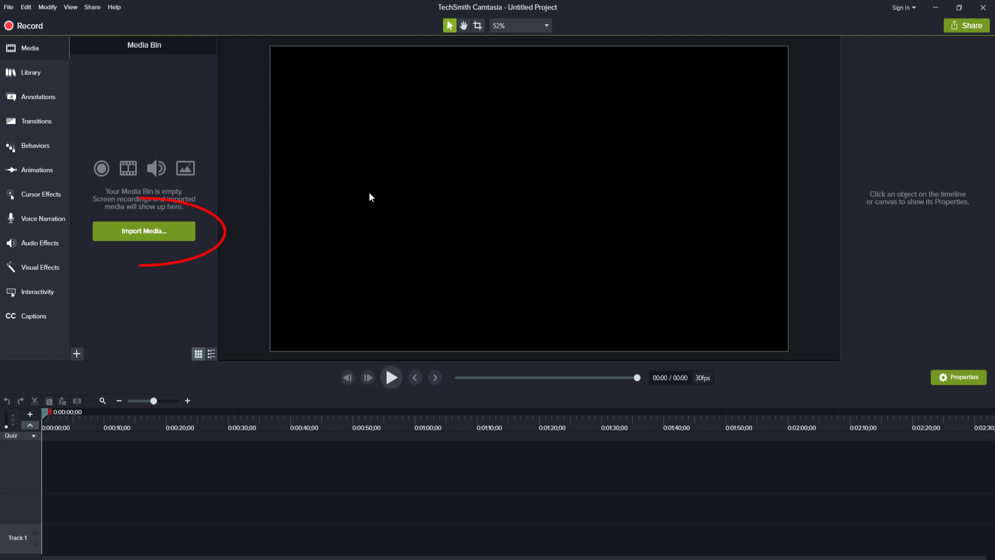
click(147, 230)
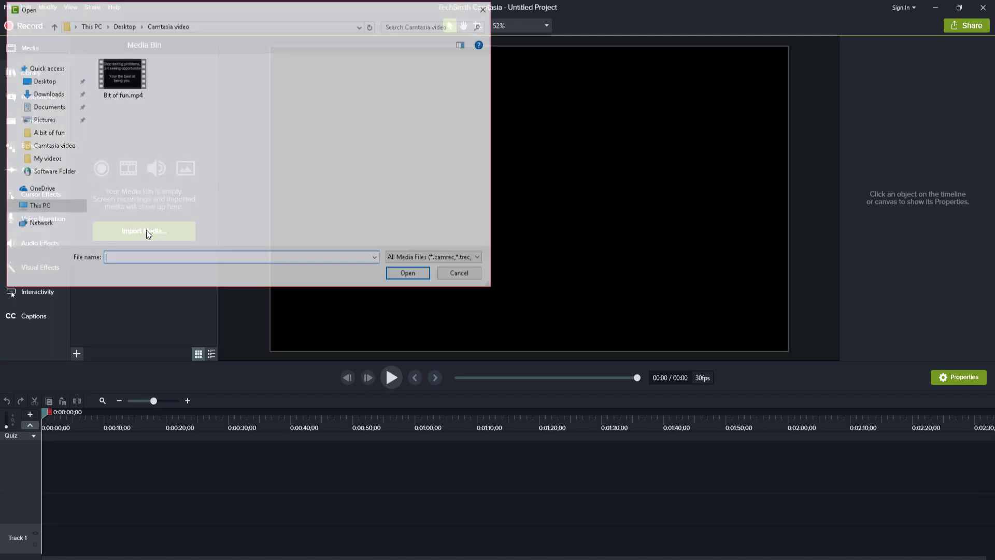
double_click(119, 67)
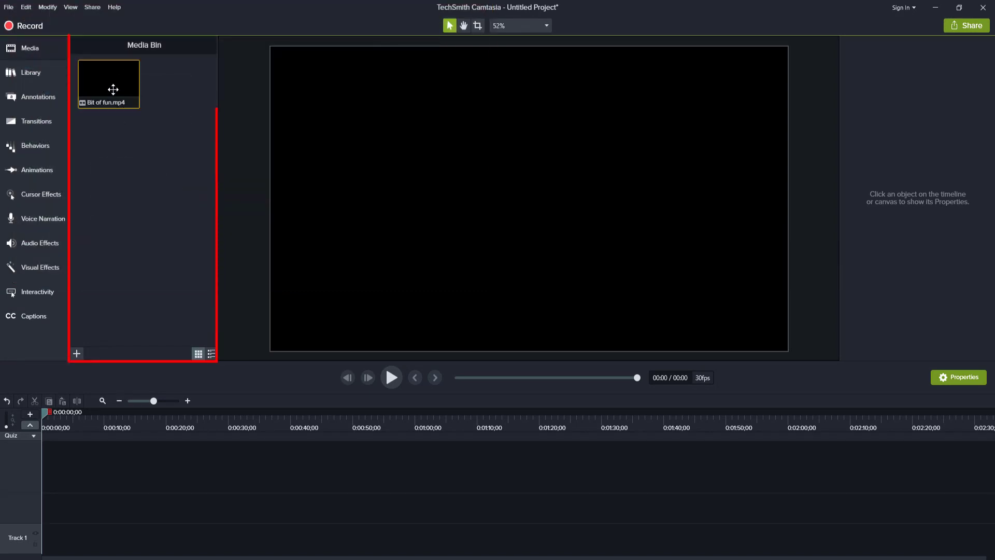
- Place Bit of fun.mp4 at the start of Track 1 and separate its audio and video
mouse_move(111, 86)
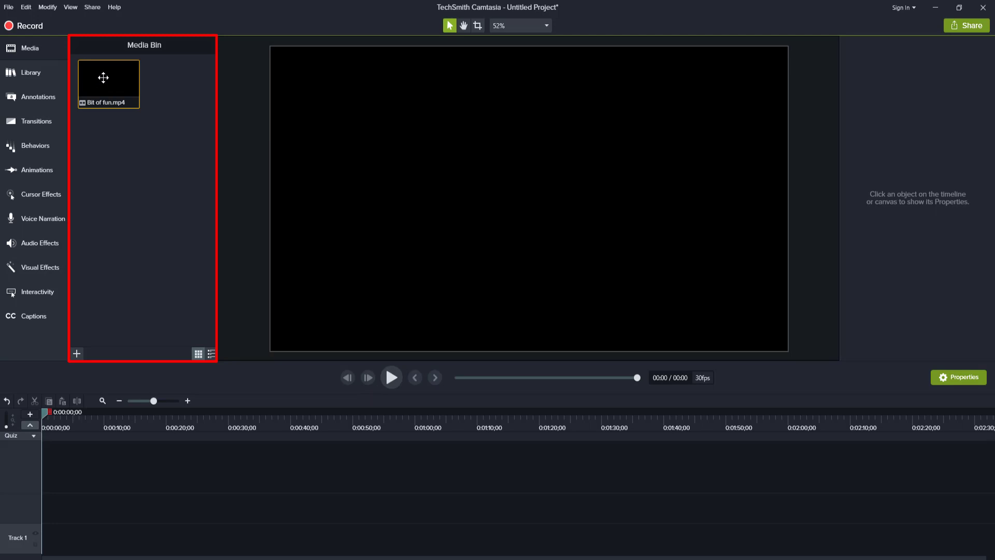
drag(102, 78, 45, 510)
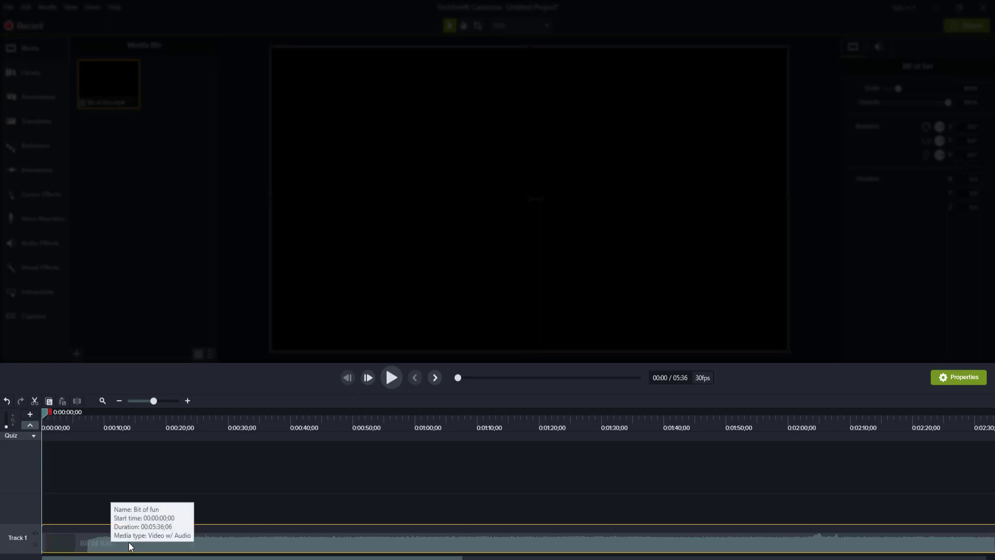
right_click(231, 542)
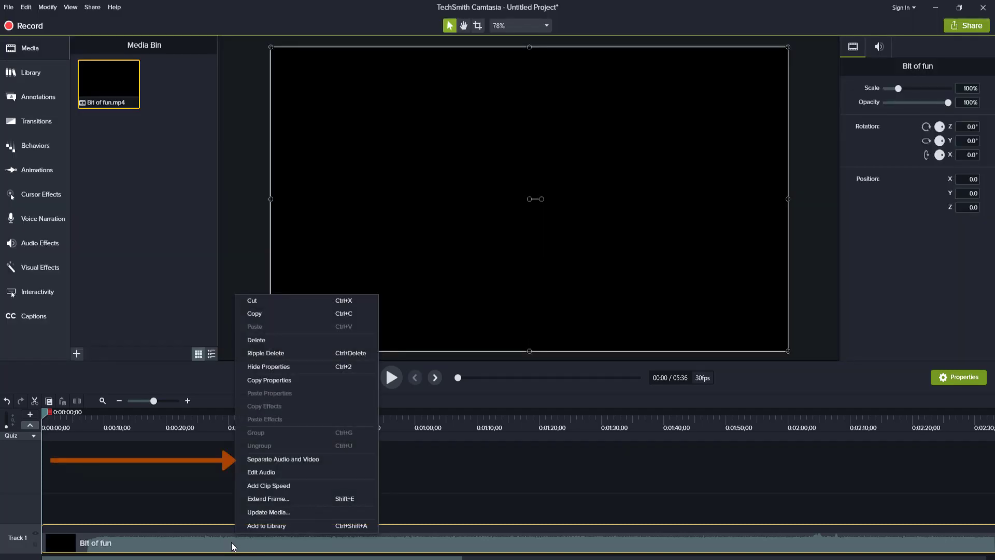
click(281, 461)
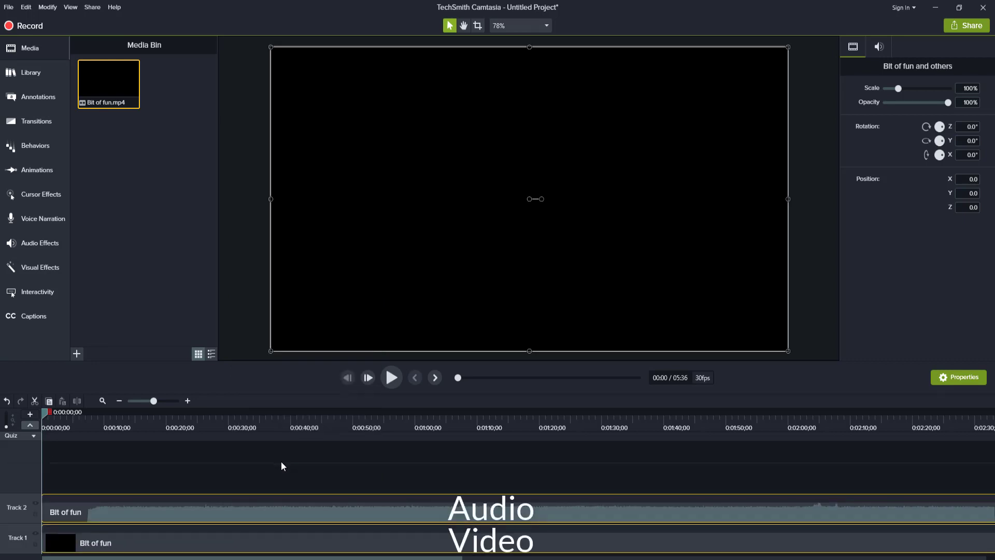
- Delete the separated Bit of fun audio clip from Track 2, keeping the video on Track 1
click(281, 536)
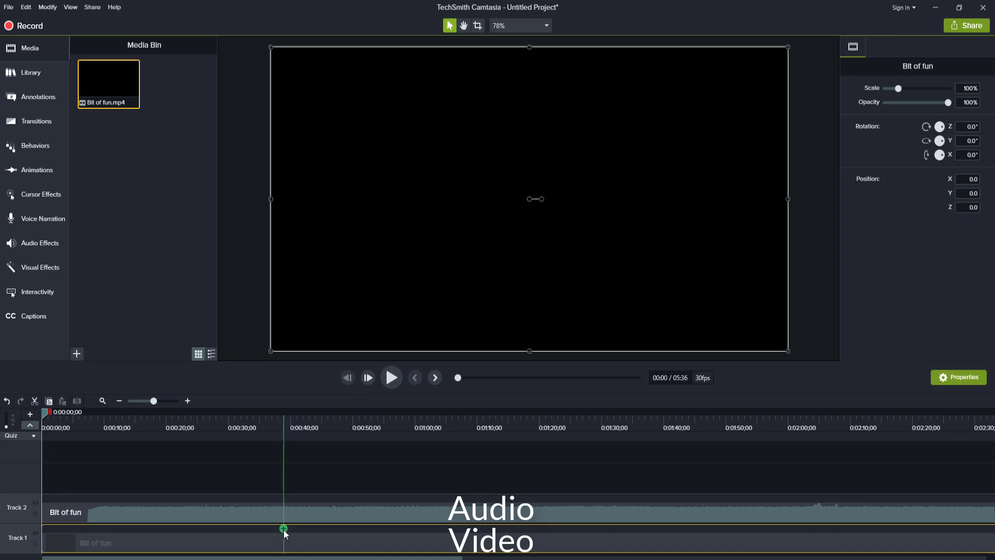
click(286, 507)
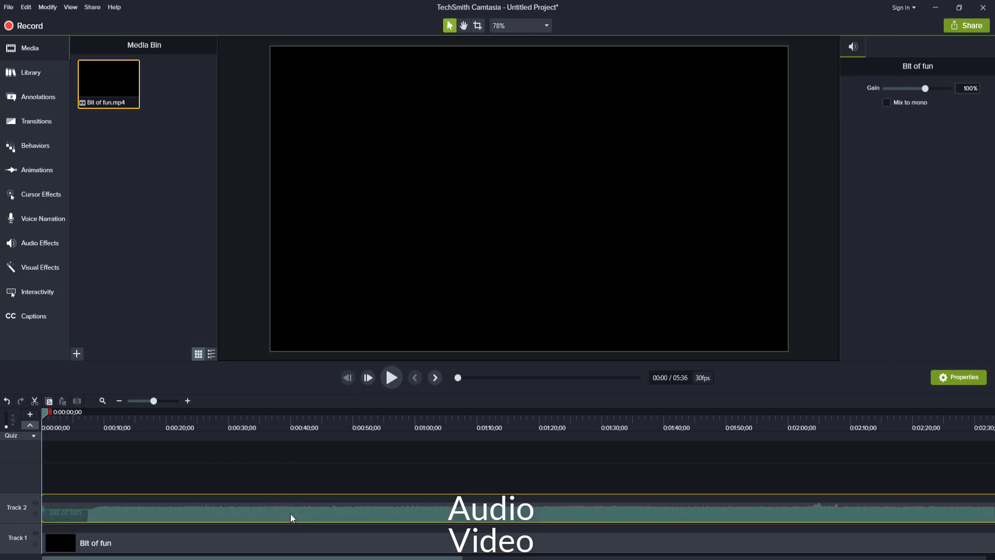
right_click(297, 509)
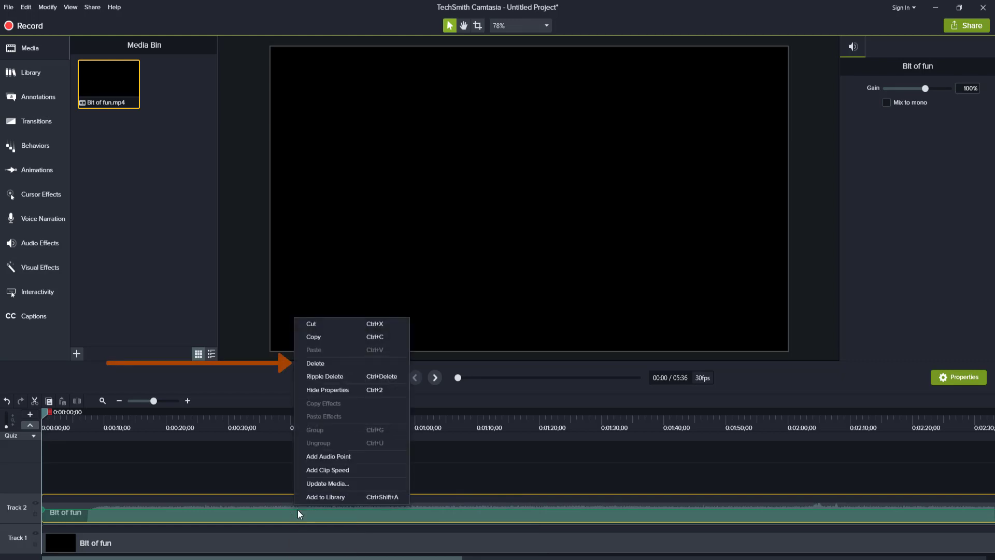
click(334, 364)
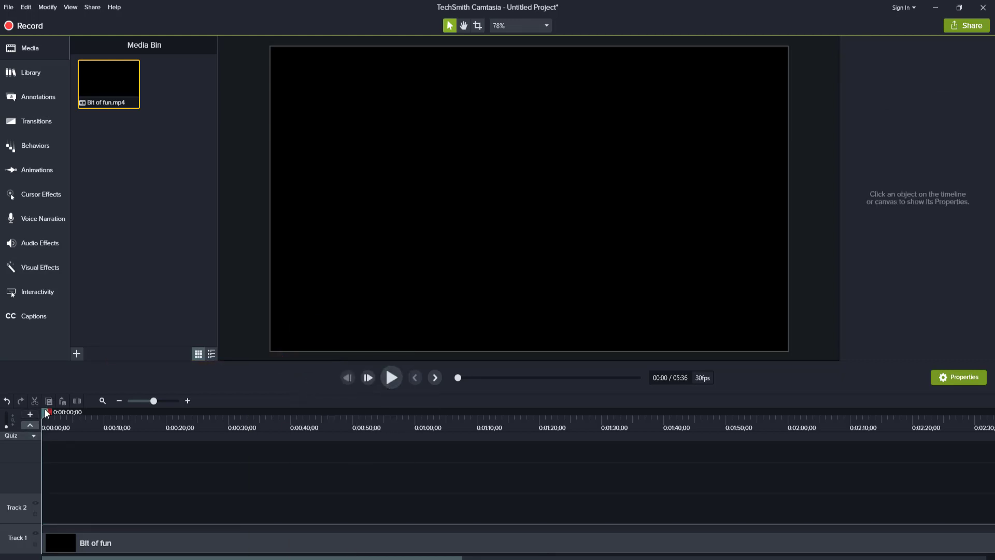
- Preview the video up to about 26 seconds and return the playhead to the start of the timeline
drag(46, 409, 161, 410)
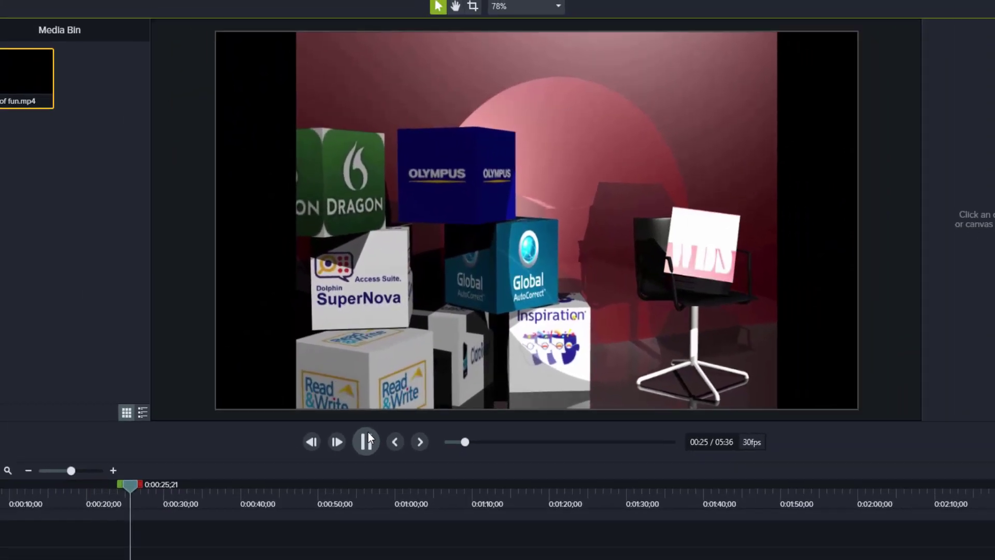
click(342, 493)
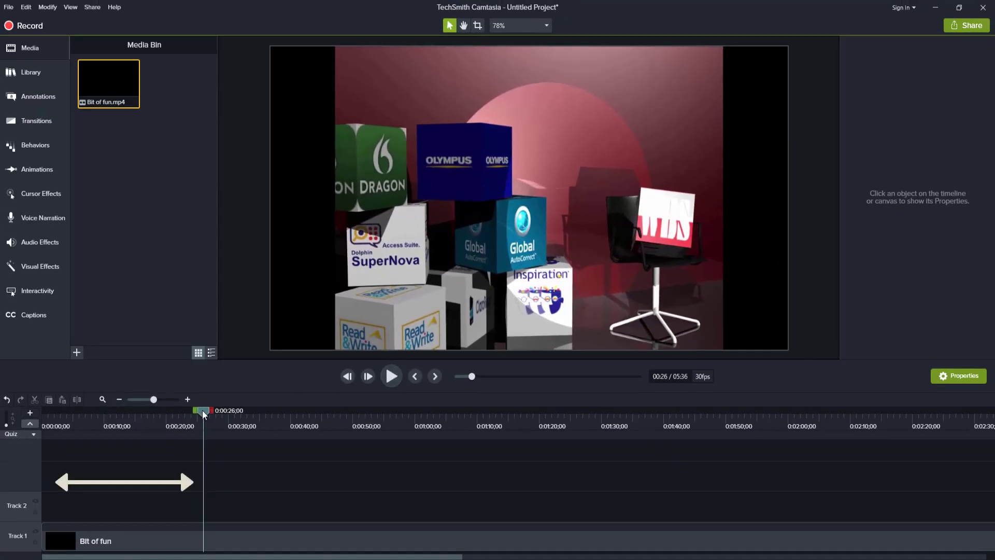
drag(202, 409, 32, 428)
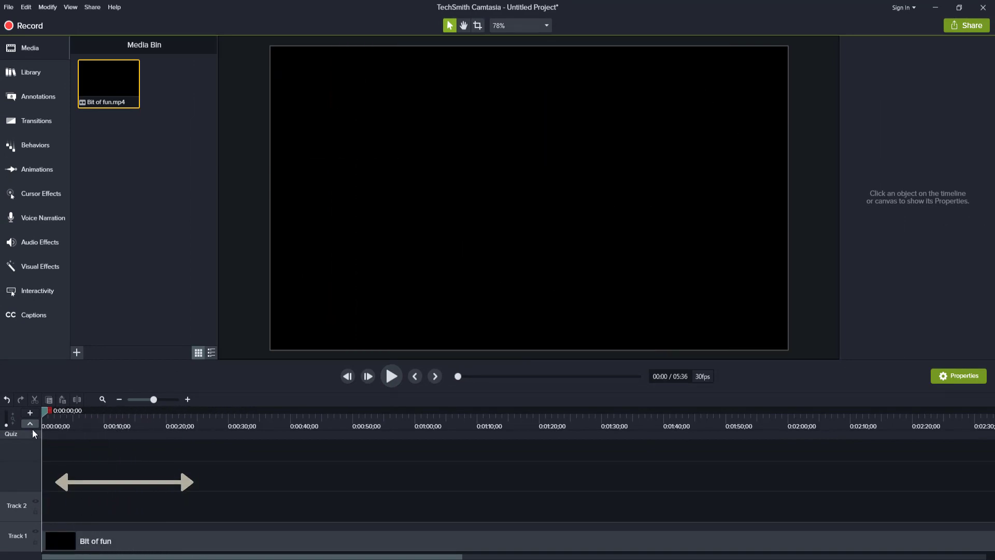
- Move the Bit of fun clip along Track 1 so it starts at about 10 seconds
click(187, 400)
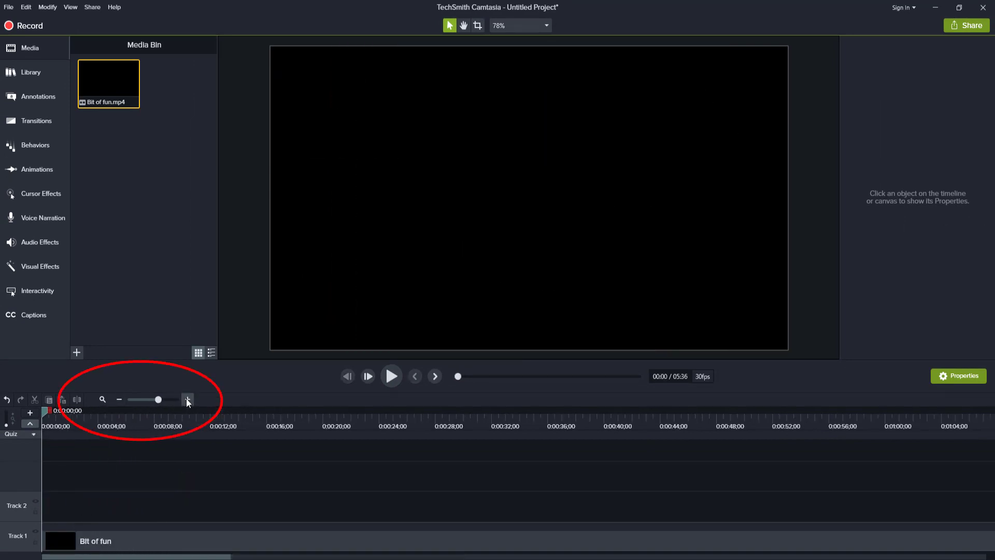
click(187, 399)
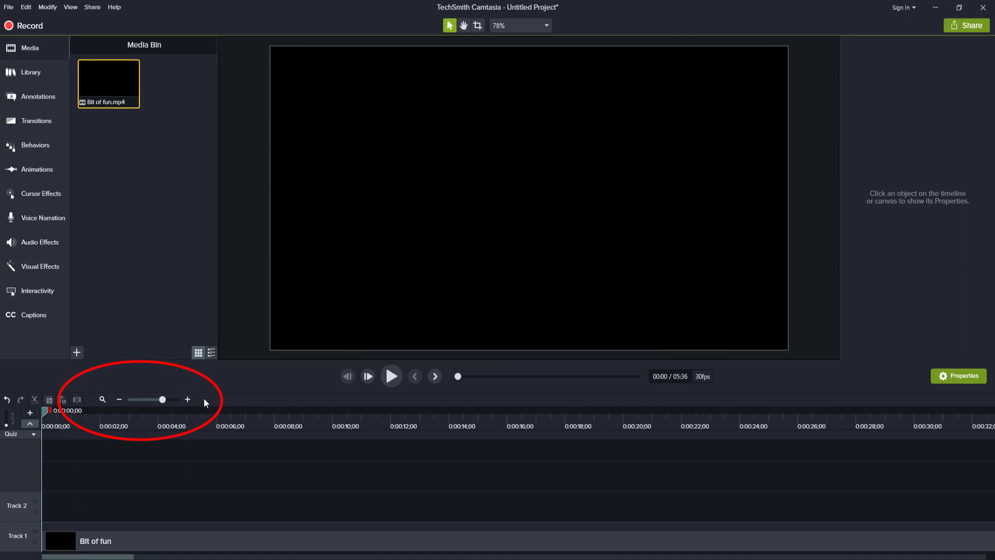
click(188, 398)
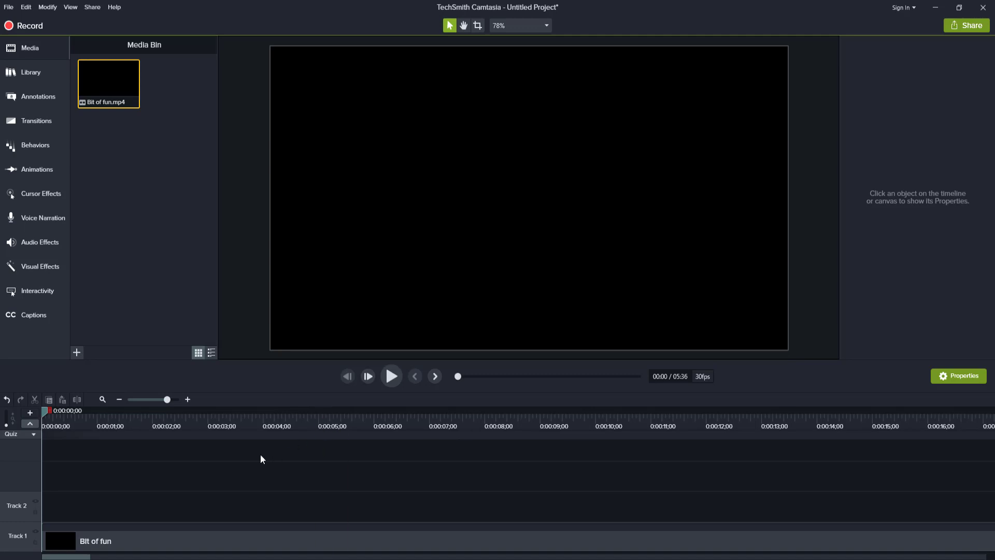
click(139, 535)
drag(139, 536, 708, 537)
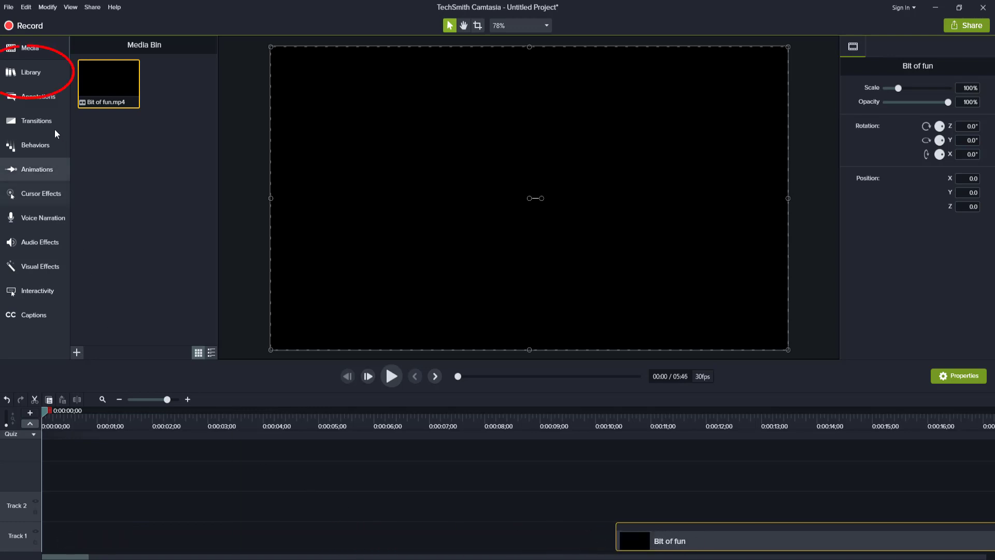
- Add the slidingbackground intro from the Camtasia 2018 library, shortened to fit the gap before the Bit of fun clip on Track 1
click(34, 72)
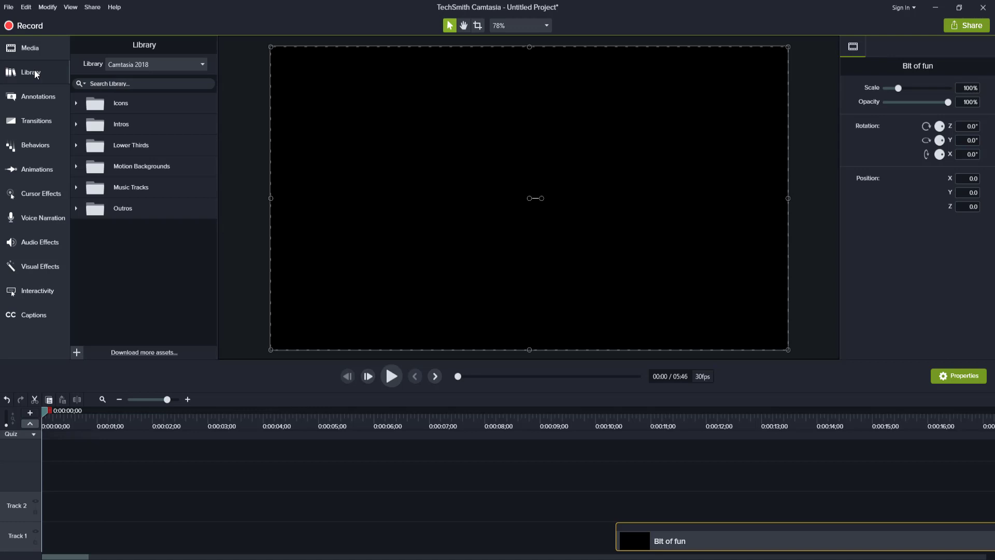
click(76, 125)
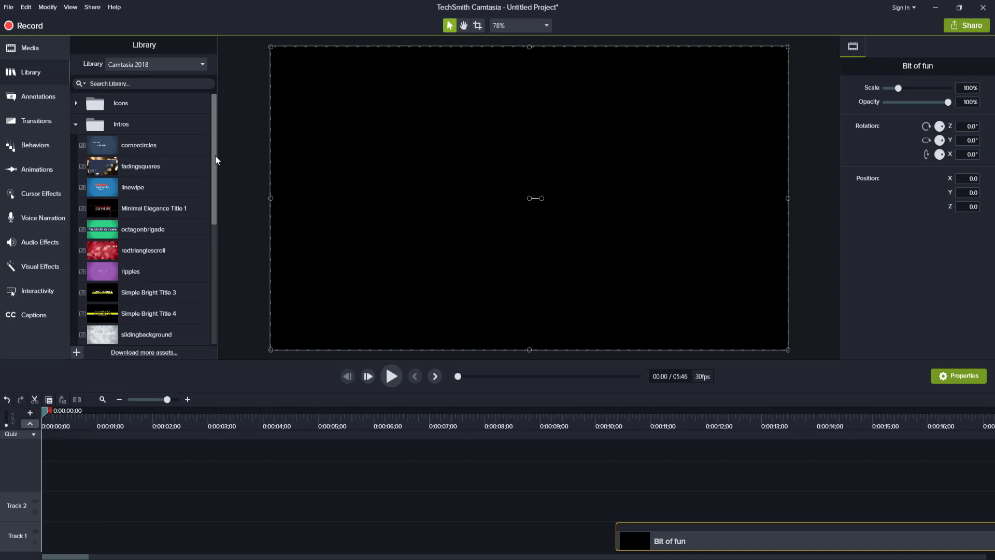
drag(216, 155, 217, 262)
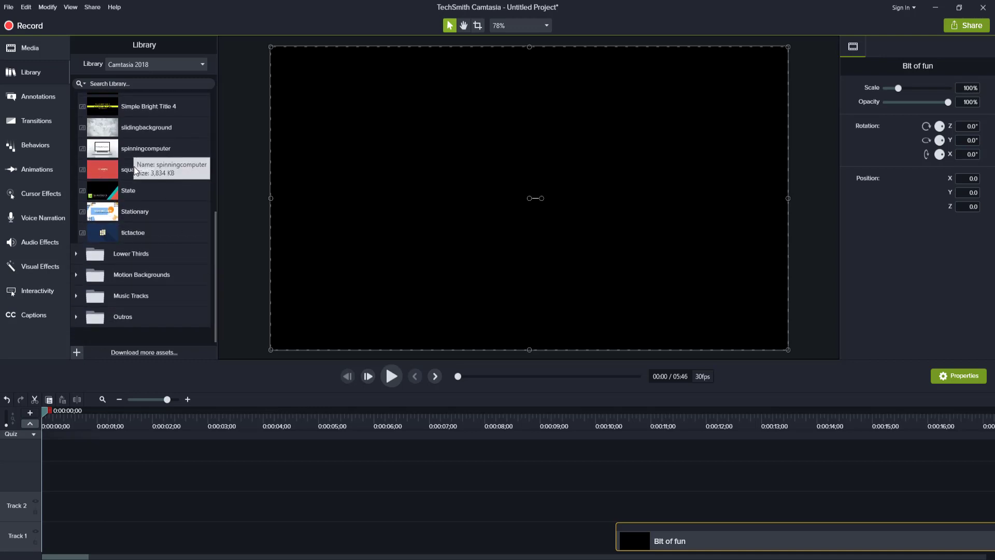
drag(136, 128, 109, 474)
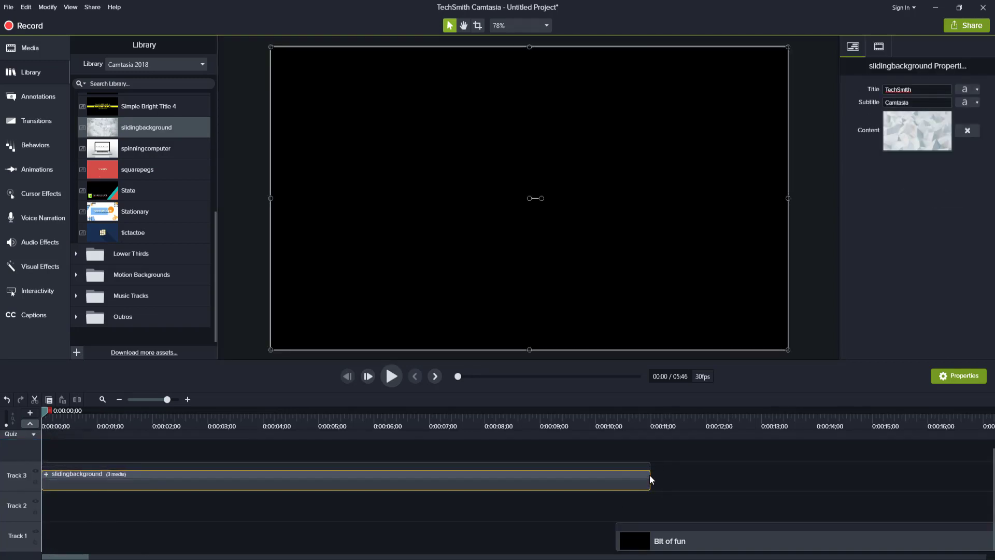
drag(650, 475, 619, 484)
drag(553, 479, 555, 552)
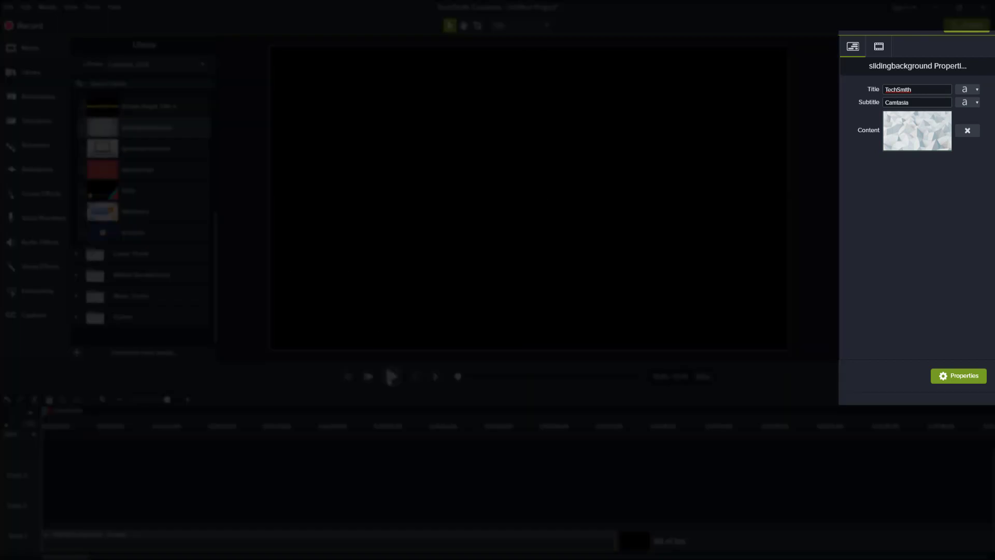
- Preview the slidingbackground intro up to about 4 seconds, and hide and reshow its properties
click(388, 370)
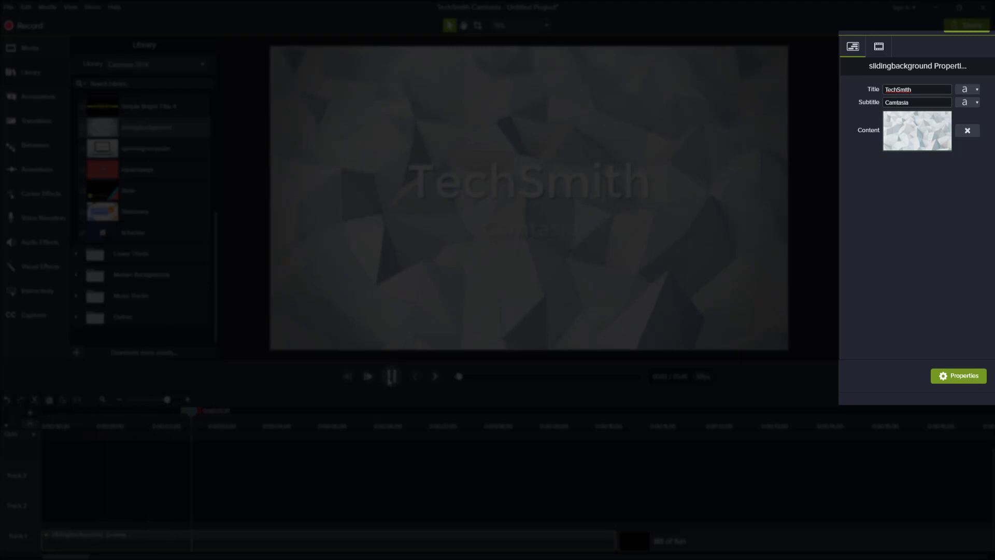
click(388, 377)
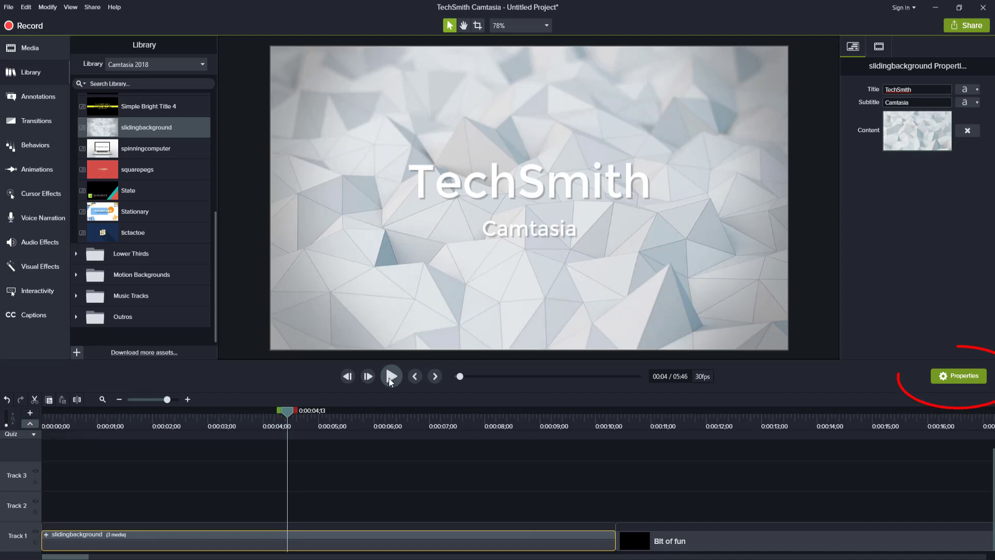
click(952, 377)
click(953, 376)
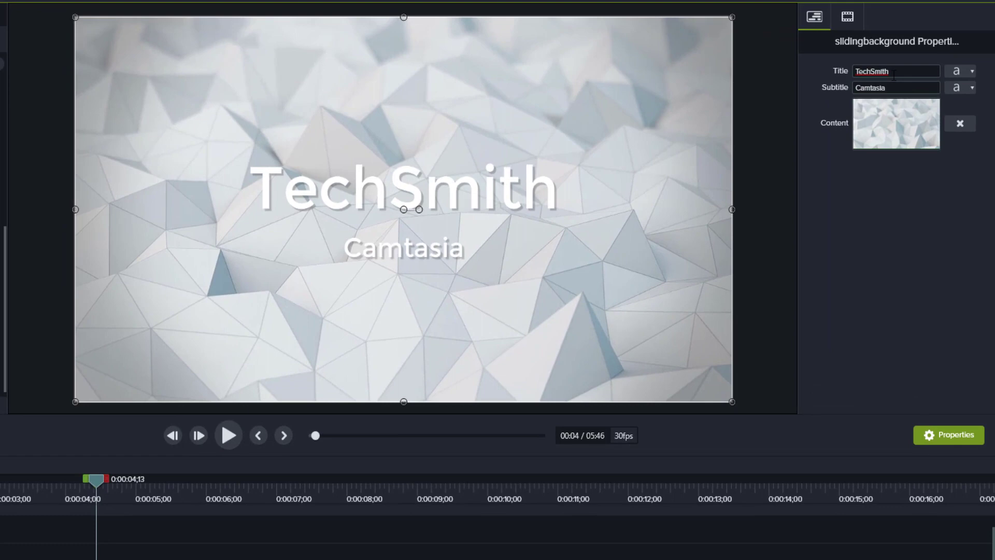
- Change the intro's title to "Home video" and its subtitle to "3d"
double_click(895, 72)
key(BackSpace)
text(Home video)
click(889, 88)
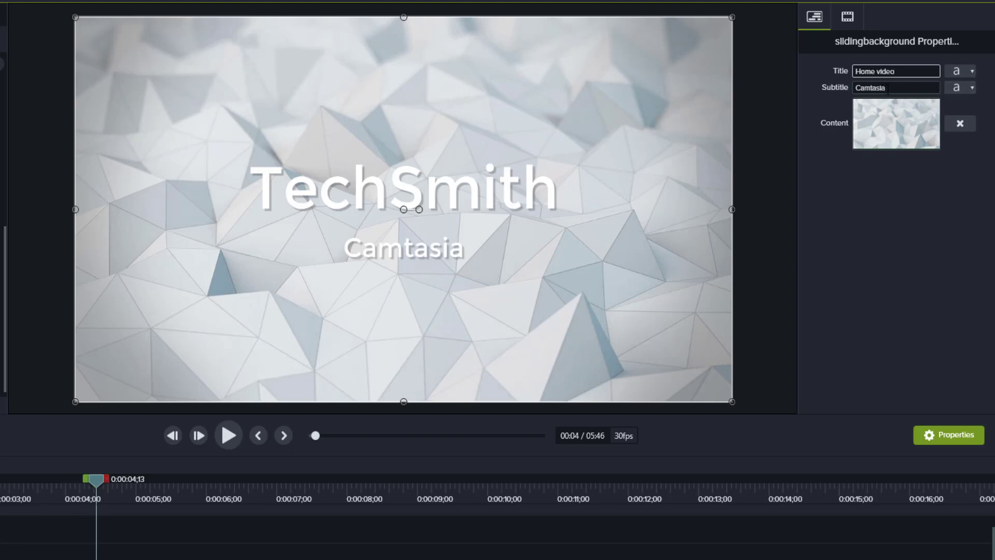
double_click(891, 88)
key(BackSpace)
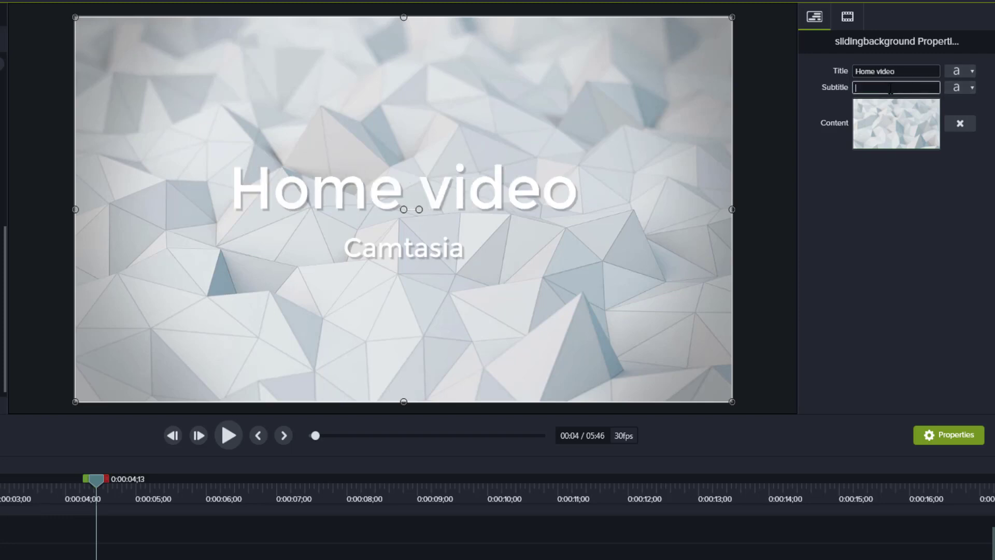
text(3d)
- Set the intro title's font colour to red and the subtitle's font colour to blue #1039EC
click(973, 72)
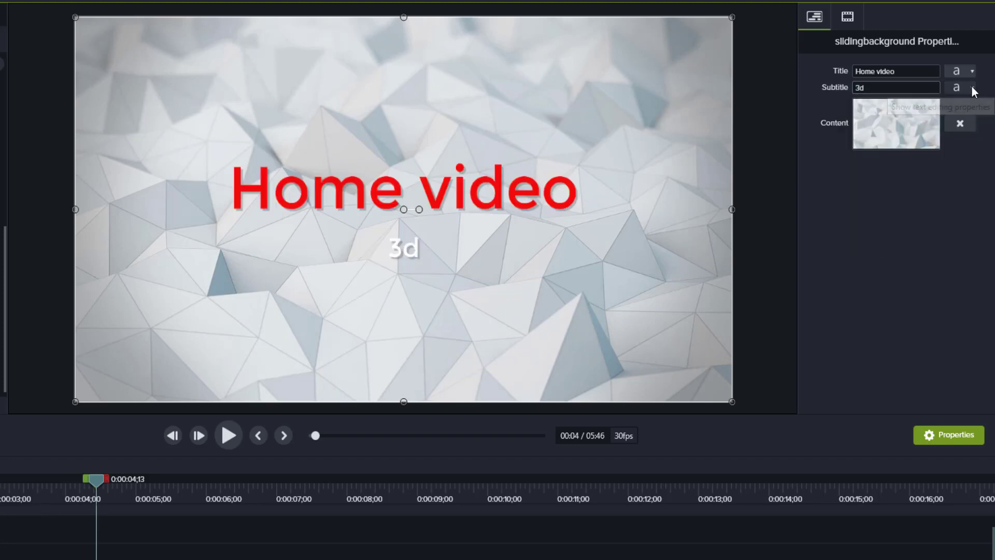
click(973, 89)
click(972, 114)
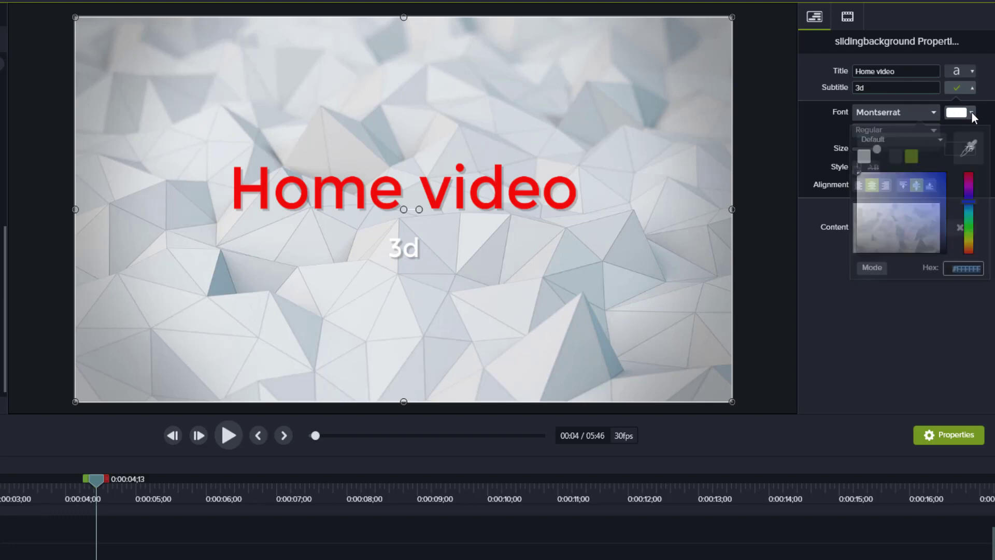
click(942, 182)
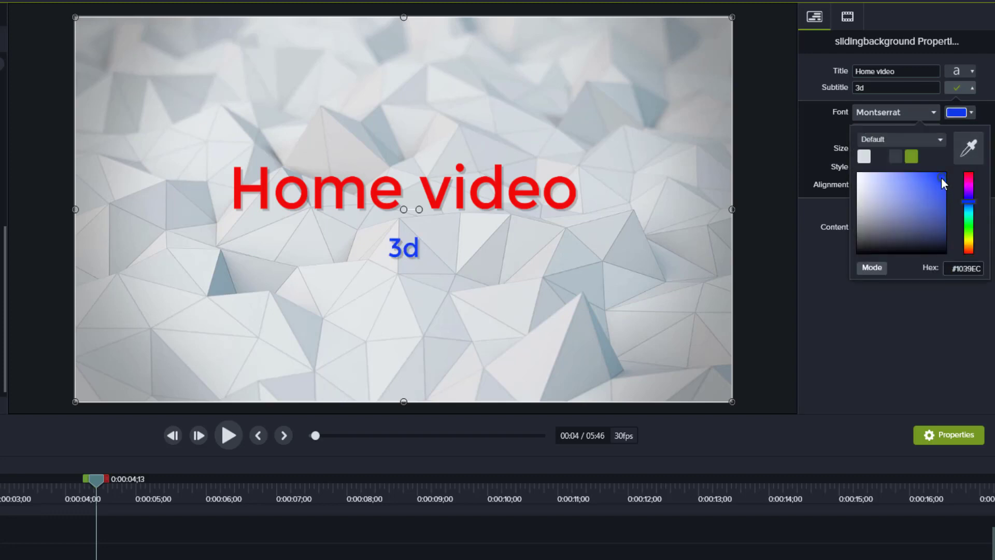
- Match the subtitle's font colour to the title's red by sampling it with the eyedropper
click(968, 148)
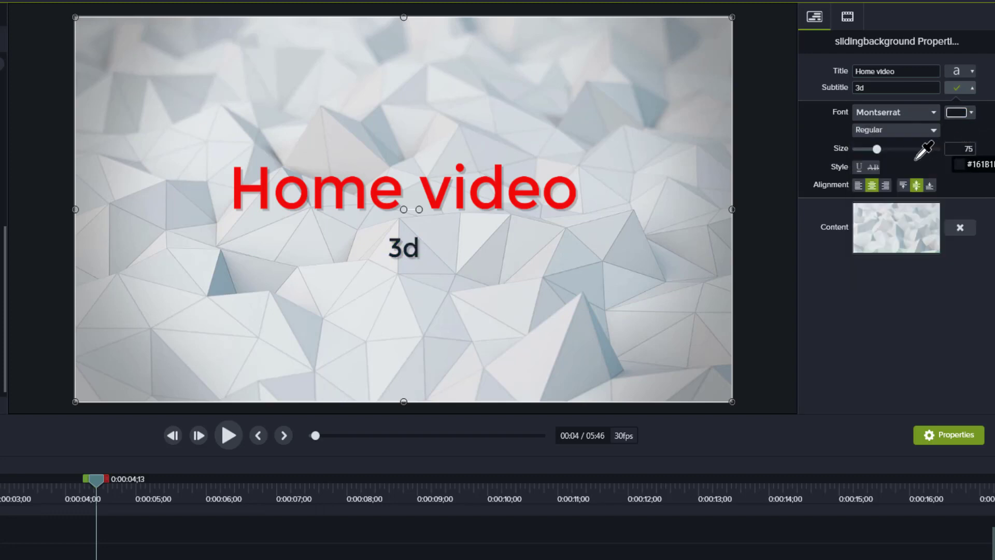
click(534, 176)
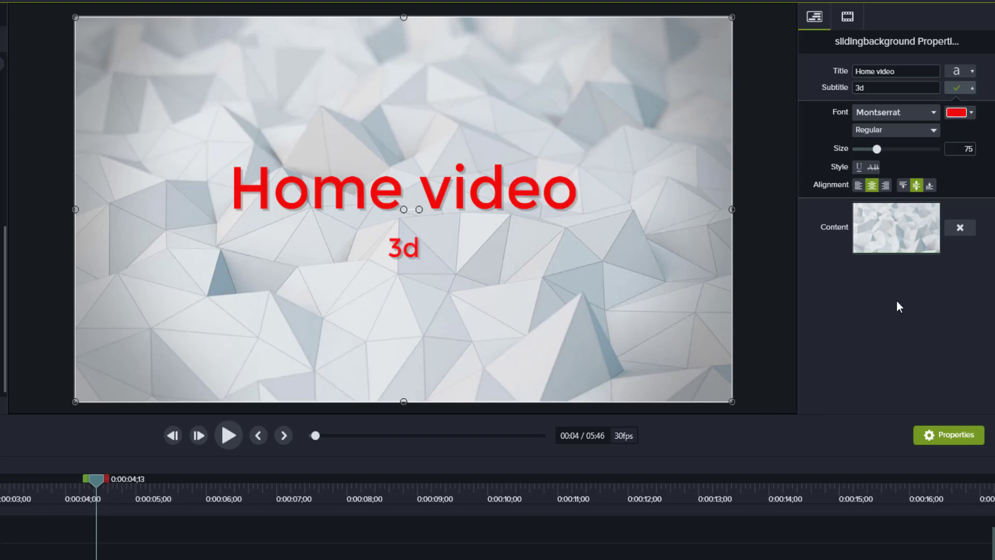
click(957, 89)
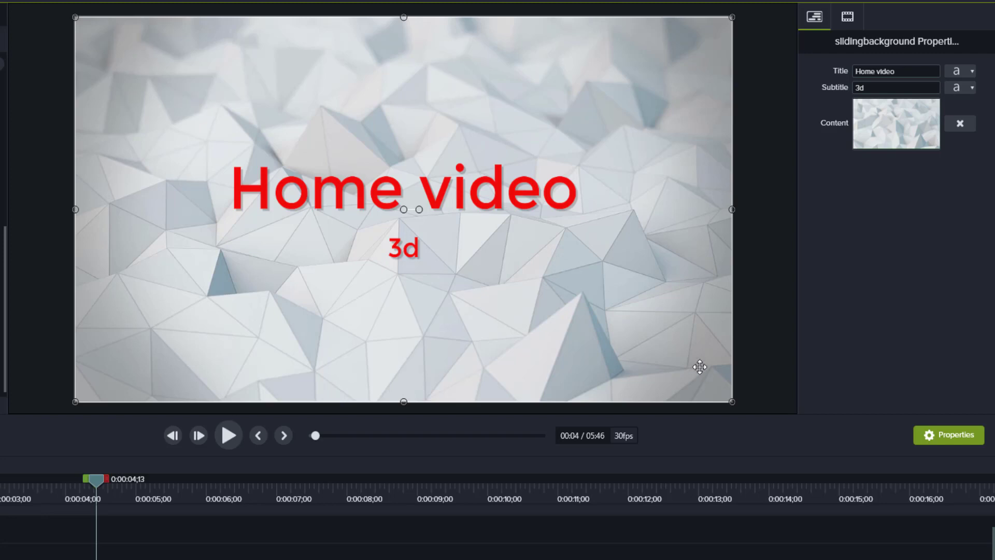
- Set the slidingbackground intro's scale to 79.1%, opacity to 90% and Z rotation to -360°
click(849, 20)
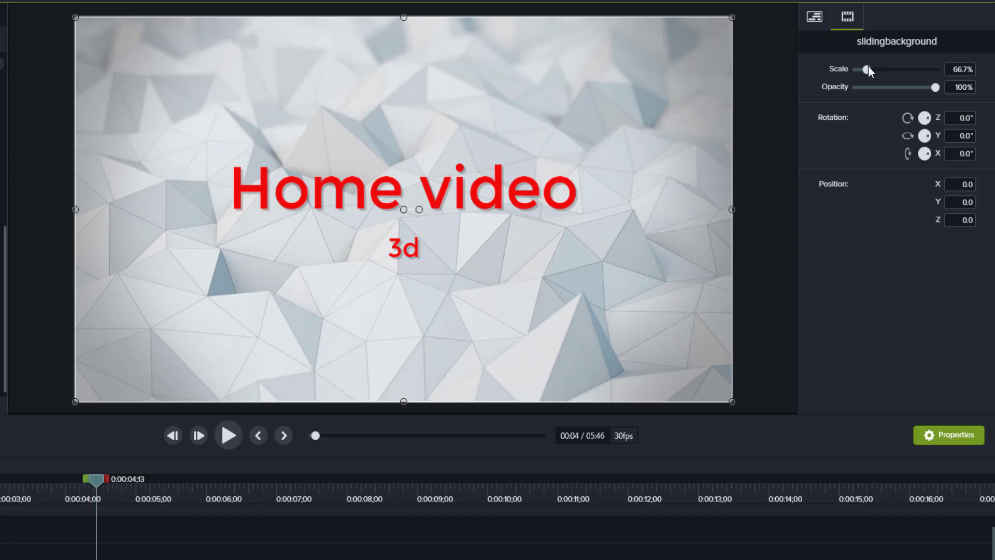
drag(869, 66, 871, 67)
drag(938, 89, 935, 125)
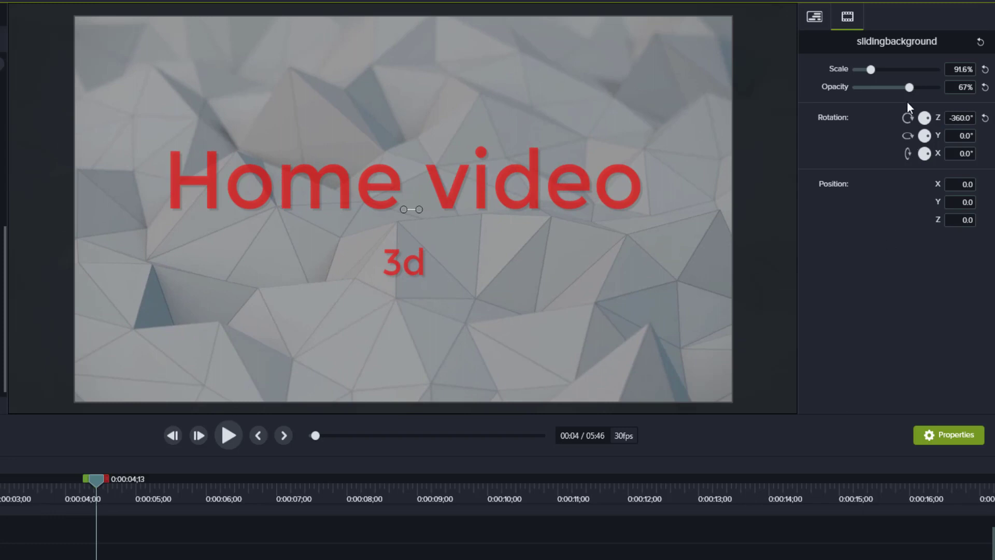
drag(870, 68, 930, 98)
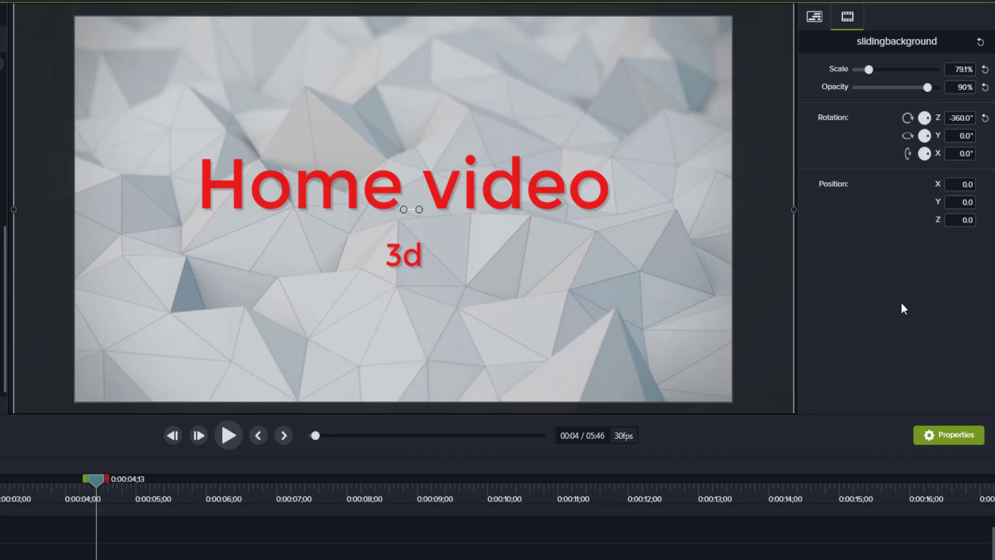
- Preview the intro from the start of the timeline up to about 3 seconds
drag(98, 479, 0, 482)
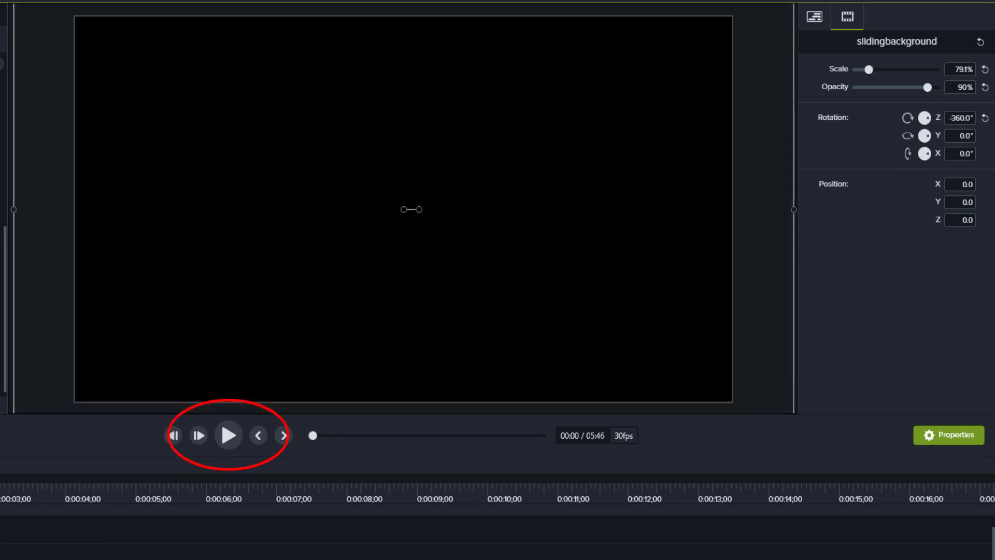
click(228, 430)
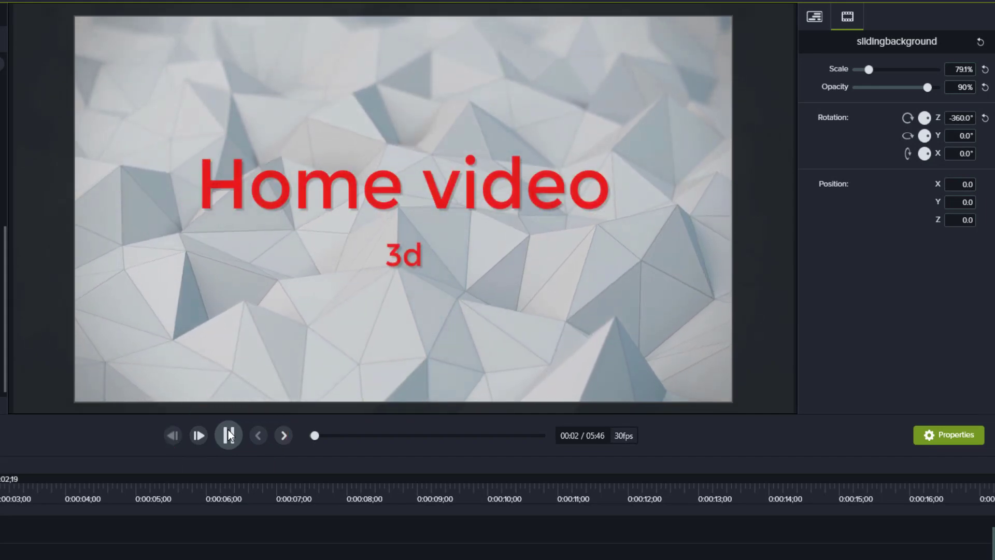
click(235, 429)
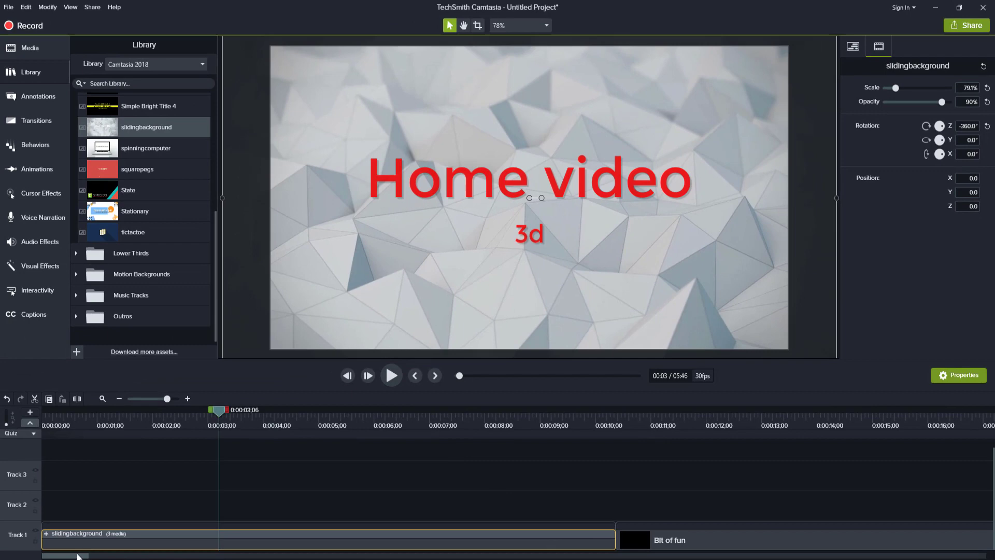
- Move the playhead to 0:00:09;22 and add a Glow transition between the slidingbackground intro and the Bit of fun clip
drag(78, 556, 90, 555)
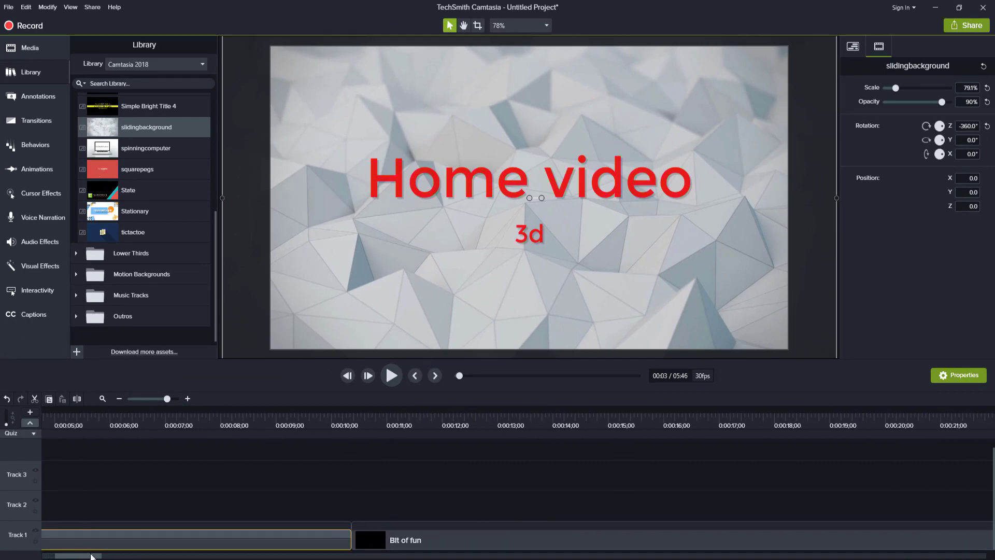
click(294, 419)
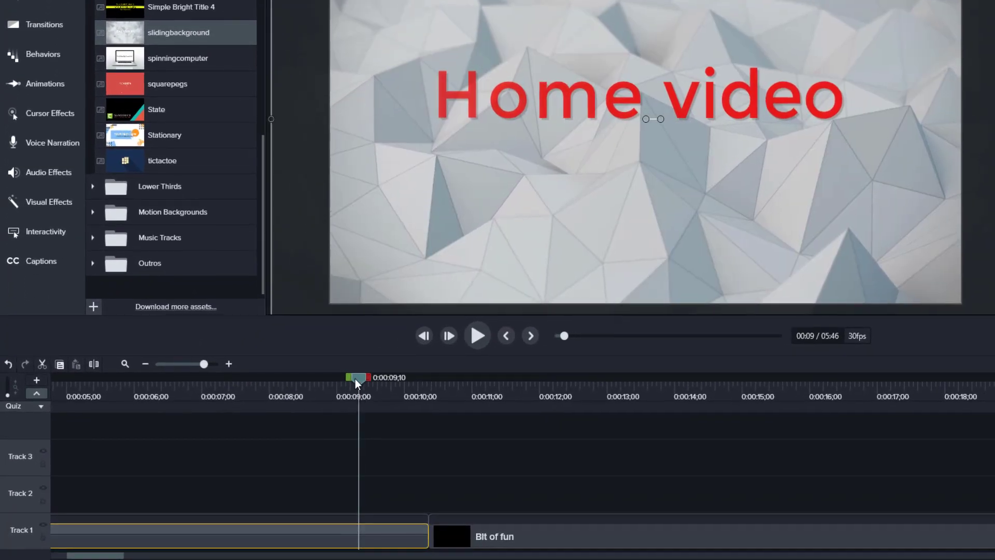
drag(356, 379, 364, 444)
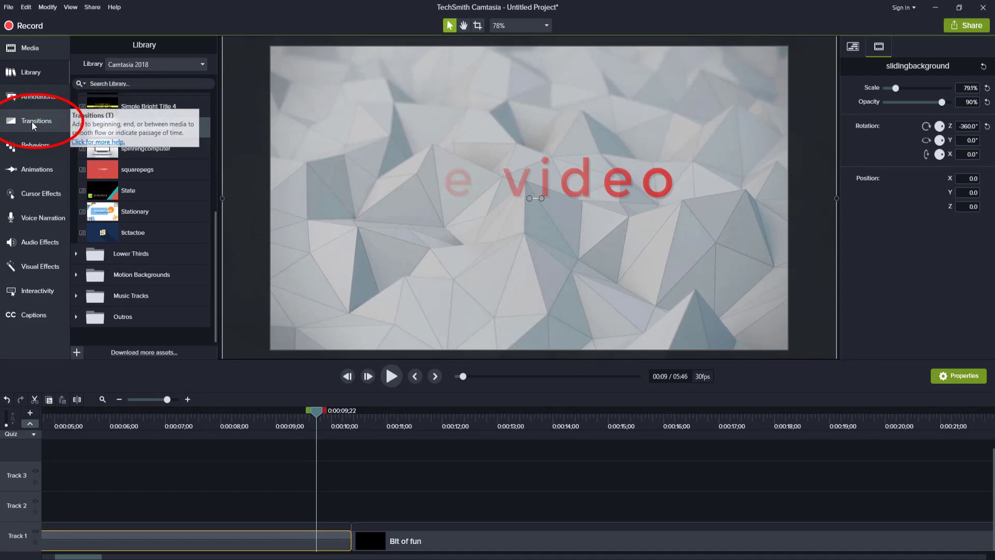
click(32, 122)
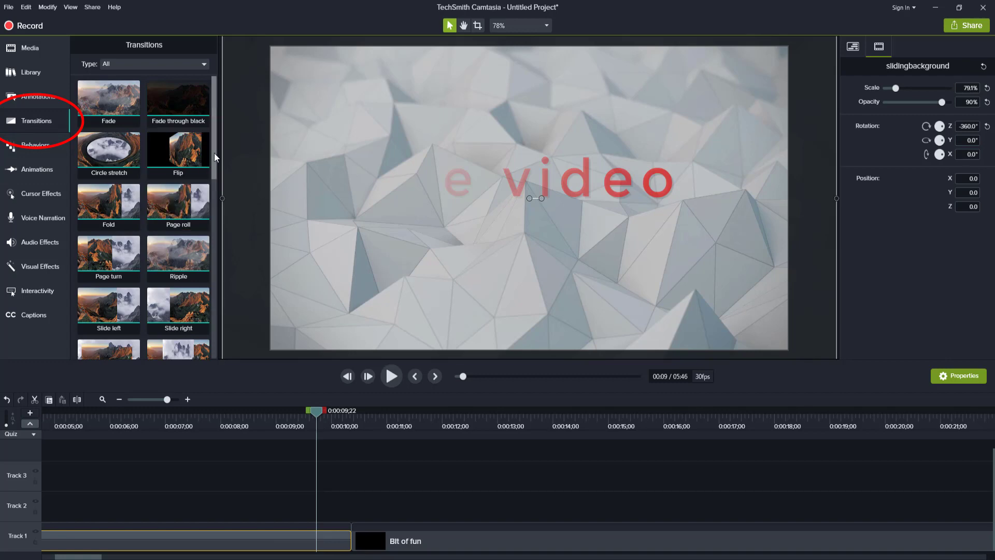
drag(213, 153, 226, 254)
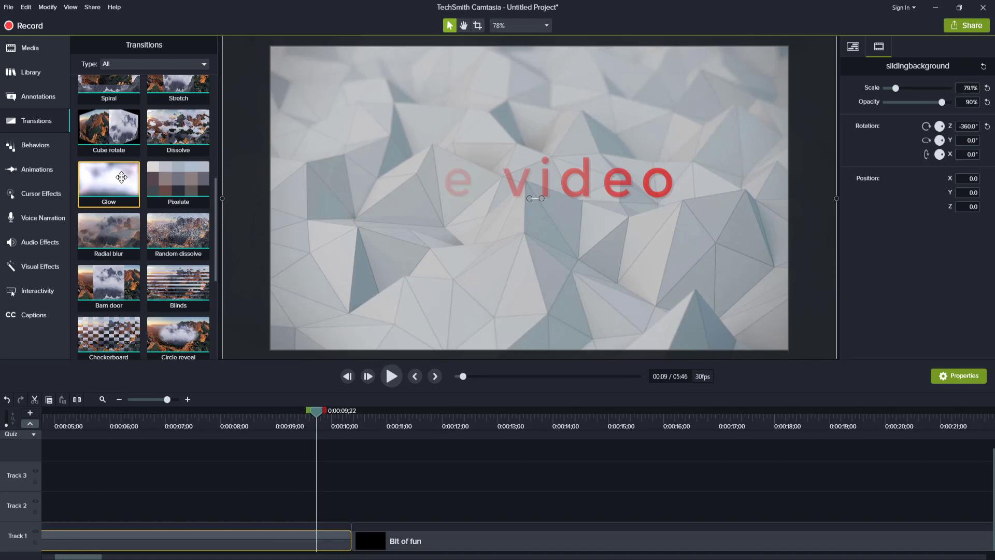
drag(123, 173, 351, 542)
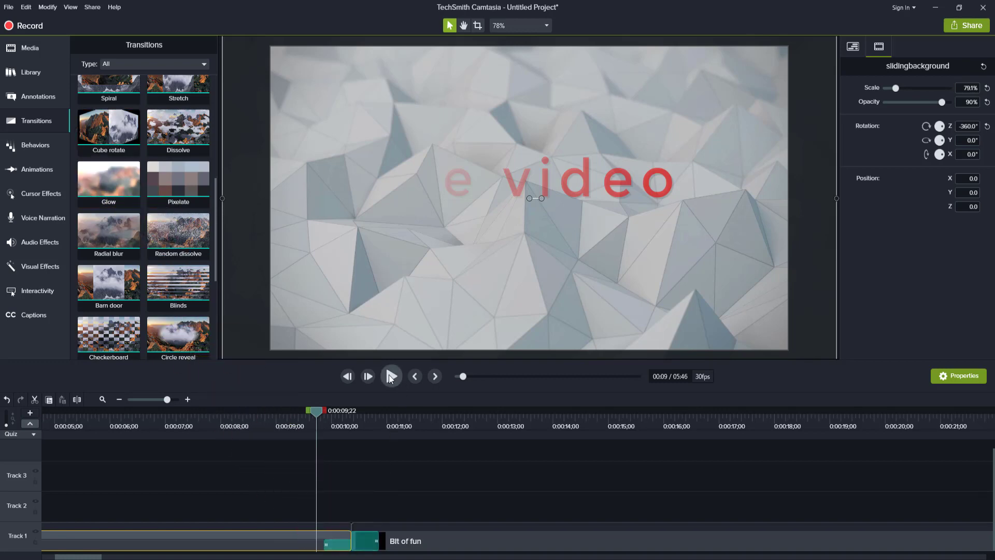
- Preview the Glow transition up to about 12 seconds and delete it
click(391, 376)
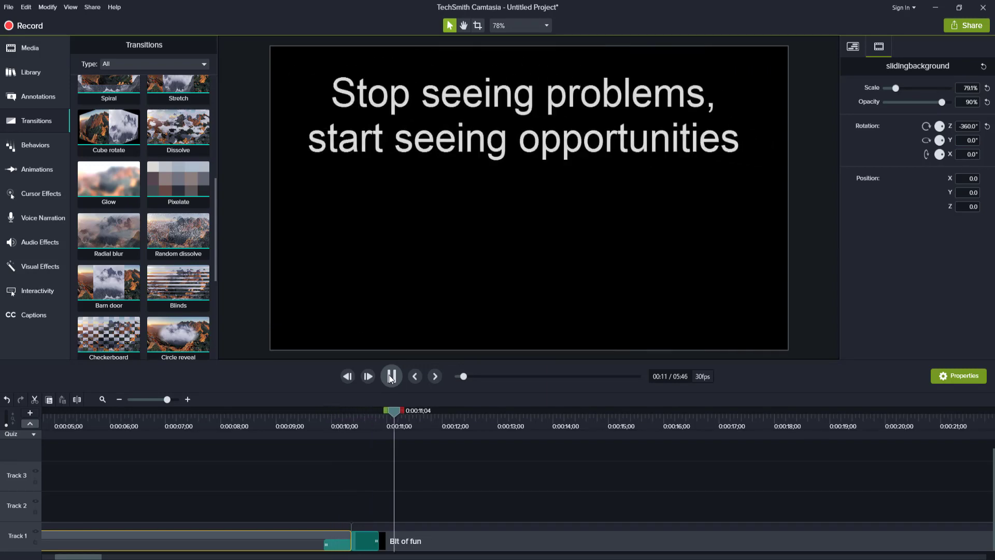
click(392, 376)
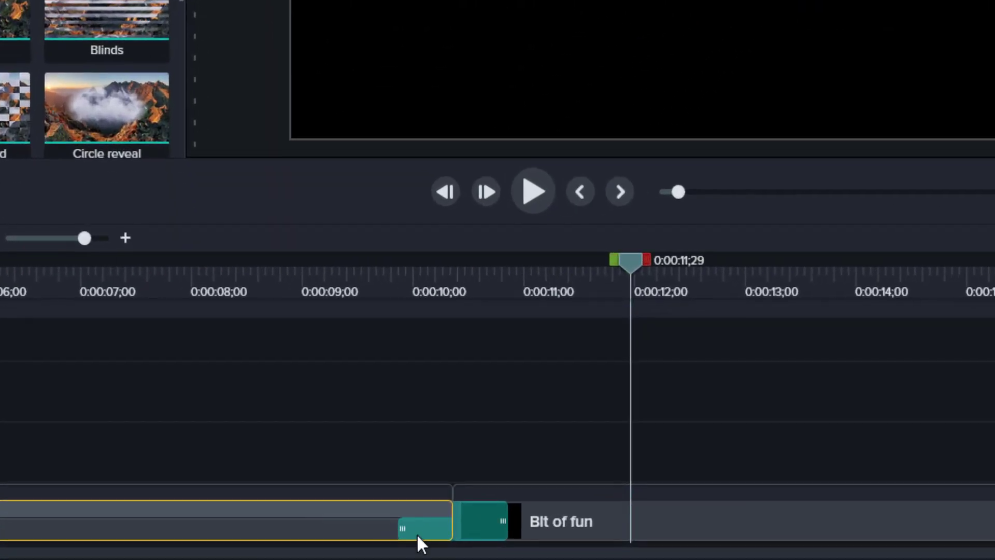
right_click(417, 524)
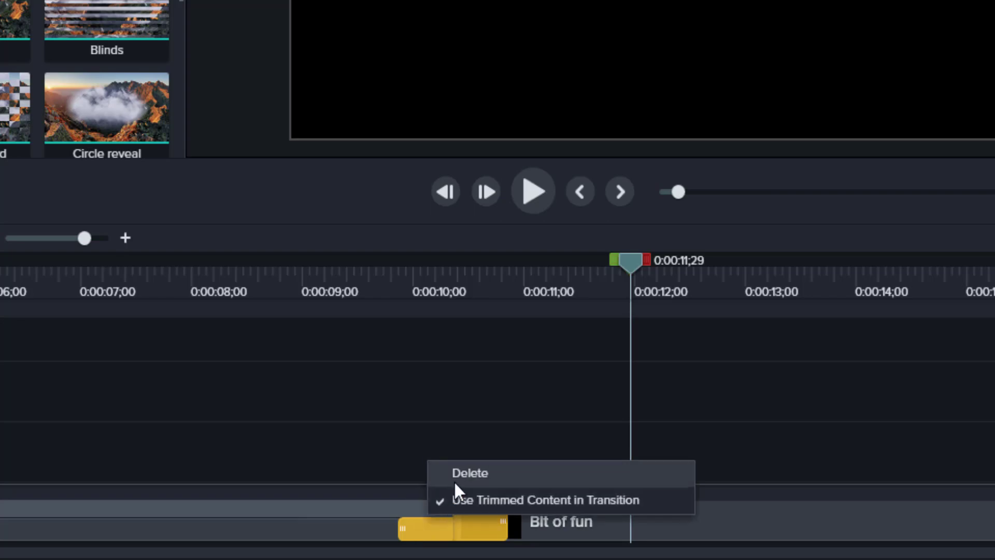
click(456, 476)
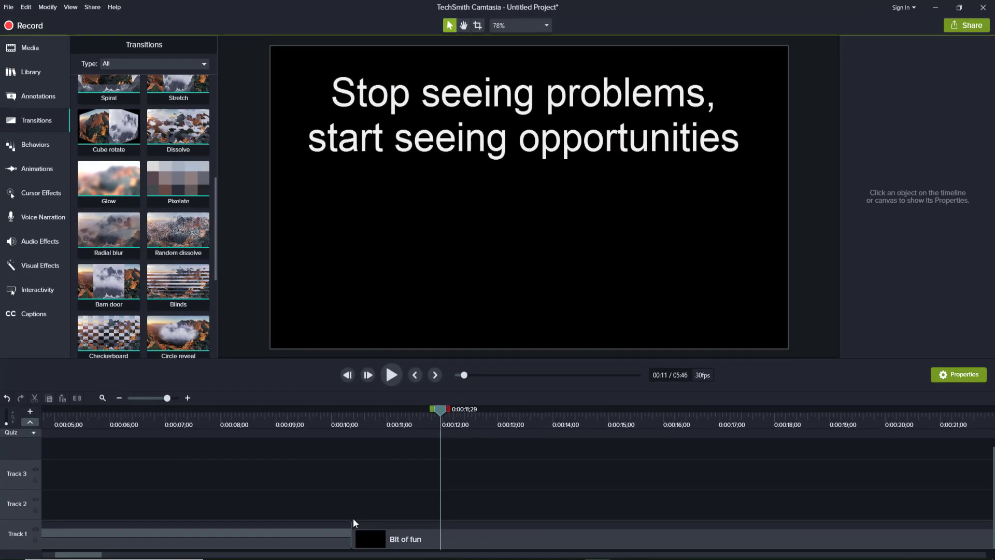
- Add a Zoom-n-Pan animation to the slidingbackground intro at 0:00:09;04, set to actual size
drag(406, 415, 724, 416)
click(547, 430)
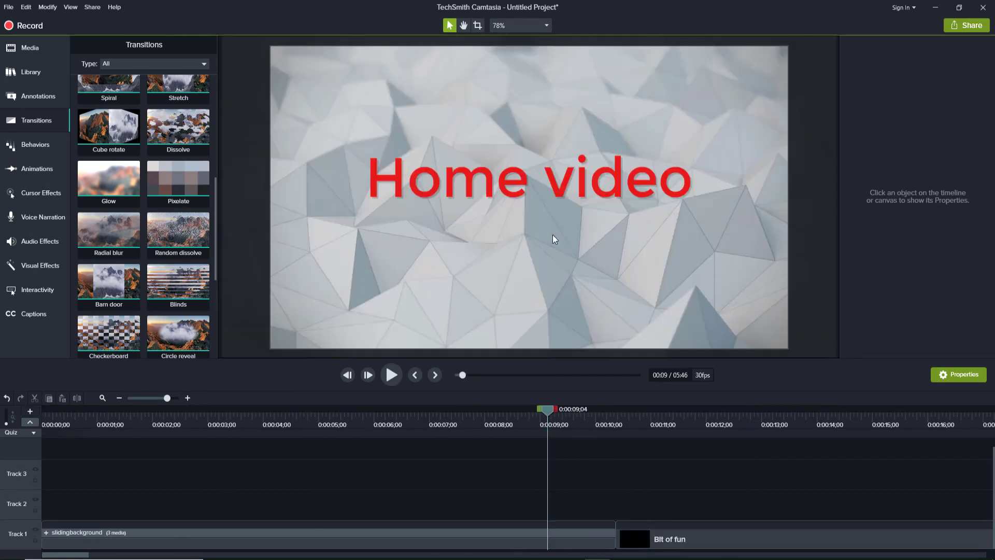
click(553, 234)
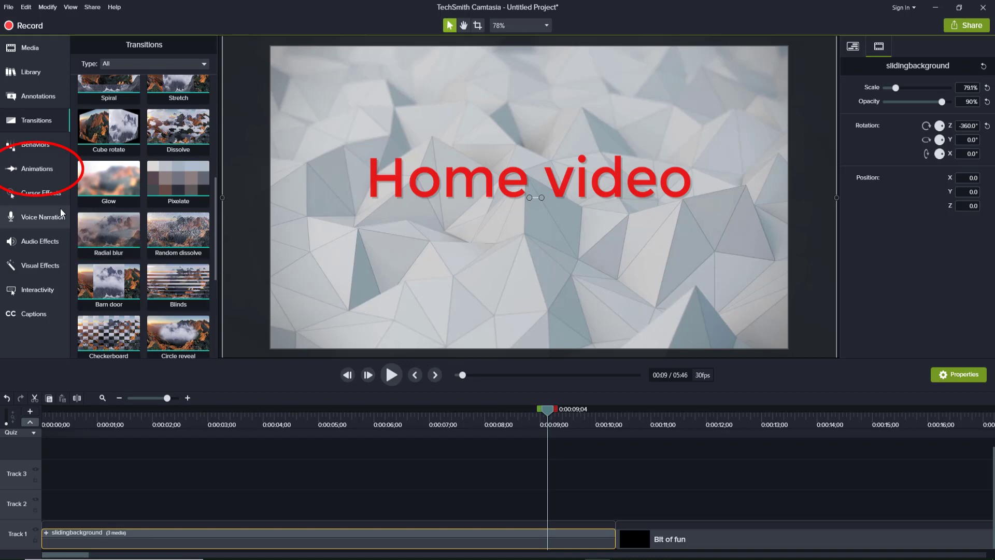
click(39, 170)
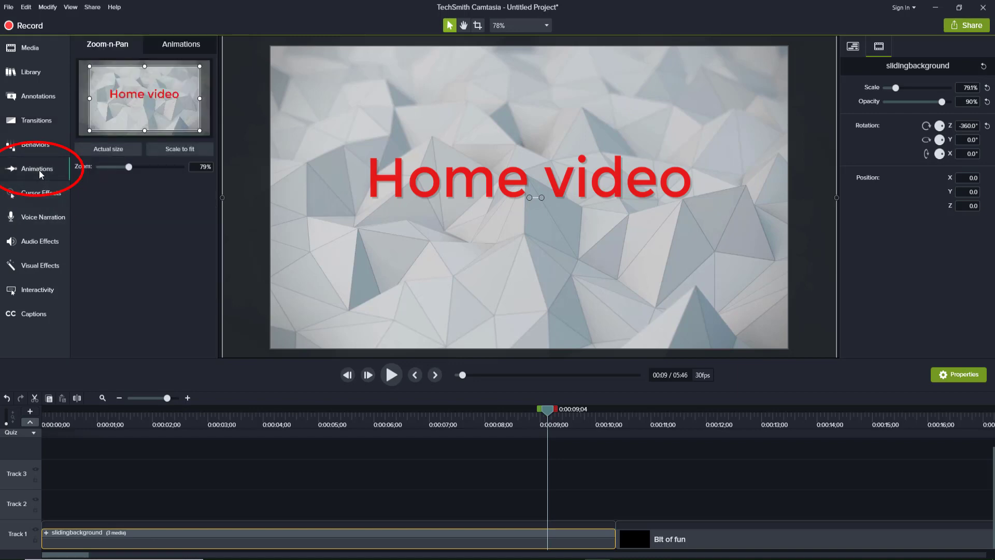
click(100, 153)
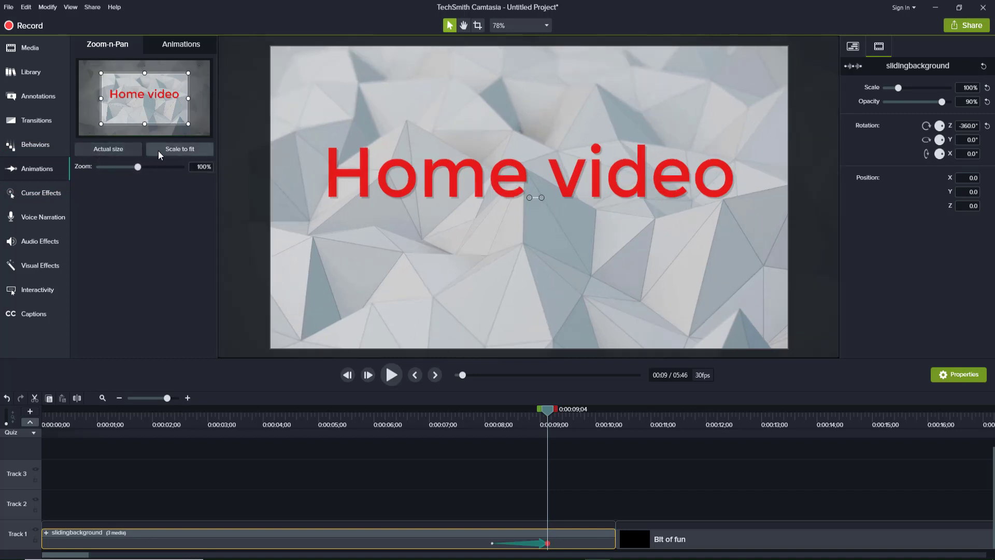
- Compare the scale-to-fit and actual-size zooms for the intro's animation, and set its zoom to 75%
click(159, 153)
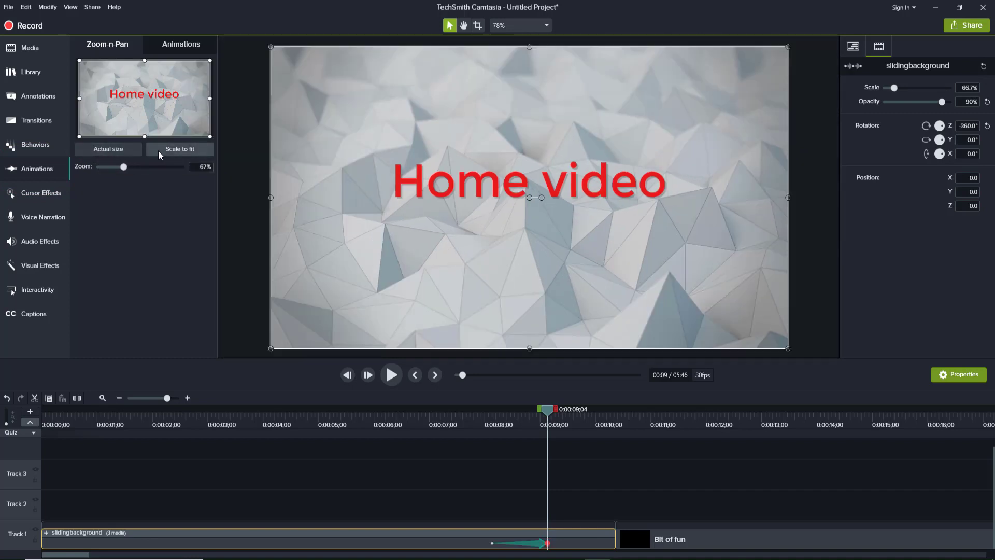
click(120, 149)
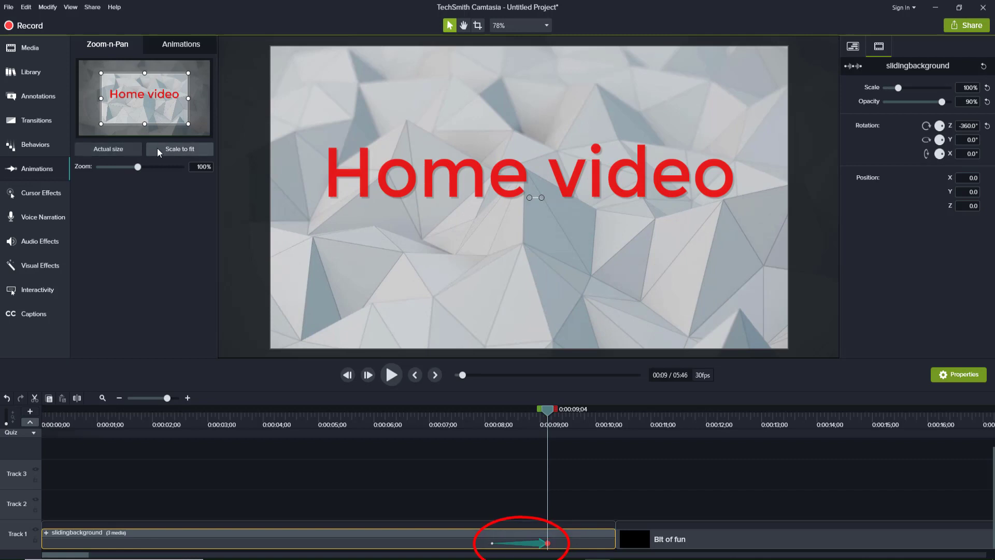
click(157, 148)
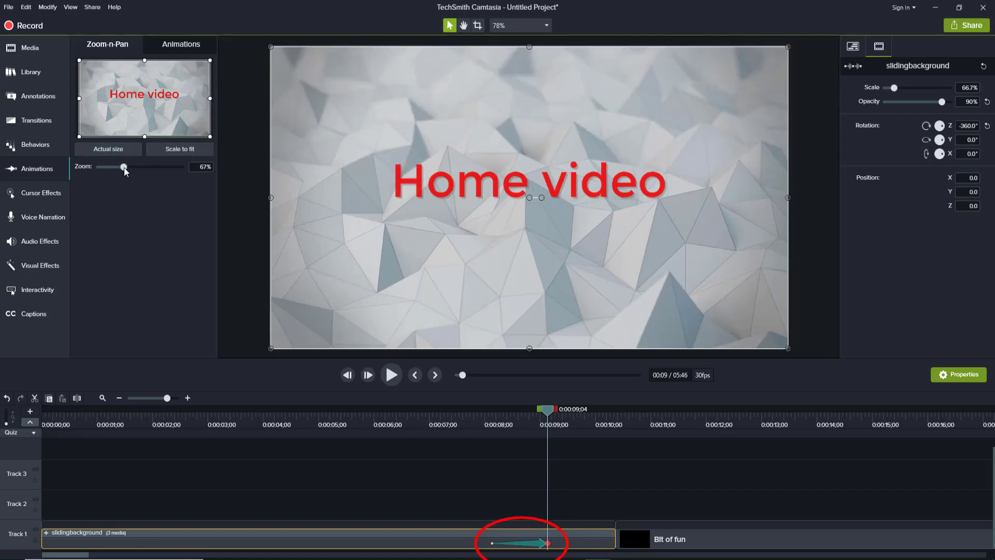
mouse_move(124, 167)
mouse_down()
mouse_move(143, 167)
mouse_move(116, 172)
mouse_move(128, 170)
mouse_up()
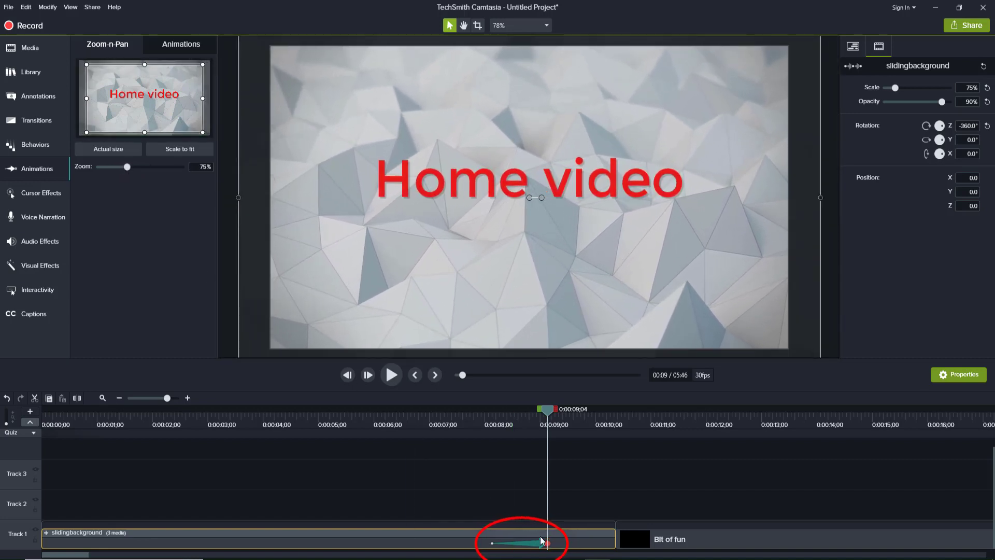
- Preview the intro's zoom animation from about 6 seconds
drag(549, 414, 388, 412)
click(386, 377)
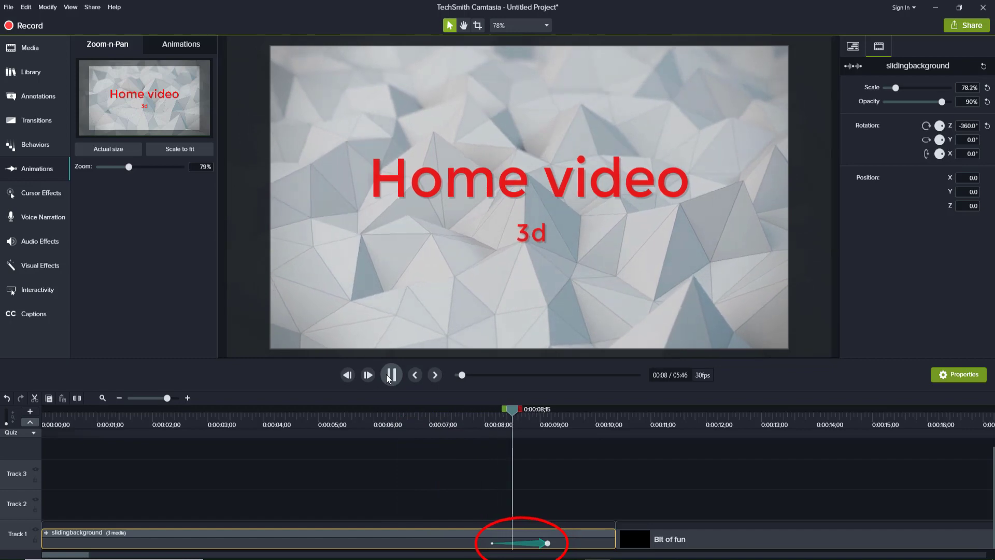
click(389, 375)
- Add a second zoom animation near the intro's end, scaling it to 131%, and preview it from about 7 seconds
drag(128, 167, 151, 167)
drag(592, 409, 443, 412)
click(388, 375)
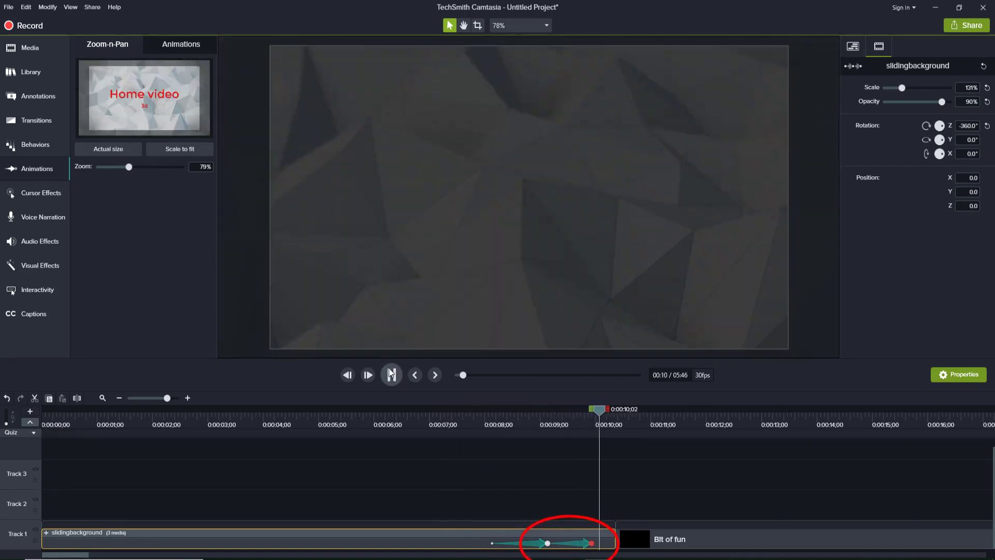
click(391, 373)
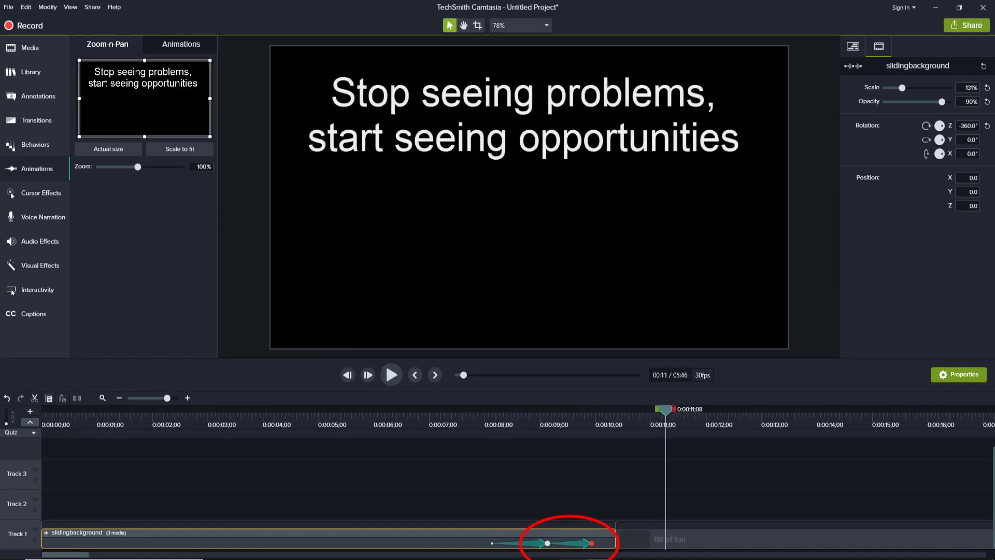
- Set the easing of the intro's second zoom animation to Bounce
right_click(575, 549)
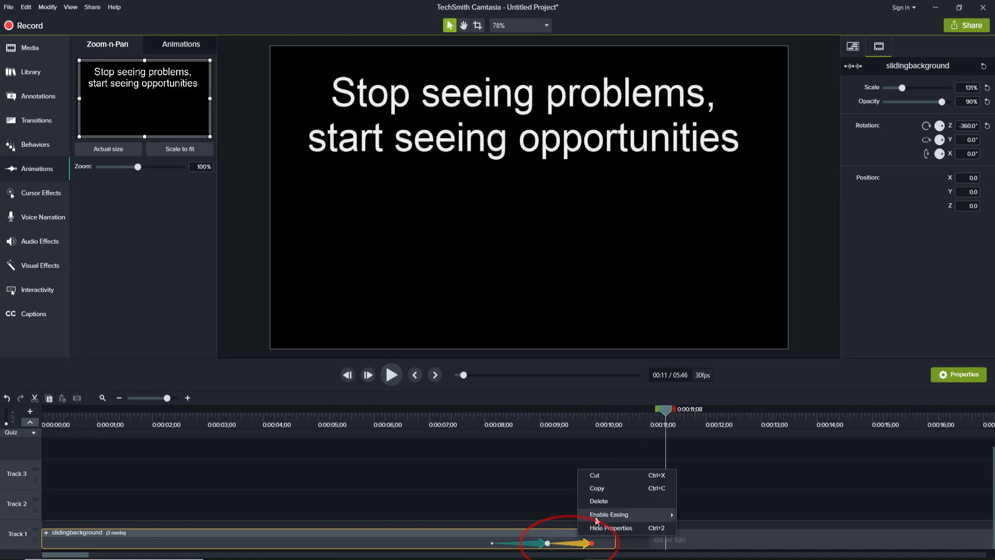
mouse_move(596, 515)
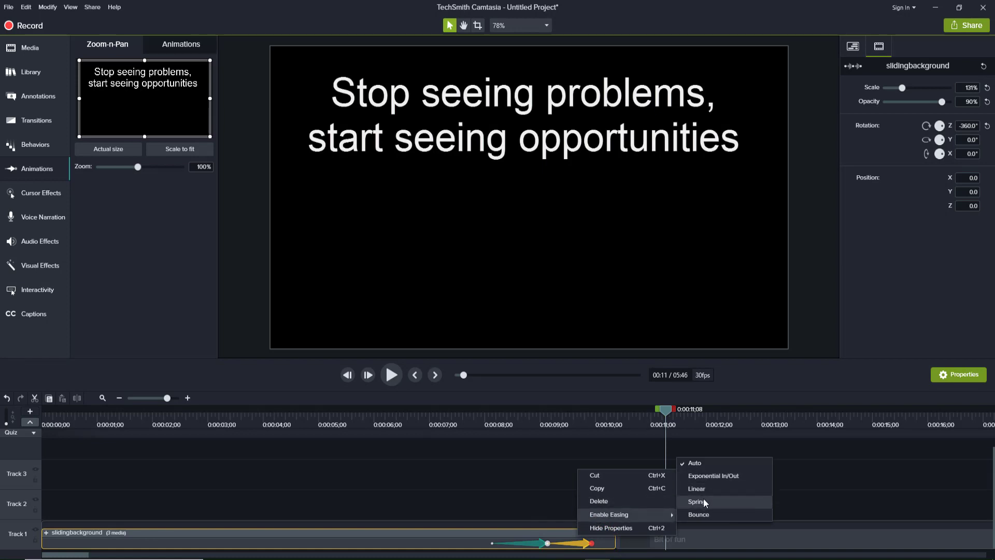
click(704, 511)
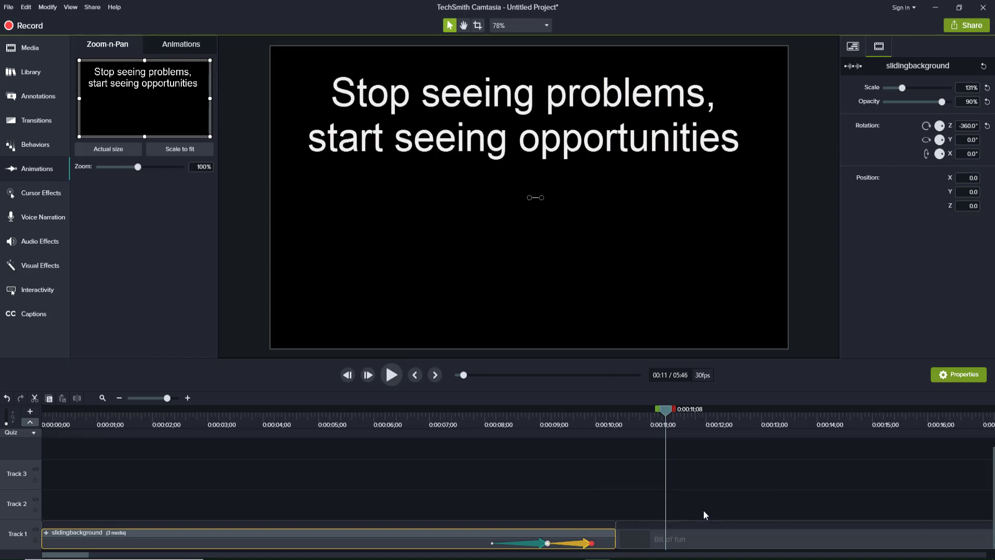
- Preview the intro's second zoom animation with its easing from about 5 seconds and delete that animation
drag(667, 412, 360, 424)
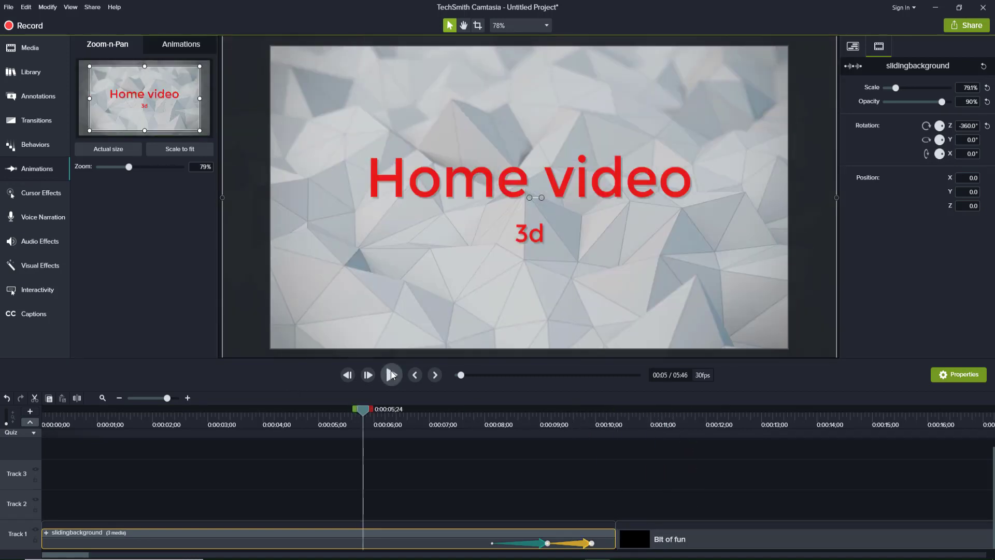
click(392, 375)
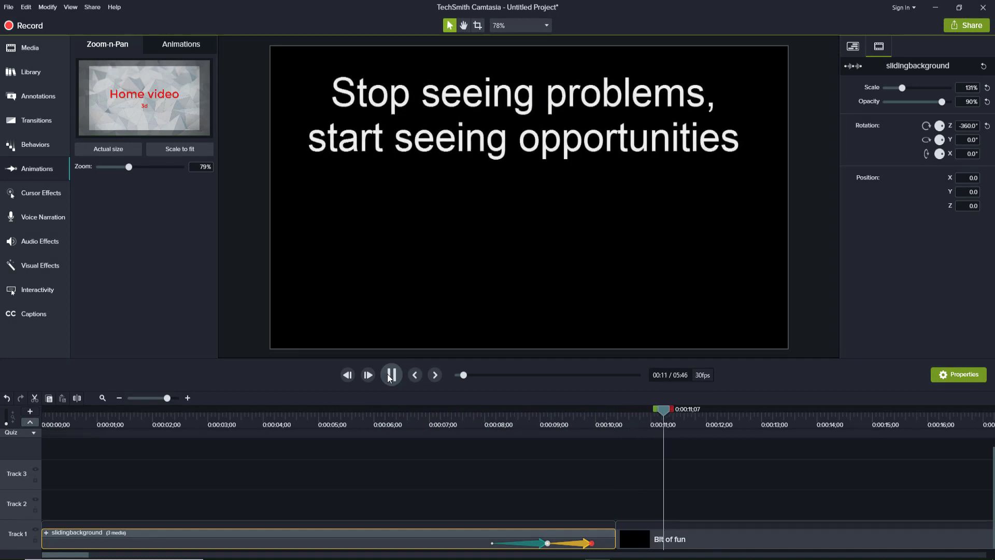
click(392, 376)
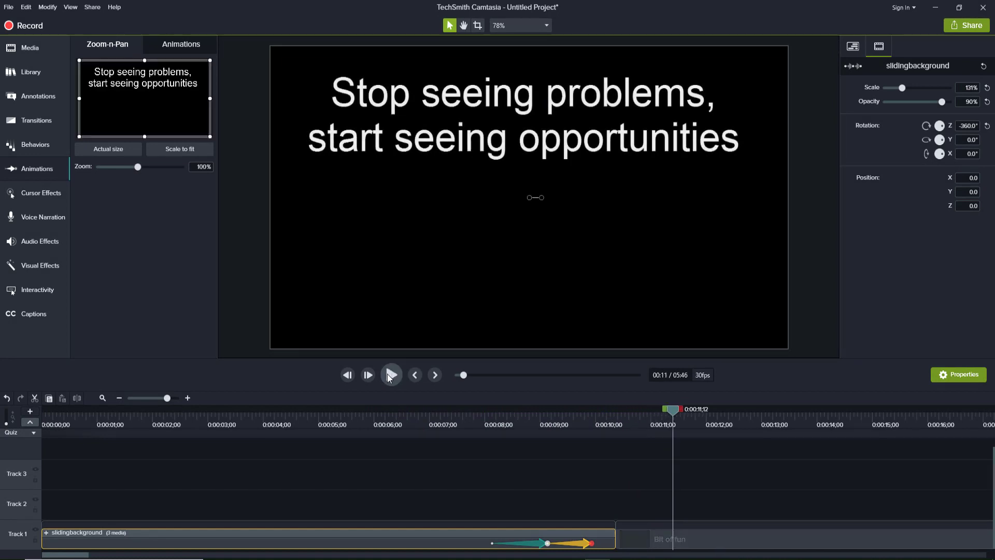
right_click(573, 548)
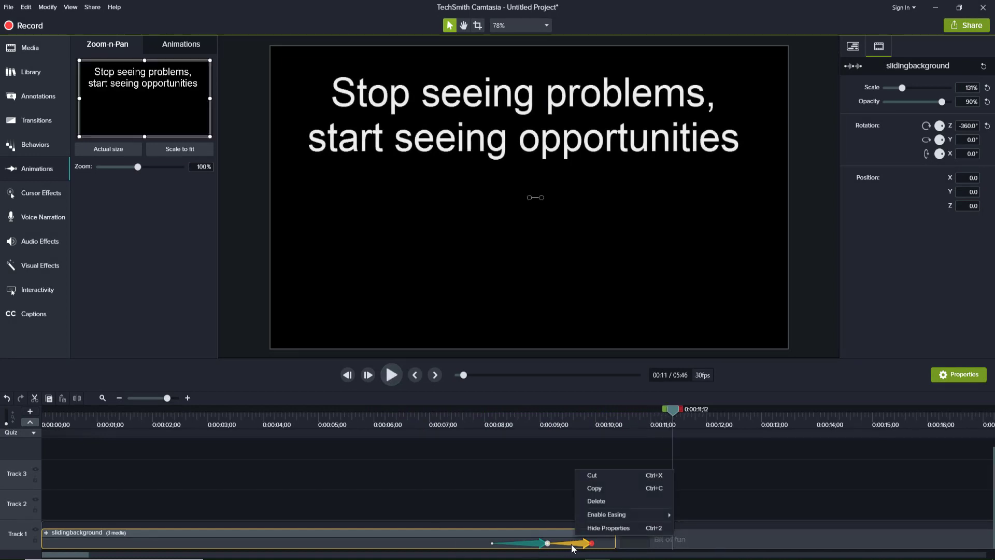
click(595, 506)
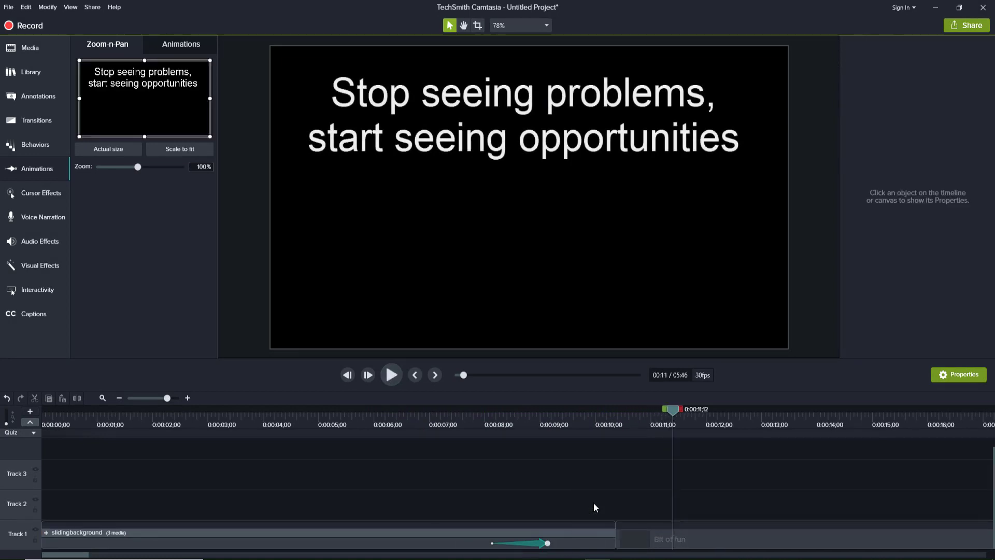
- Move the intro's remaining zoom animation about one second earlier and delete it from the slidingbackground clip
click(535, 544)
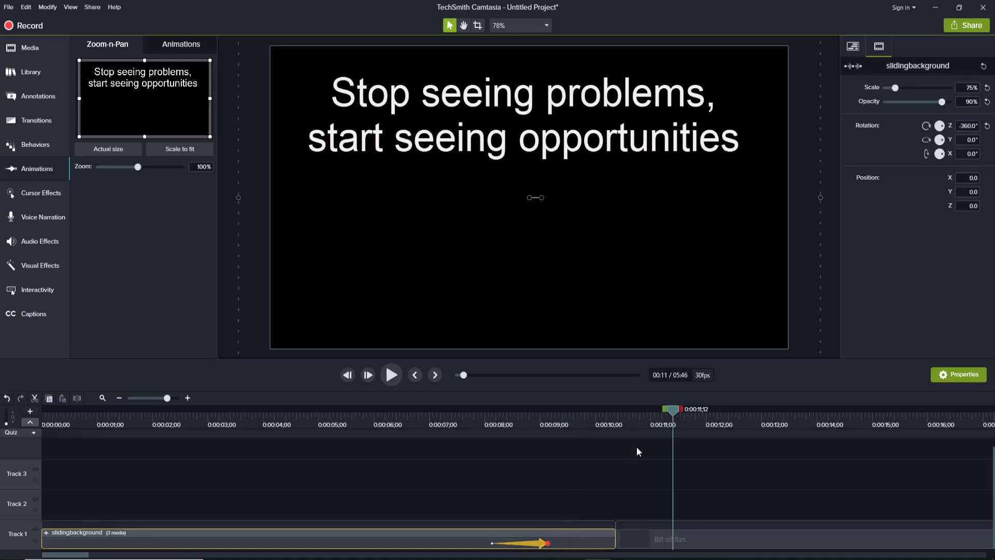
drag(676, 413, 507, 438)
drag(529, 546, 472, 545)
drag(502, 414, 424, 414)
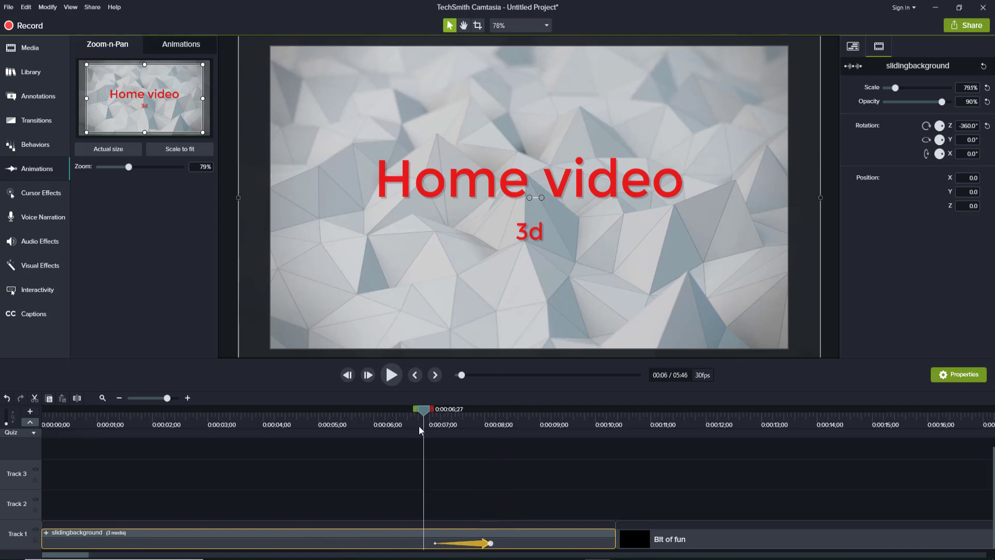
right_click(472, 546)
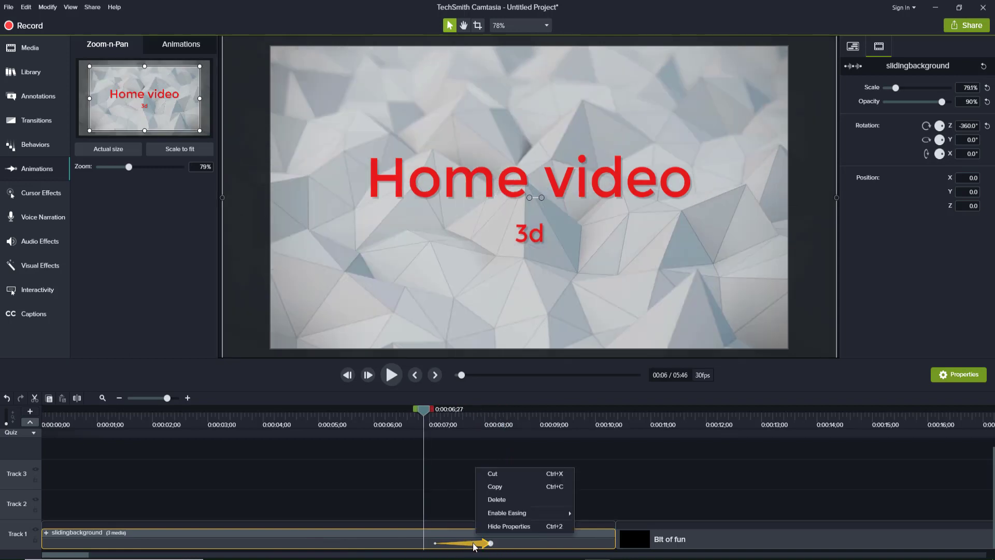
click(496, 501)
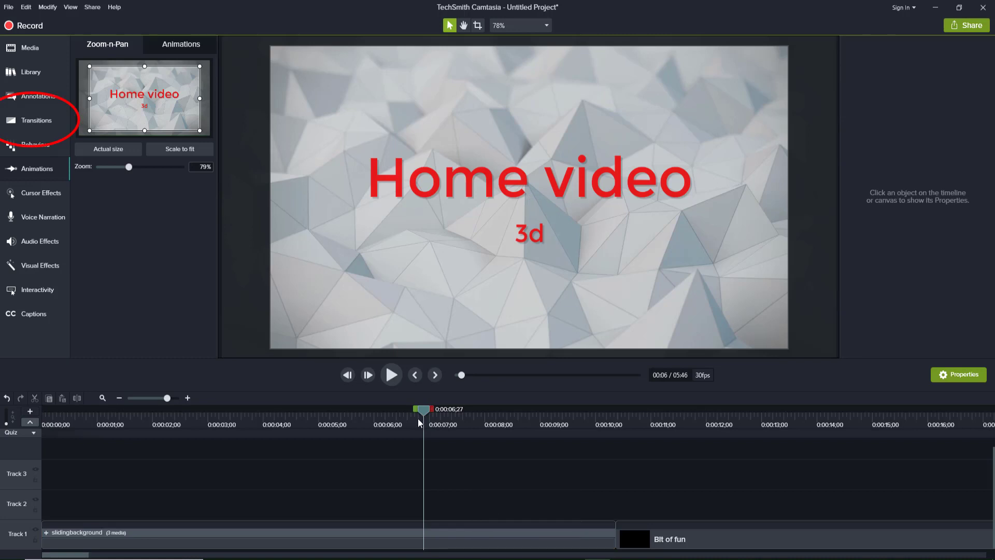
- Add a Page turn transition between the slidingbackground intro and the Bit of fun clip, and preview it
click(38, 116)
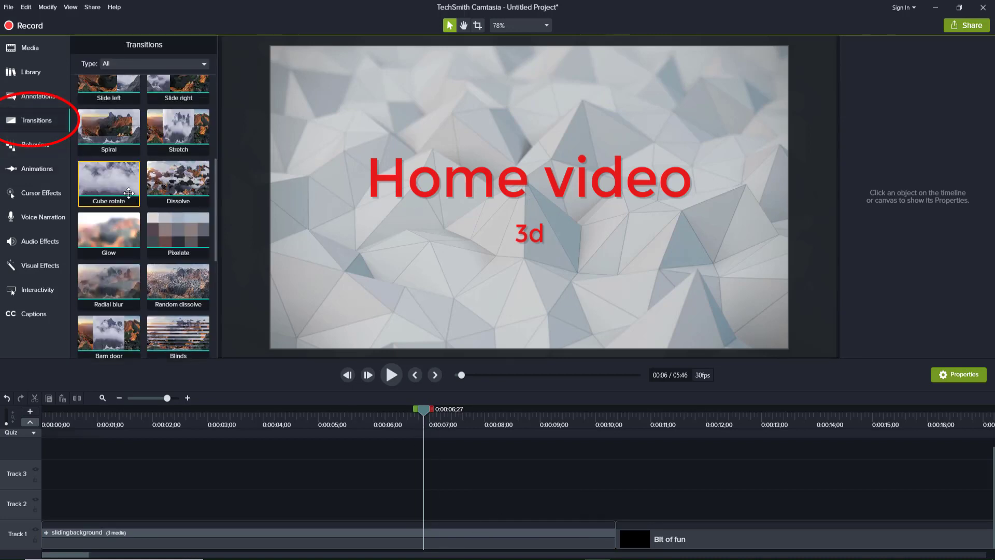
scroll(127, 199, up, 2)
drag(108, 106, 613, 527)
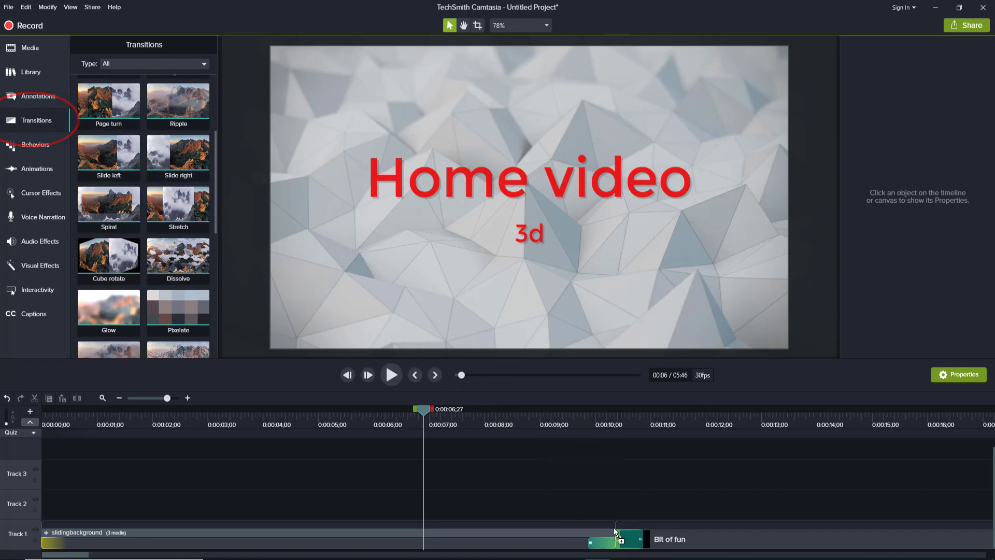
click(393, 374)
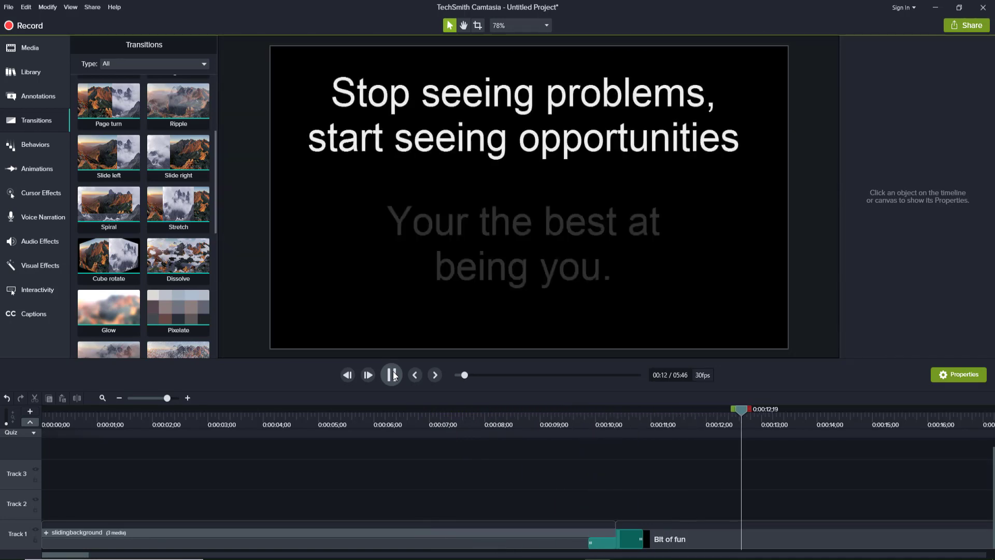
click(393, 374)
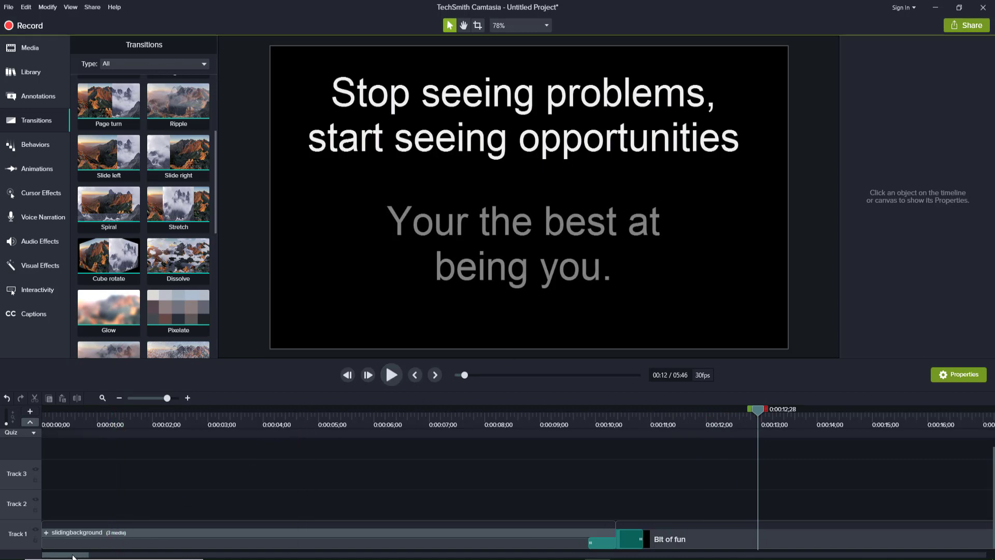
- Find the end of the blue Learning Made Easy scene and split the Bit of fun clip at 0:00:29;27
drag(73, 556, 129, 556)
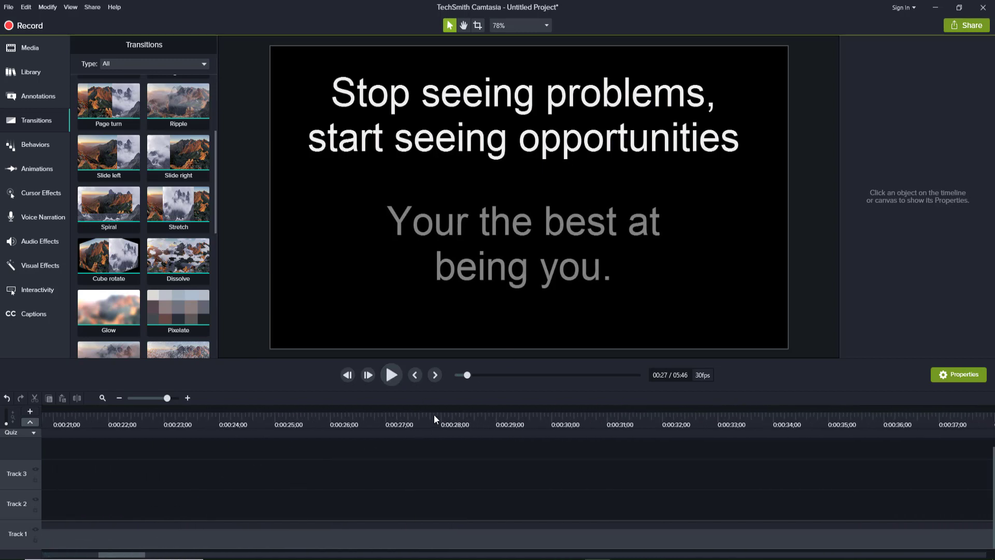
click(434, 418)
drag(434, 409, 386, 425)
drag(328, 416, 482, 397)
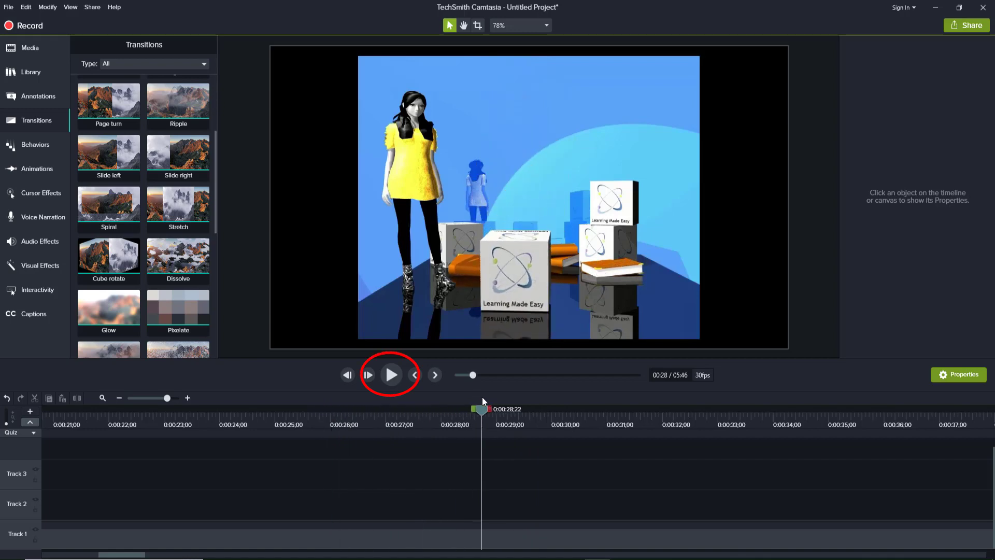
click(394, 375)
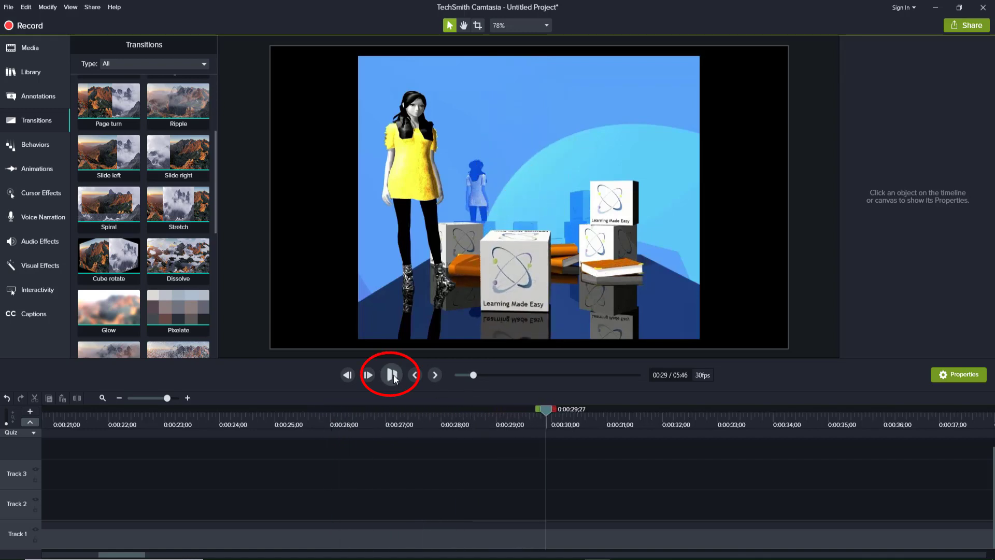
click(550, 538)
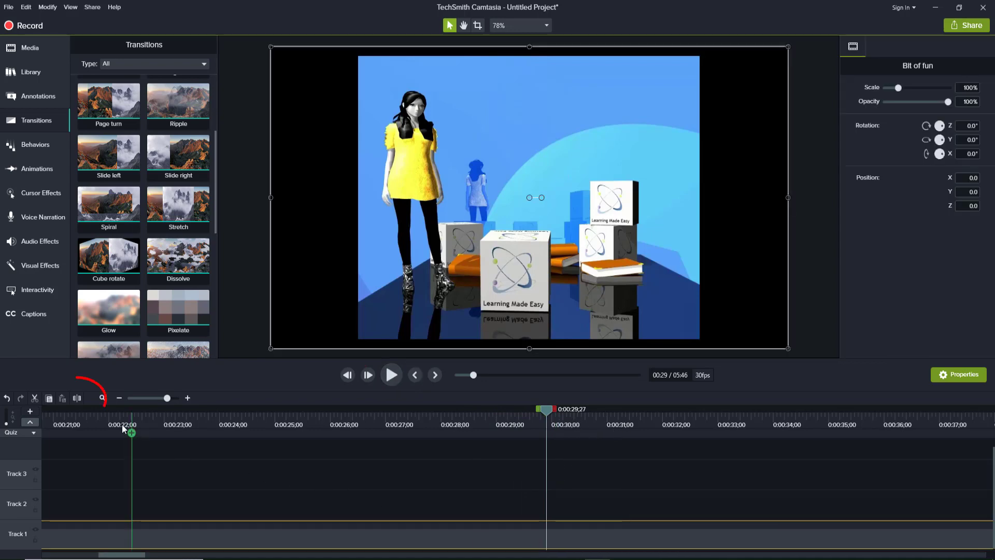
click(79, 399)
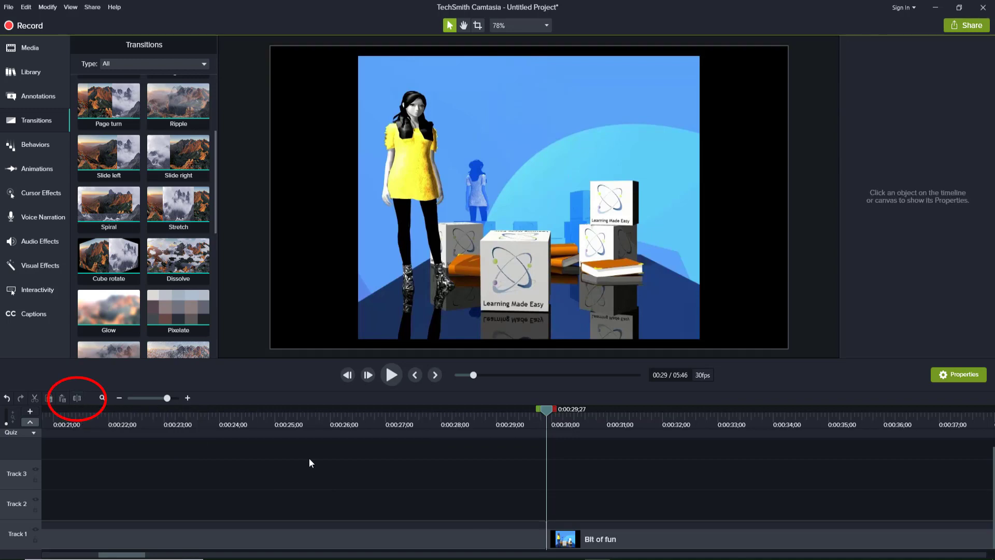
- Play past the original transition into the red scene and split the Bit of fun clip again at 0:00:30;29
drag(580, 536, 571, 554)
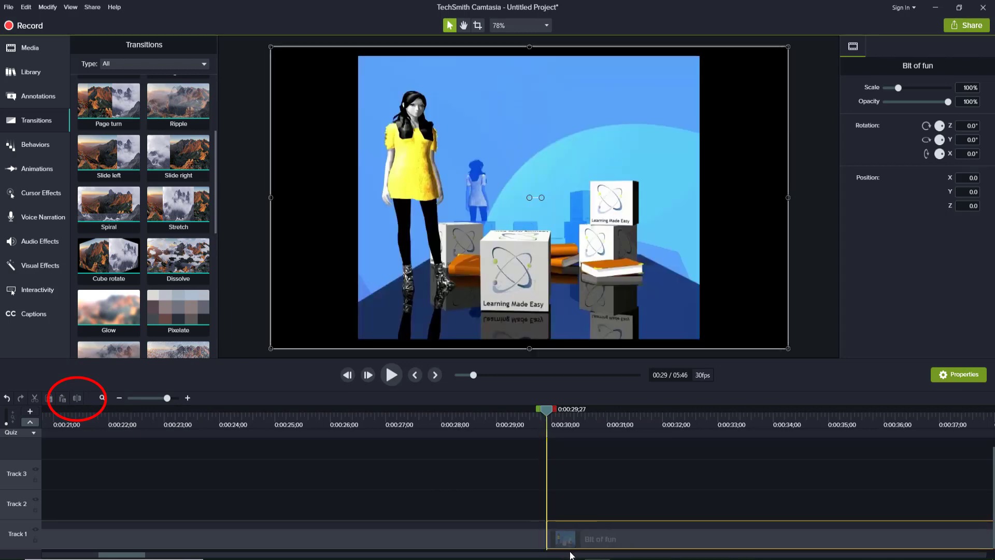
drag(571, 554, 573, 544)
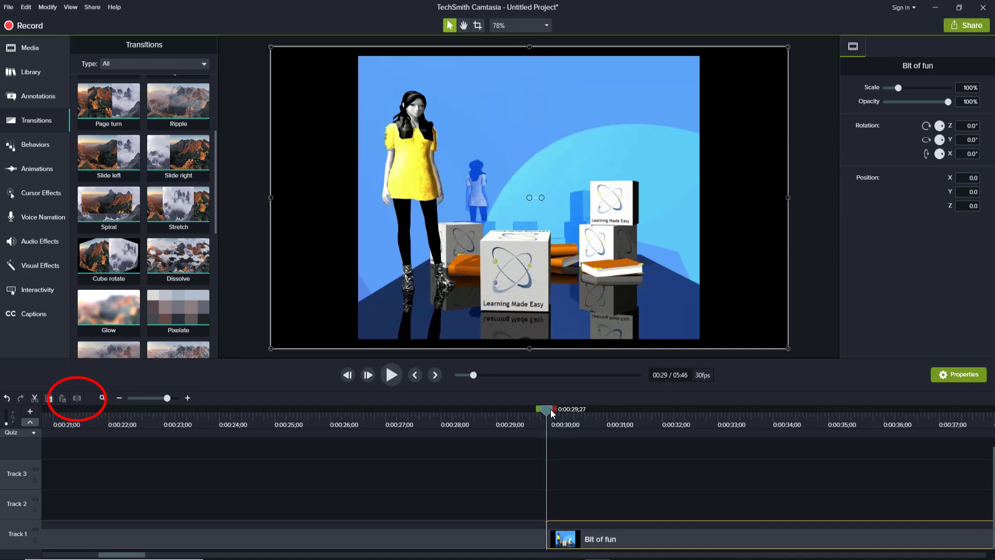
click(392, 375)
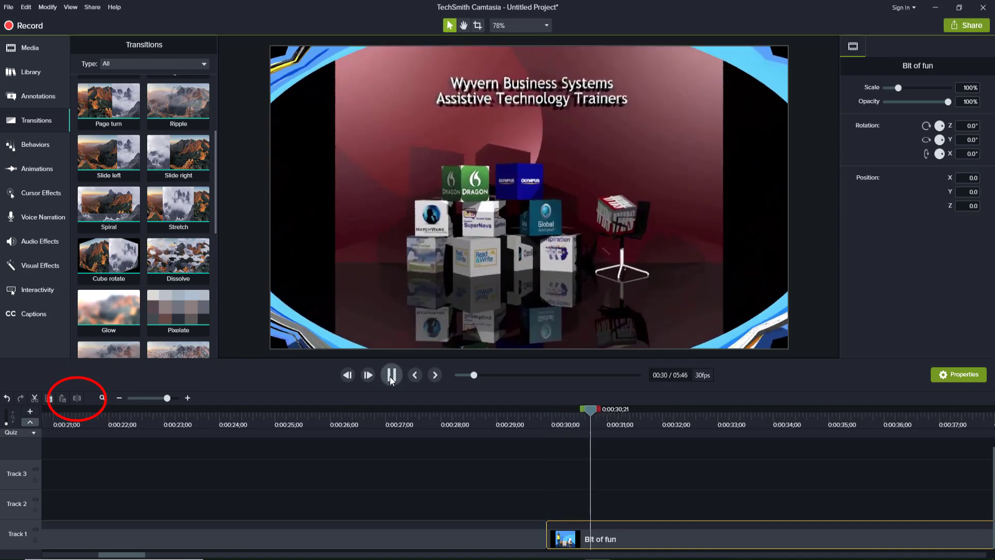
click(392, 375)
drag(642, 411, 605, 439)
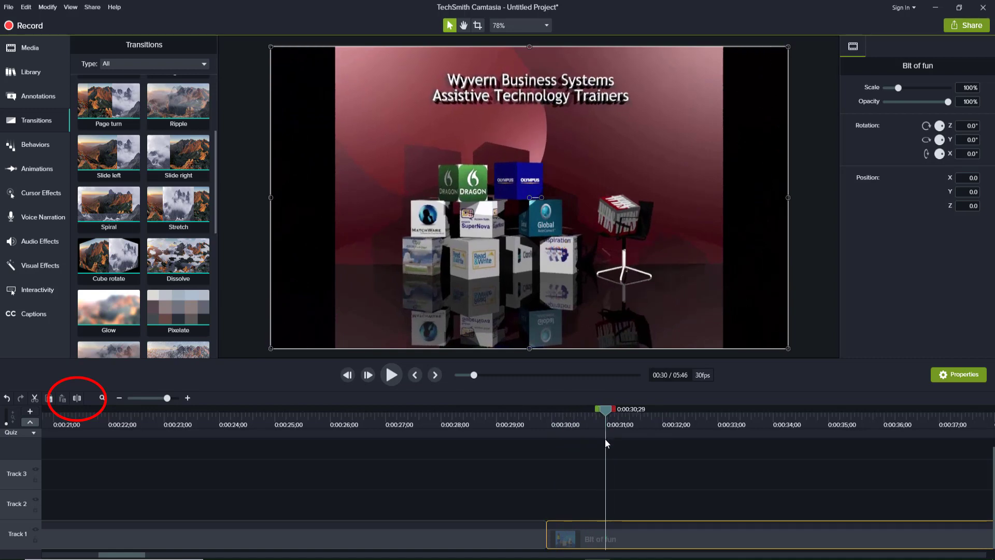
click(79, 397)
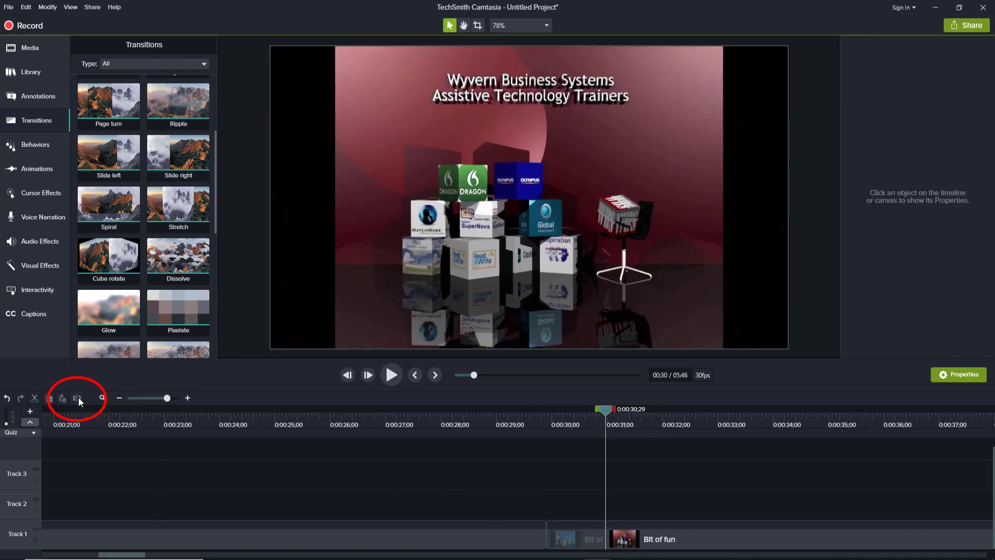
- Delete the short segment between the two cuts and move the remaining clip back on Track 1 to close the gap
click(579, 536)
drag(579, 534, 580, 512)
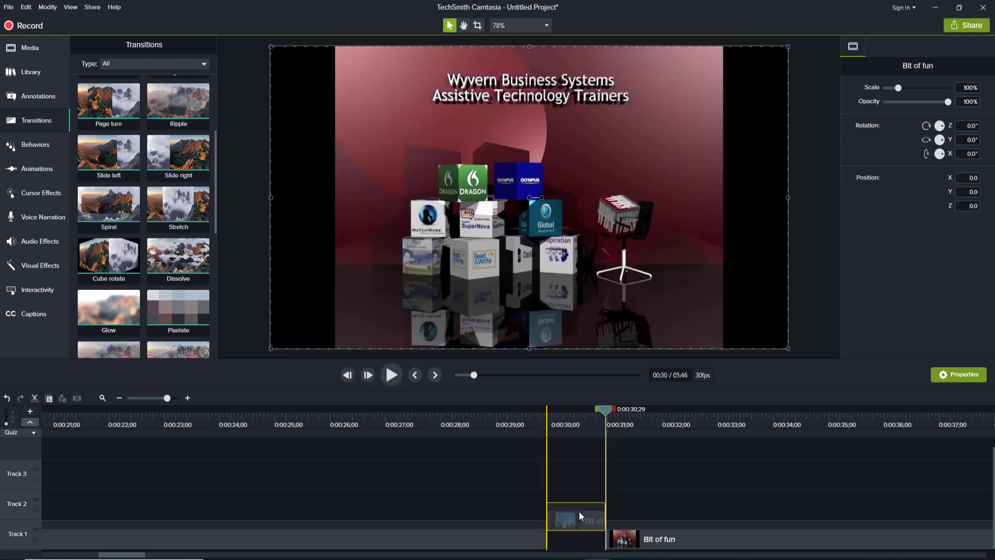
drag(576, 478, 577, 478)
right_click(576, 478)
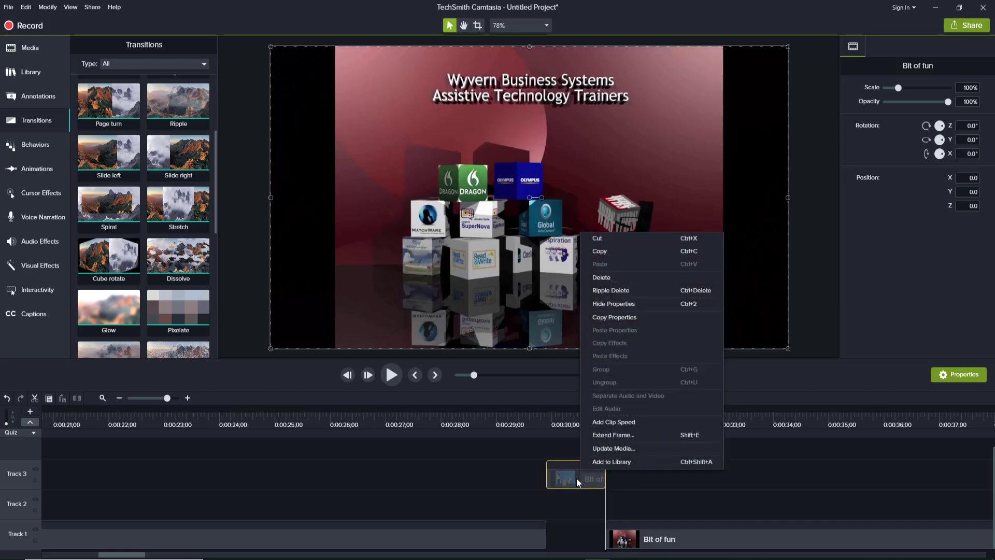
click(615, 278)
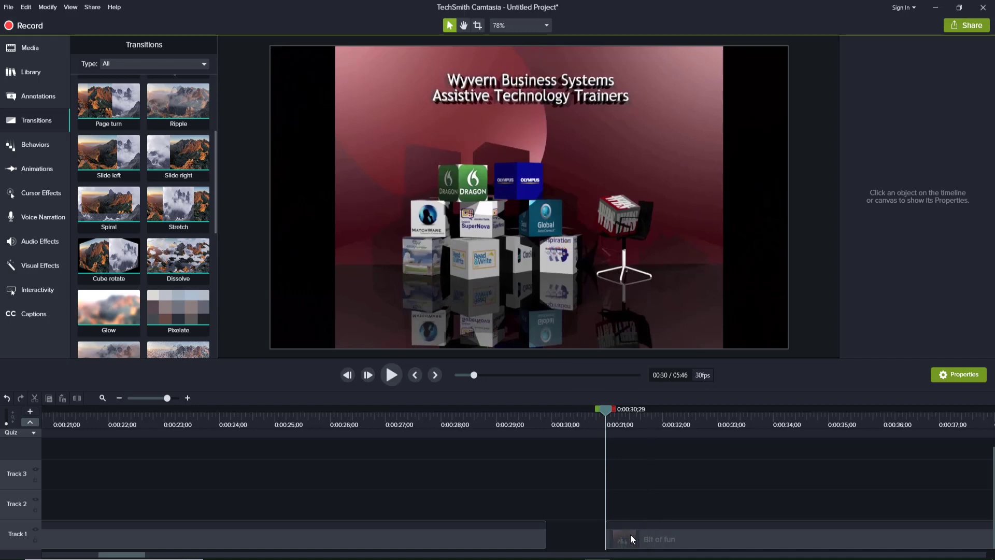
drag(630, 534, 576, 512)
- Preview the join between the two Bit of fun clips from about 29 seconds
drag(604, 411, 519, 412)
click(388, 371)
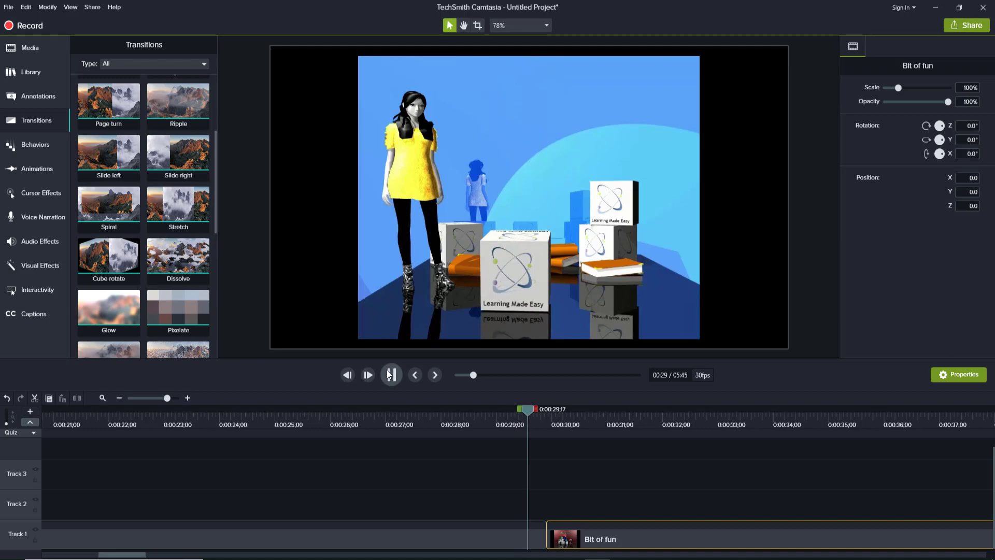
click(390, 372)
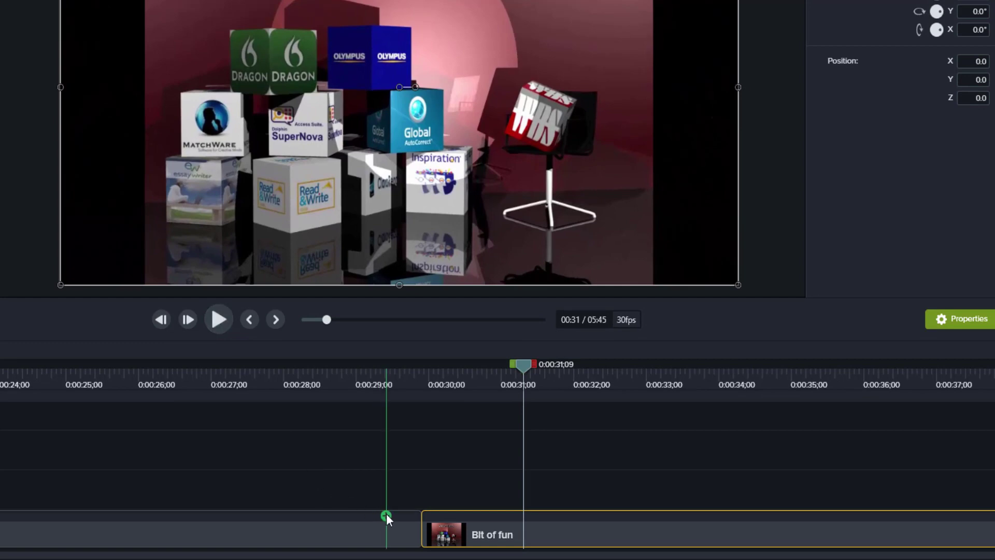
click(364, 536)
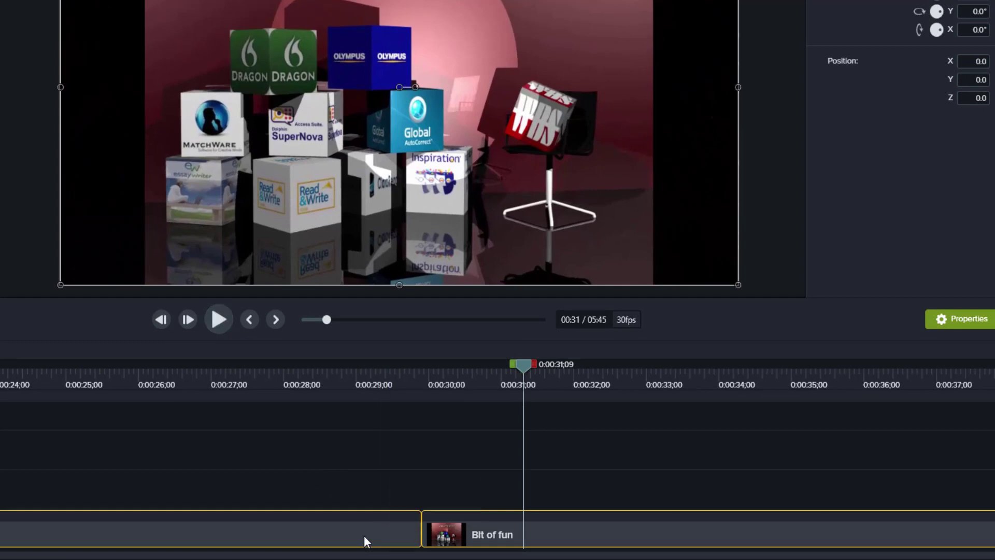
right_click(436, 534)
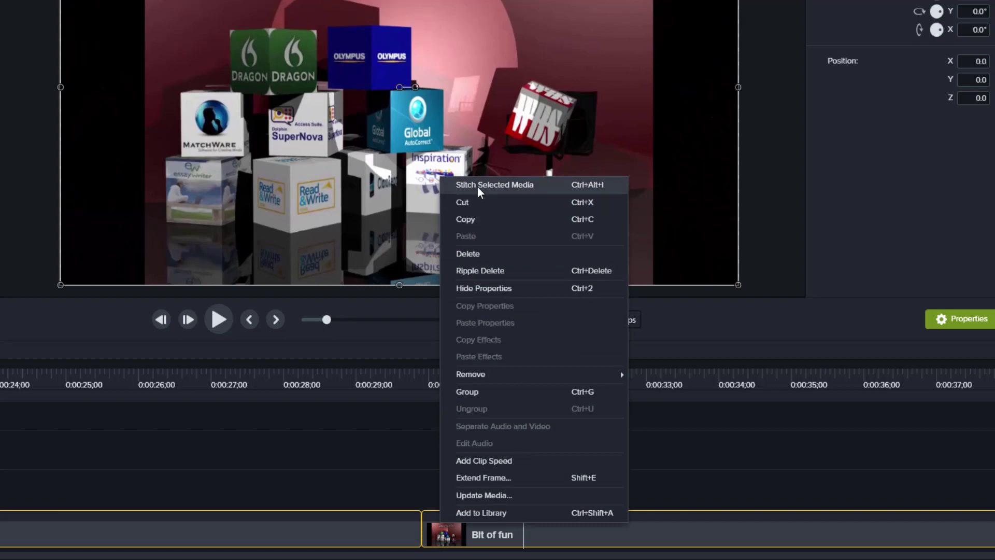
click(413, 427)
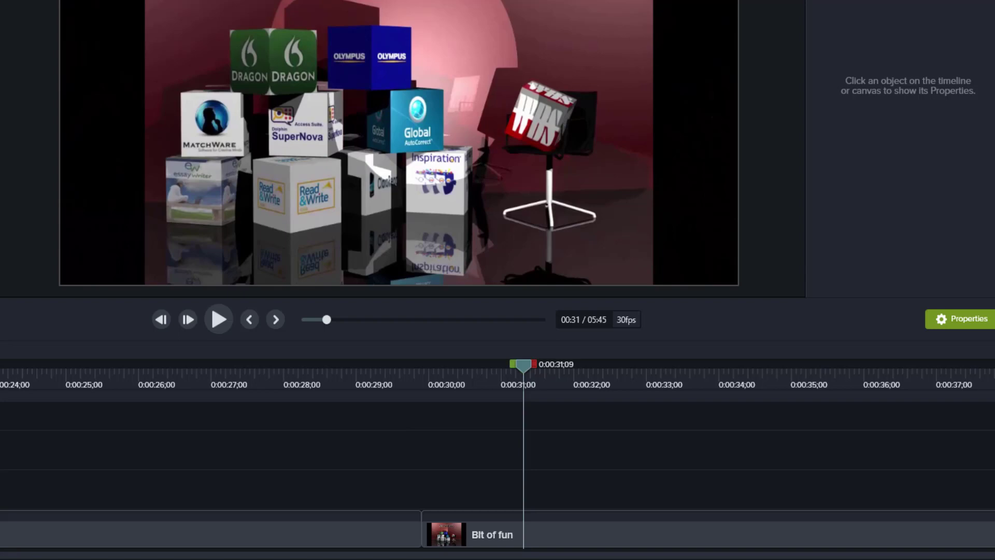
- Add a transition over the cut between the two Bit of fun clips and shorten its duration on the timeline
drag(10, 74, 422, 537)
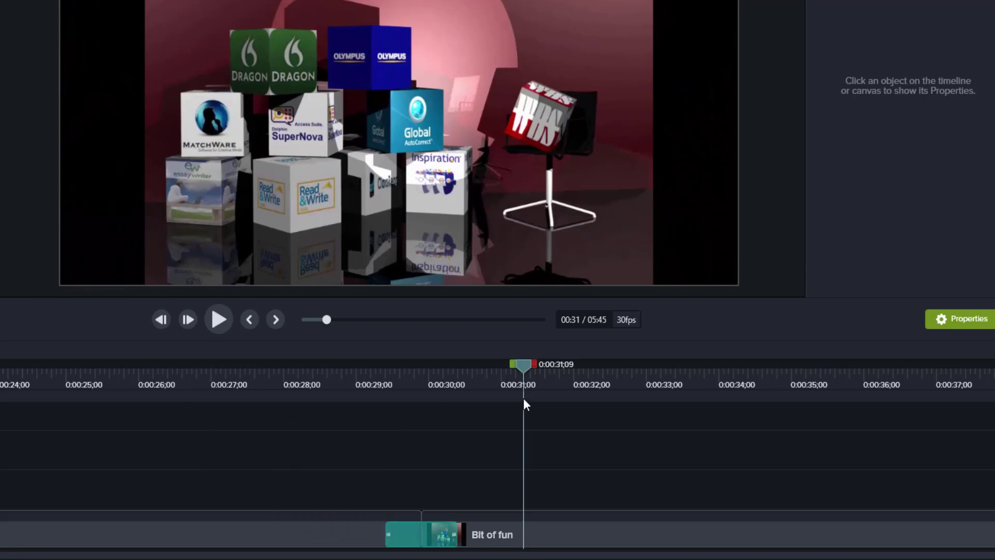
drag(521, 367, 329, 429)
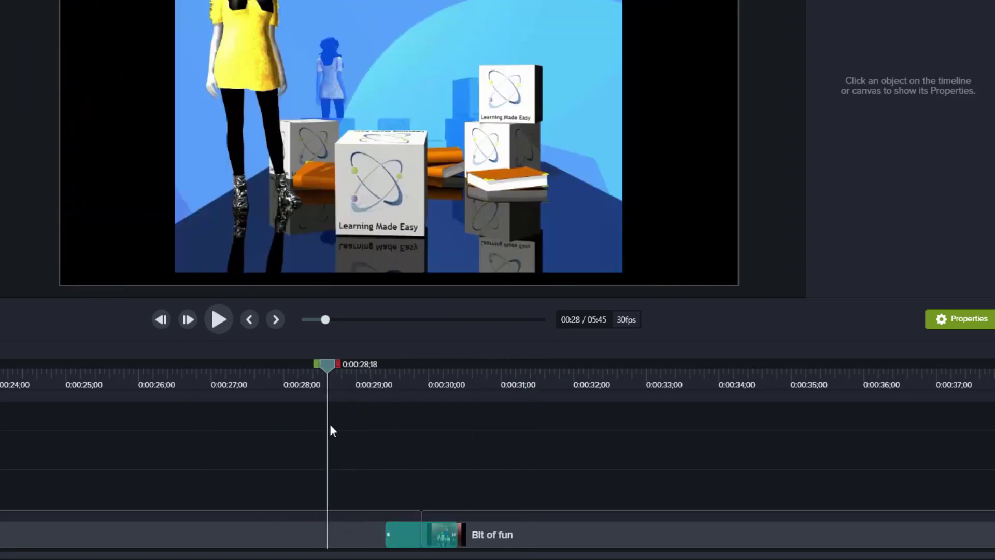
drag(388, 536, 400, 538)
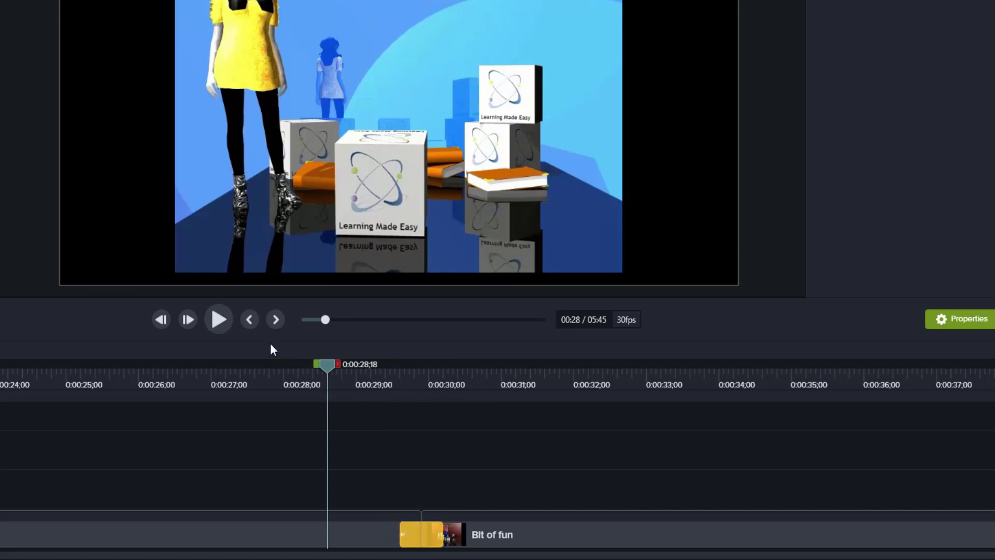
- Preview the shortened transition from 0:00:28;18 and delete it
click(215, 317)
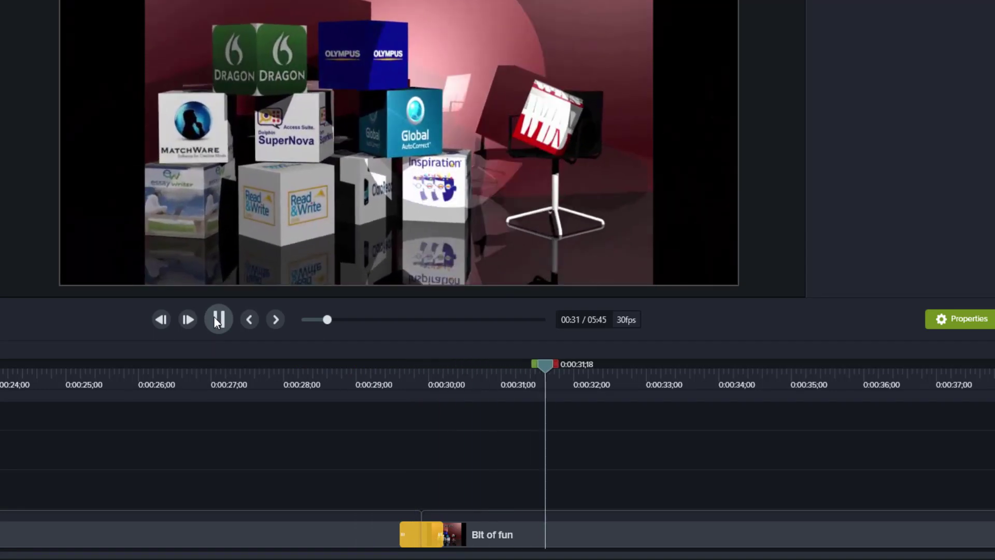
click(216, 318)
right_click(413, 539)
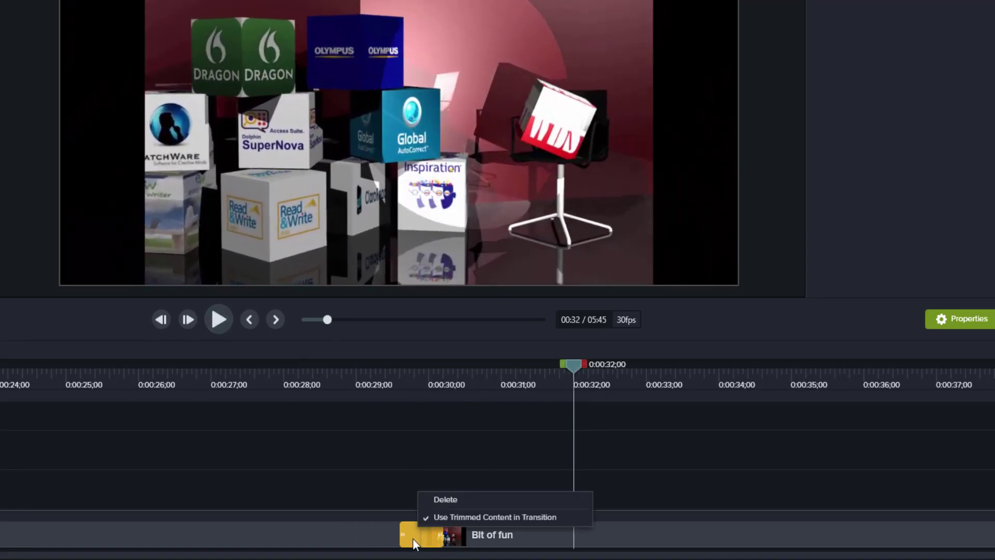
click(433, 499)
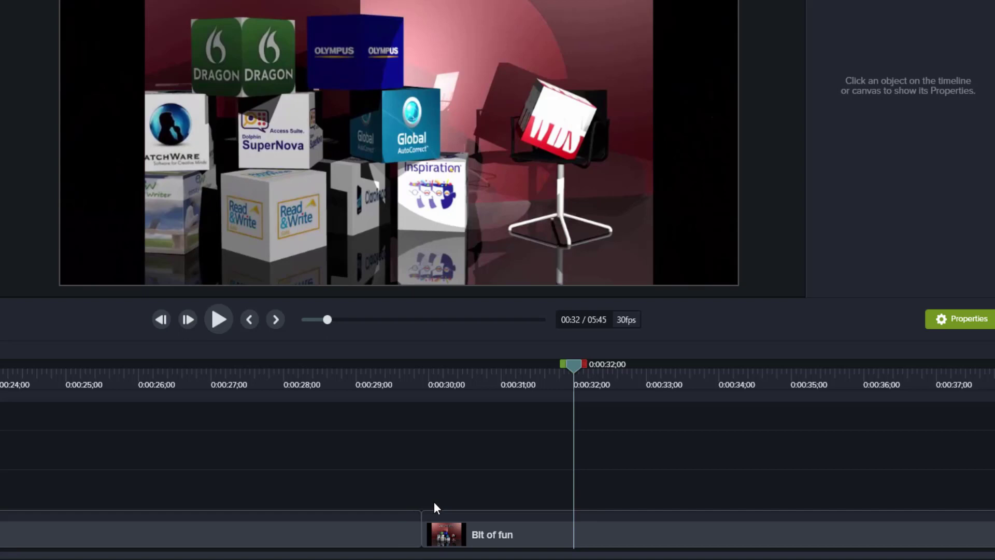
- Stitch the two Bit of fun clips on Track 1 together and scrub back across the join to check it
click(380, 536)
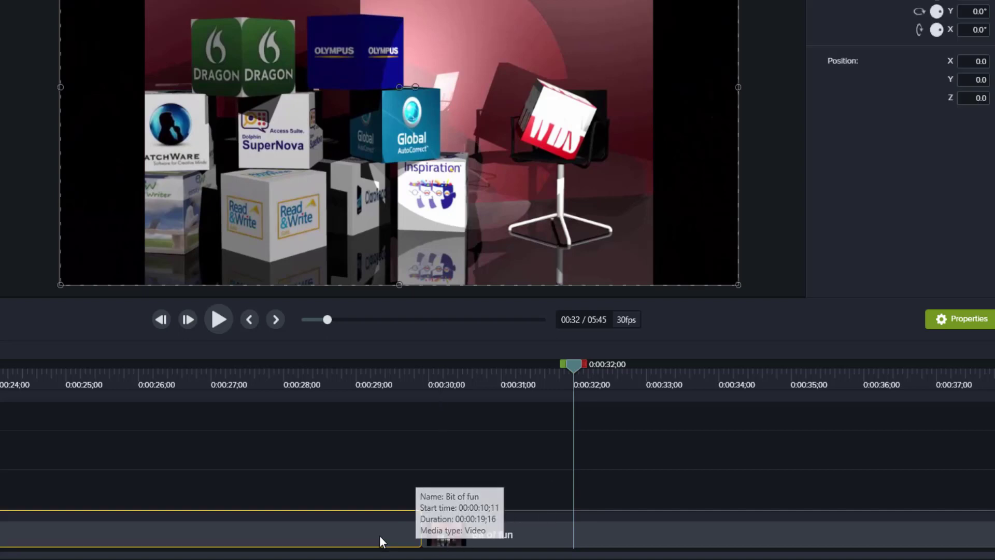
ctrl+click(468, 534)
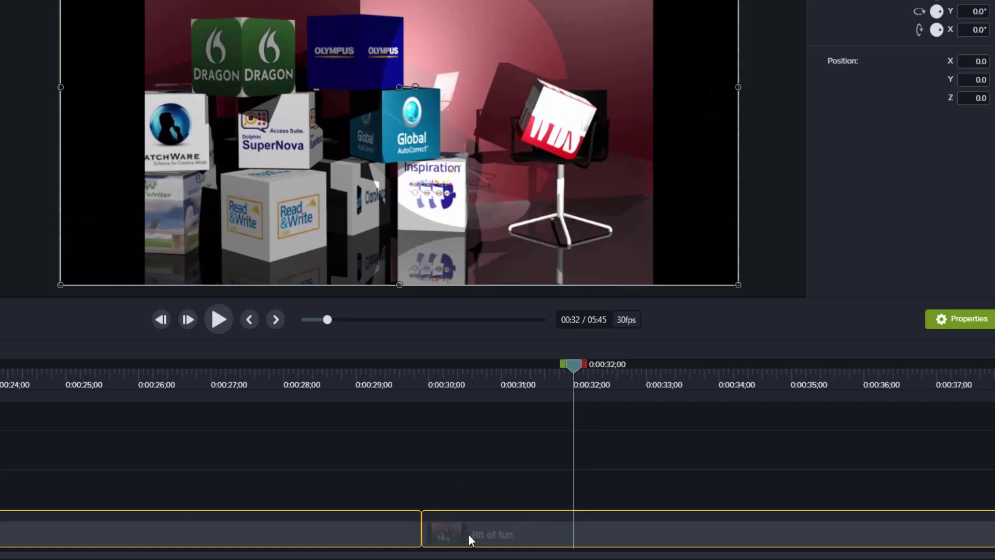
right_click(469, 534)
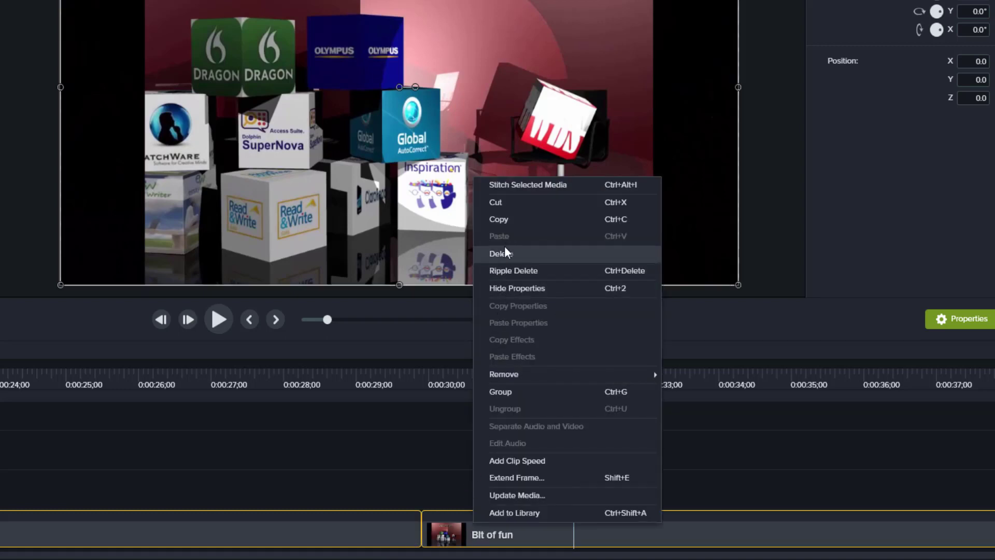
click(511, 191)
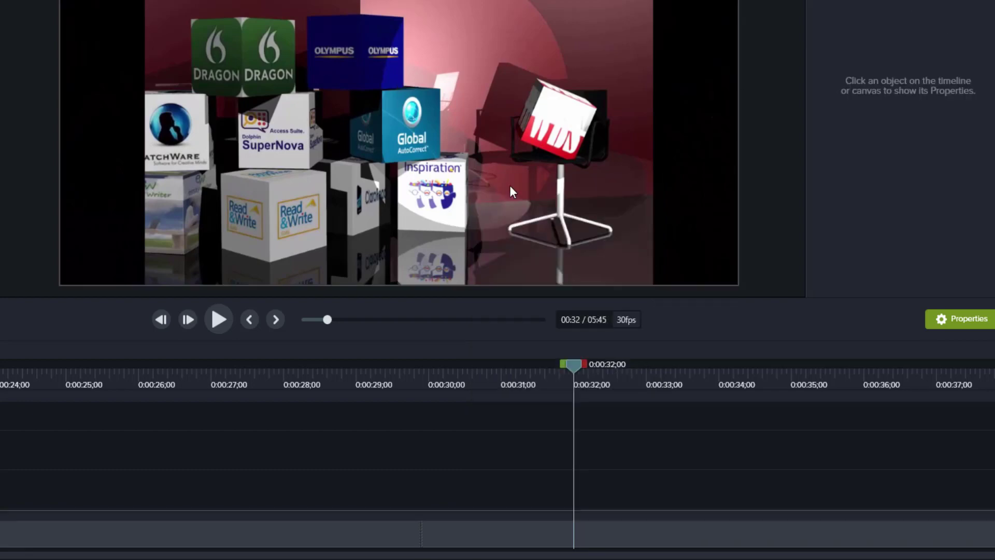
drag(573, 363, 443, 399)
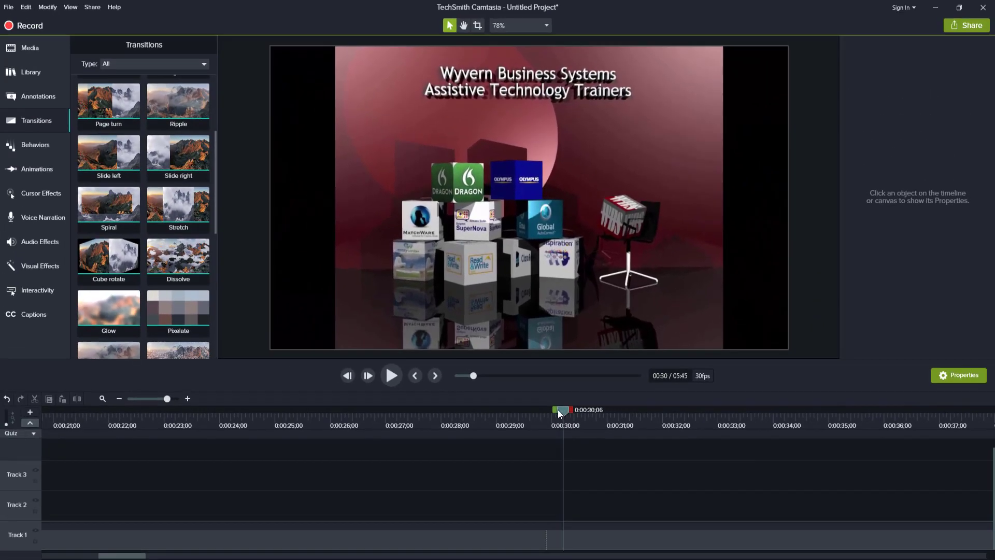
mouse_move(463, 372)
mouse_down()
mouse_move(425, 375)
mouse_move(462, 374)
mouse_move(453, 375)
mouse_up()
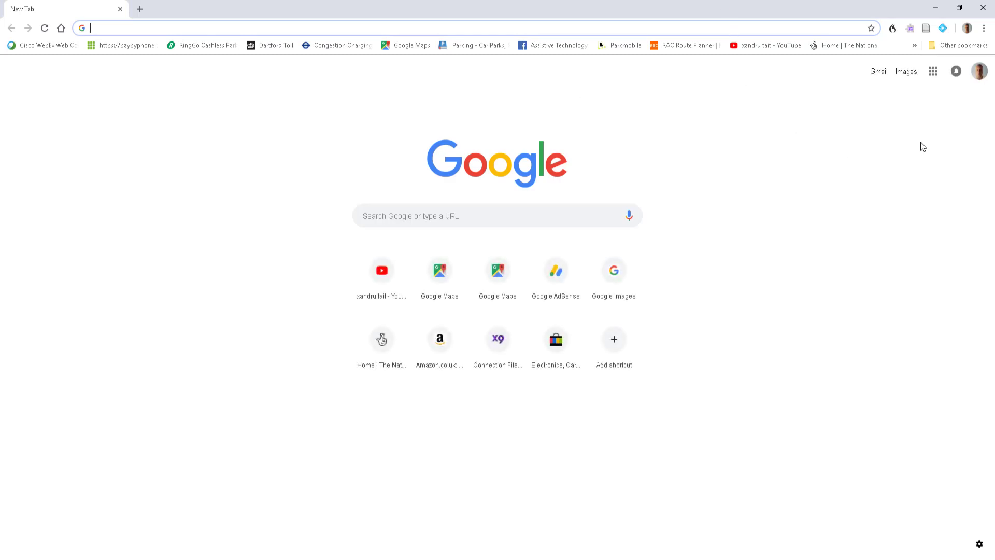
- Switch to the Chrome browser, search Google Images for "3d images" and open the picture of interlocking red and blue mesh rings
click(905, 72)
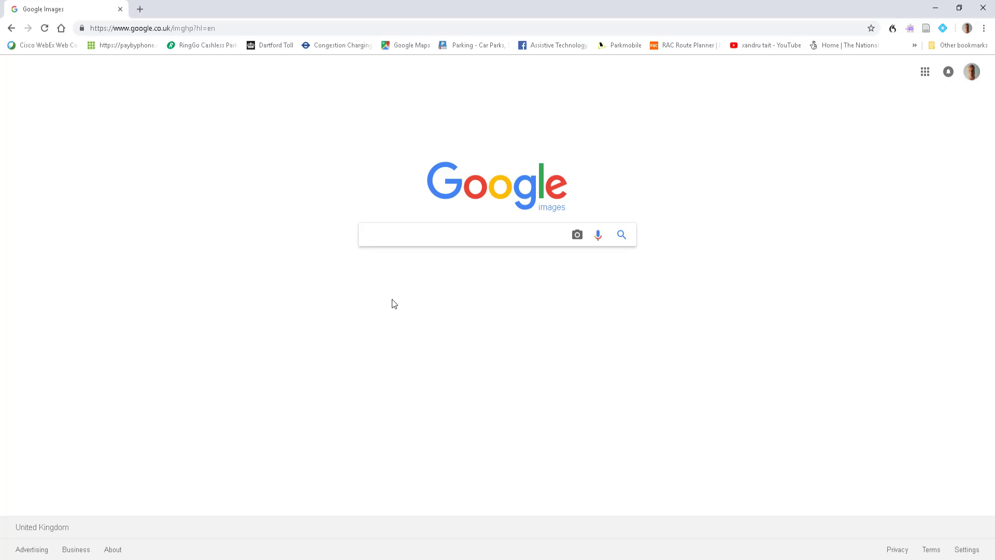
text(3d i)
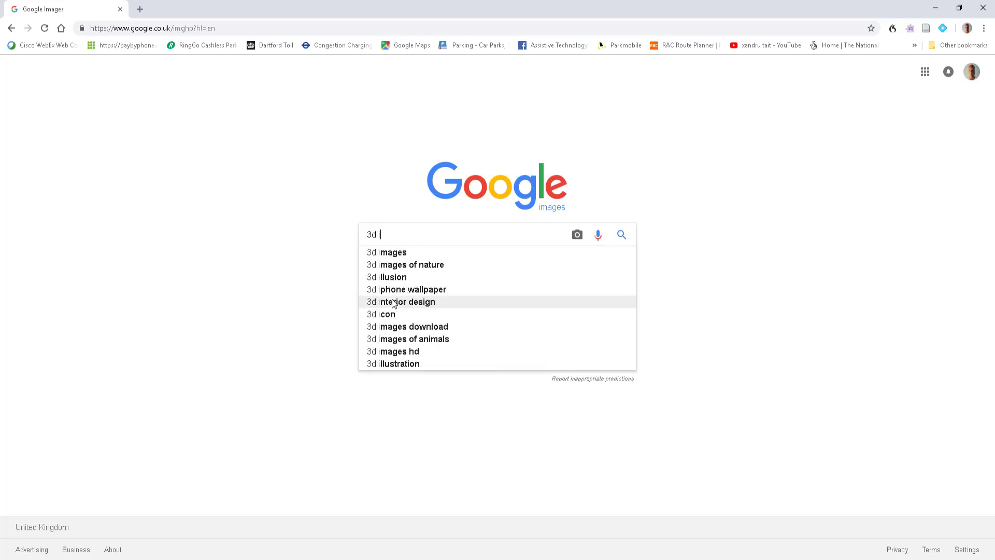
text(mages)
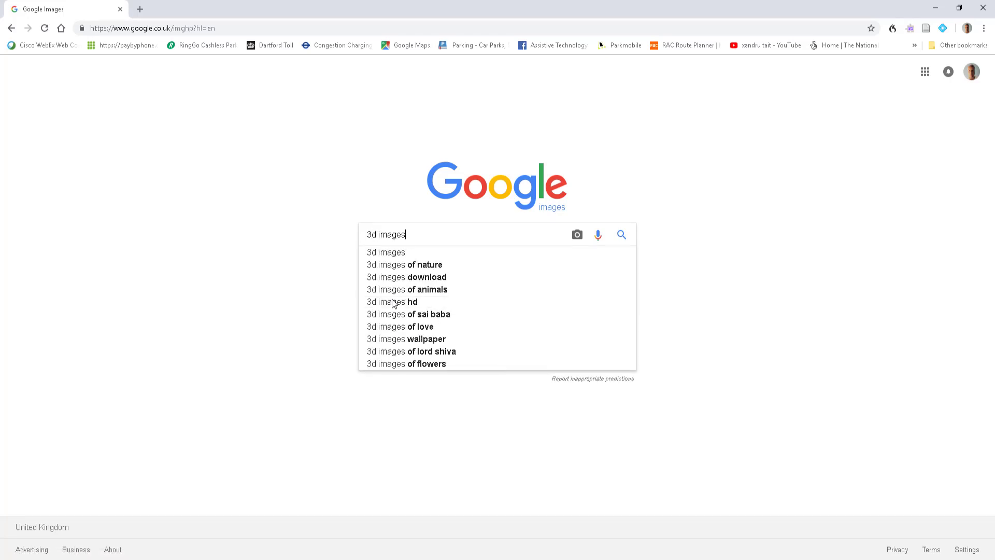
key(Return)
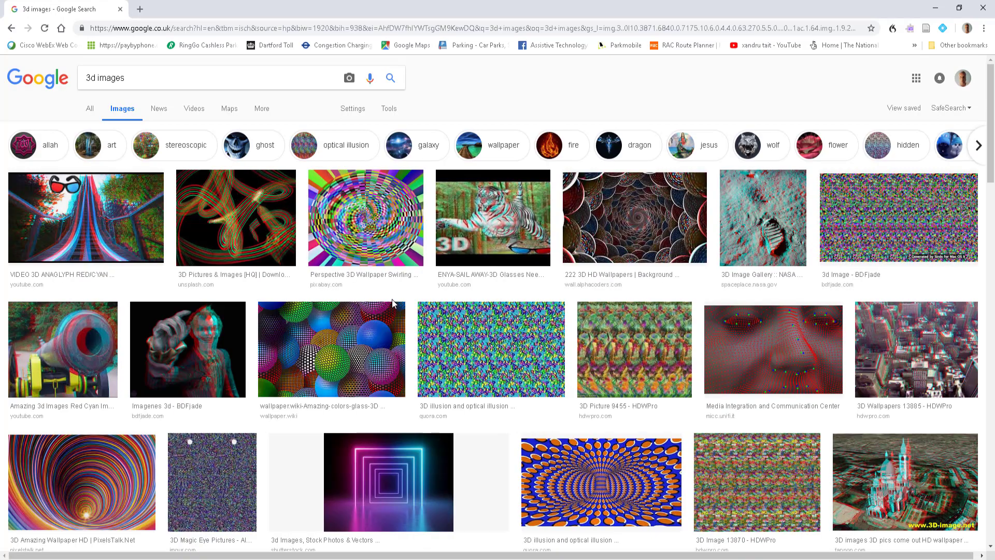
scroll(991, 159, down, 4)
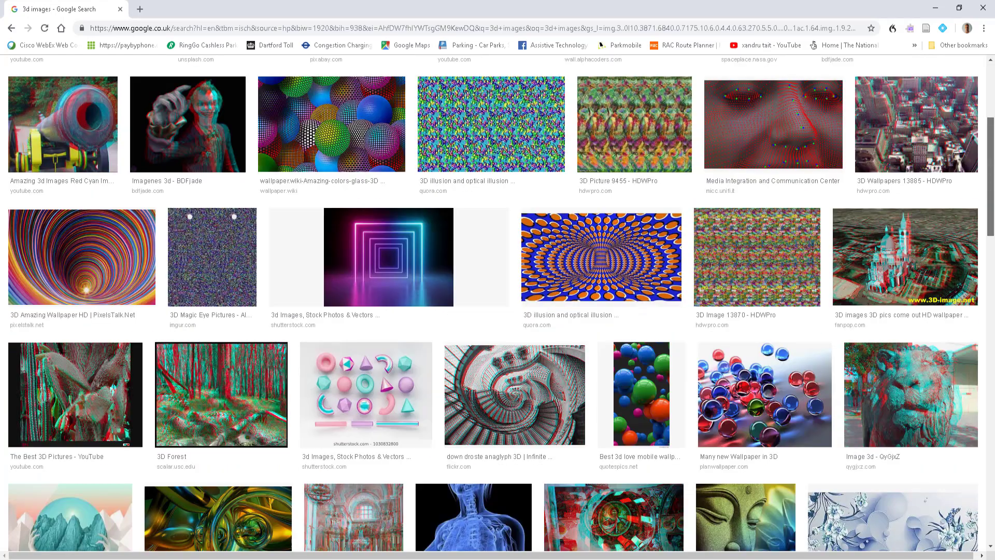
scroll(993, 295, down, 6)
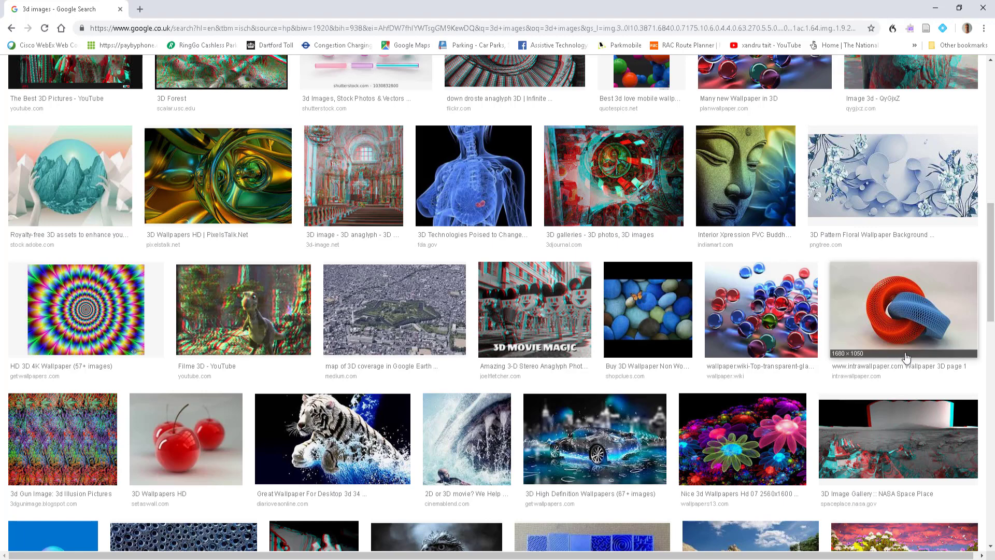
click(887, 317)
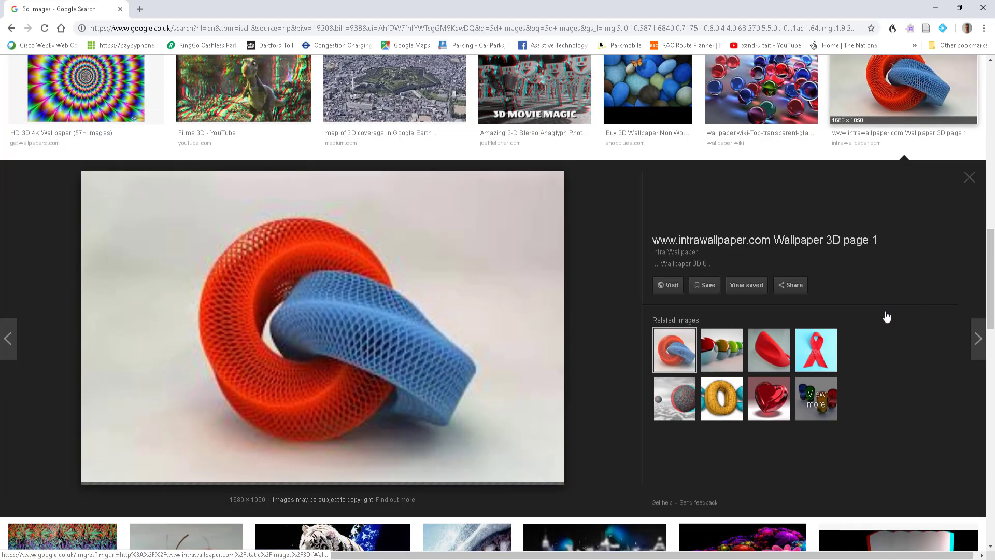
- Save the ring picture as a JPEG under its suggested file name in the Camtasia video folder on the Desktop
right_click(296, 299)
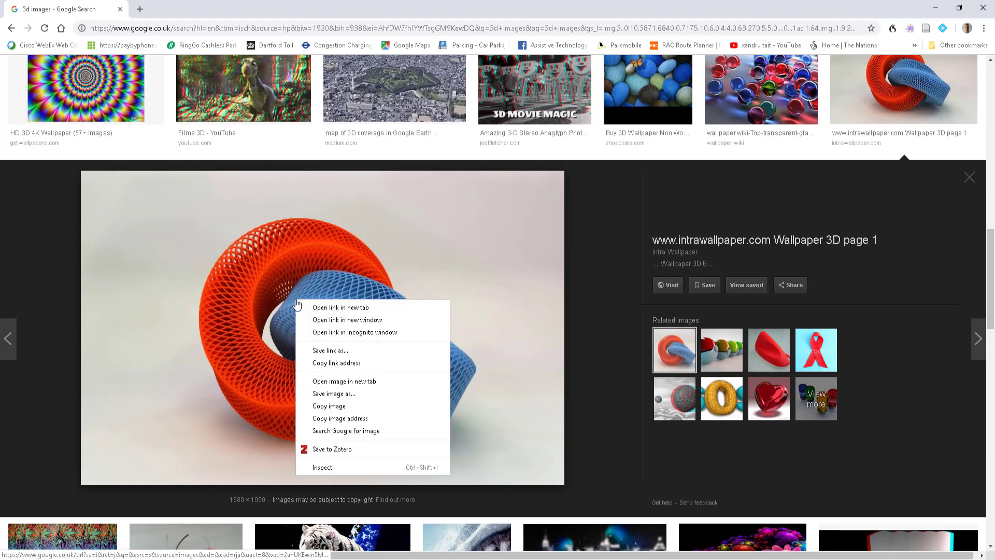
click(329, 394)
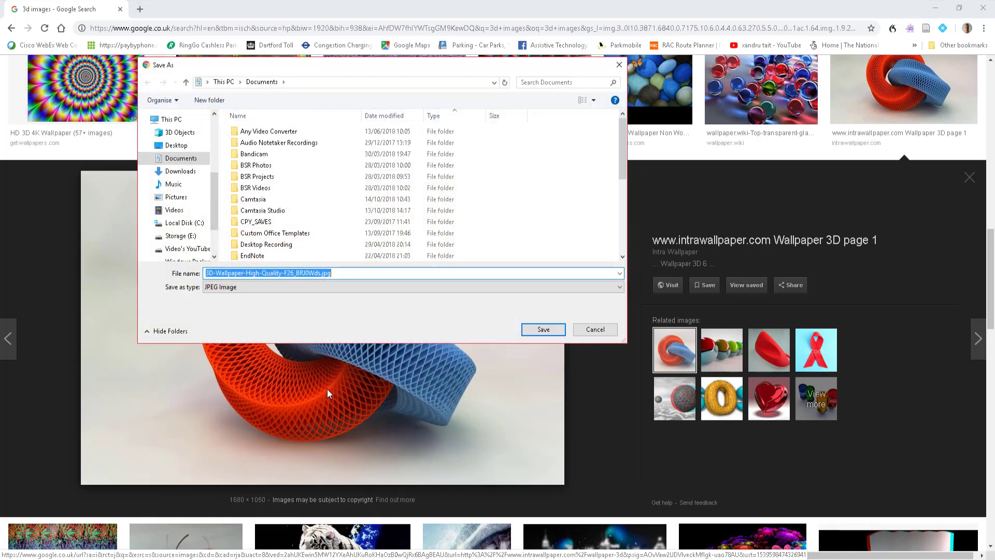
click(178, 145)
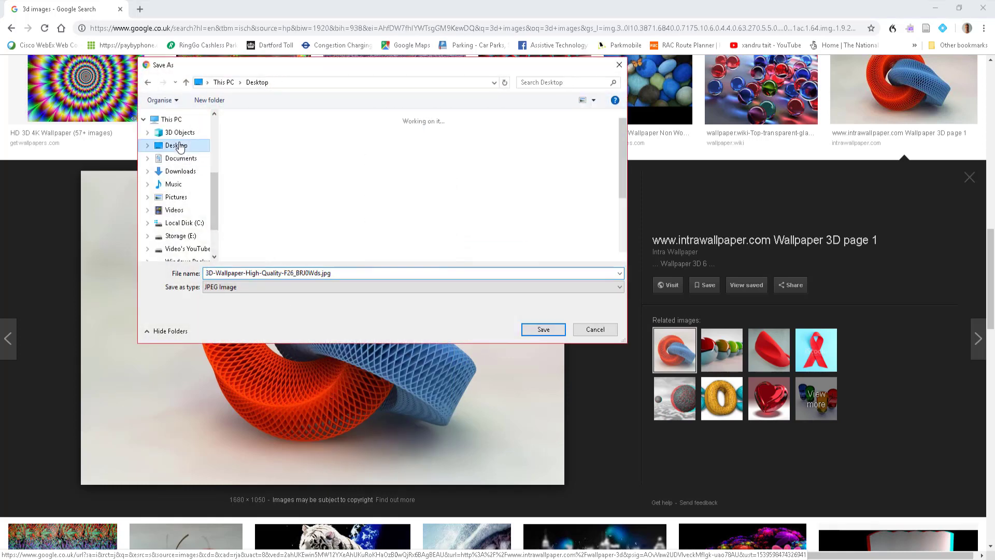
double_click(256, 150)
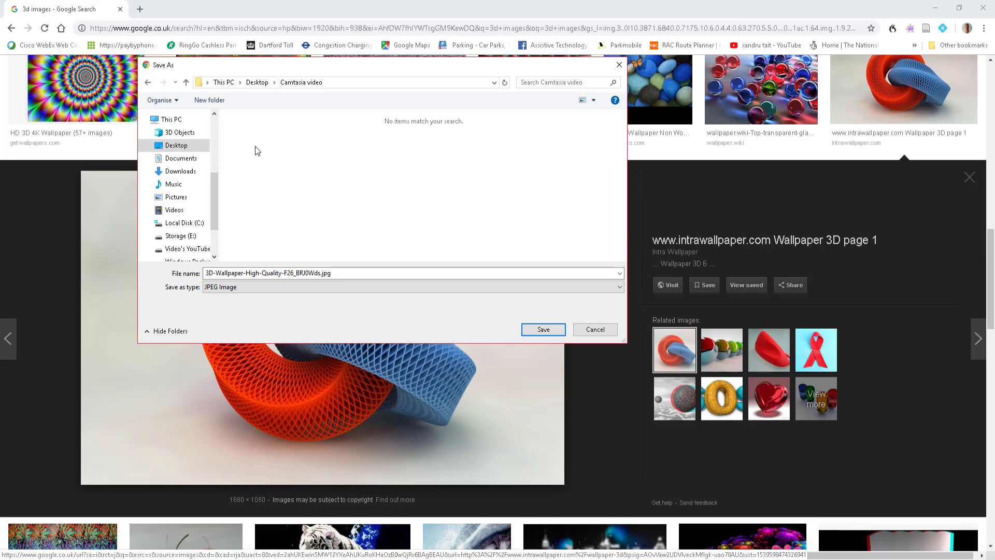
click(543, 330)
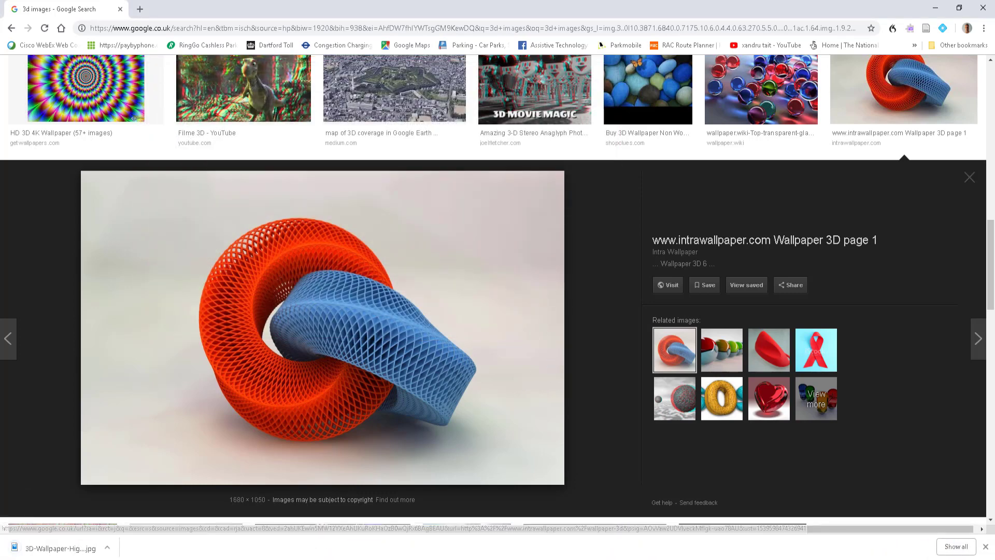
- Switch back to Camtasia and import the saved 3D-Wallpaper-High-Quality JPEG into the Media Bin
key(alt+Tab)
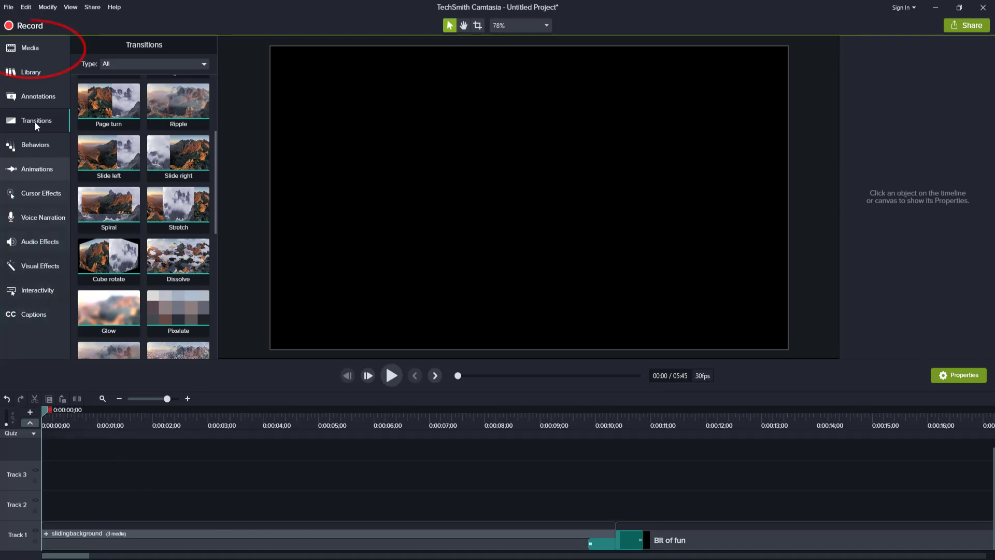
click(21, 51)
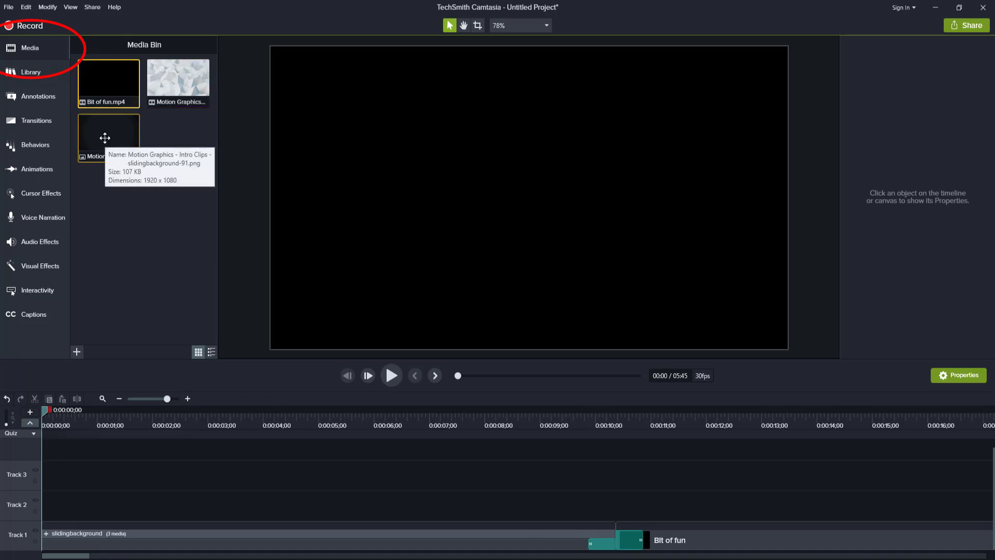
click(76, 352)
click(92, 314)
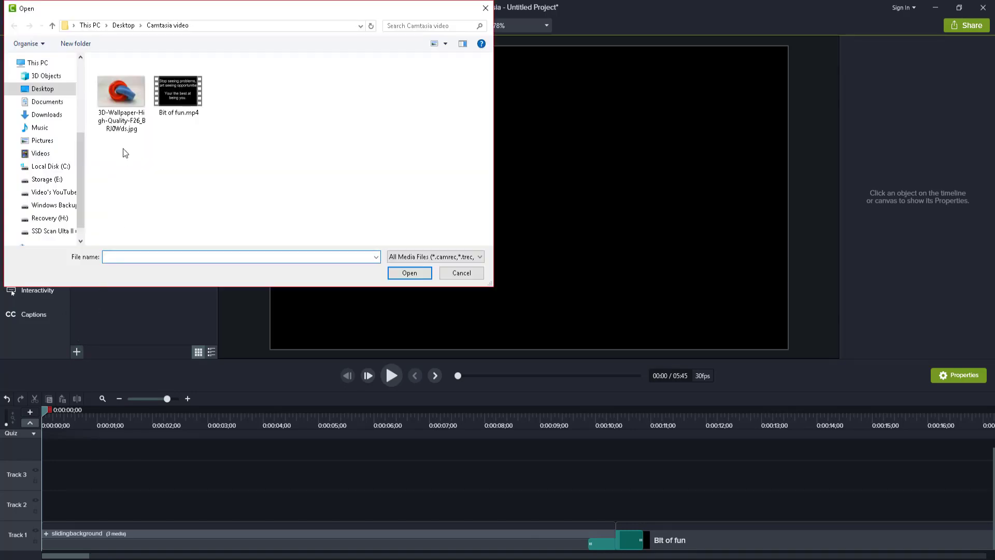
click(121, 93)
click(410, 272)
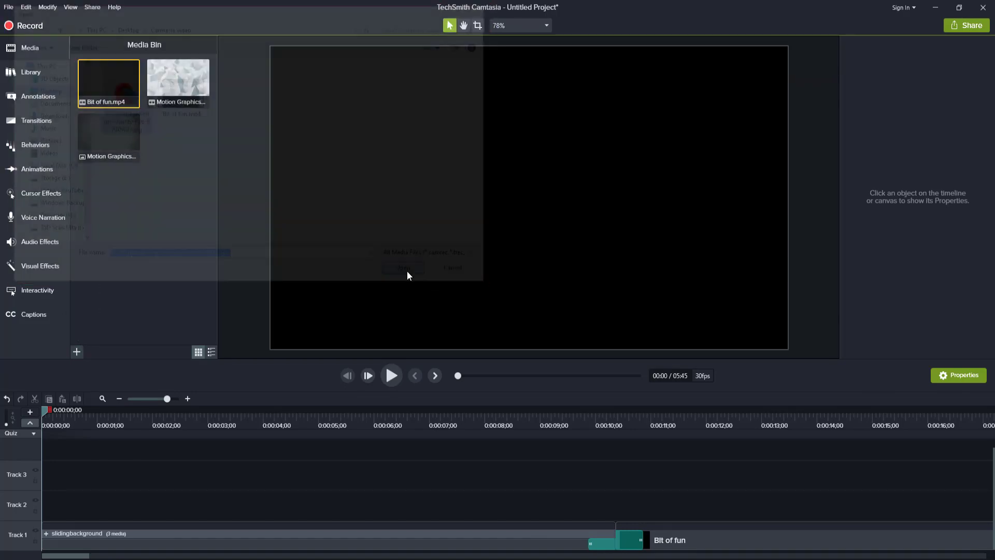
- Place the 3D wallpaper image at the start of Track 2, scaled to about 23% near the centre of the canvas
drag(178, 136, 59, 521)
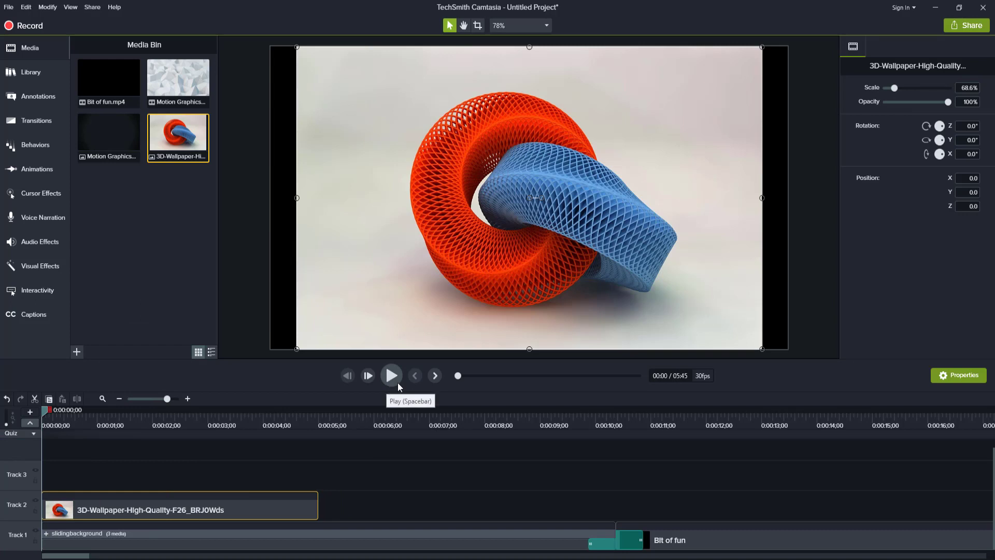
drag(761, 346, 396, 148)
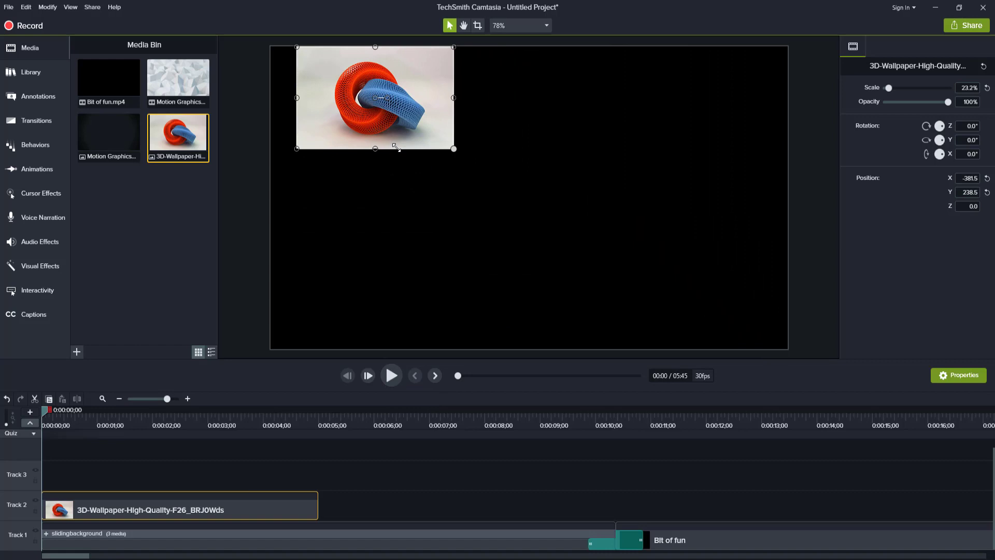
drag(347, 115, 468, 201)
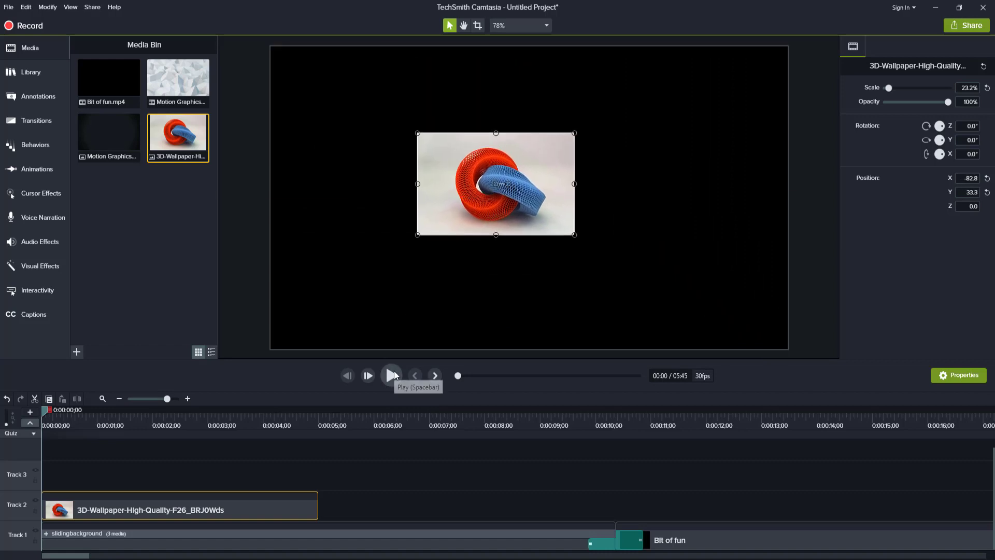
- Move the image below the intro title to about X -15, Y -186 and shift its clip to start at about 0.9 seconds
click(392, 375)
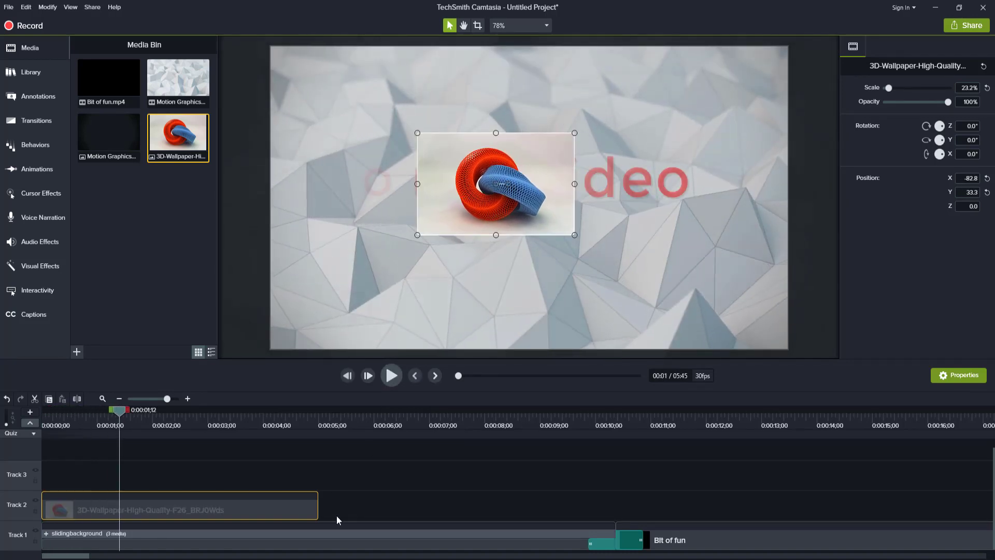
drag(536, 223, 564, 315)
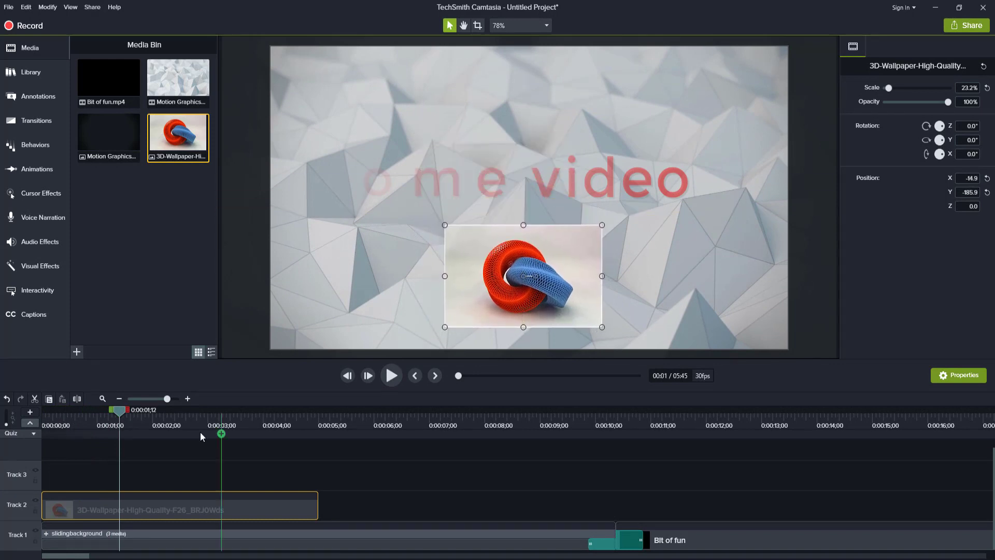
drag(157, 505, 209, 511)
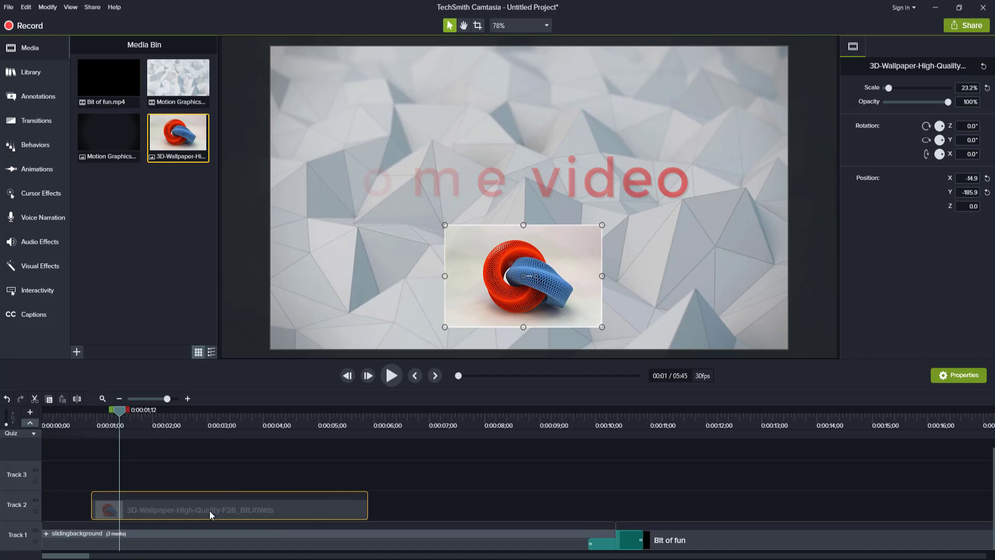
- Add a Fade transition to both the start and the end of the wallpaper image clip on Track 2
click(37, 122)
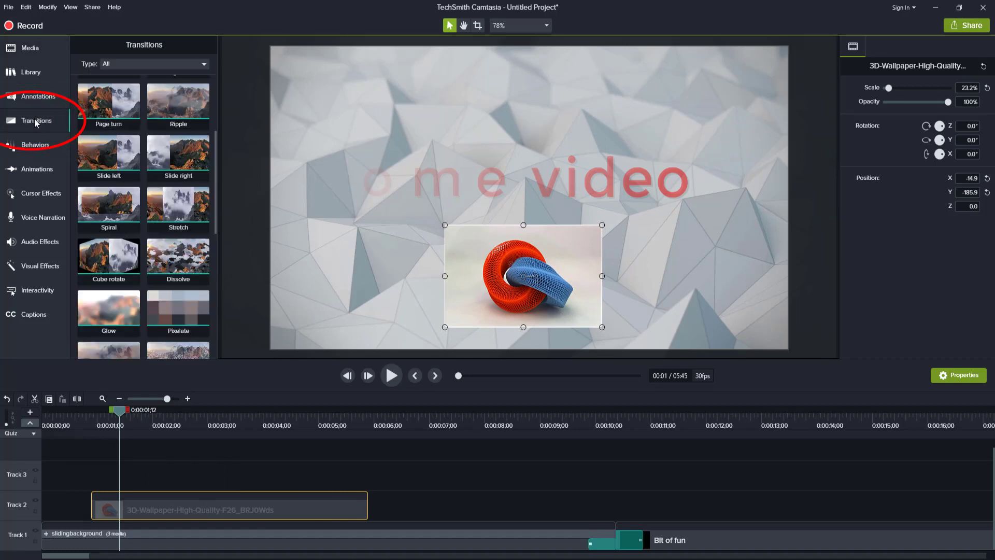
scroll(110, 148, up, 2)
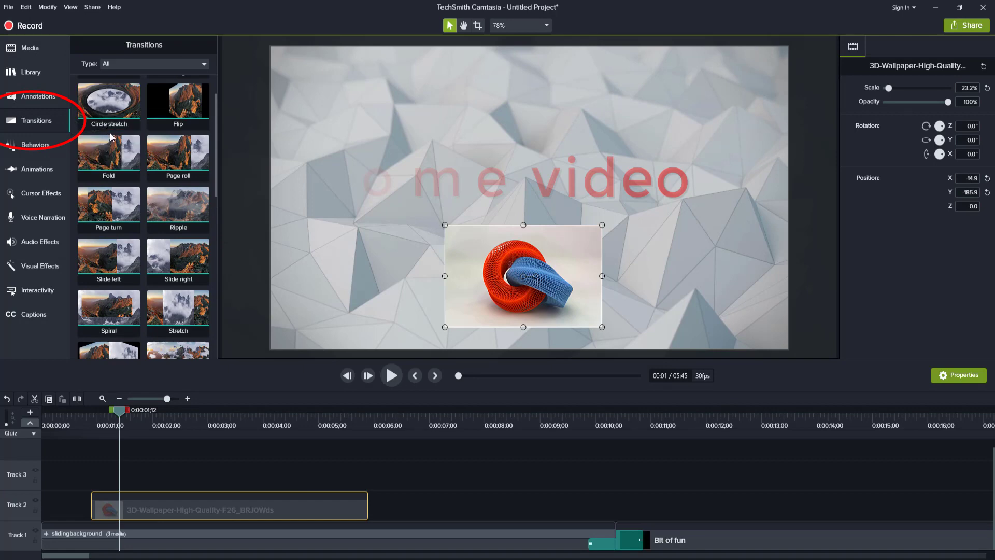
scroll(109, 148, up, 1)
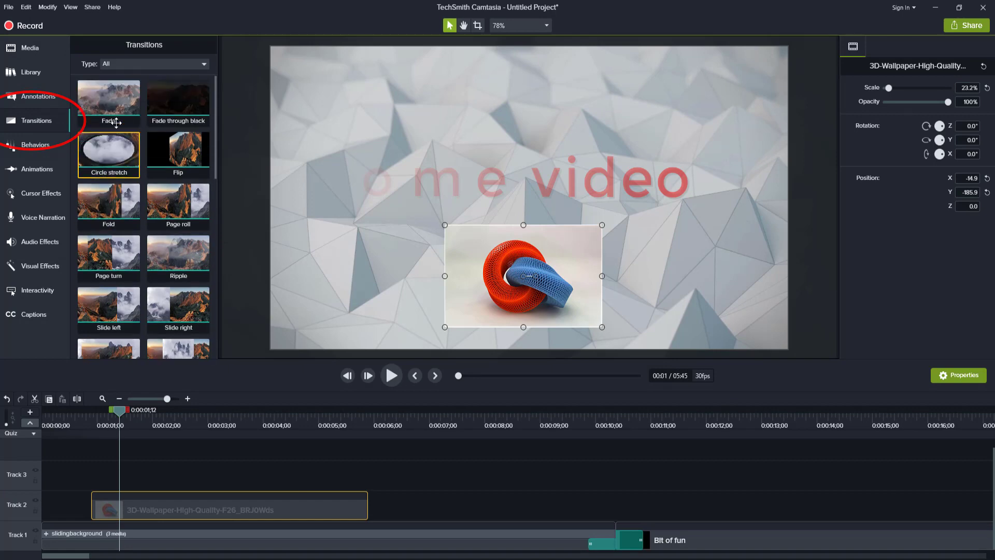
drag(116, 103, 136, 510)
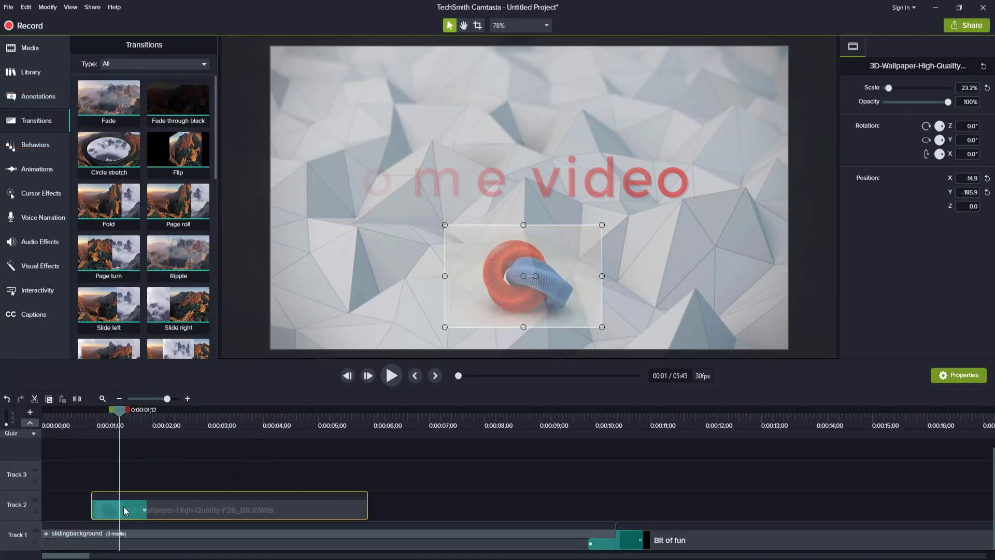
drag(105, 104, 277, 422)
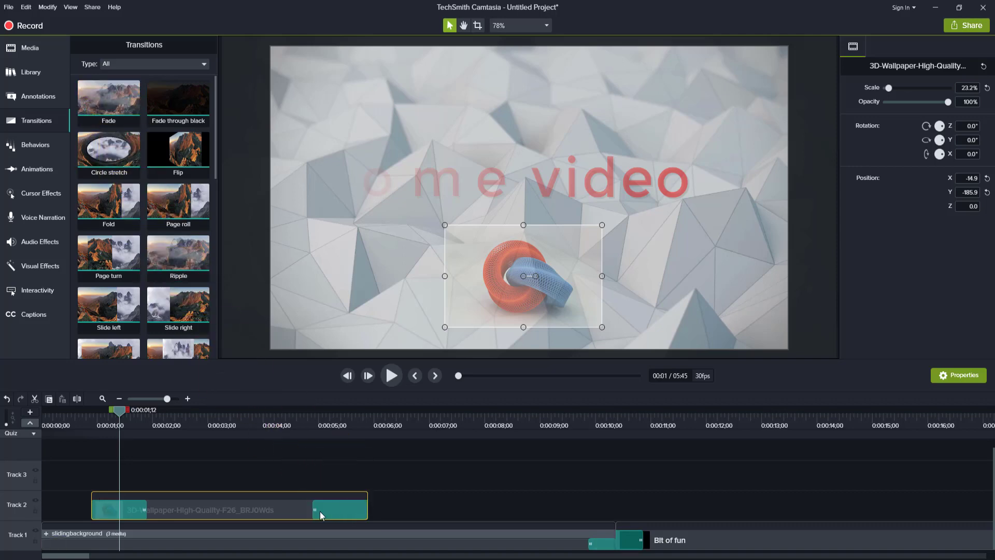
- Lengthen the opening Fade on the wallpaper image clip so it ends at about 3.7 seconds on the timeline
drag(121, 415, 115, 466)
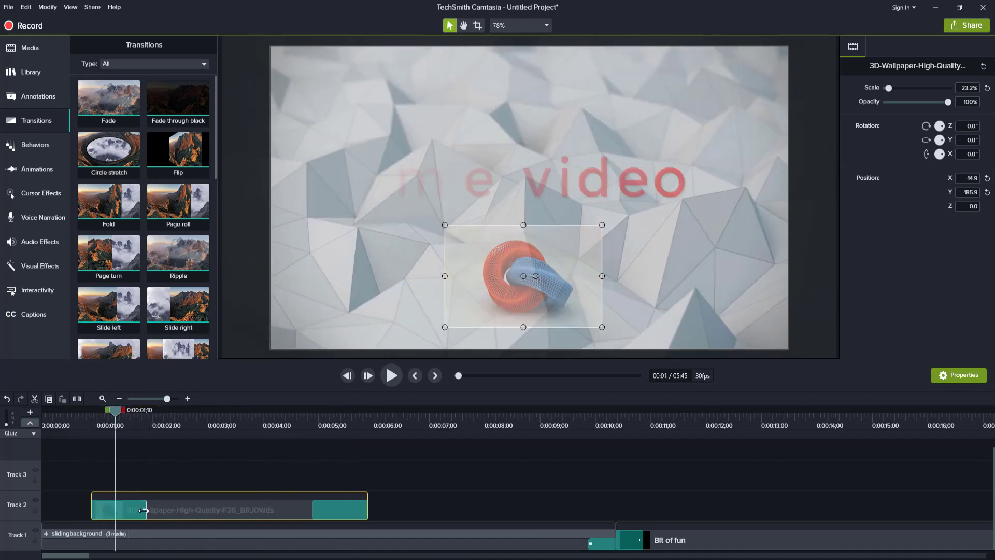
drag(143, 511, 246, 510)
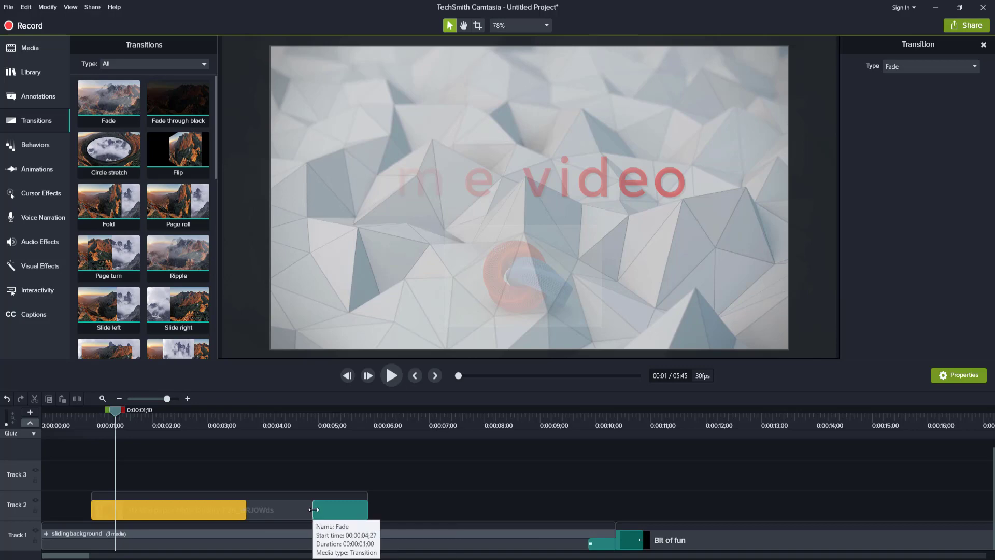
- Set the wallpaper clip's opening Fade to about 0.6 seconds and its closing Fade to about 0.9 seconds
drag(314, 510, 247, 509)
drag(115, 410, 140, 467)
right_click(237, 511)
click(249, 529)
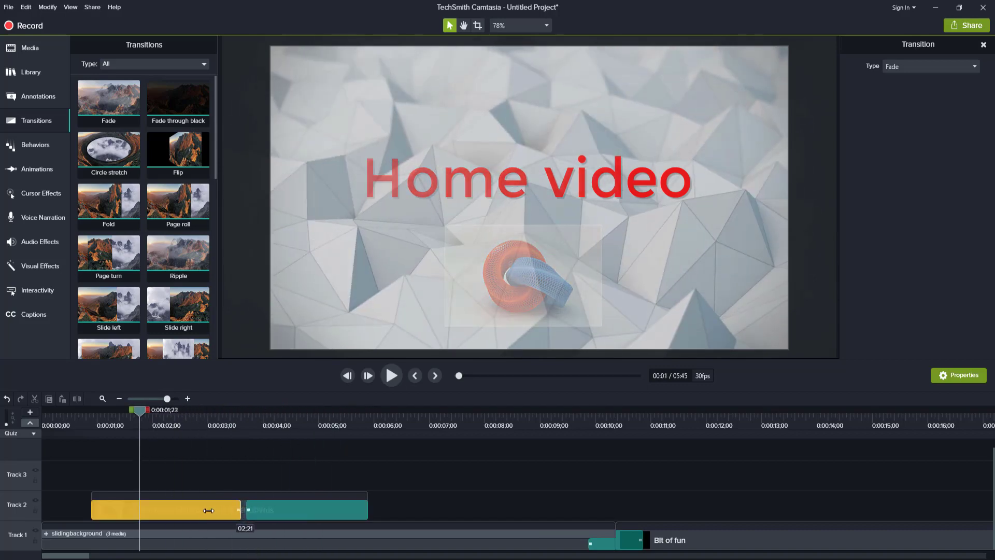
drag(210, 531, 247, 513)
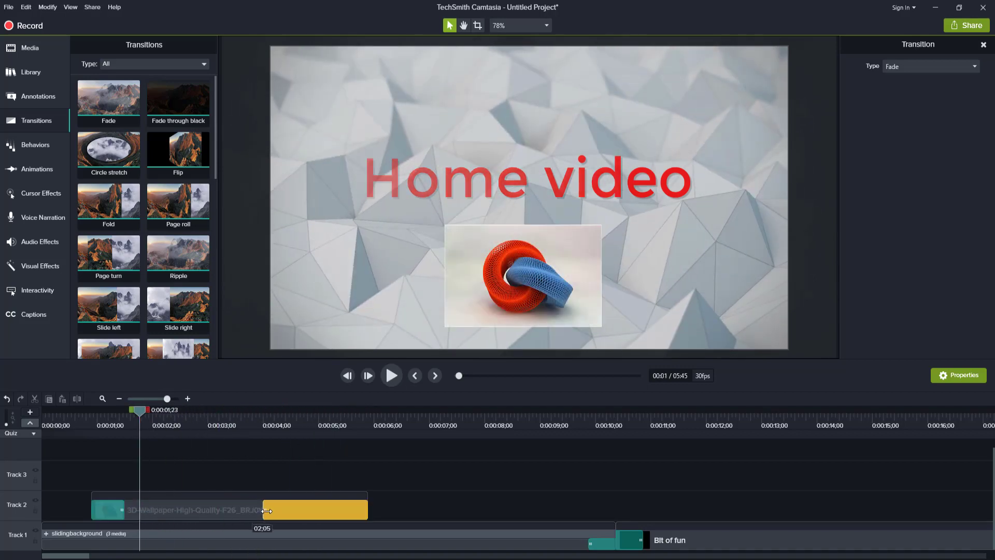
- Enlarge the wallpaper image to about 76% scale, centre it at about X -3, Y -38 and lower its opacity to 24%
click(496, 297)
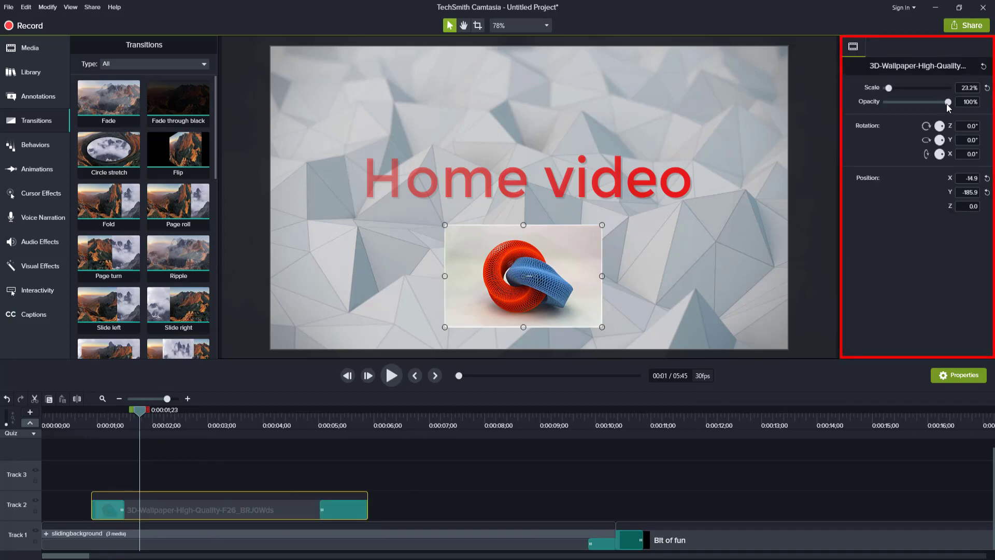
drag(948, 104, 919, 107)
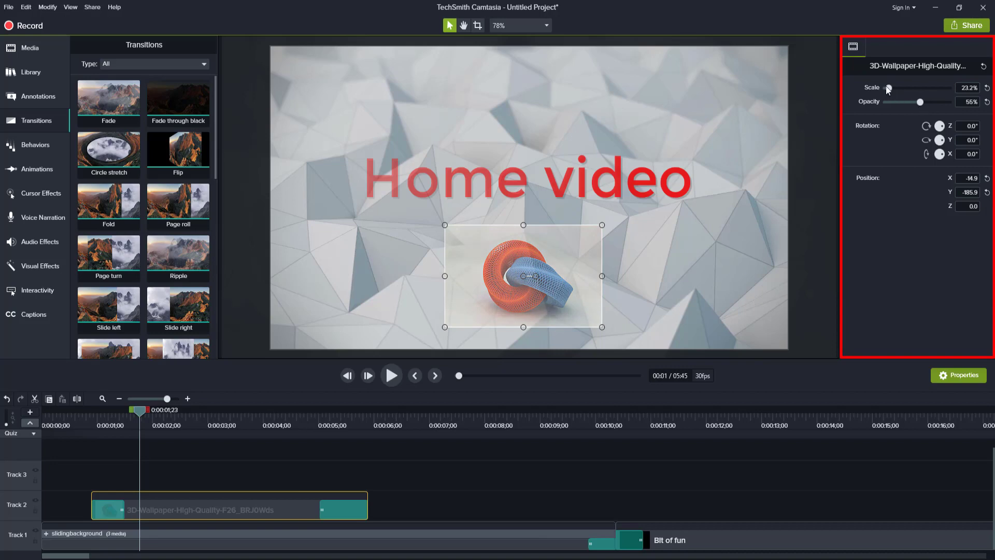
drag(888, 89, 897, 87)
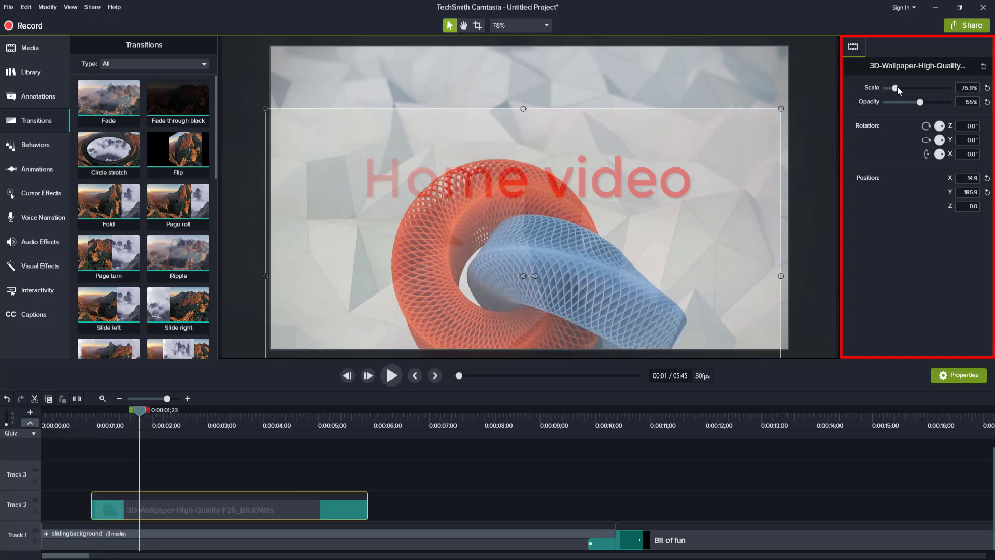
drag(603, 186, 606, 128)
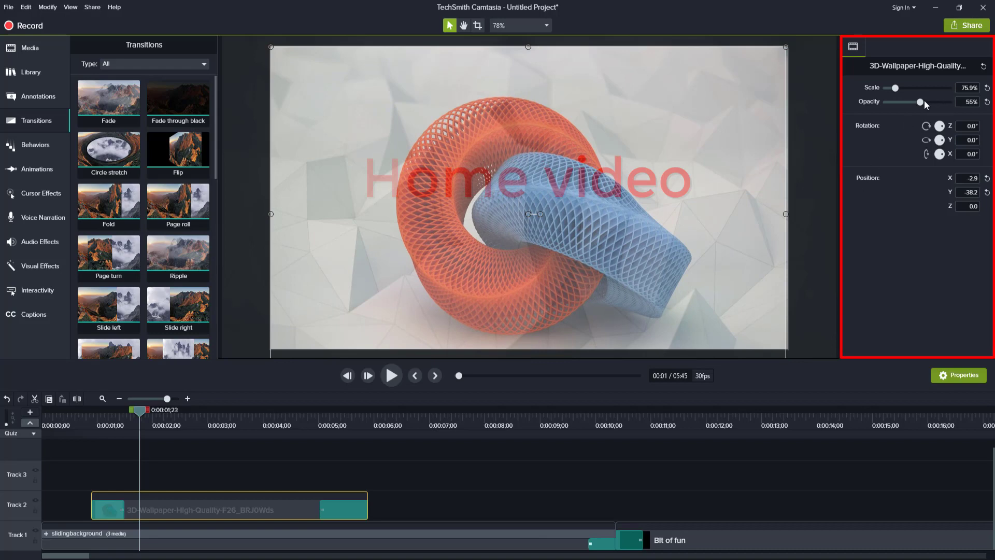
drag(922, 102, 903, 107)
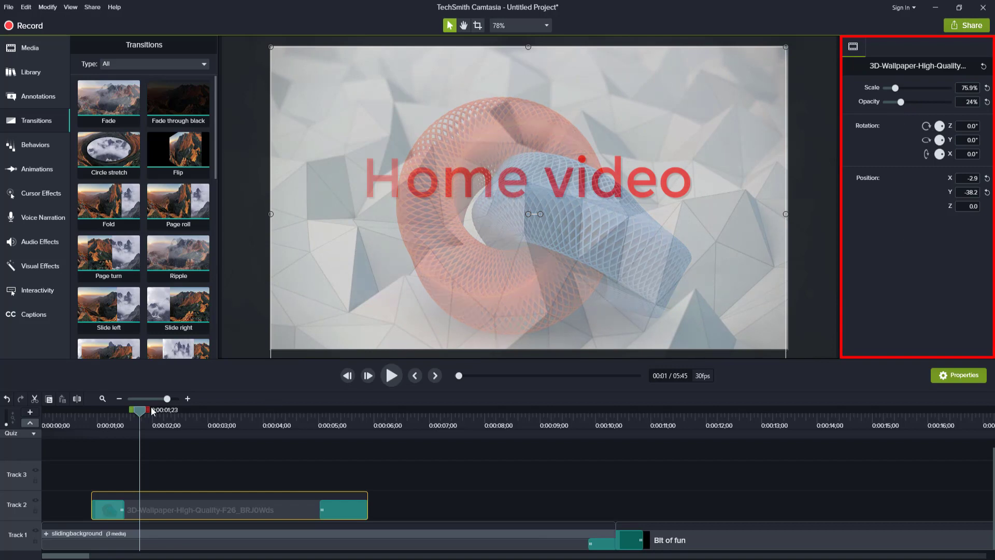
- Play the intro from the beginning to about 7 seconds to check the overlaid image
drag(140, 411, 42, 440)
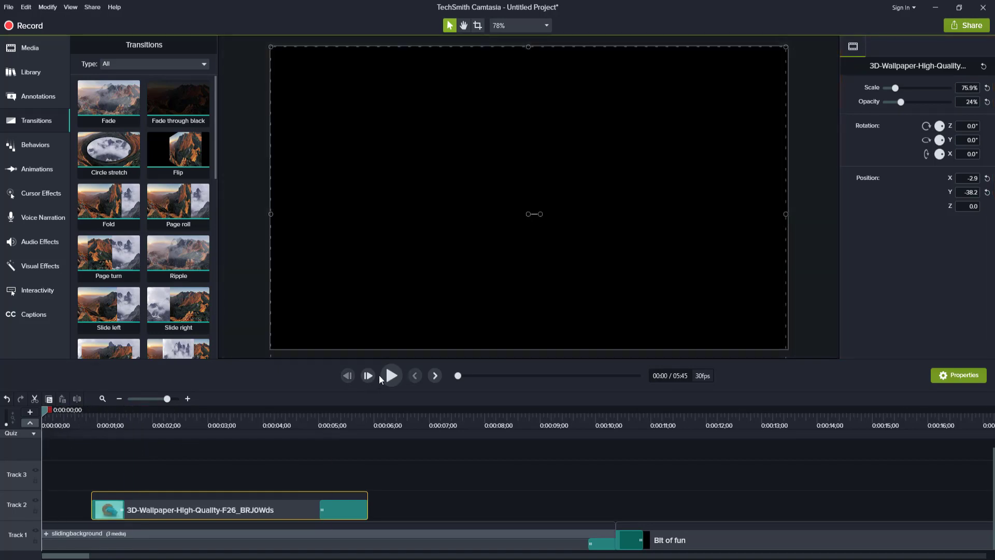
click(391, 376)
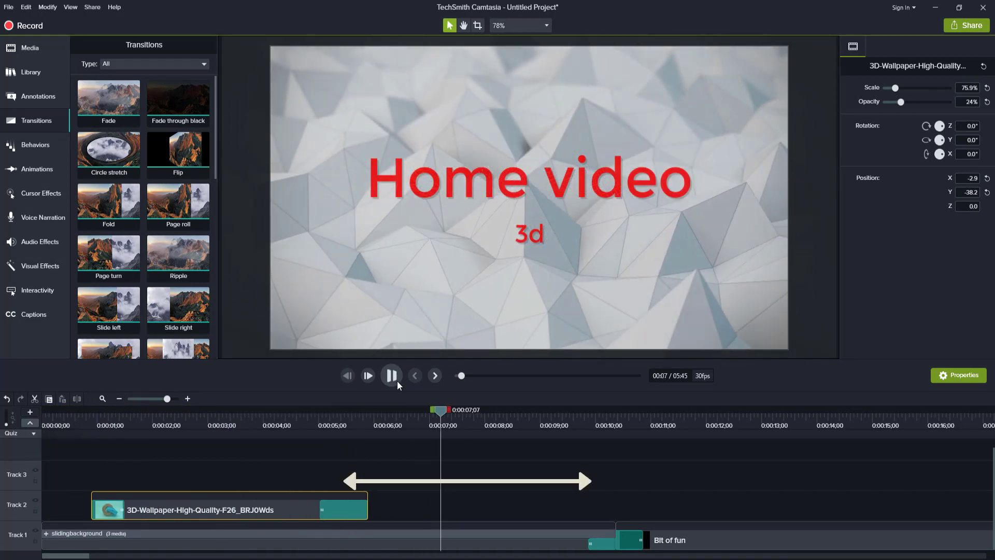
click(392, 376)
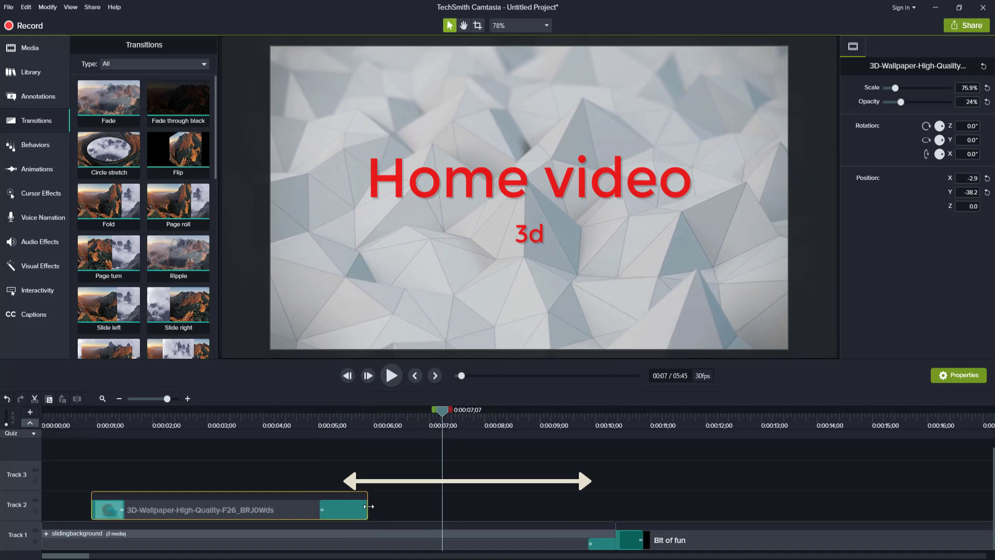
- Extend the end of the wallpaper image clip on Track 2 to about 9.8 seconds and preview it from about 3.6 seconds
drag(371, 507, 587, 507)
drag(441, 411, 240, 428)
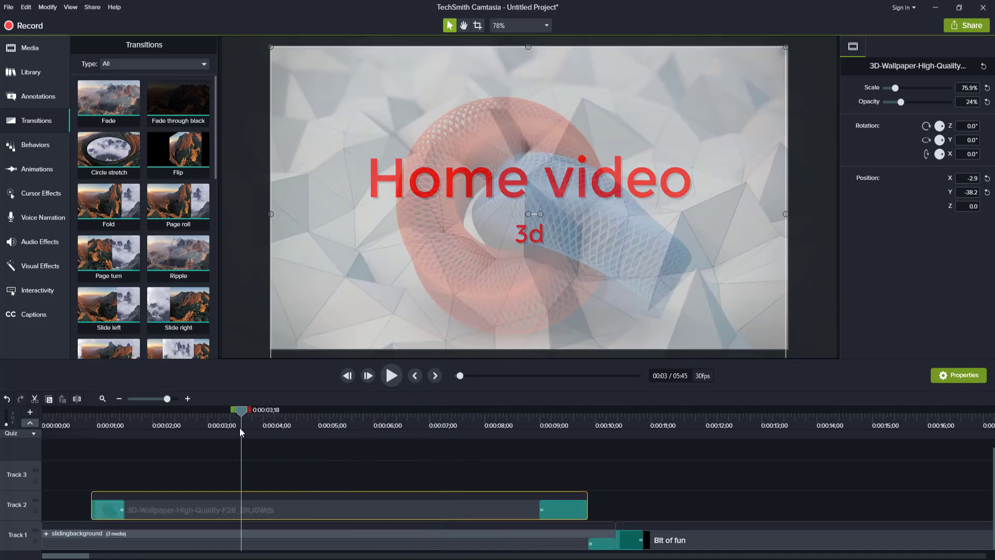
click(390, 375)
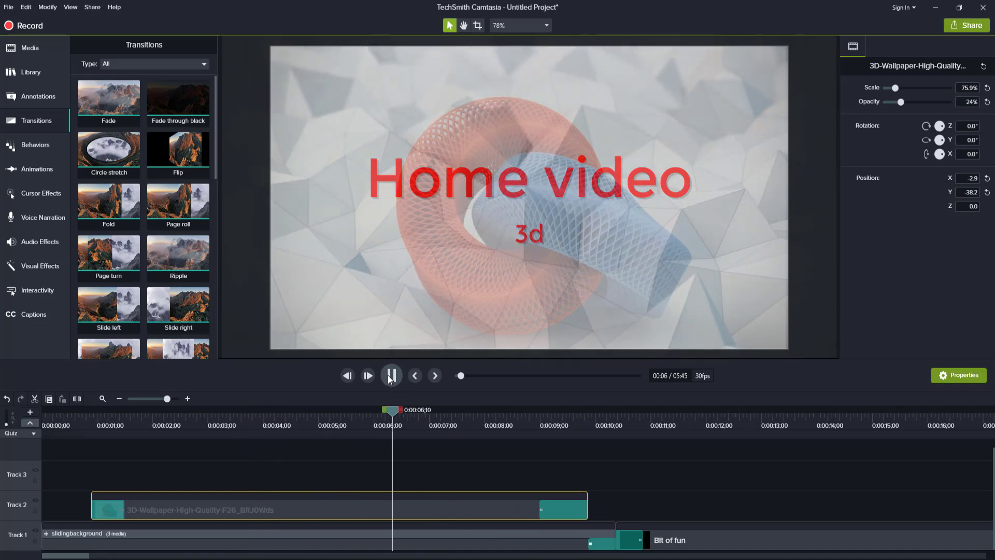
click(390, 376)
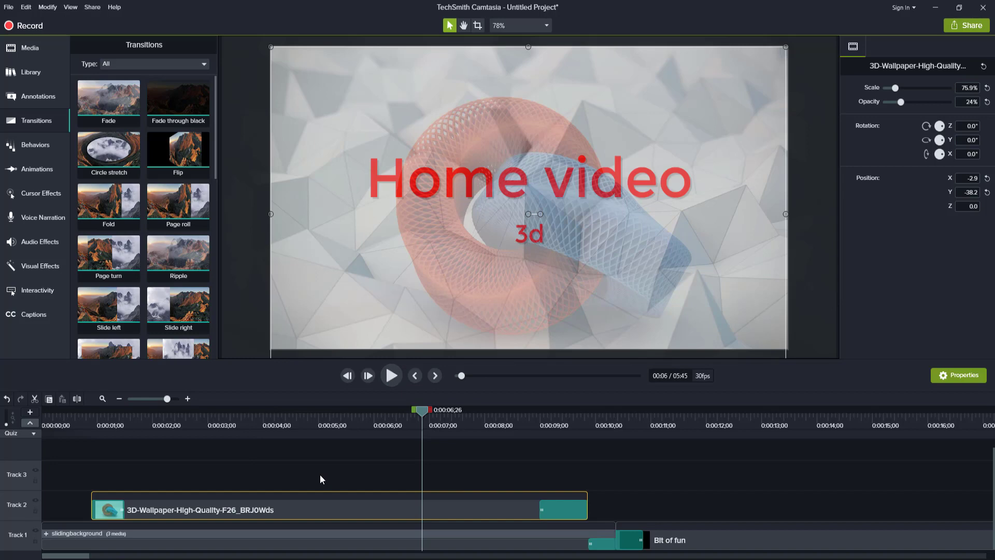
click(439, 468)
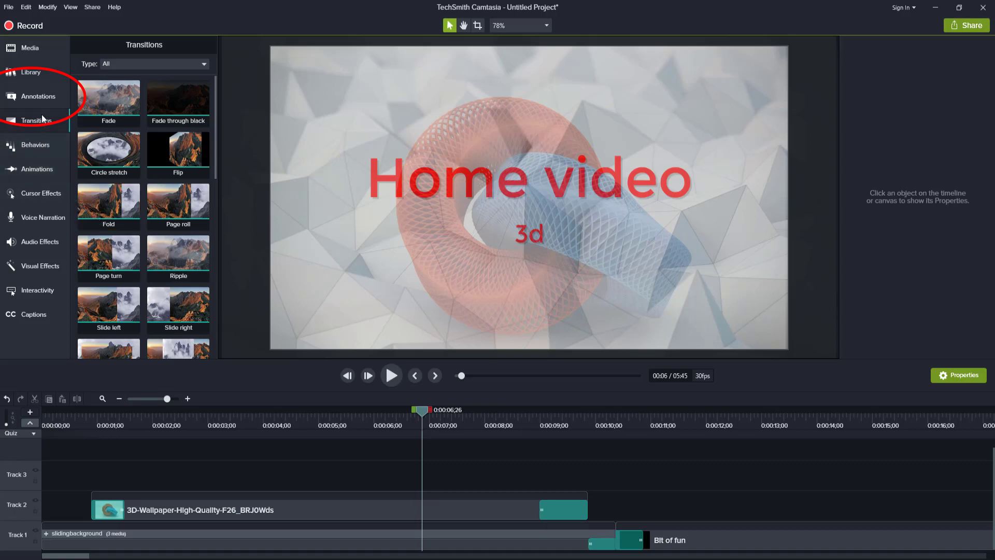
- Browse the annotation categories from callouts through Abstract arrows and lines, shapes, blur and highlight, sketch motion and keystroke callouts
click(39, 99)
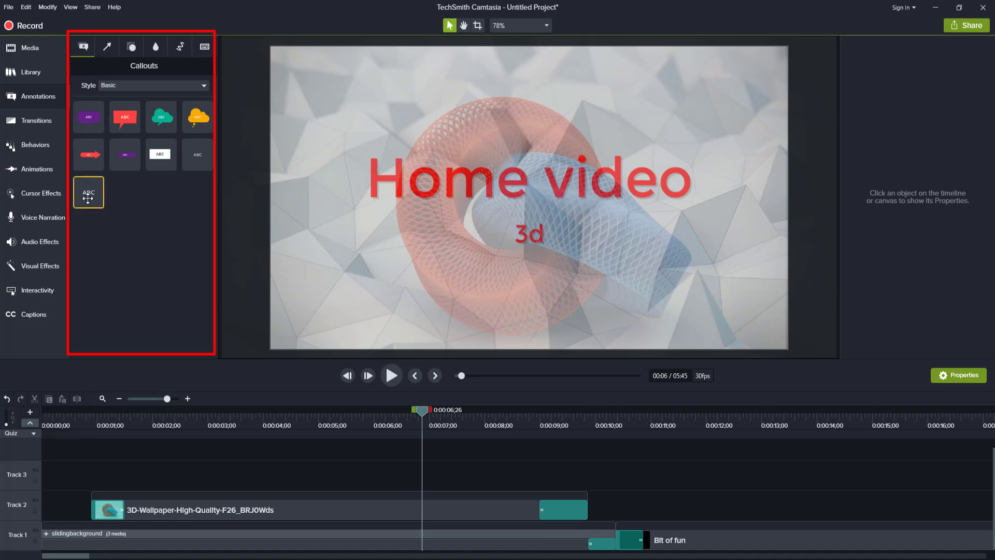
click(110, 45)
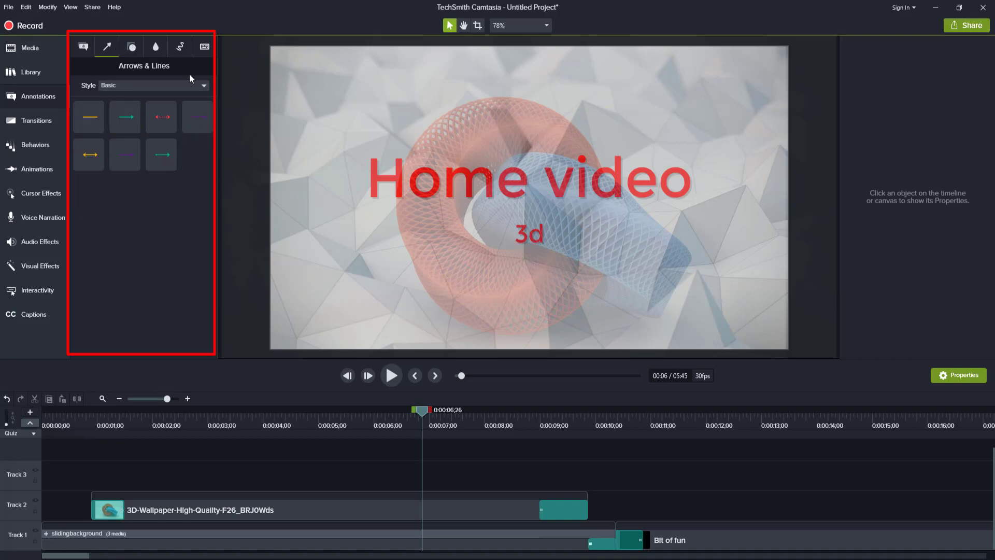
click(202, 84)
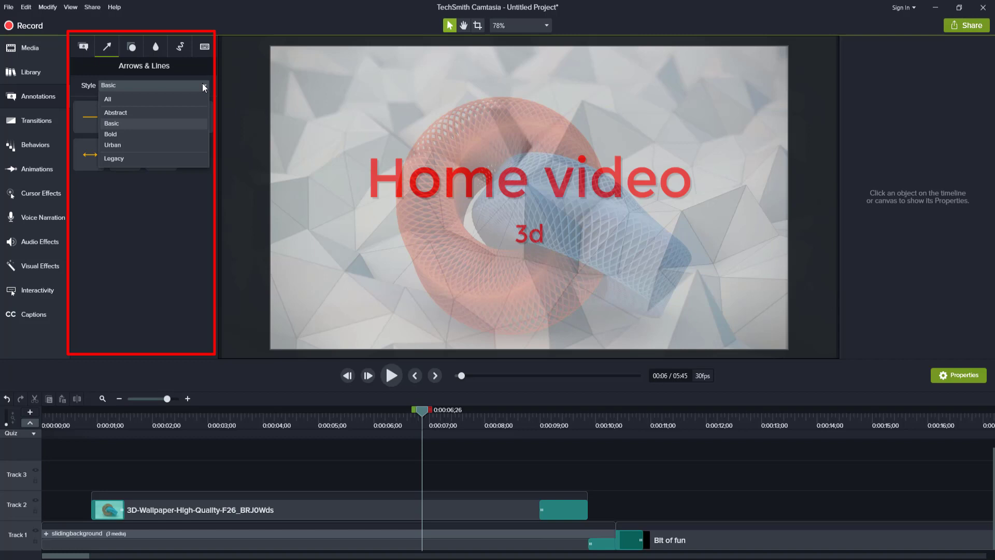
click(167, 114)
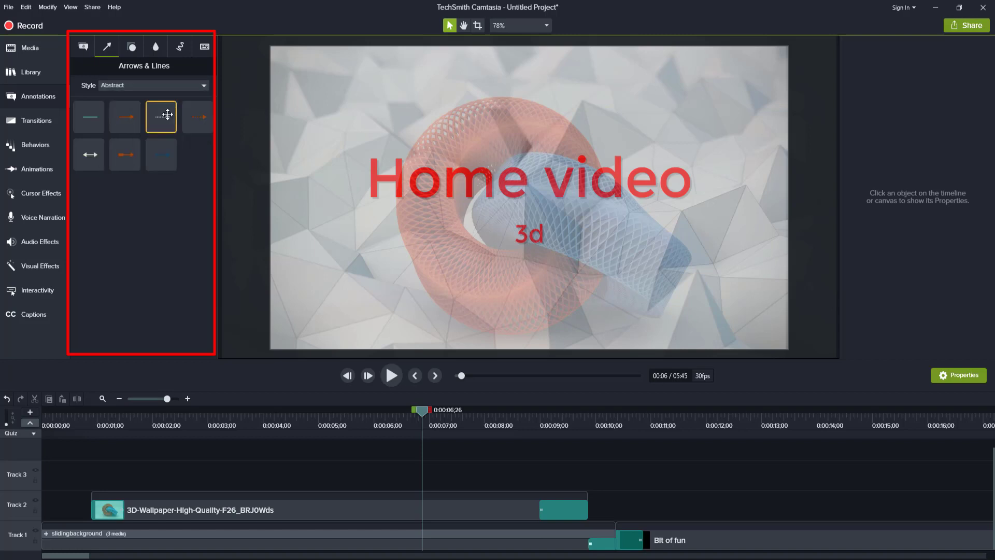
click(132, 47)
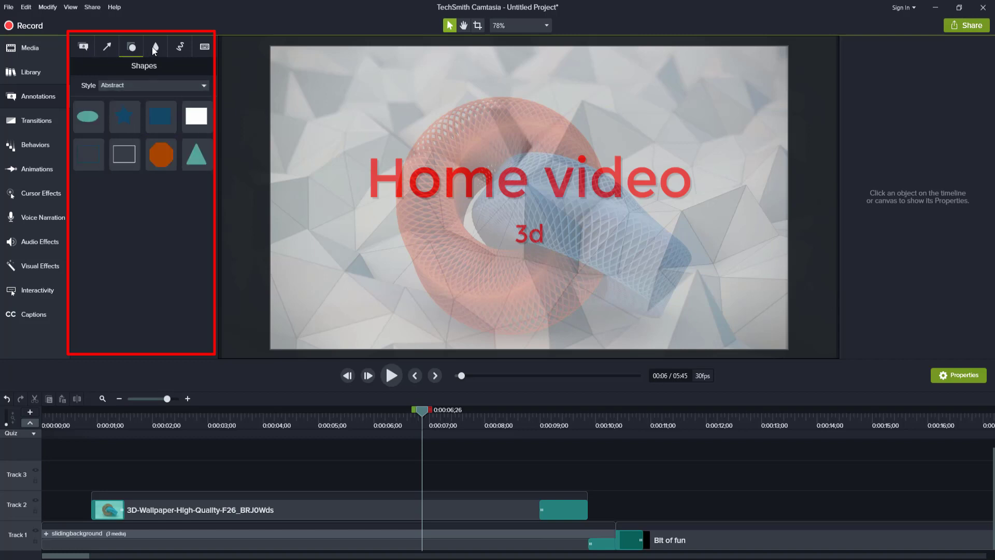
click(156, 48)
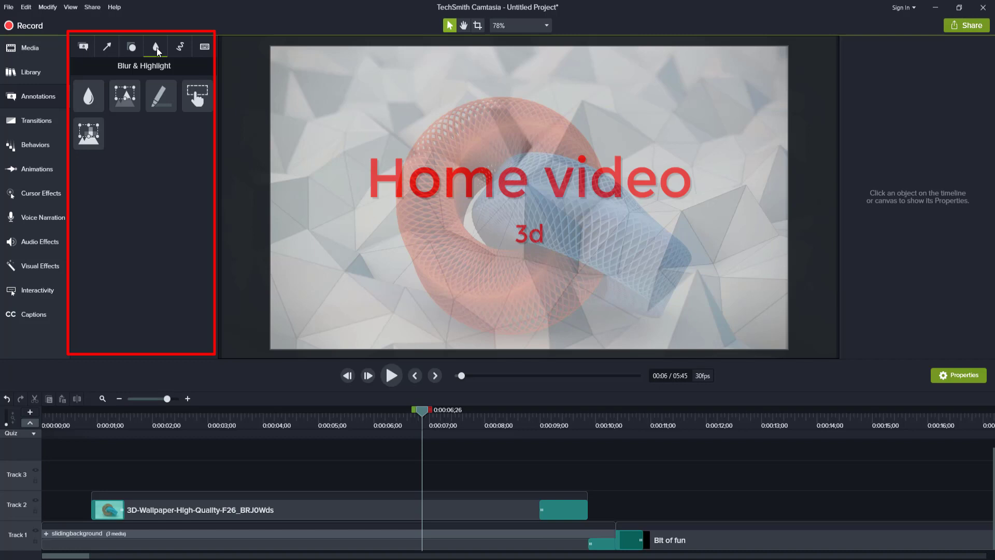
click(179, 47)
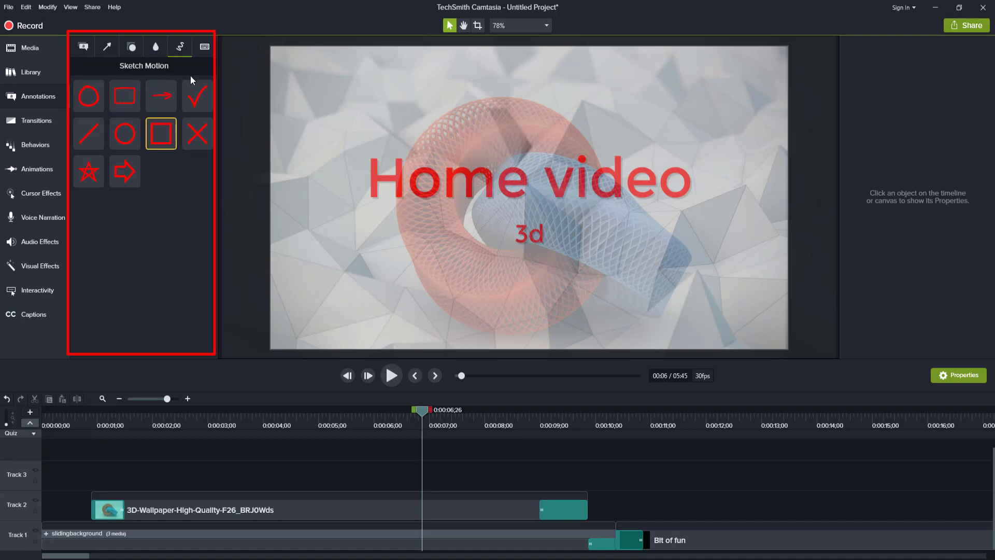
click(203, 48)
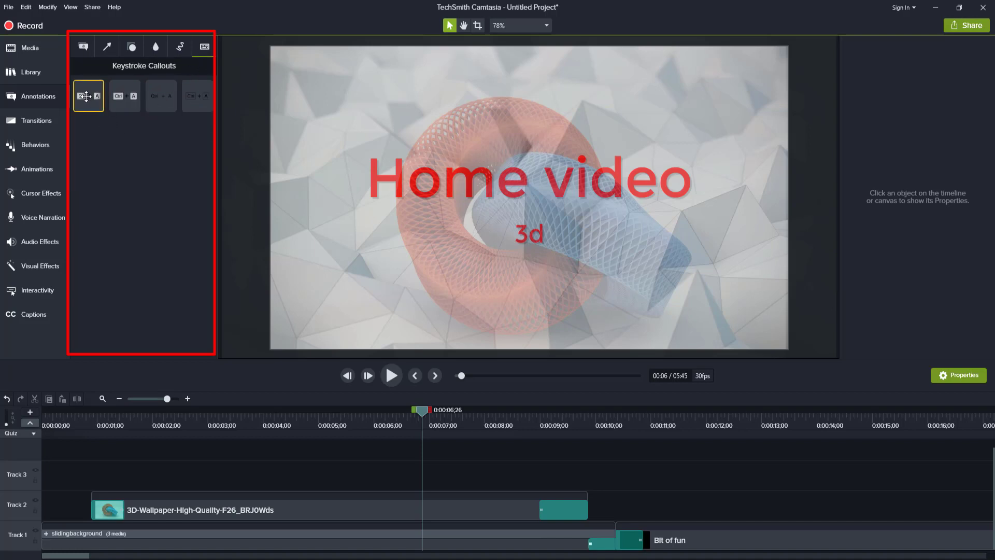
- Add the first keystroke callout to Track 3, place it above the title at about X -27, Y 241 and set its keys to Ctrl+U
drag(86, 96, 314, 507)
drag(481, 190, 476, 98)
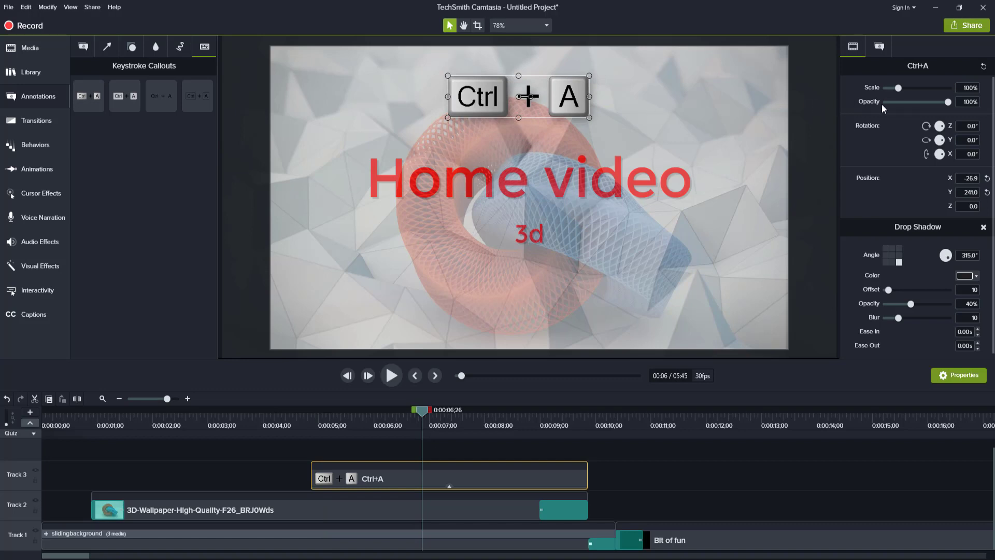
click(879, 47)
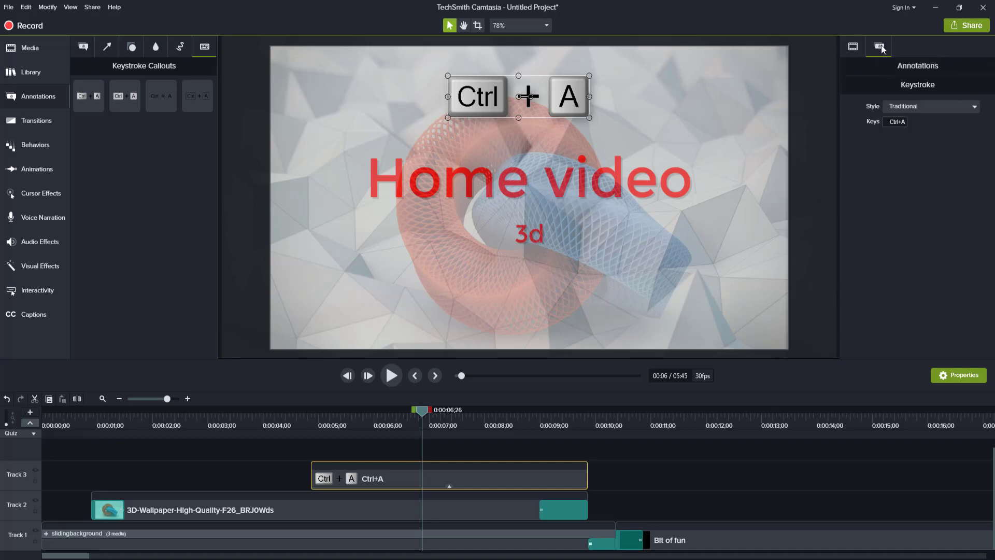
click(907, 121)
key(ctrl)
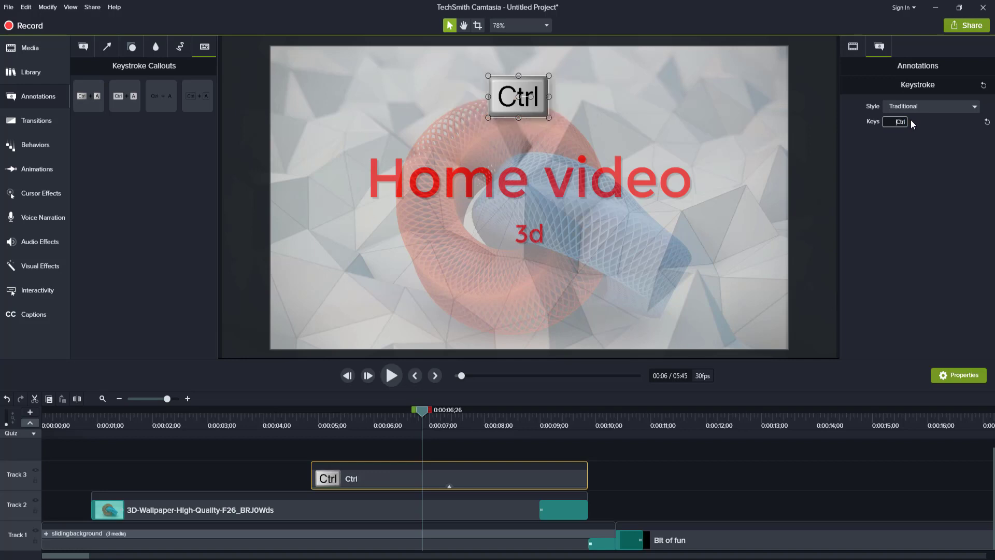
key(ctrl+u)
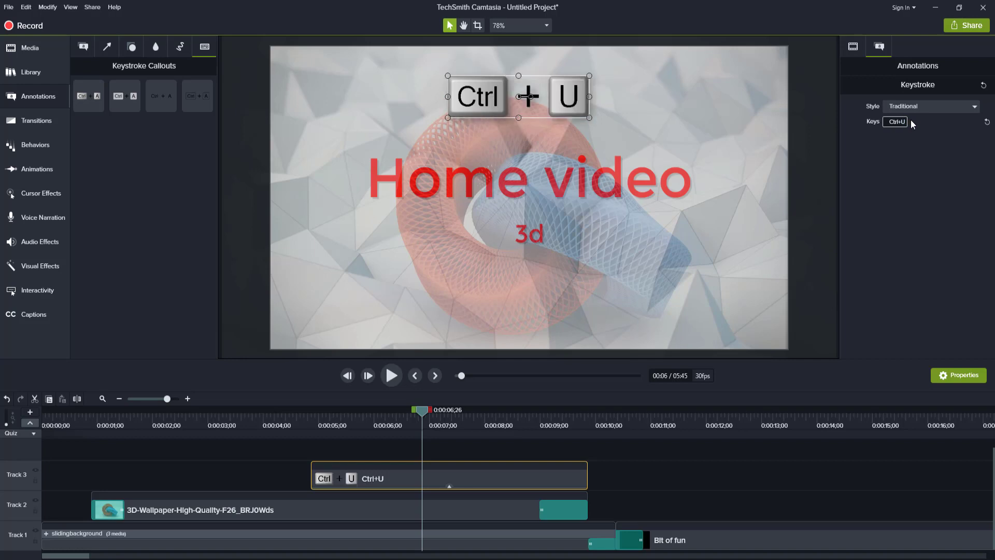
- Change the callout's keystroke to the Delete key and remove the callout from the canvas
key(Delete)
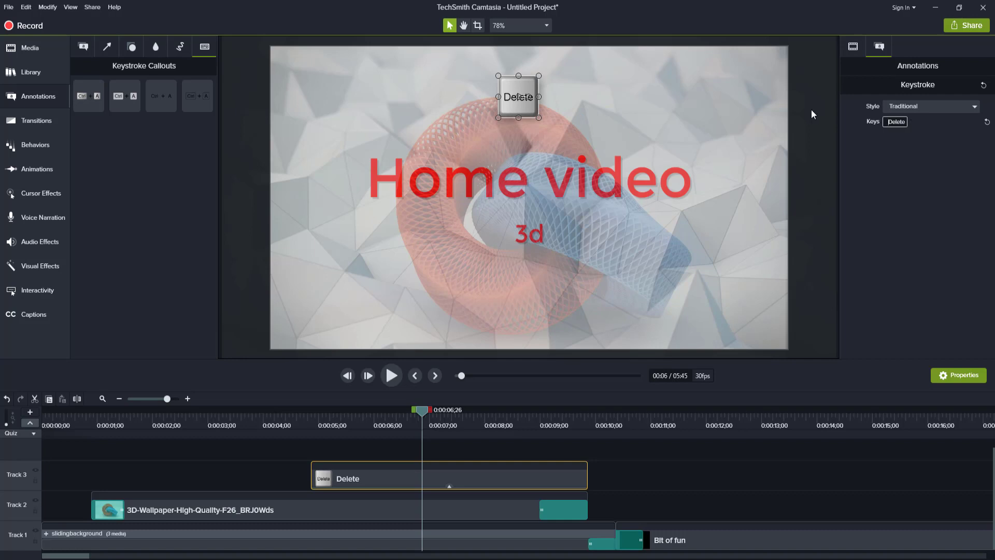
click(898, 158)
right_click(529, 97)
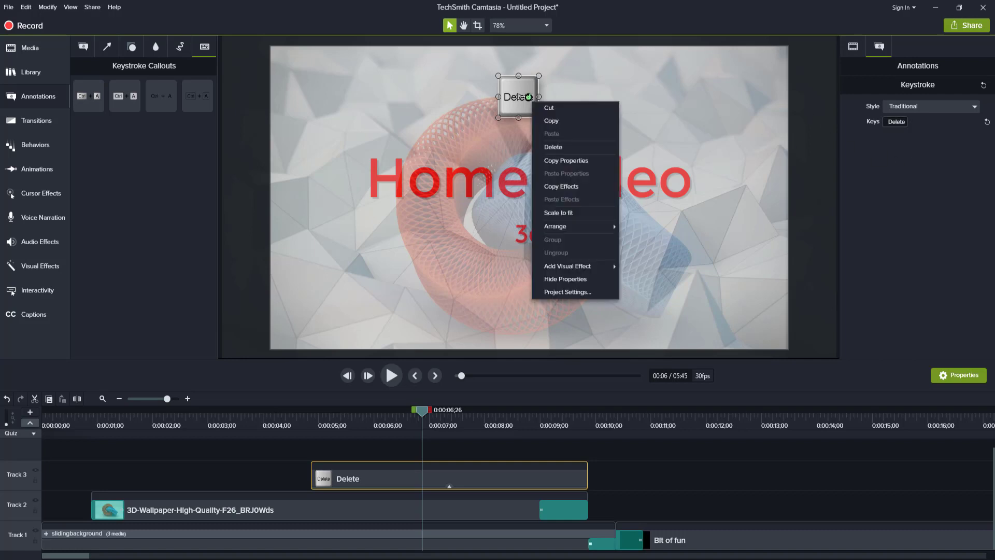
click(547, 148)
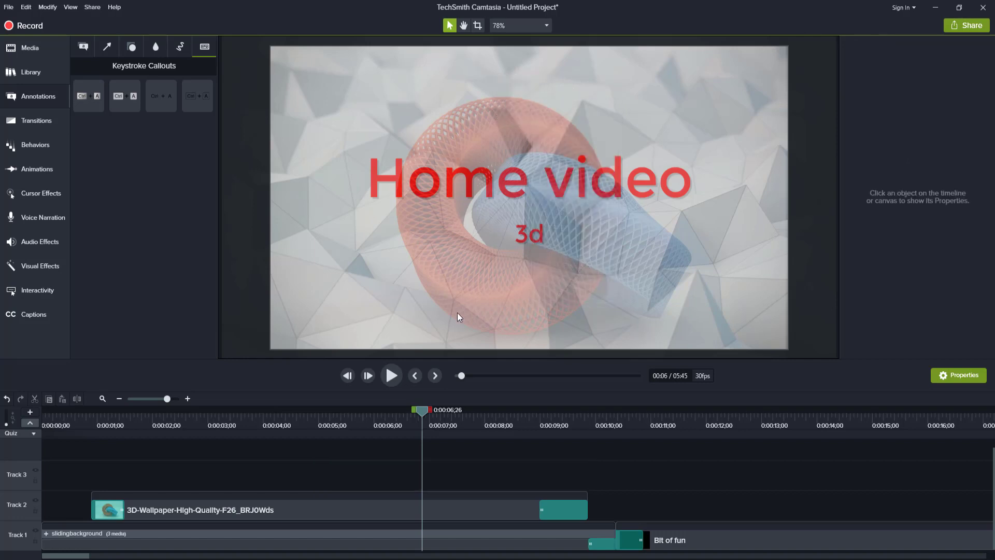
- Add the plain Abstract ABC text callout to Track 3 at about 4.9 seconds and fit its smaller text box above the Home video title
drag(421, 410, 366, 409)
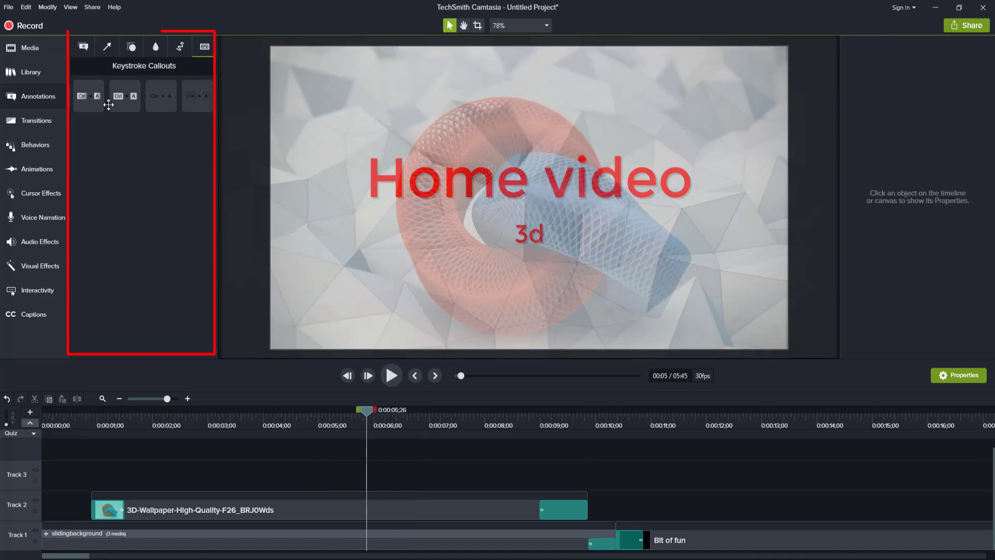
click(84, 46)
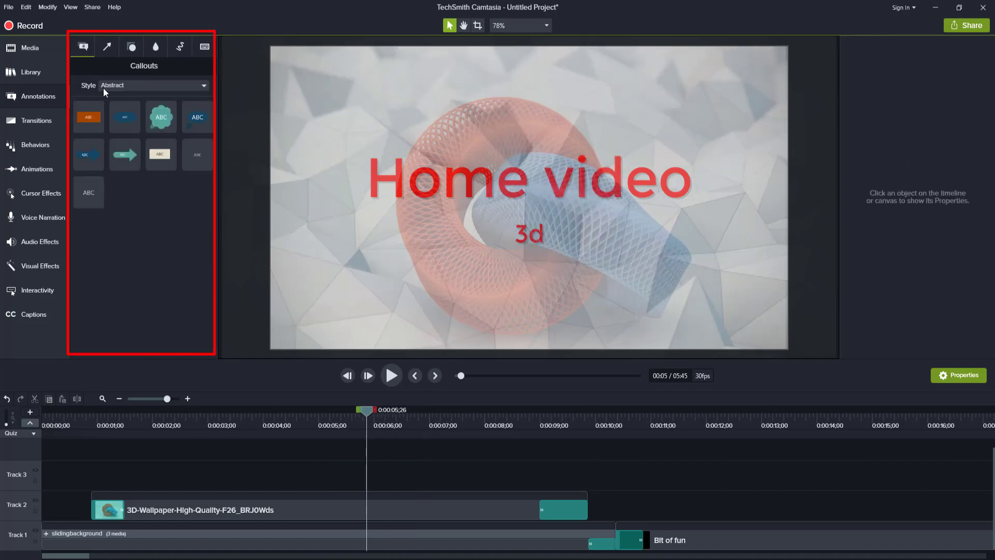
drag(88, 193, 312, 502)
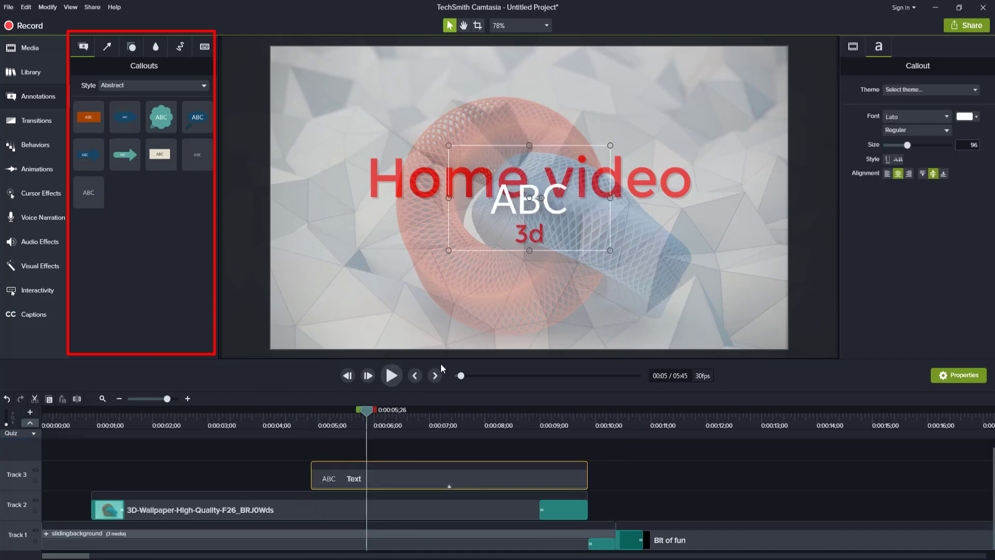
drag(524, 200, 515, 113)
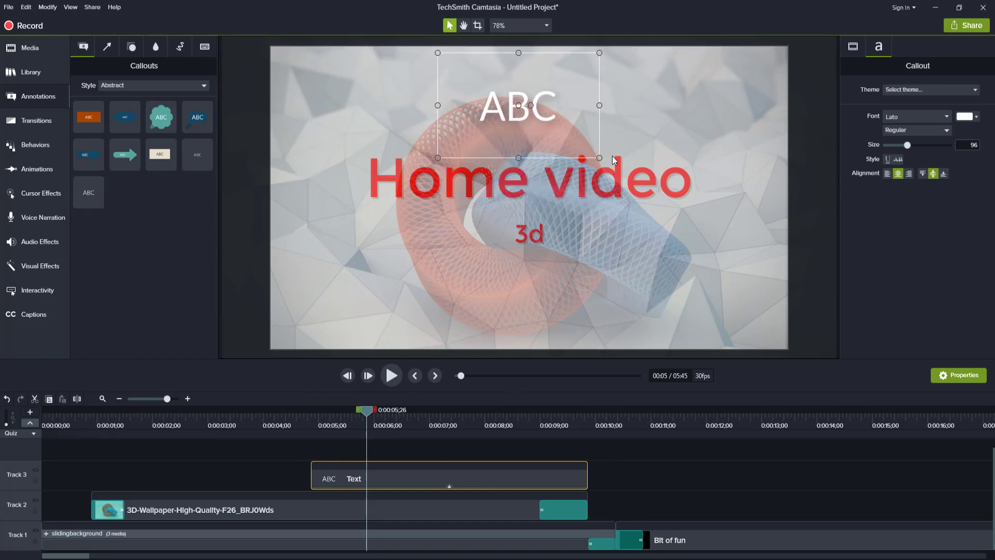
drag(599, 157, 585, 113)
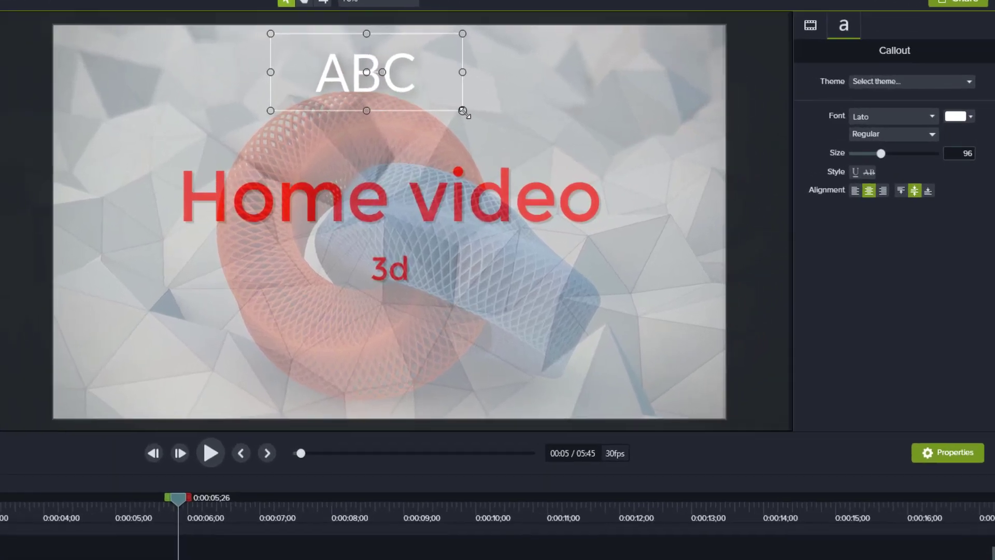
drag(463, 111, 474, 113)
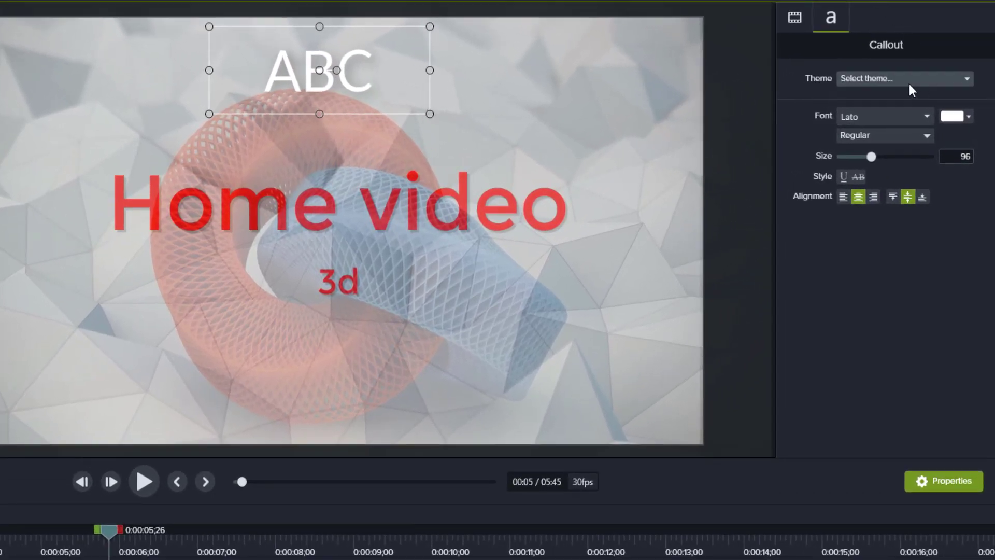
- Examine the Default theme's colours in the Theme Manager and close it without changes
click(907, 76)
click(682, 316)
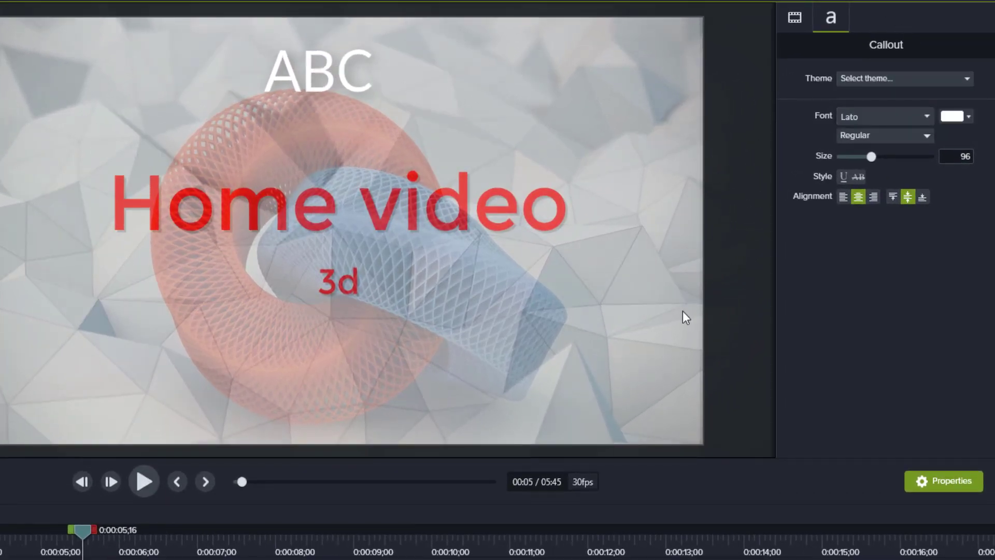
click(913, 79)
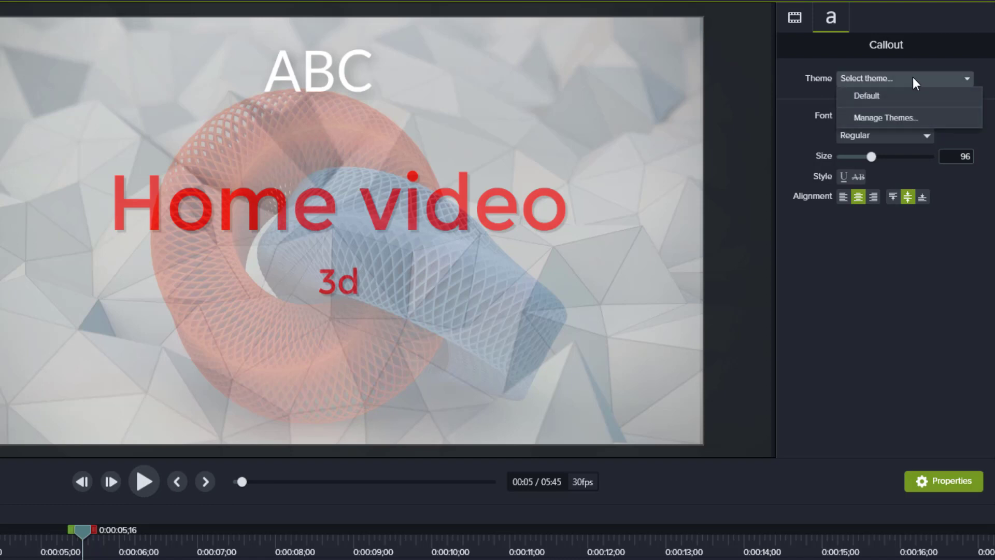
click(920, 119)
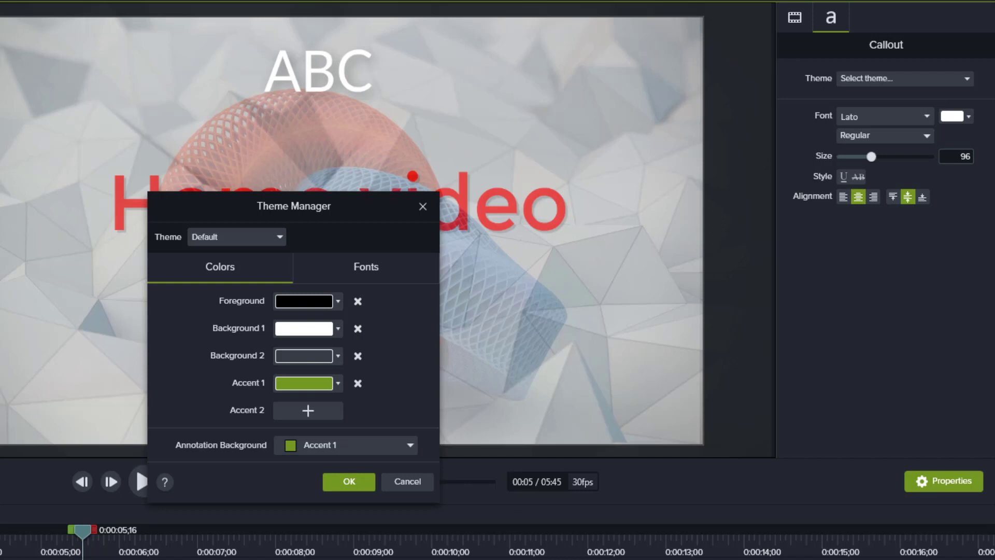
click(415, 482)
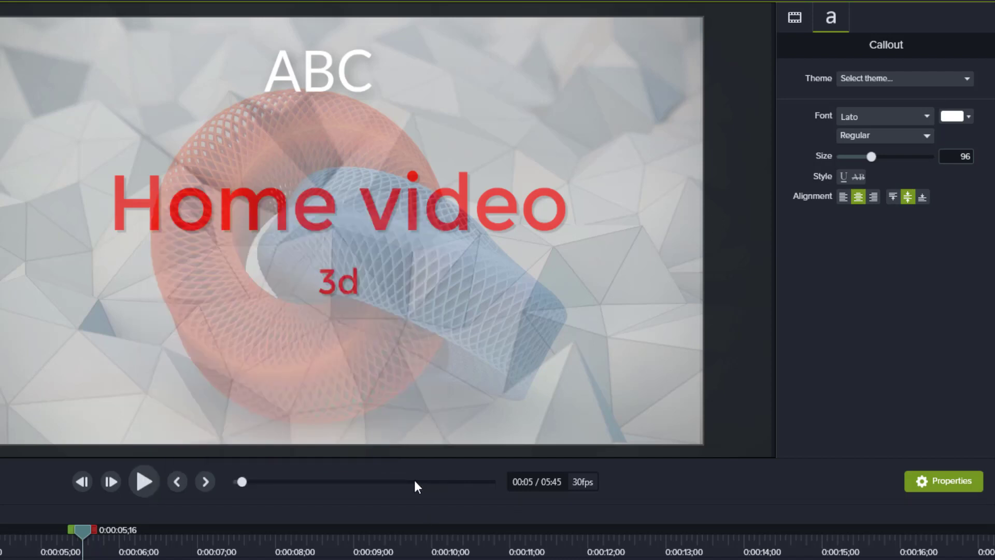
- Scale the ABC callout to 129.1% and lower its opacity to 63%
click(796, 17)
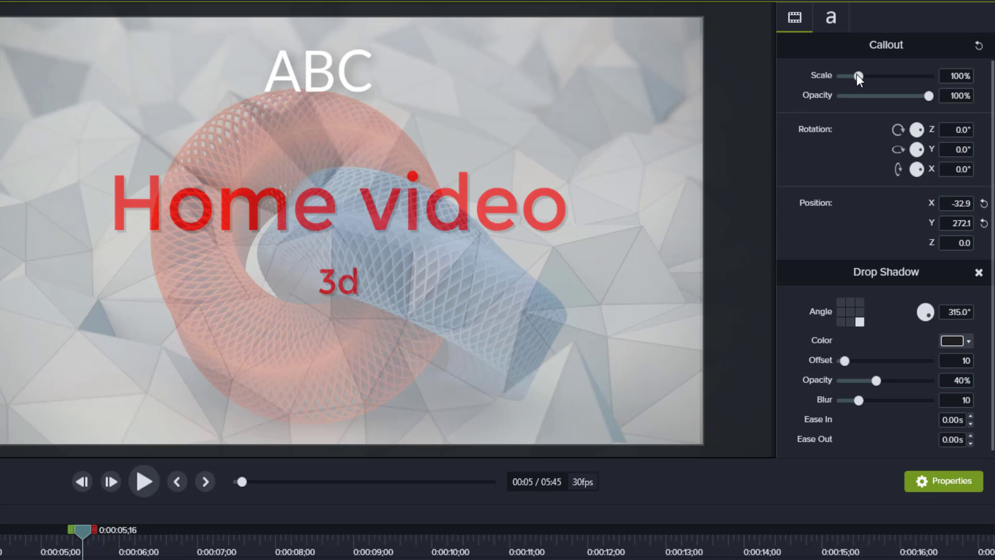
drag(861, 73, 862, 73)
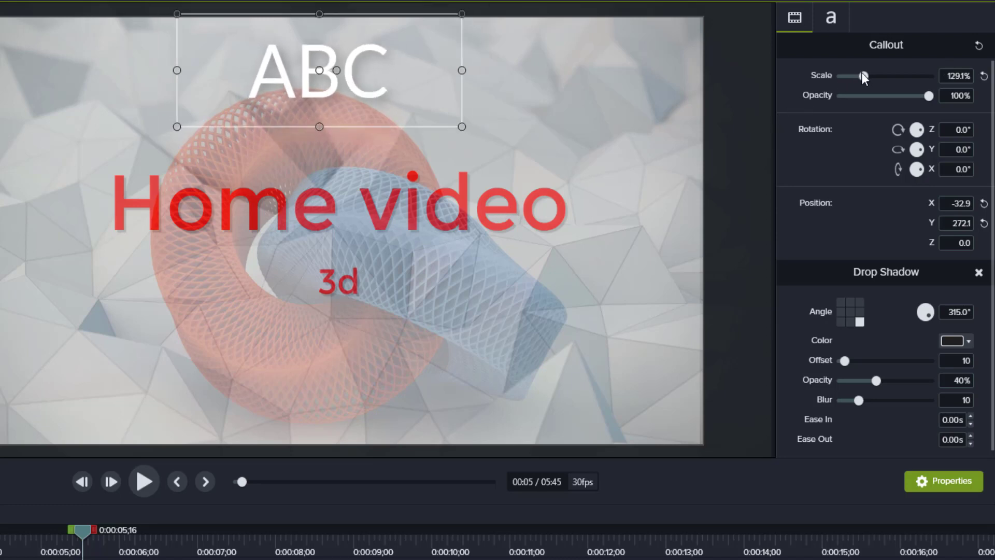
drag(928, 95, 893, 100)
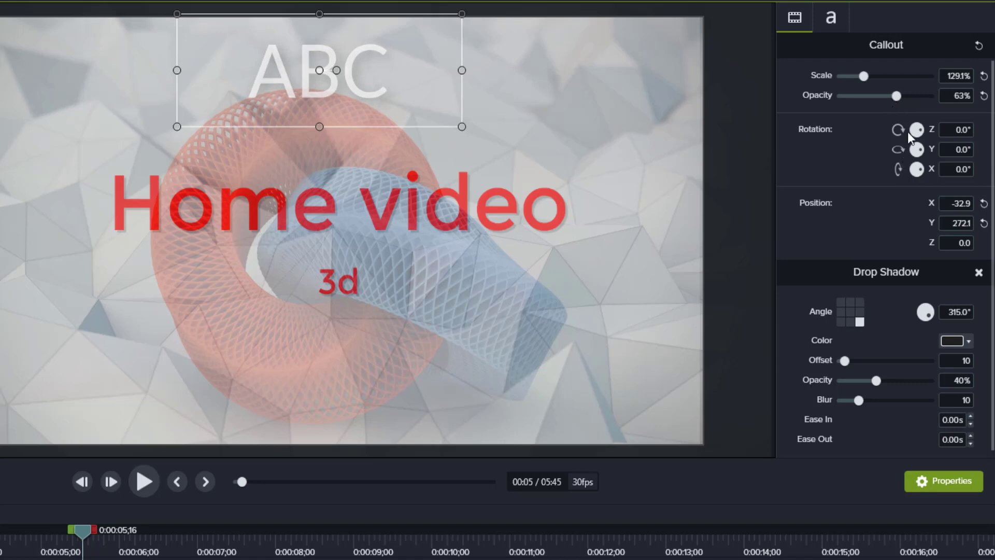
- Try a Z rotation on the ABC callout, reset it, and rotate the callout to about -161.6° in Y and -140.7° in X
mouse_move(922, 130)
mouse_down()
mouse_move(911, 134)
mouse_move(904, 119)
mouse_move(906, 131)
mouse_up()
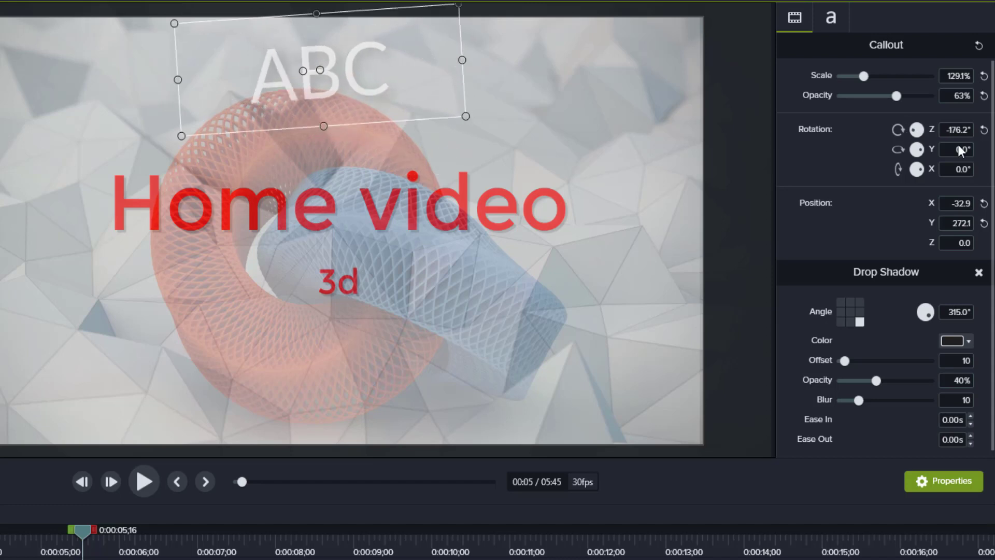
click(984, 132)
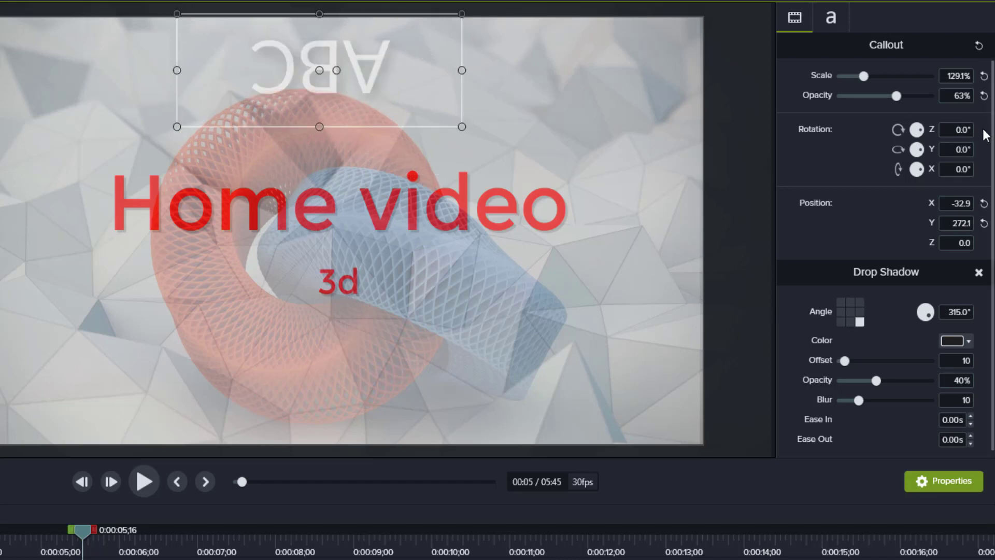
mouse_move(915, 150)
mouse_down()
mouse_move(918, 175)
mouse_move(909, 179)
mouse_move(914, 170)
mouse_up()
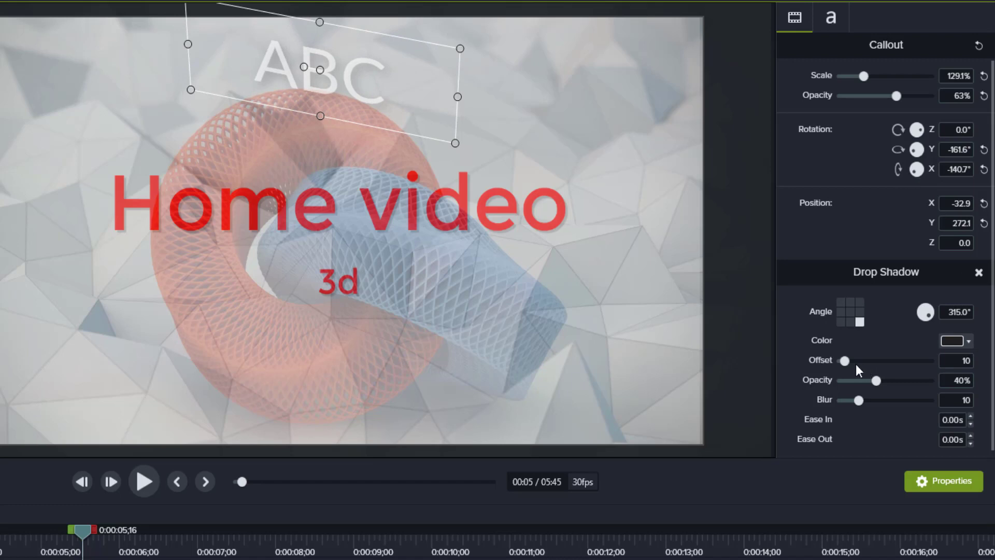
- Set the callout's drop shadow to offset 58, opacity 99%, blur 8, ease in 1.60 s and ease out 3.10 s
drag(847, 359, 864, 359)
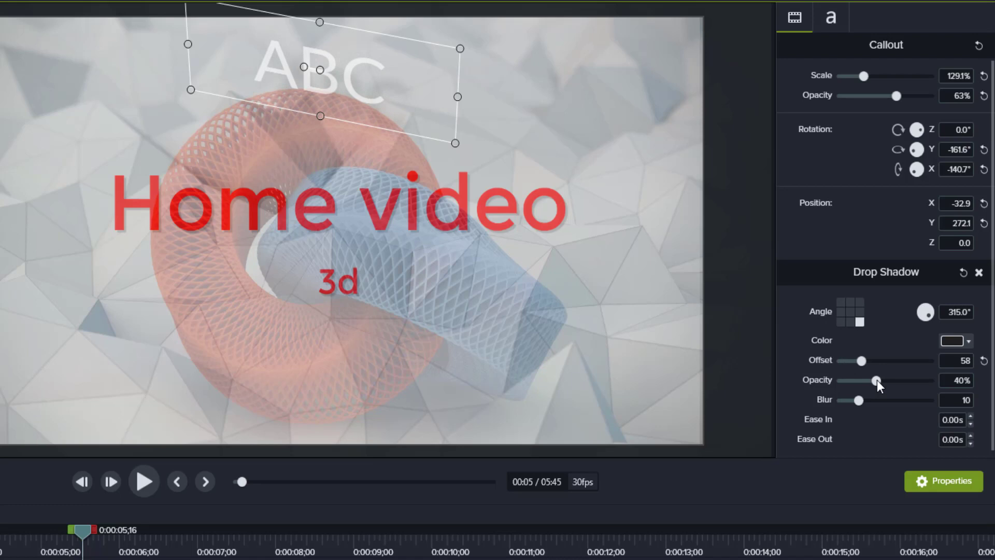
drag(877, 381, 928, 390)
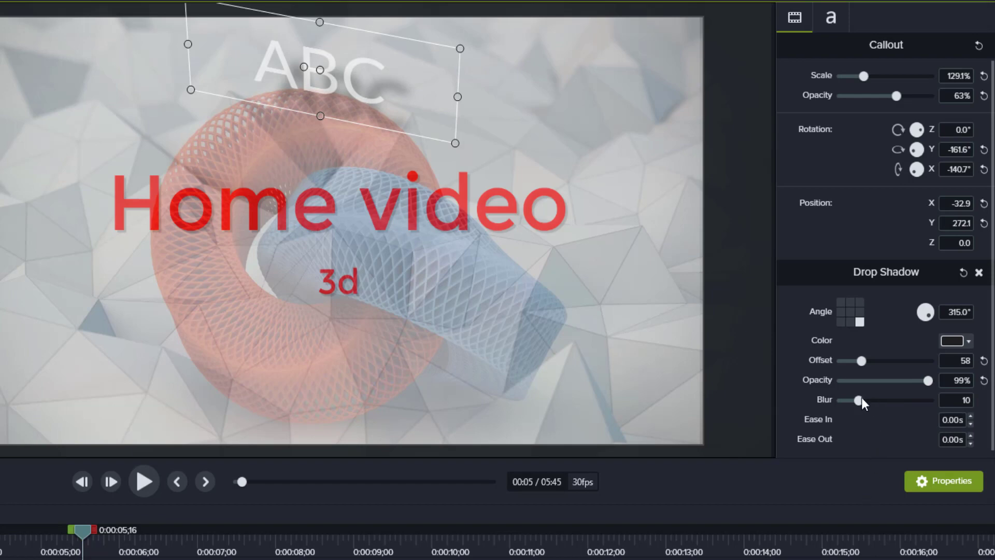
mouse_move(861, 398)
mouse_down()
mouse_move(875, 399)
mouse_move(857, 412)
mouse_up()
click(970, 416)
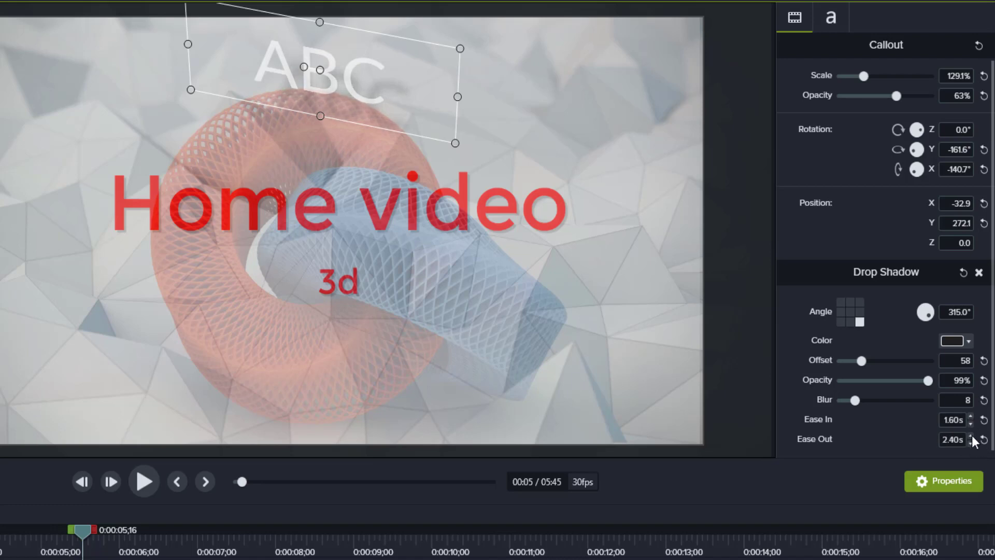
- Recolour the ABC text with the red sampled from the Home video title and raise the callout's opacity to 100%
click(836, 20)
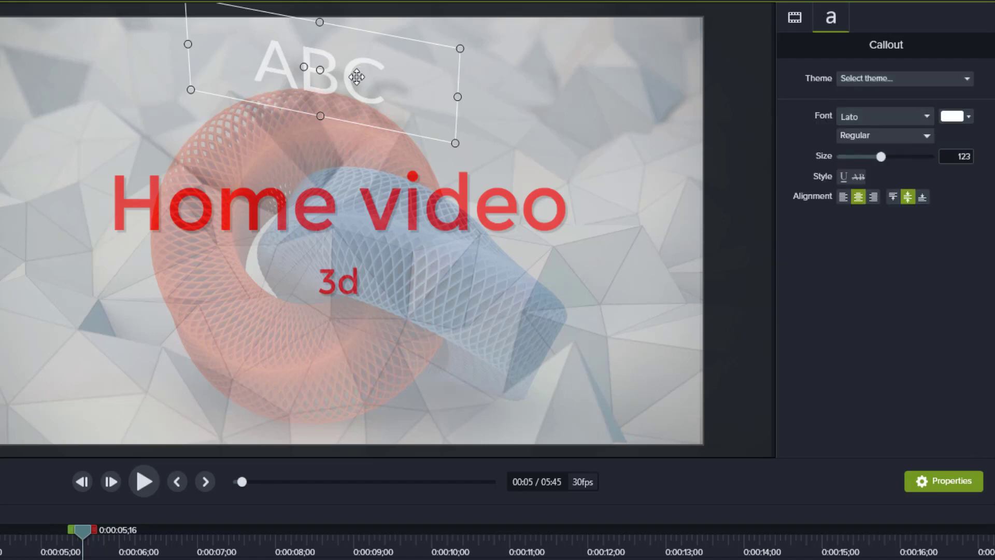
click(969, 117)
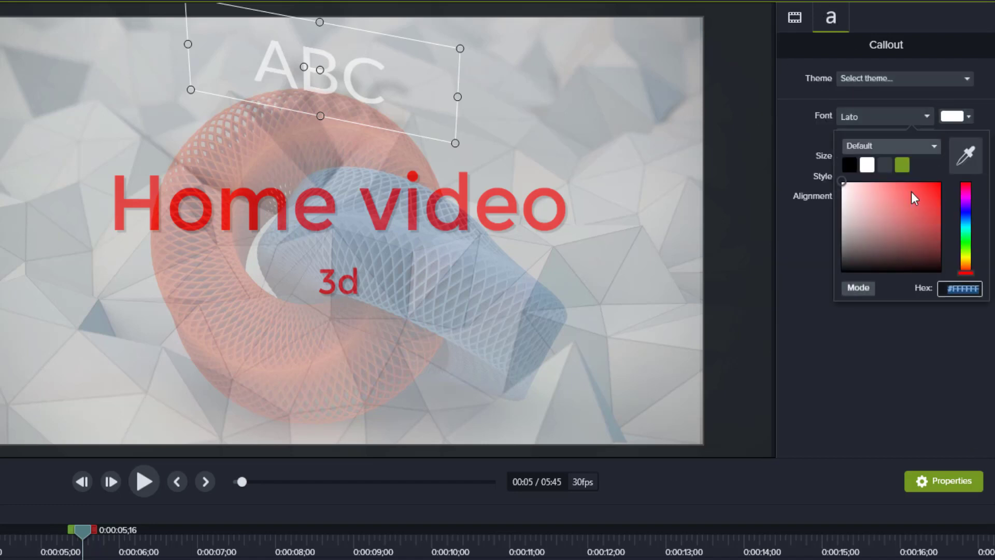
click(965, 154)
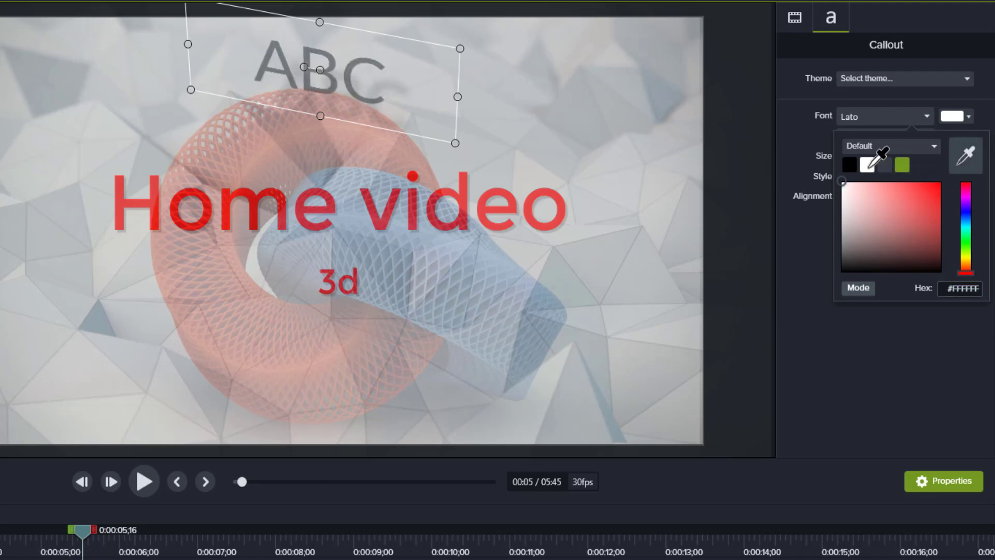
click(511, 193)
click(496, 128)
click(346, 77)
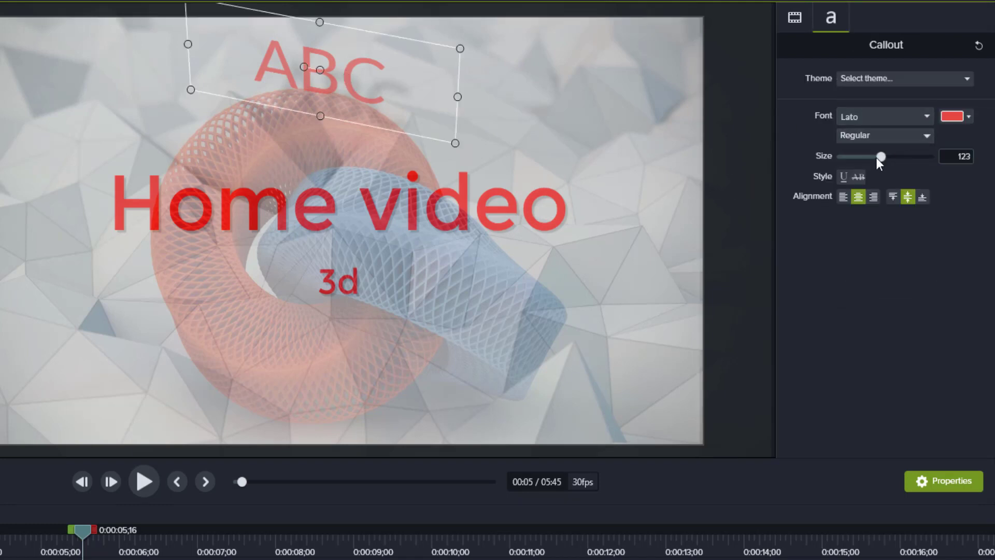
click(804, 15)
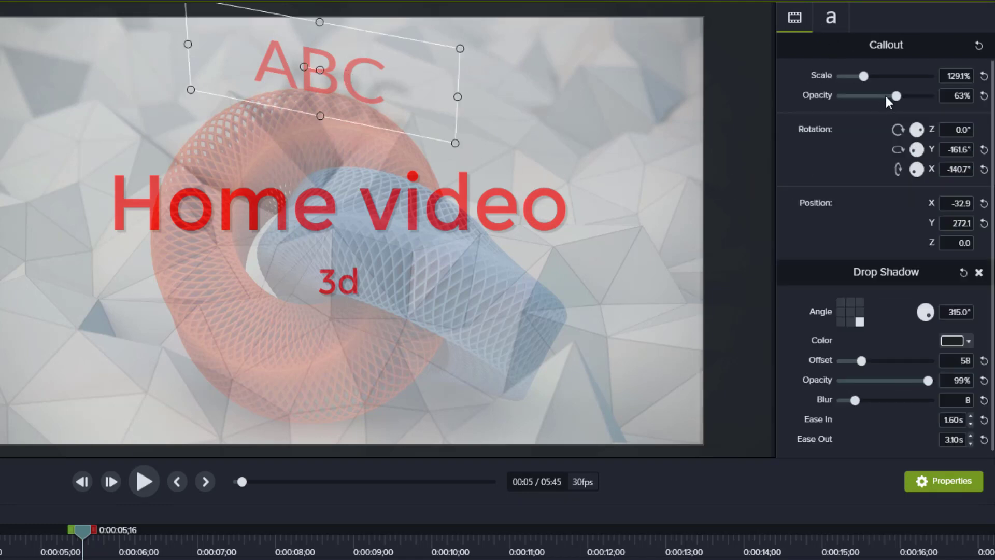
drag(893, 94, 929, 96)
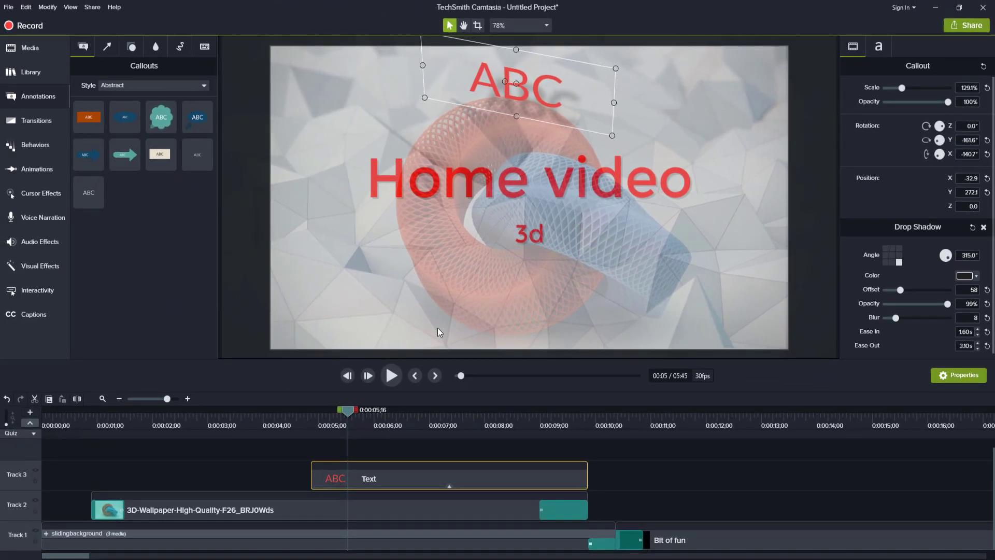
- Apply the Fade behavior to the ABC callout and set its In style to Grow, movement Smooth, speed 73% and offset 0.92 s
drag(348, 414, 338, 479)
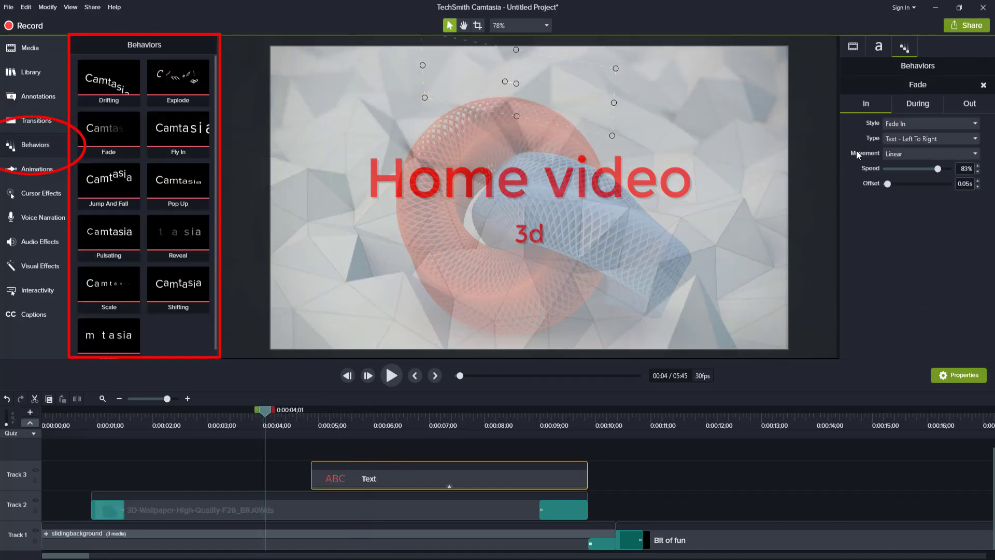
click(935, 124)
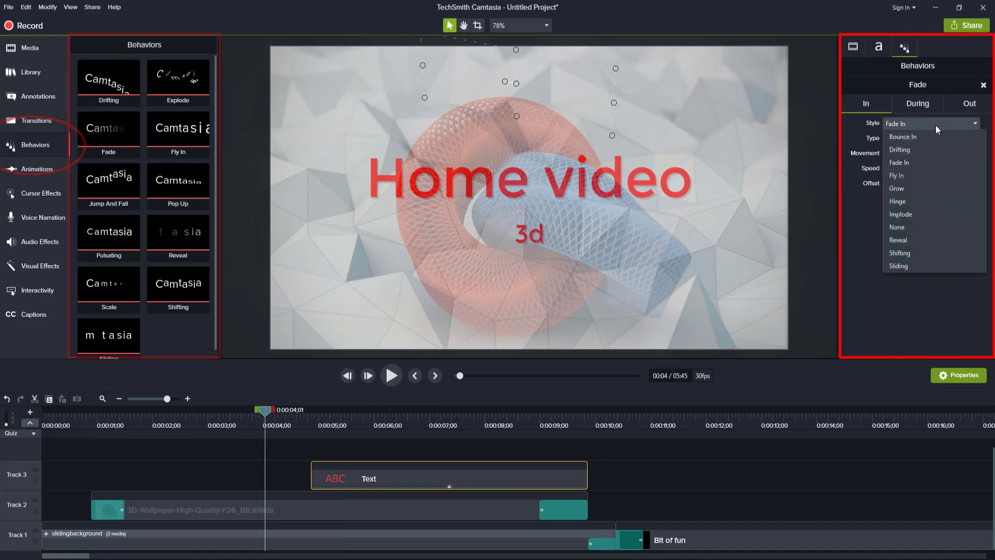
click(922, 186)
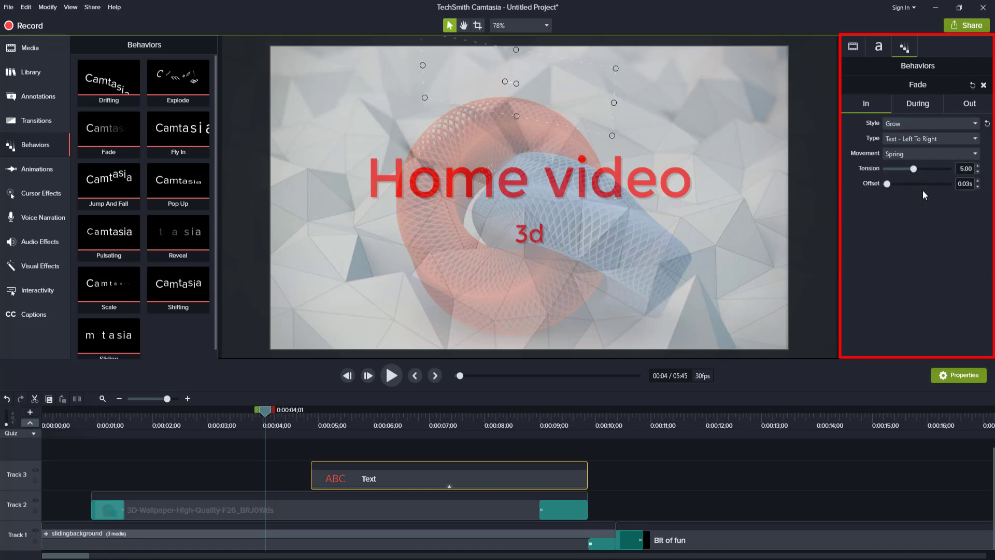
click(934, 155)
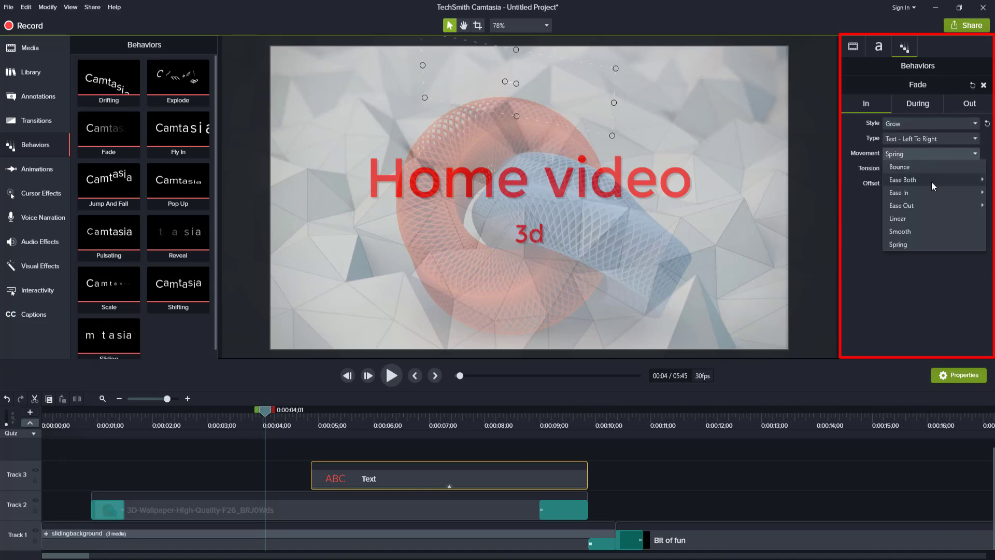
mouse_move(932, 184)
click(924, 231)
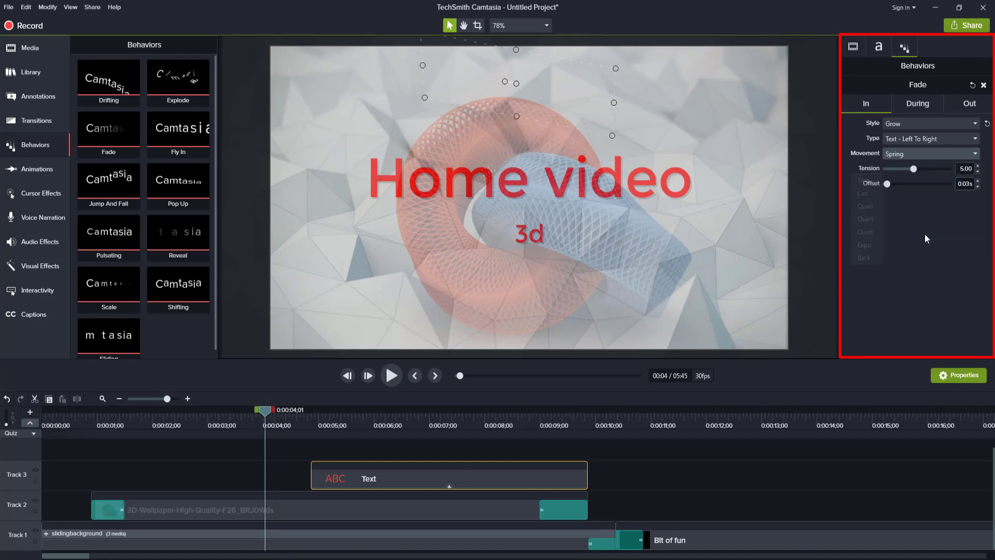
drag(942, 171, 898, 184)
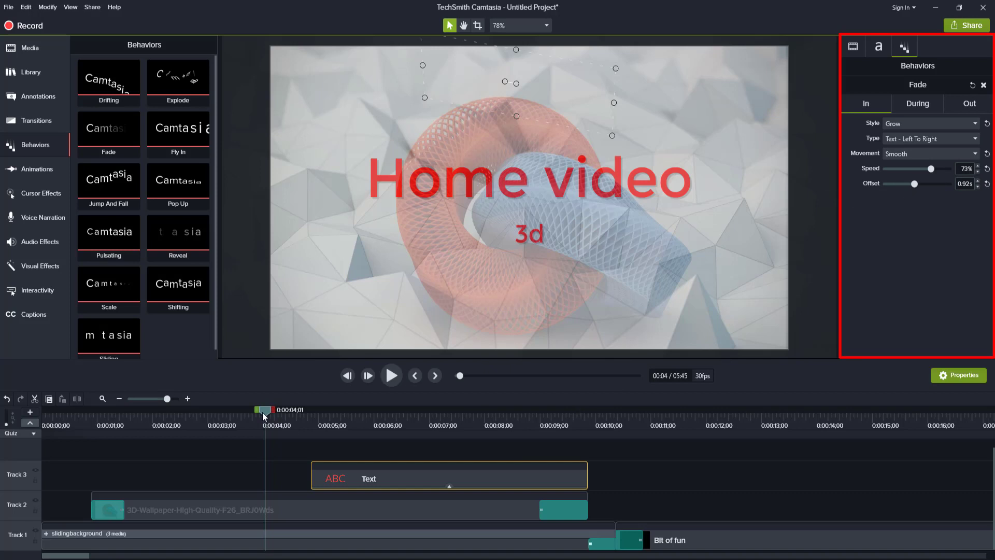
- Preview the ABC callout's entrance by playing the timeline from about 4.5 seconds into the Bit of fun clip
drag(265, 412, 297, 449)
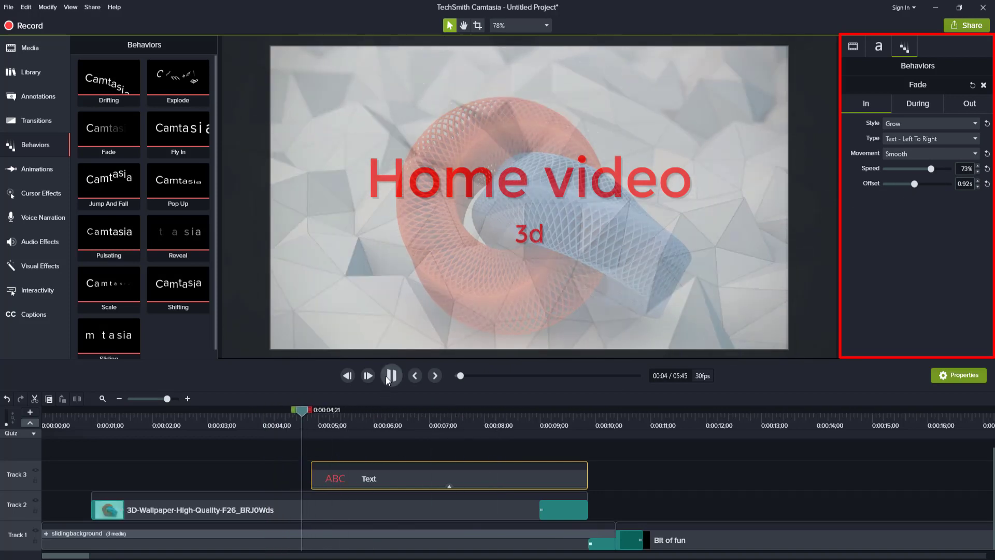
click(391, 375)
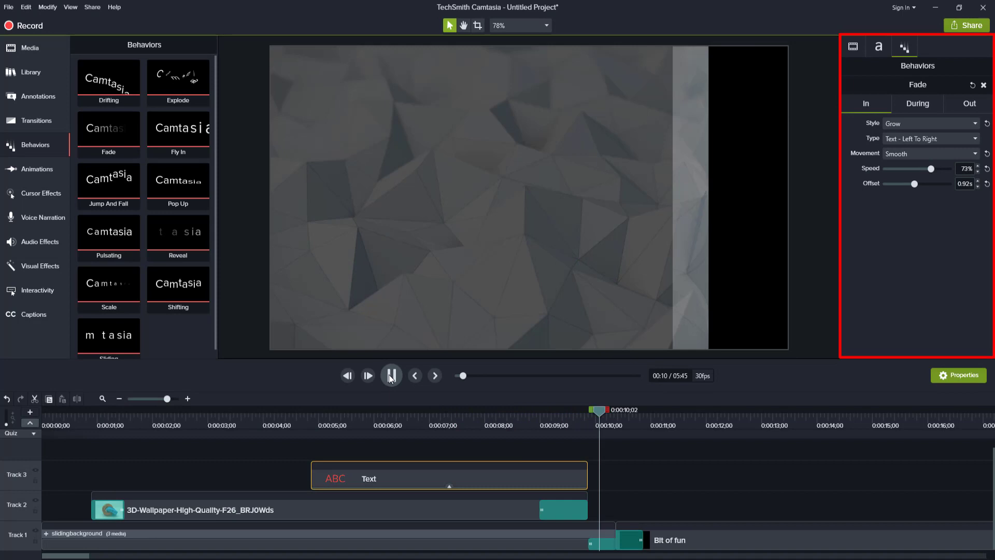
click(391, 376)
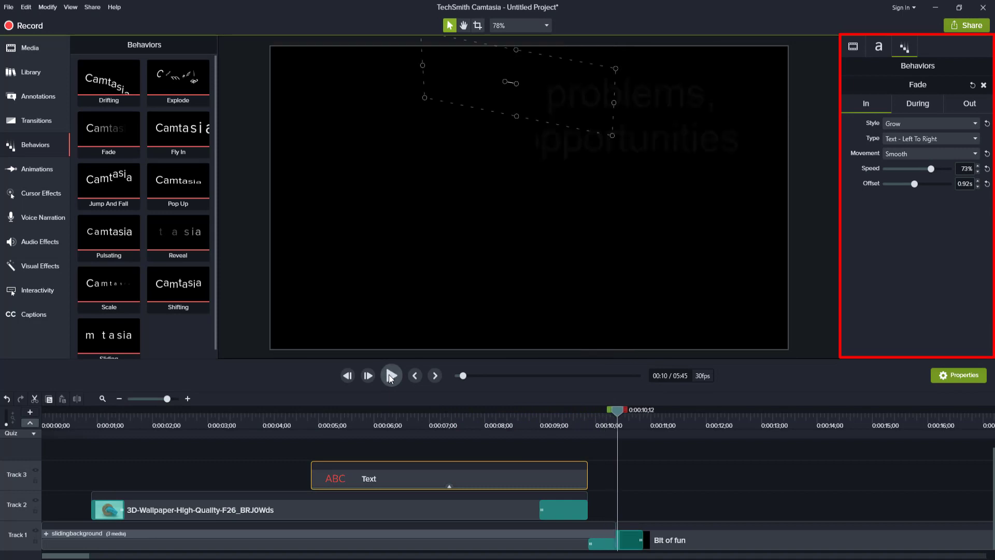
click(391, 376)
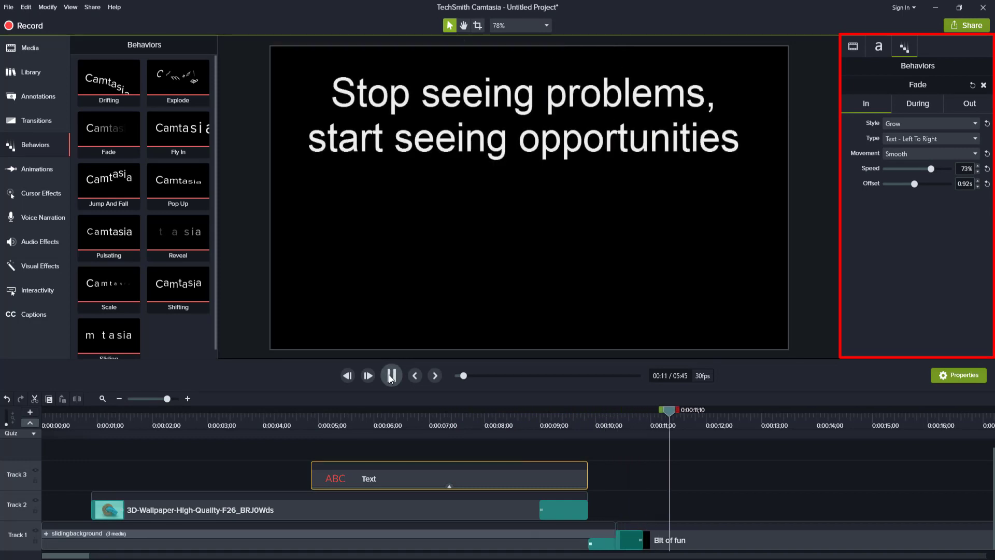
key(space)
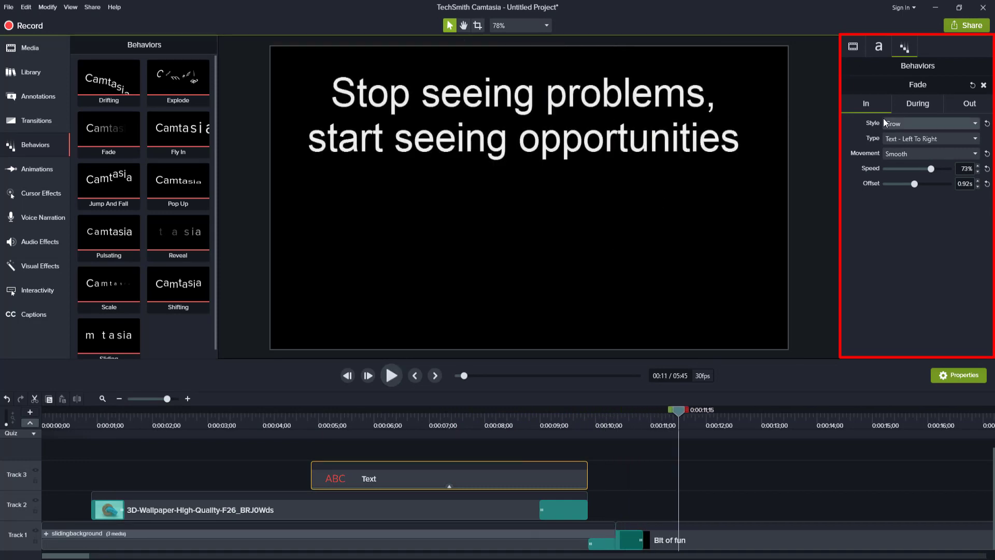
- Remove the Fade behavior from the ABC callout and delete the Text clip from Track 3
click(984, 85)
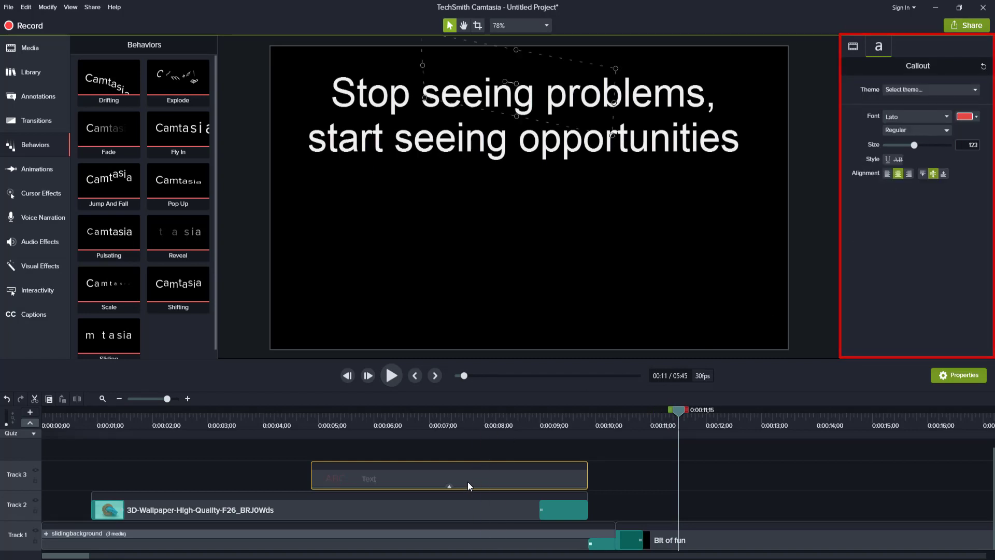
right_click(469, 481)
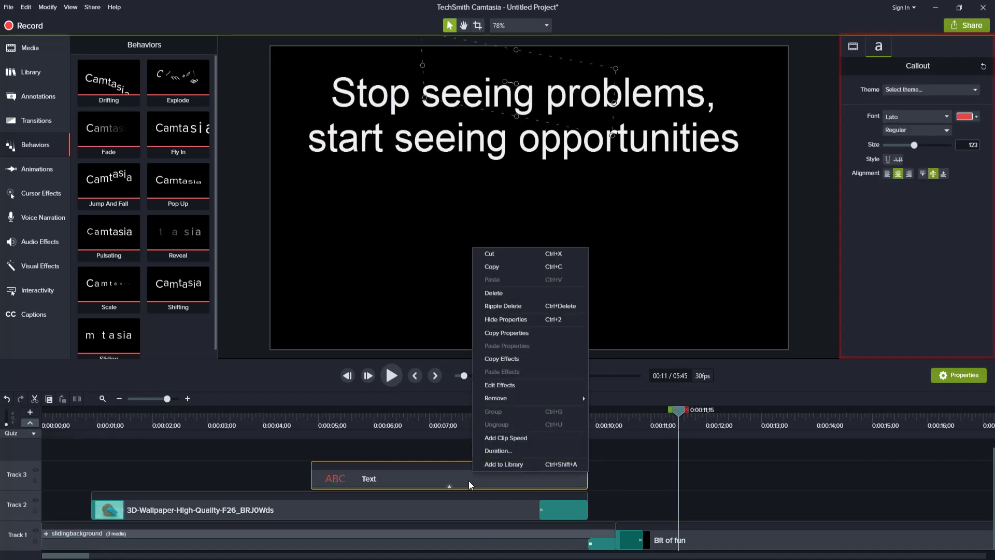
click(510, 292)
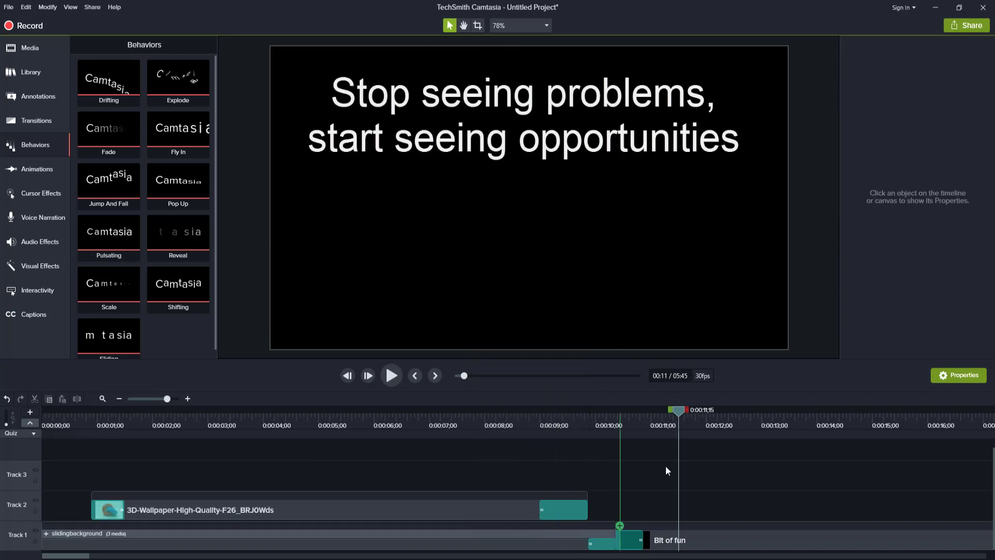
- Move the playhead to about 43 seconds on the timeline
drag(681, 412, 796, 411)
click(470, 375)
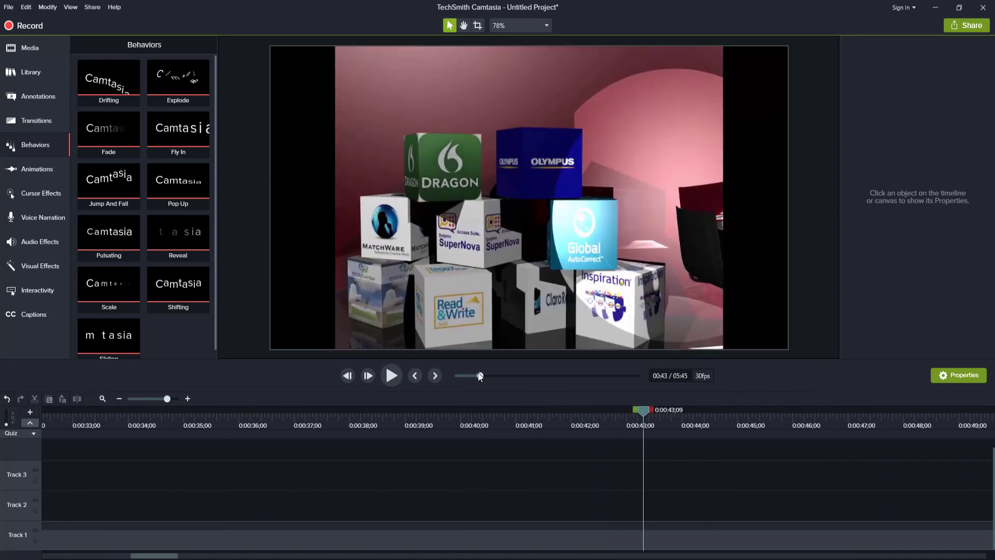
- Add a plain text callout in the Abstract style to Track 2, around the 38-second mark
click(476, 375)
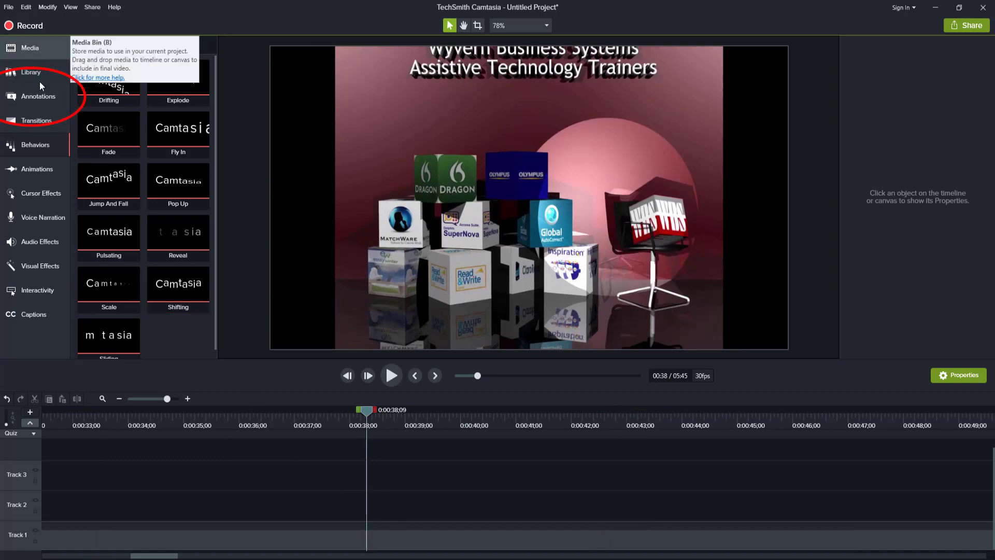
click(41, 95)
drag(91, 181, 344, 515)
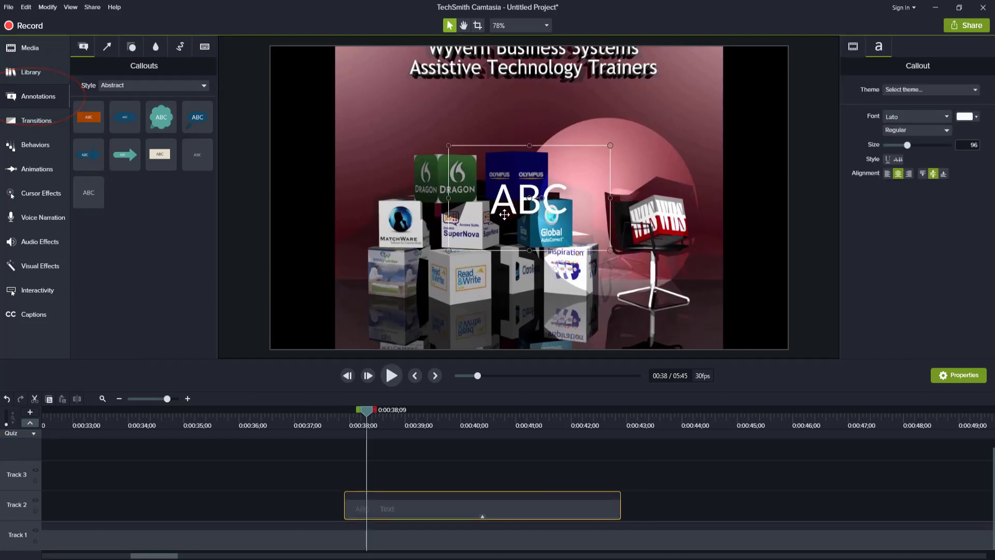
- Place the callout just beneath the "Assistive Technology Trainers" title in the video and replace its text with "Welcome"
mouse_move(522, 200)
mouse_down()
mouse_move(505, 171)
mouse_move(517, 111)
mouse_up()
double_click(517, 111)
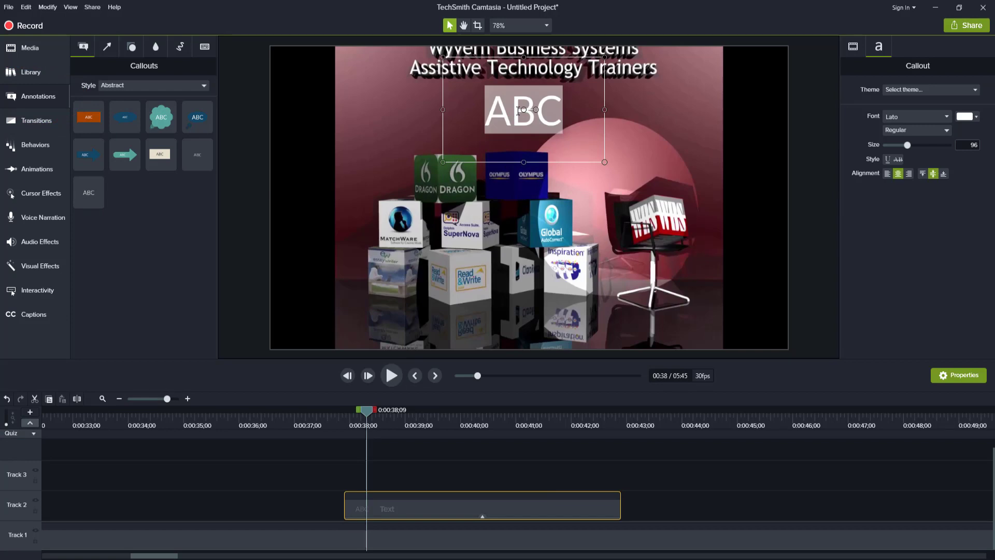
text(Wel)
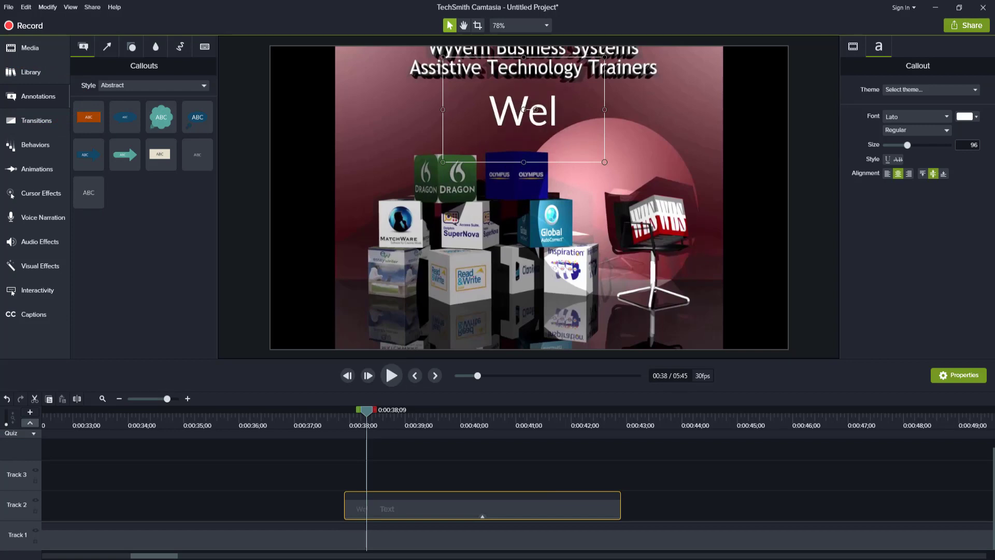
text(come)
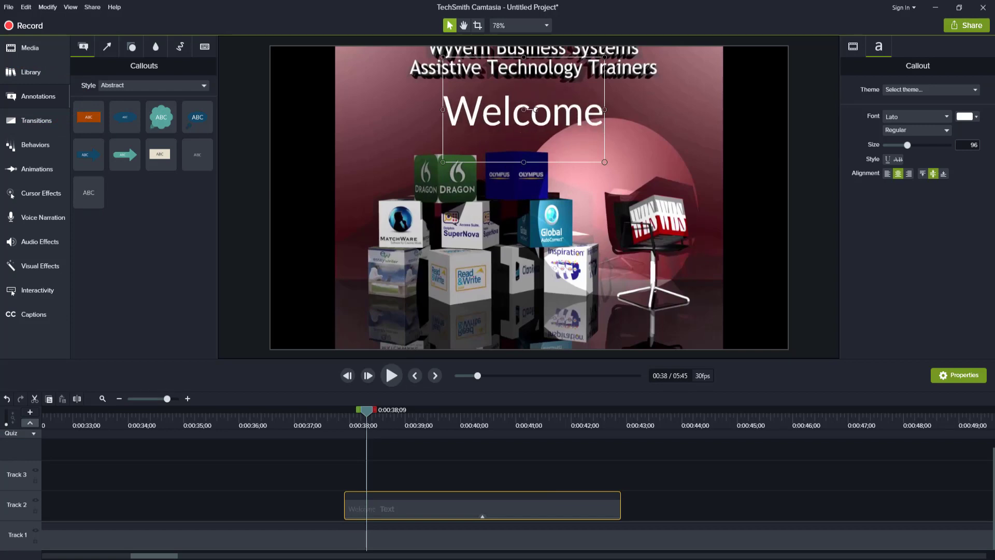
click(639, 114)
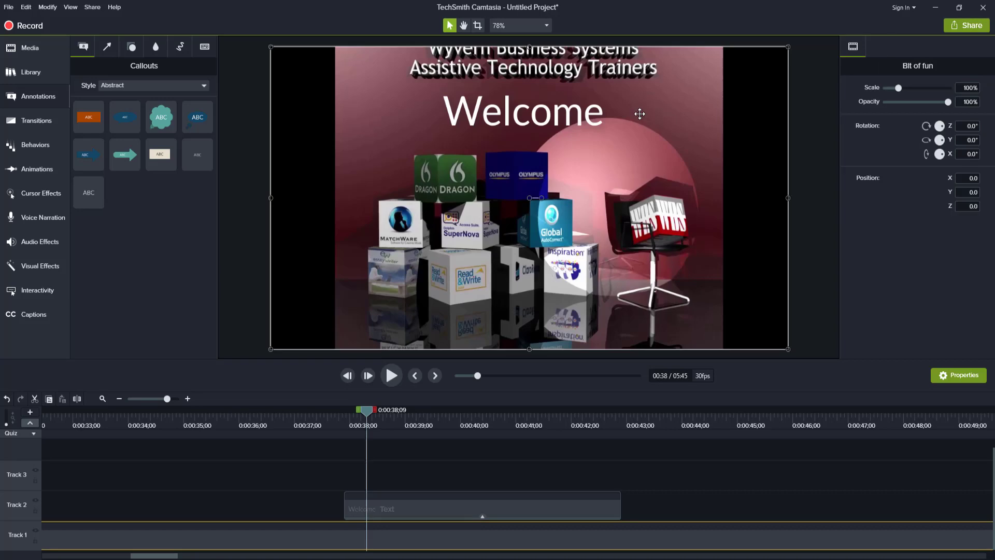
click(530, 114)
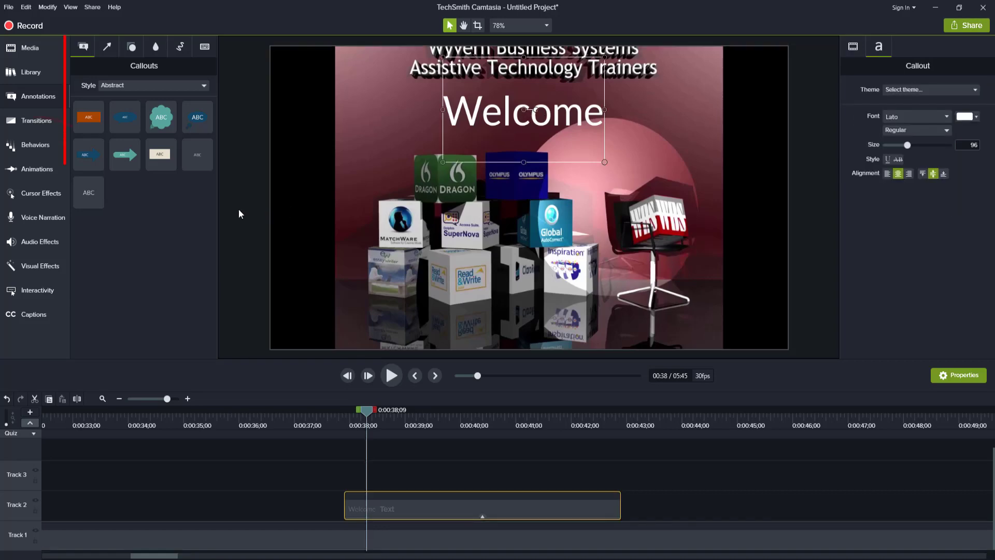
- Apply the Jump And Fall behavior to the Welcome text clip and play it back from before the clip
click(34, 149)
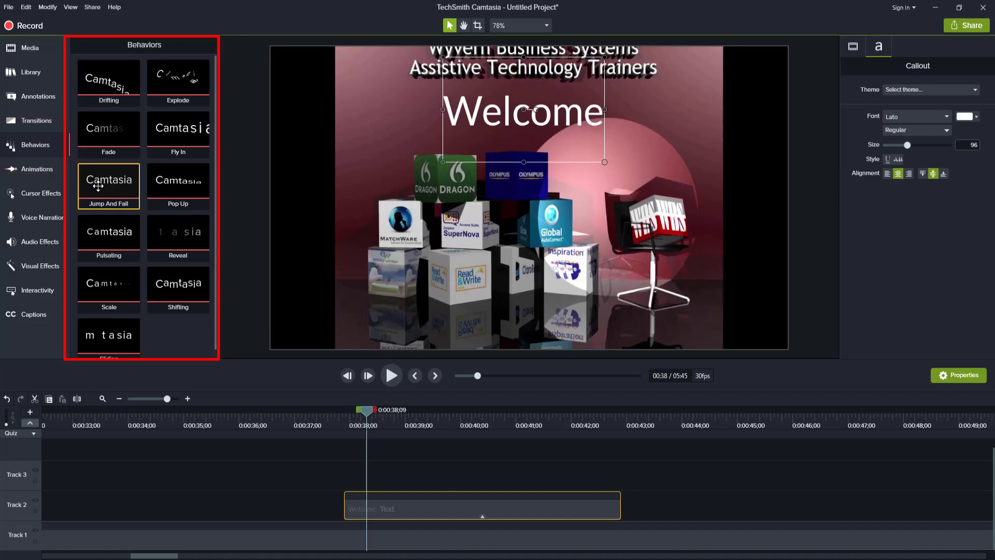
drag(98, 186, 389, 506)
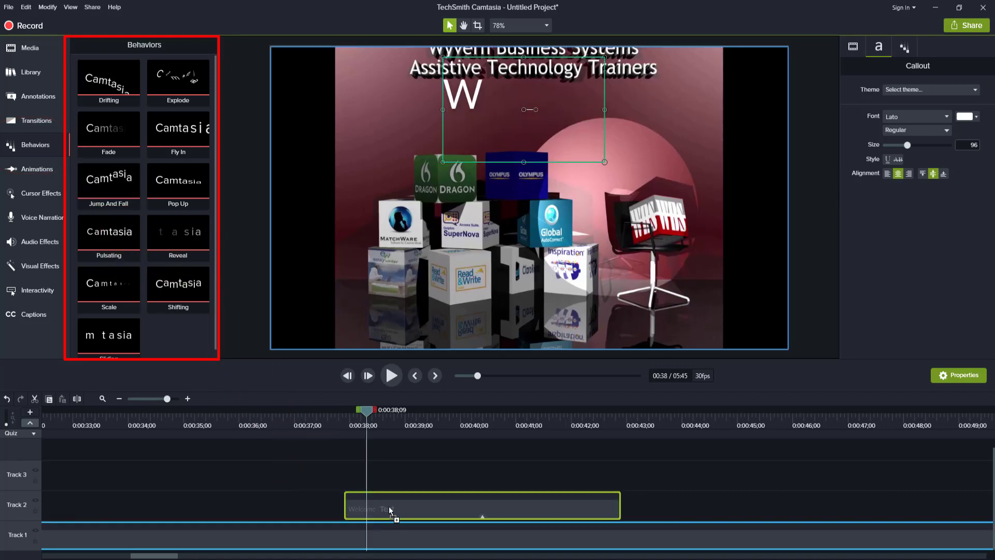
drag(368, 409, 322, 418)
click(390, 374)
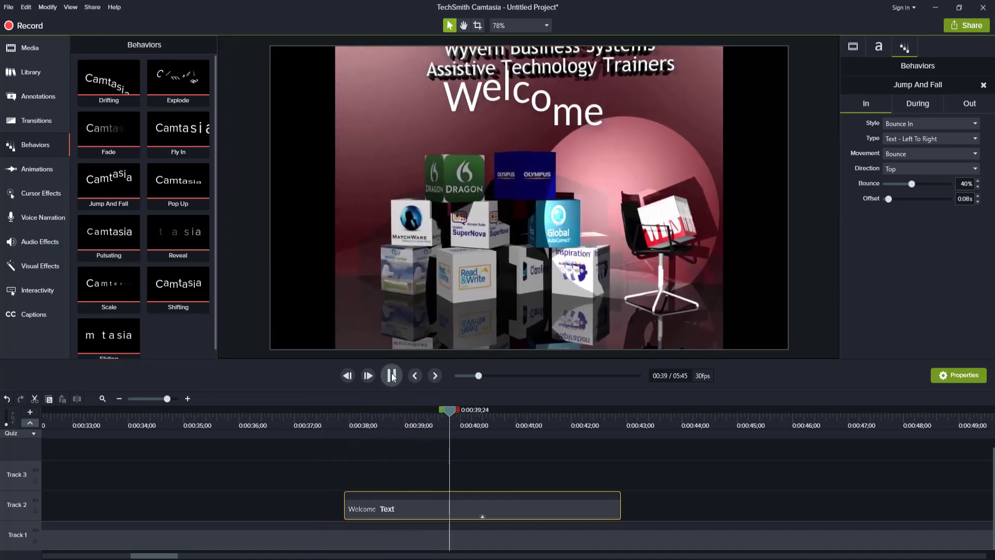
click(392, 376)
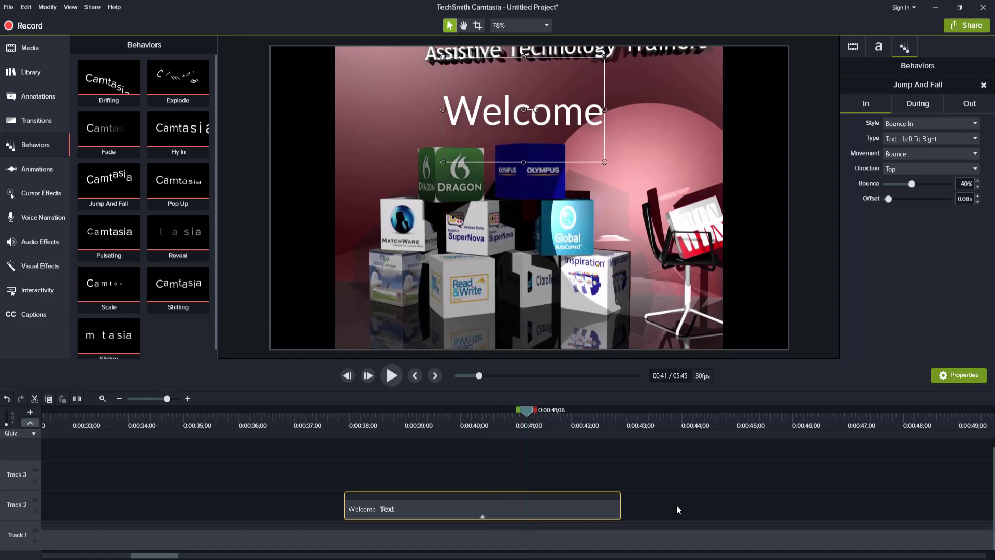
- Try the Fade In style for the Welcome text's In phase and return it to Bounce In
click(929, 124)
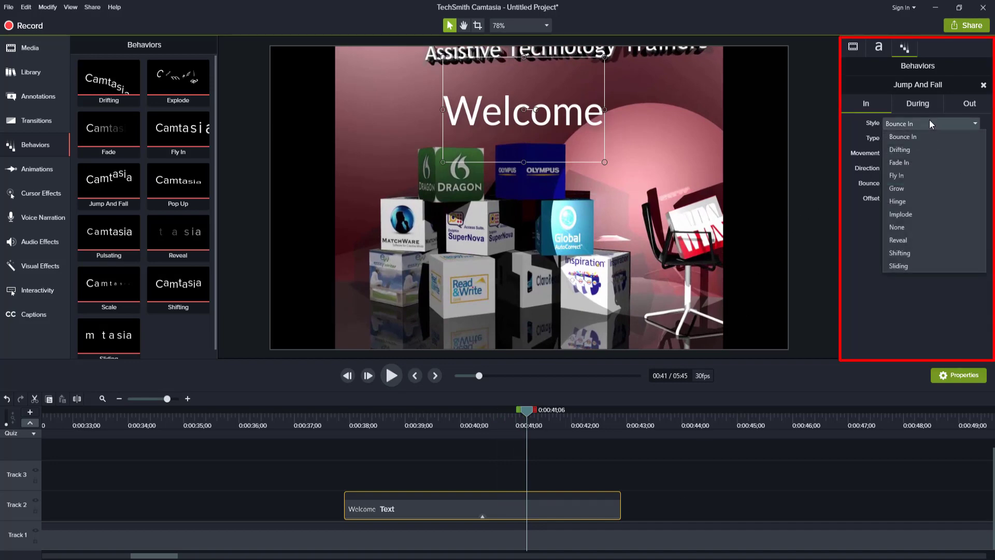
click(925, 161)
drag(530, 413, 300, 489)
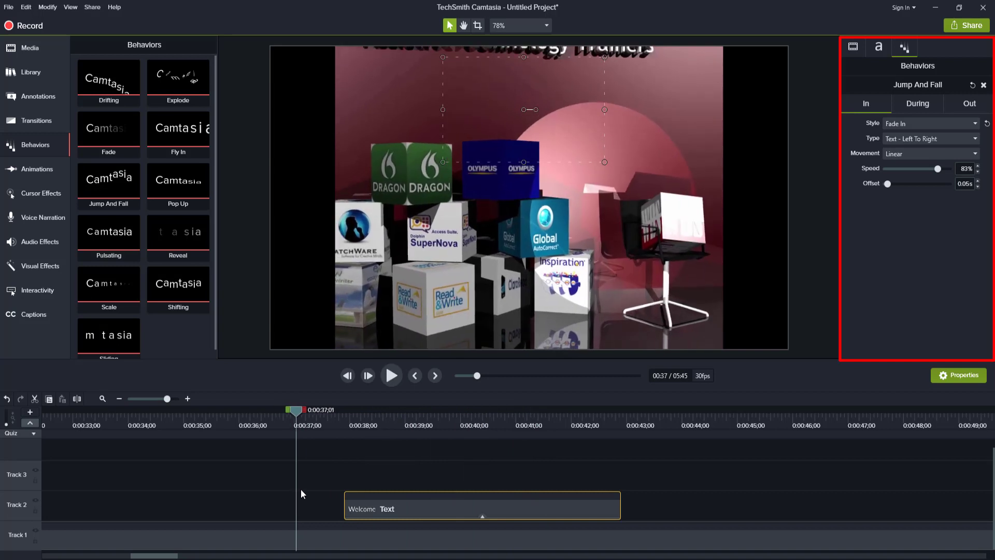
click(962, 123)
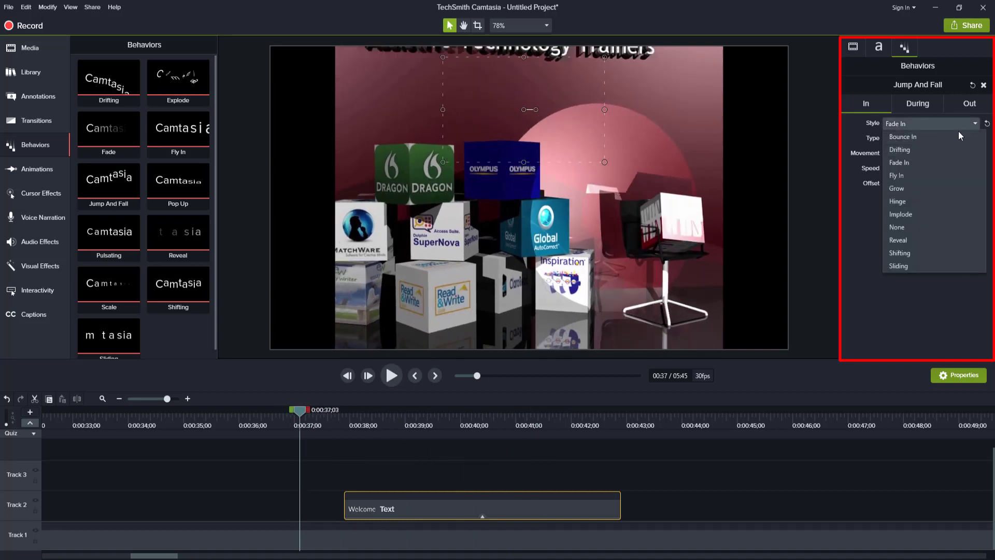
click(959, 134)
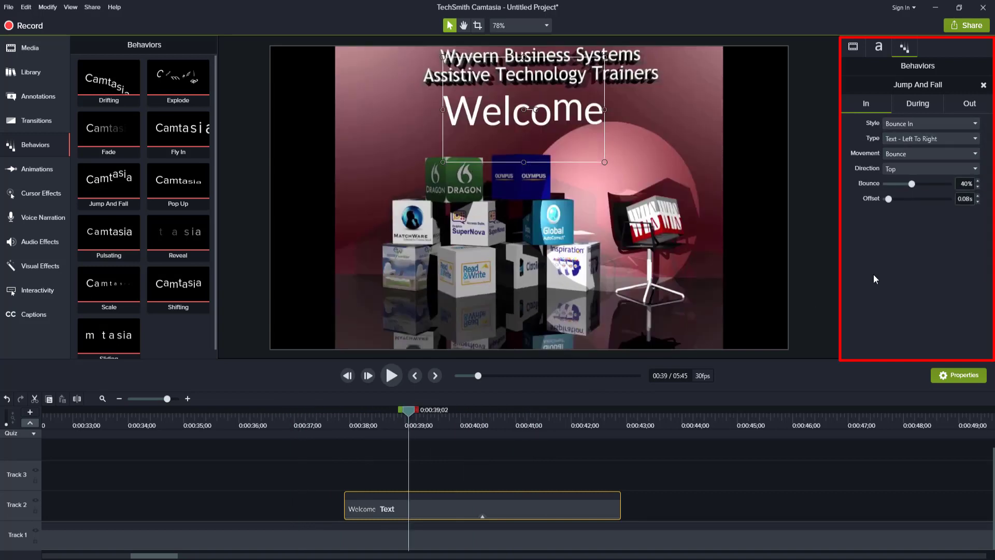
- Try the Right and Left directions for the text's bounce-in, previewing each one on the timeline
click(897, 168)
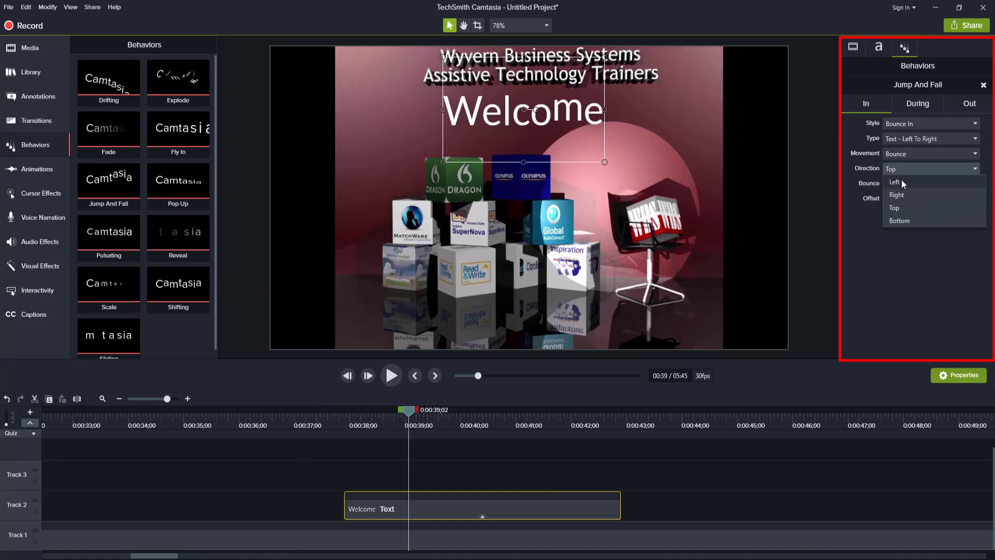
click(903, 191)
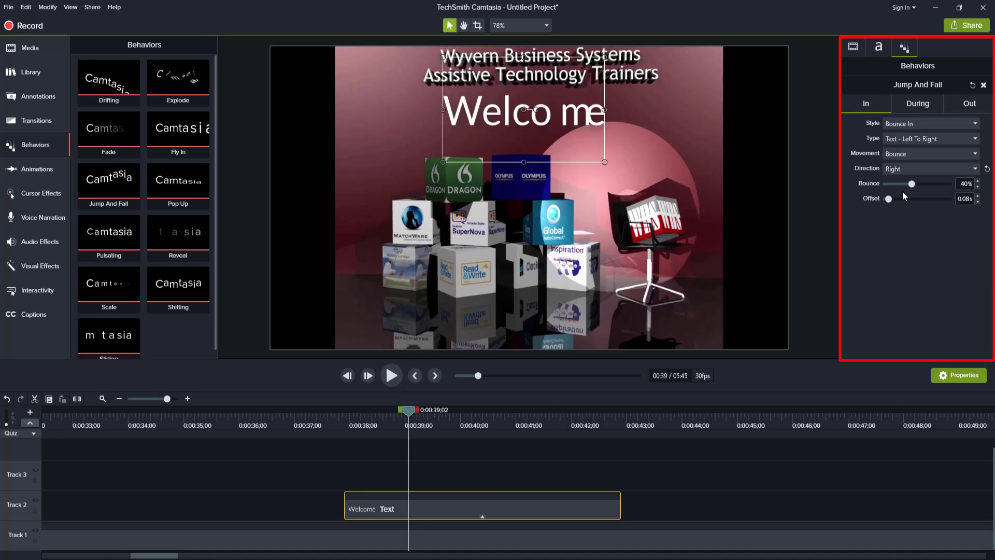
drag(409, 413, 438, 421)
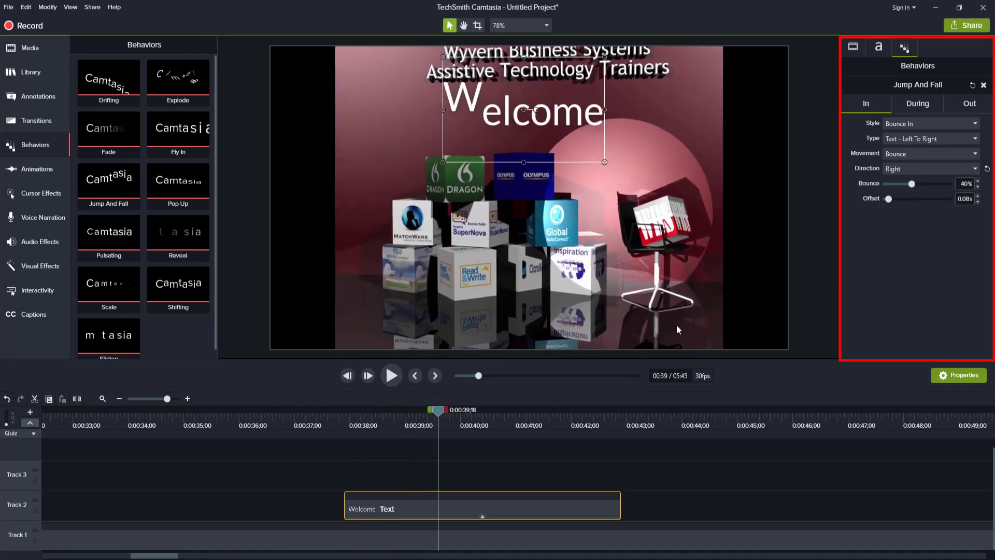
click(941, 165)
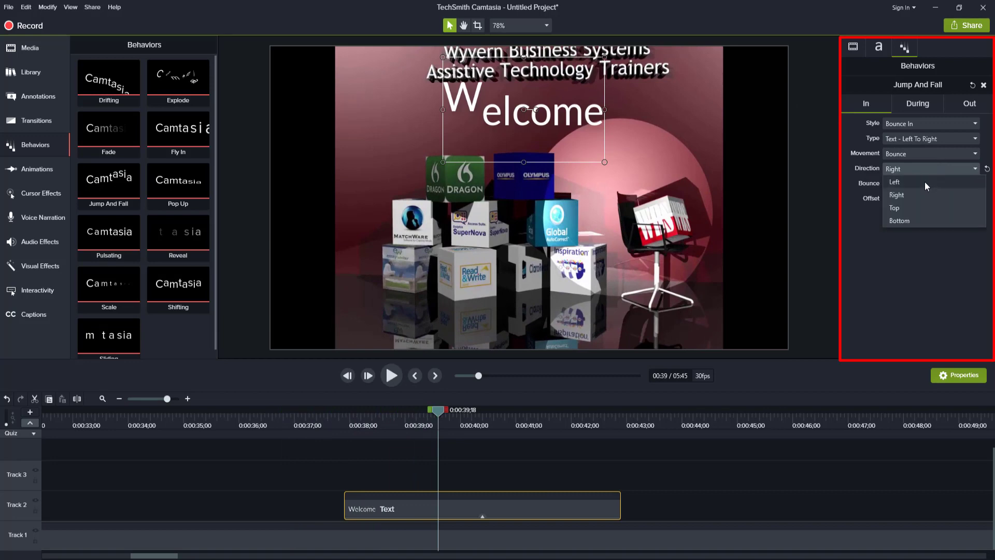
click(924, 181)
mouse_move(439, 415)
mouse_down()
mouse_move(321, 421)
mouse_move(434, 420)
mouse_up()
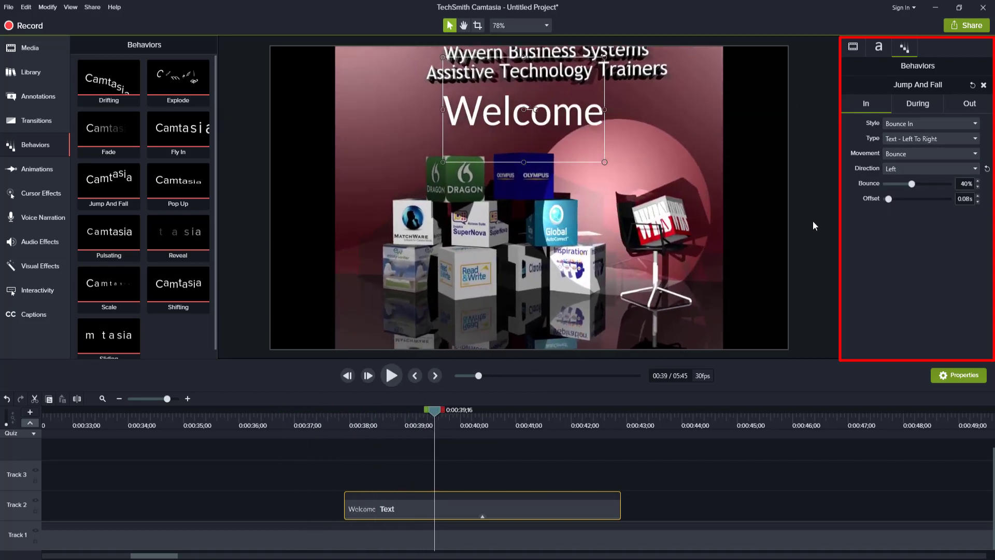
- Set the bounce-in direction of the Welcome text to Bottom and preview it on the timeline
click(900, 168)
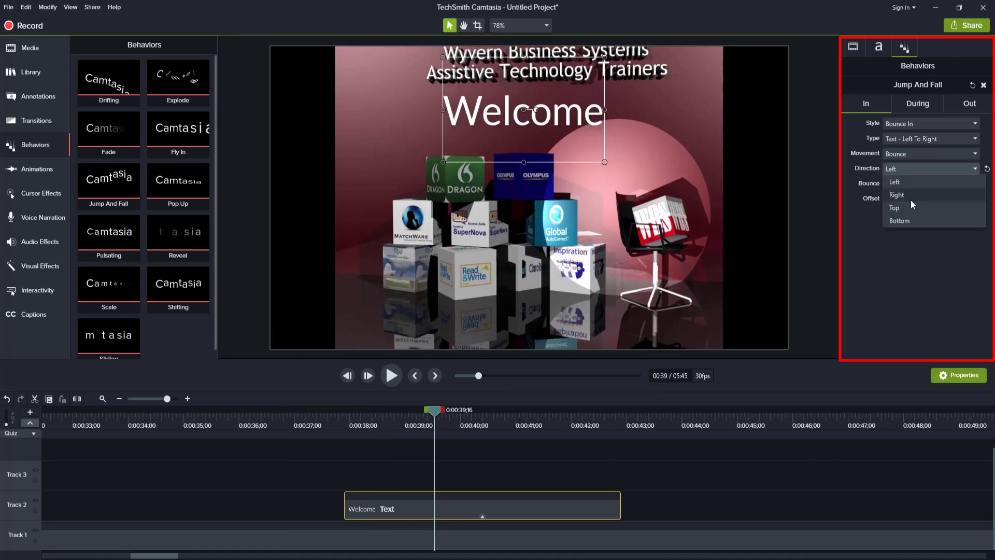
click(910, 219)
drag(436, 413, 473, 441)
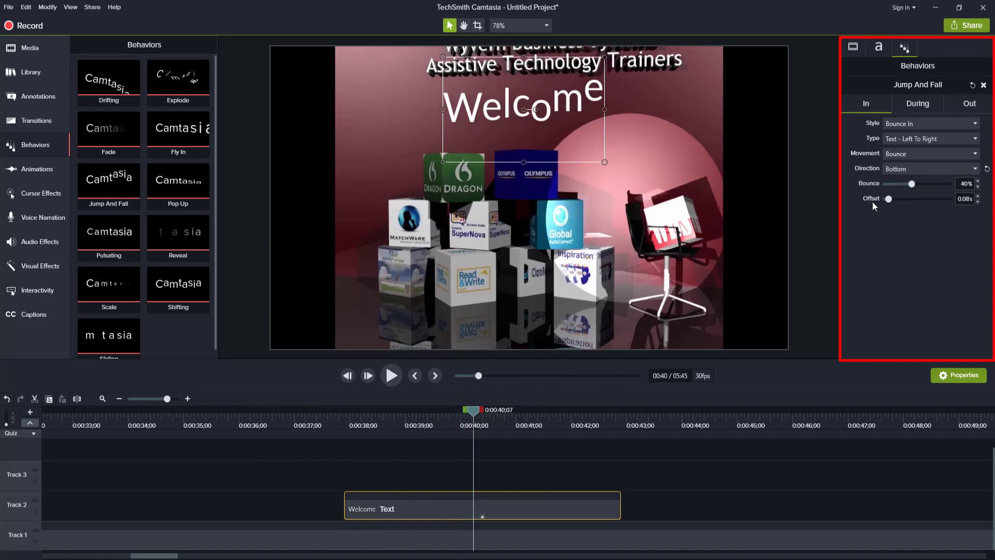
- Raise the Jump value of the behavior's During phase to about 305.8 and play the Welcome clip from its start
click(920, 103)
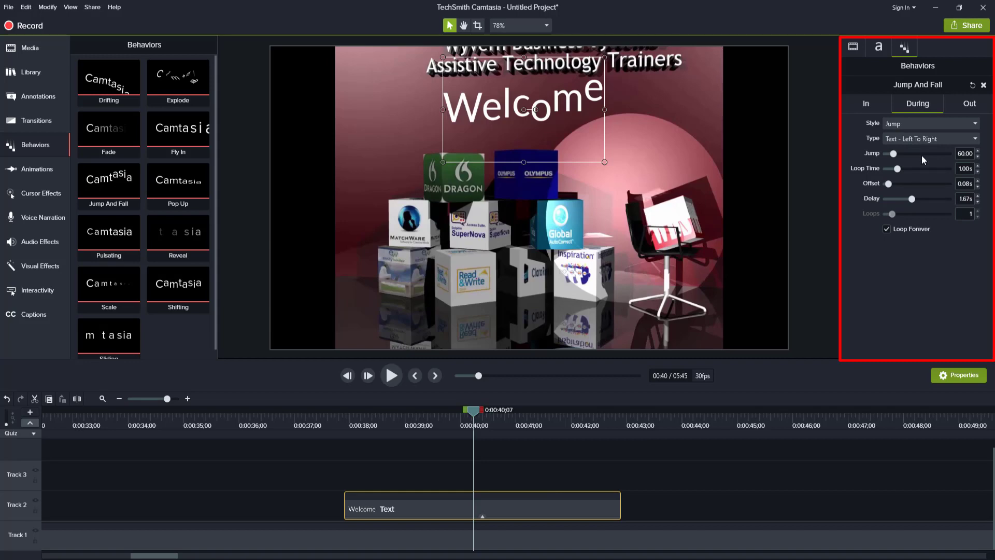
drag(895, 155, 926, 154)
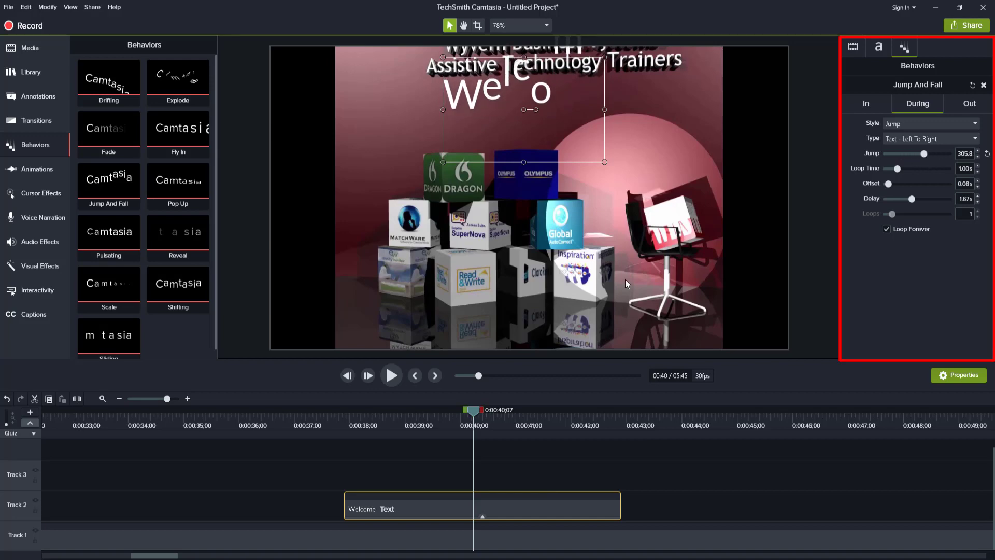
drag(474, 409, 345, 446)
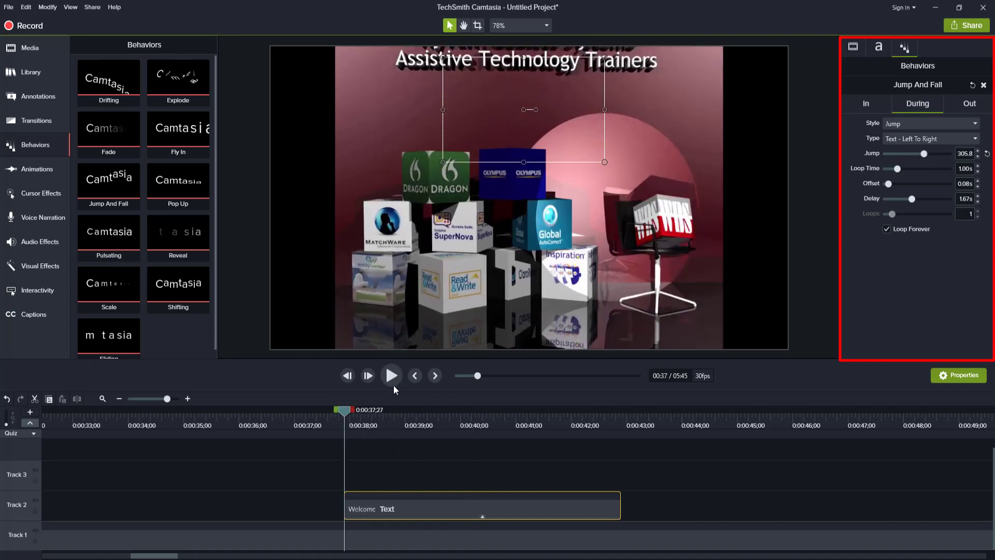
click(392, 377)
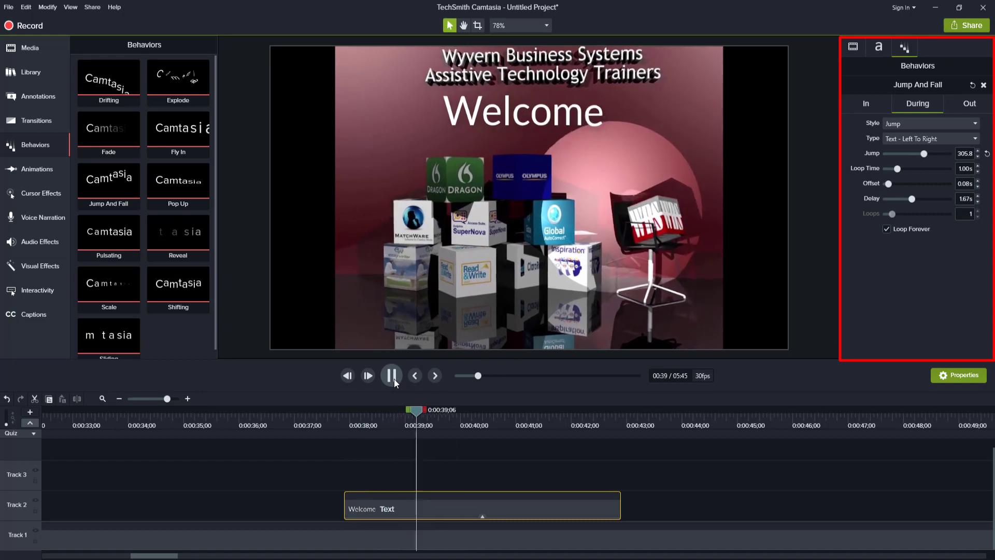
click(398, 377)
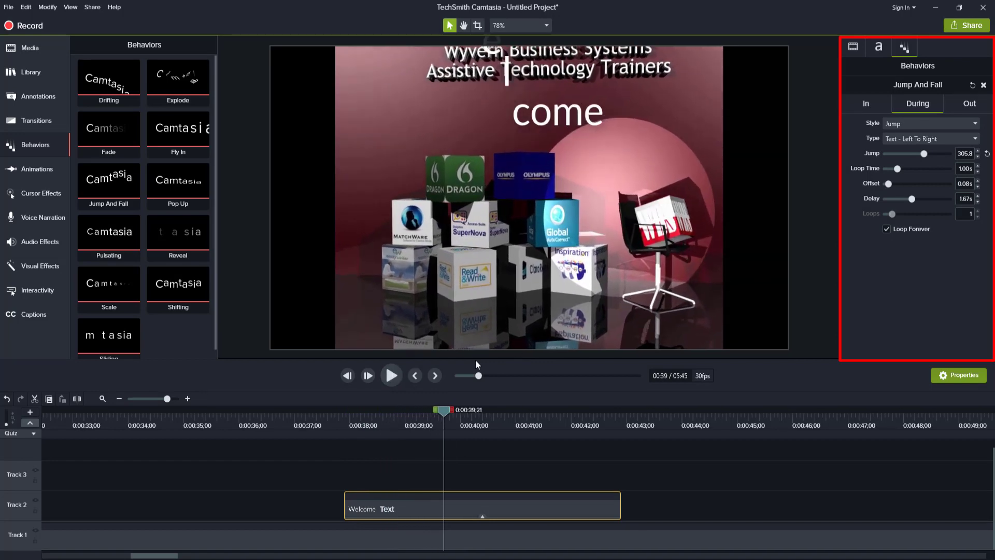
click(393, 376)
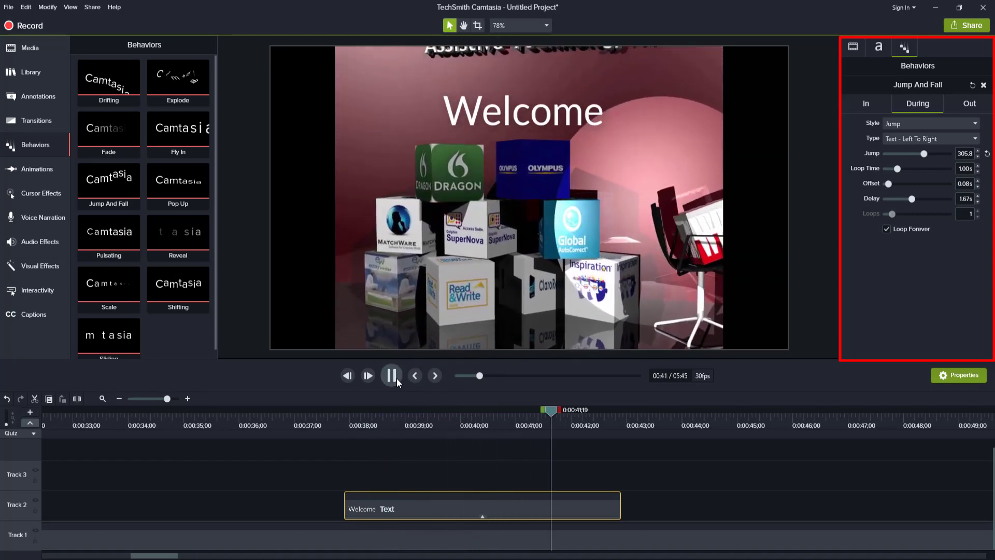
click(396, 378)
- Lengthen the During phase's loop time to about 2.63 s and deselect the Welcome text
drag(897, 169, 935, 169)
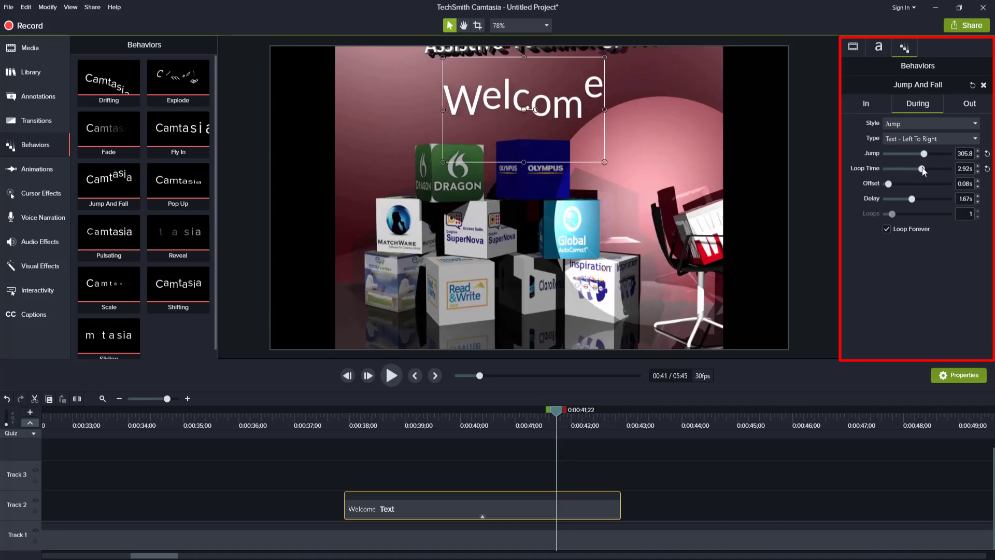
drag(944, 171, 920, 177)
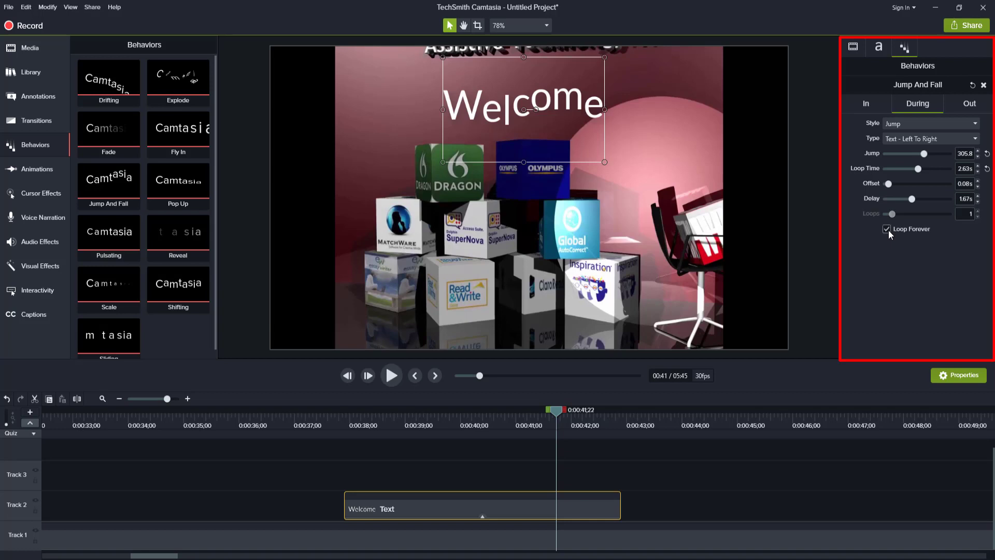
click(712, 449)
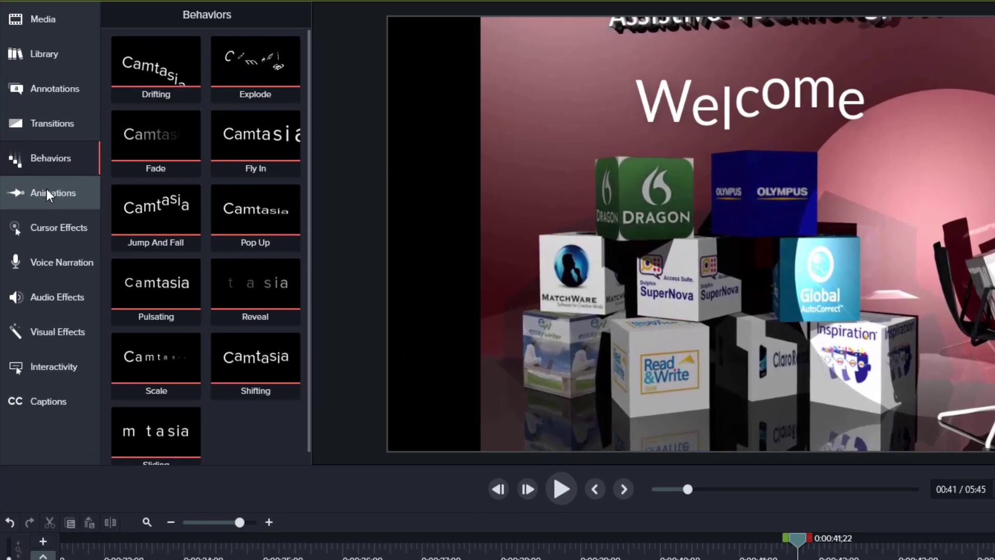
- Find the asimpleway track in the library's Music Tracks folder and preview its opening seconds
click(23, 43)
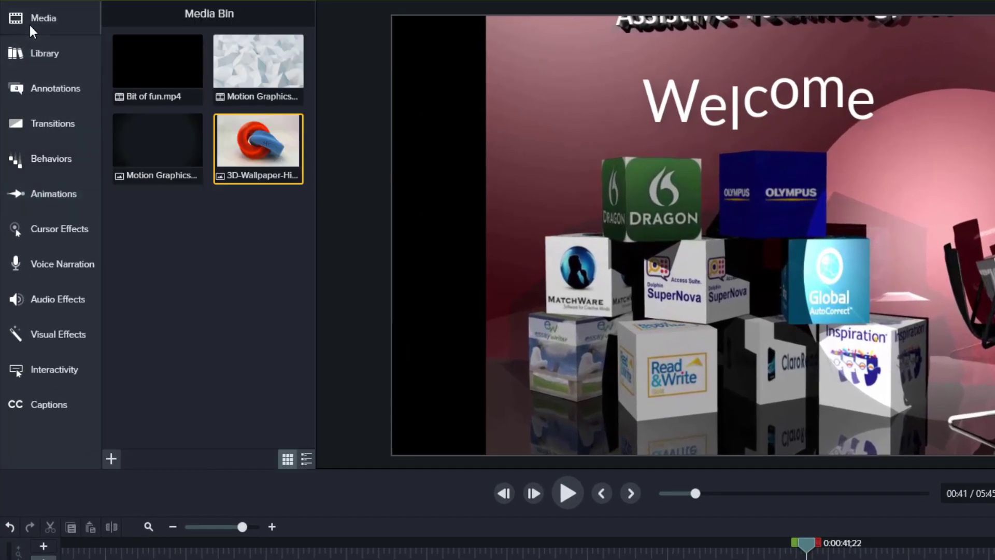
click(32, 52)
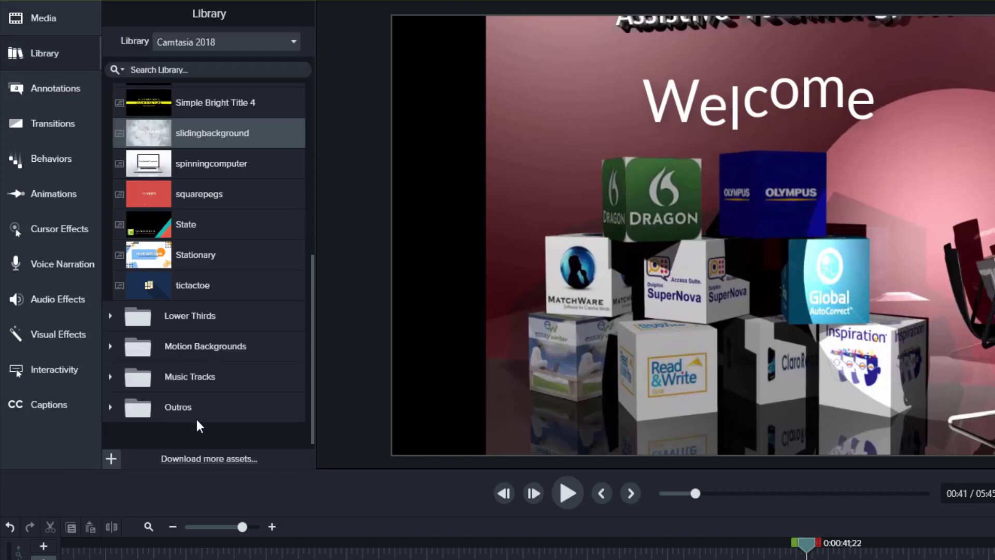
click(111, 377)
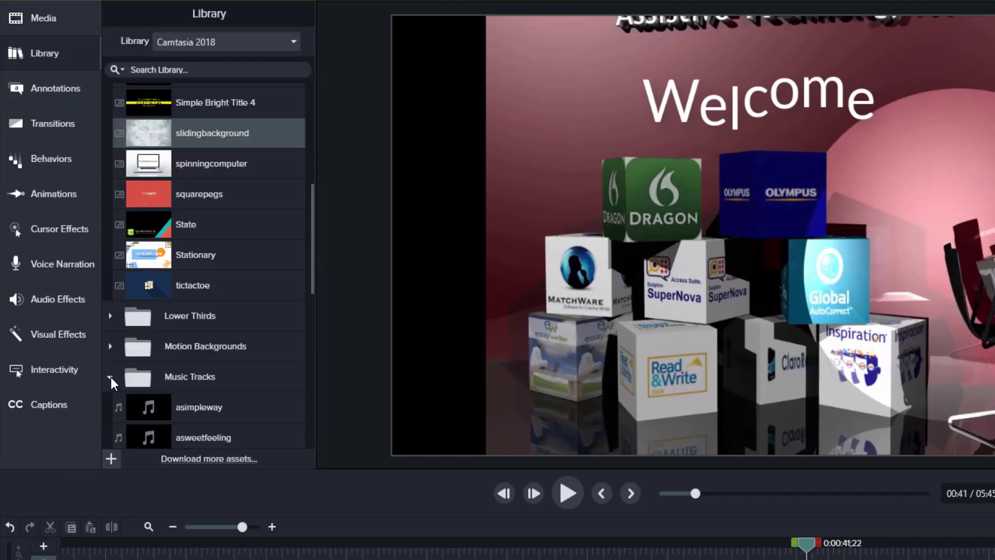
click(157, 409)
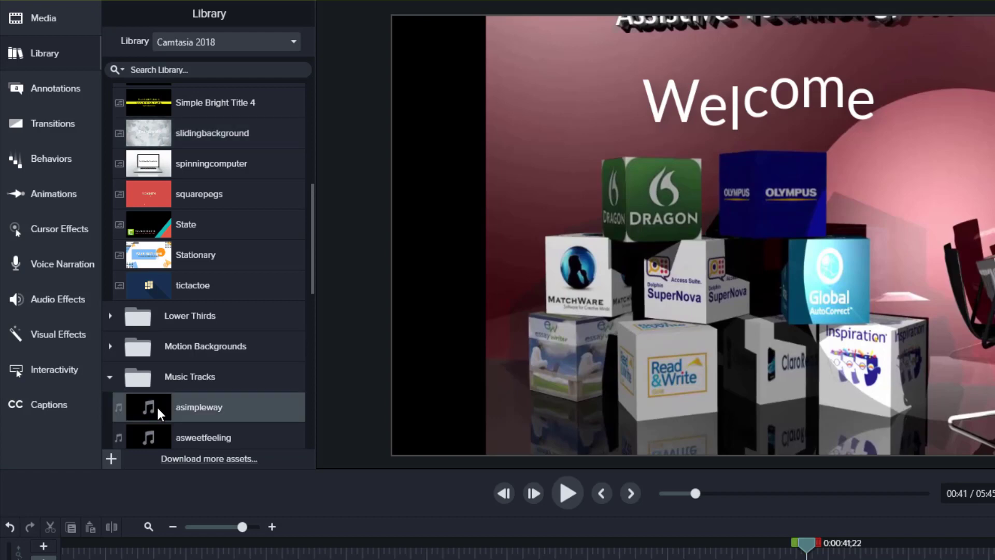
double_click(156, 405)
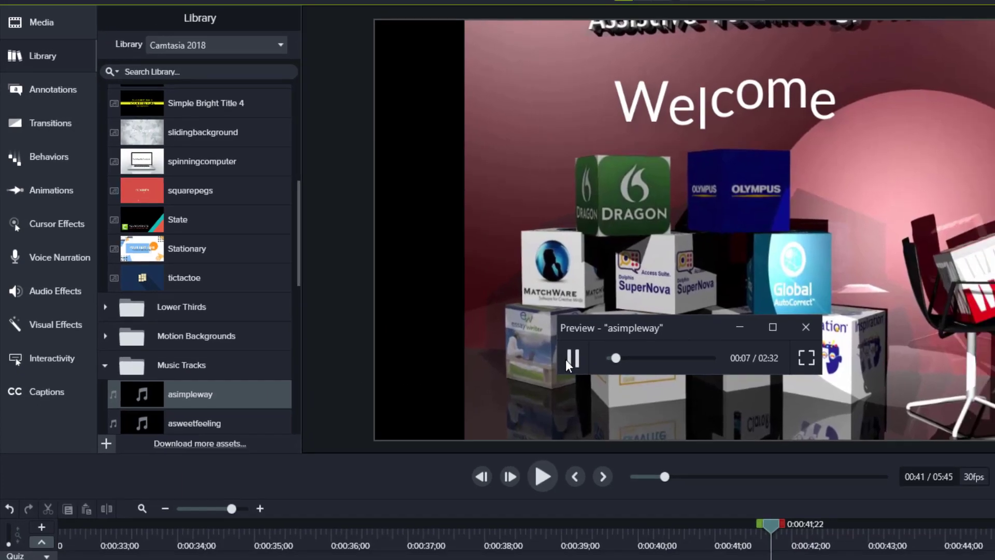
click(599, 369)
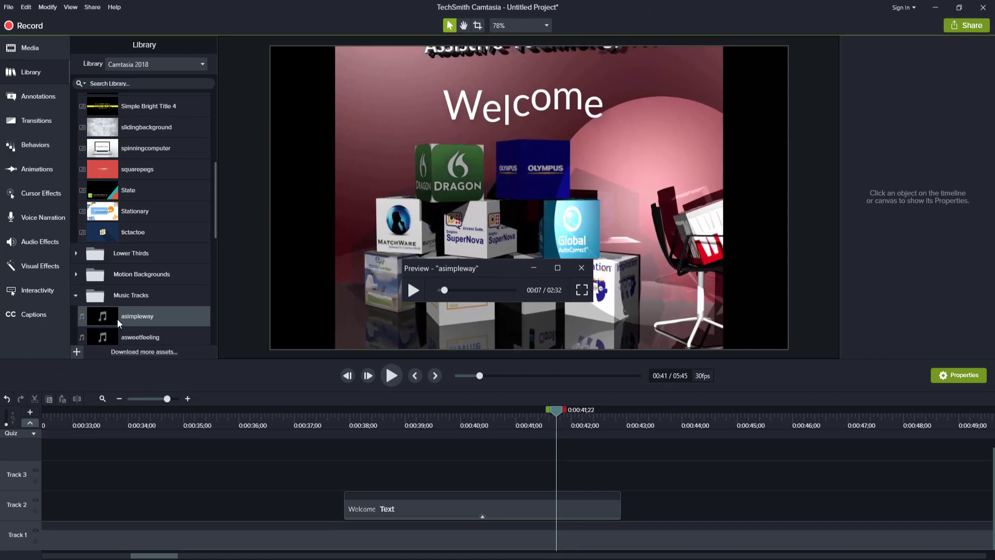
- Place the asimpleway music at the start of Track 3 and play the project from the beginning to about 11 seconds
drag(117, 319, 5, 496)
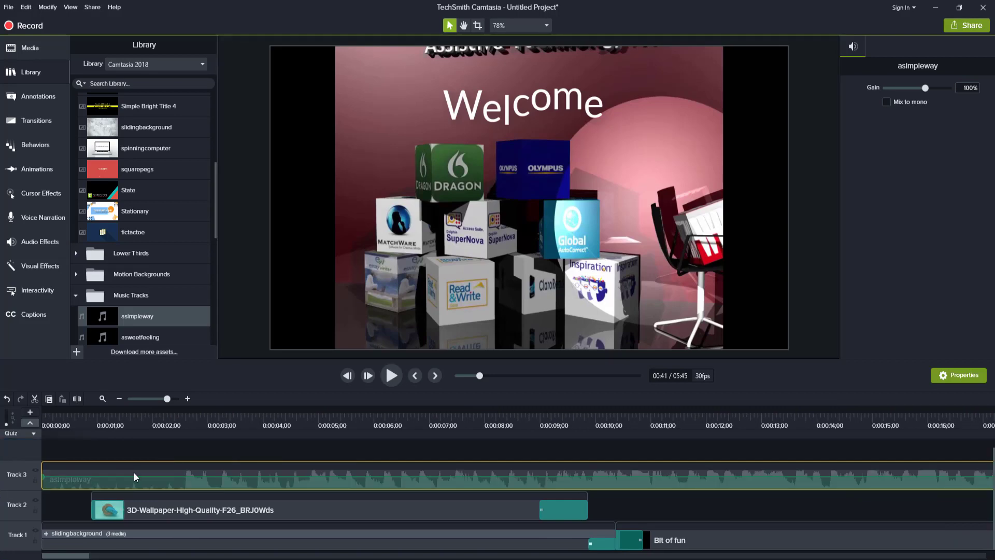
click(391, 376)
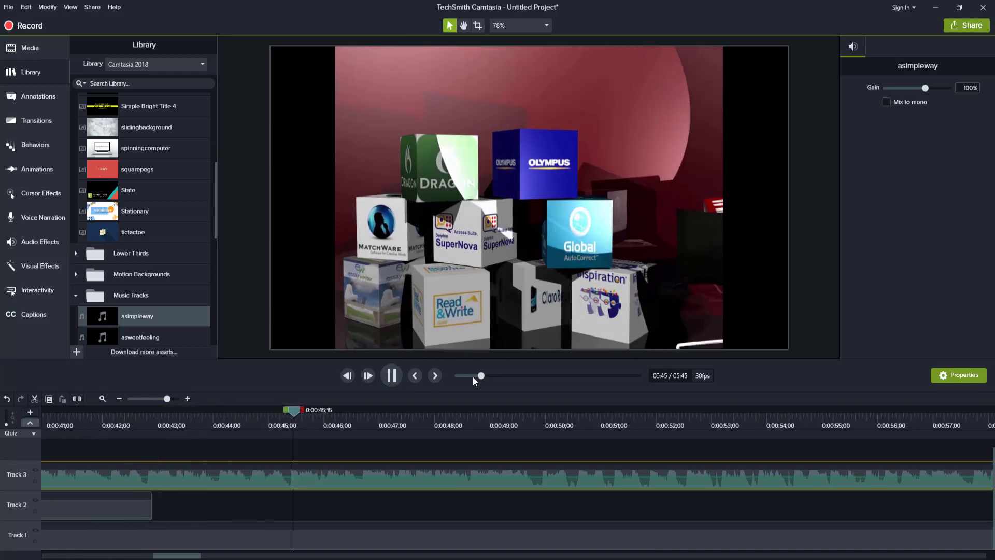
click(392, 378)
drag(482, 376, 445, 385)
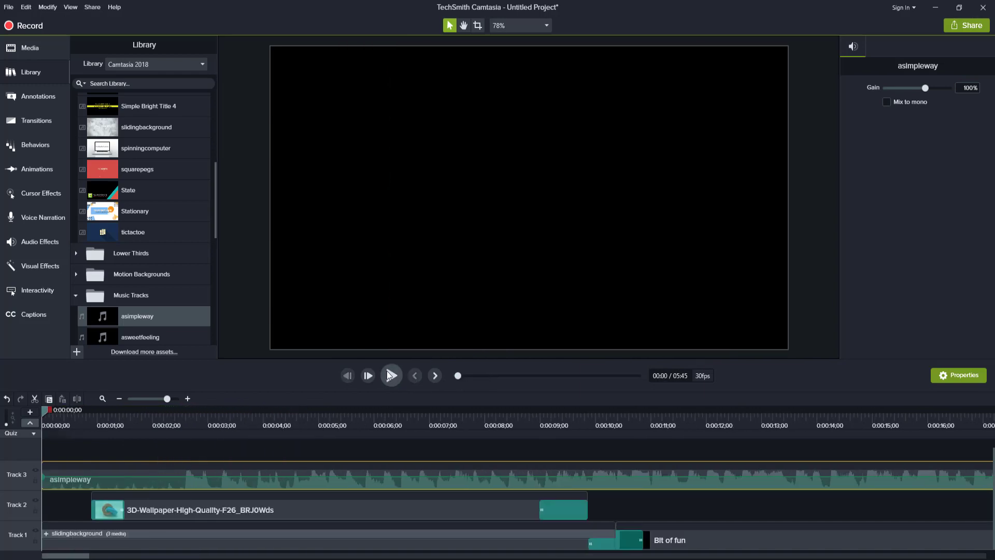
click(391, 376)
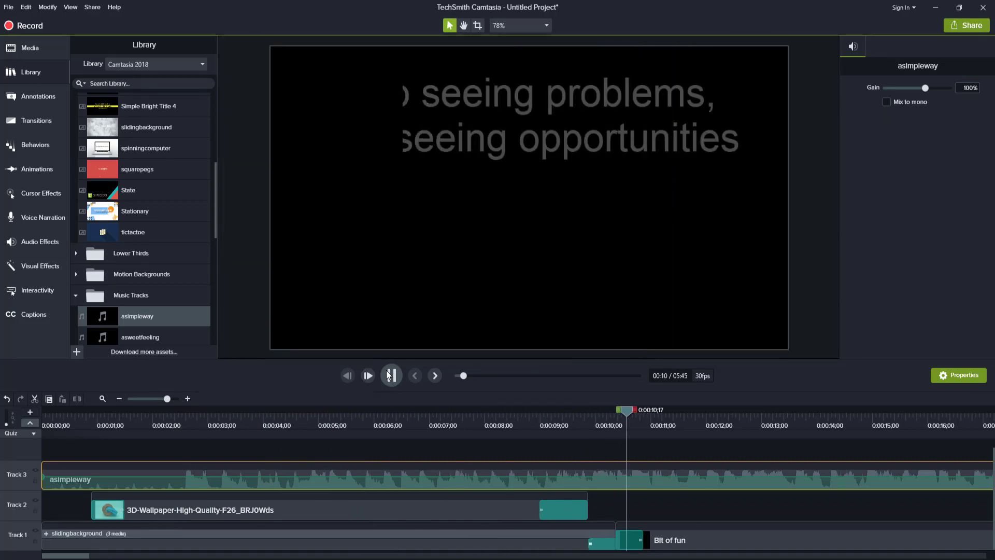
click(389, 375)
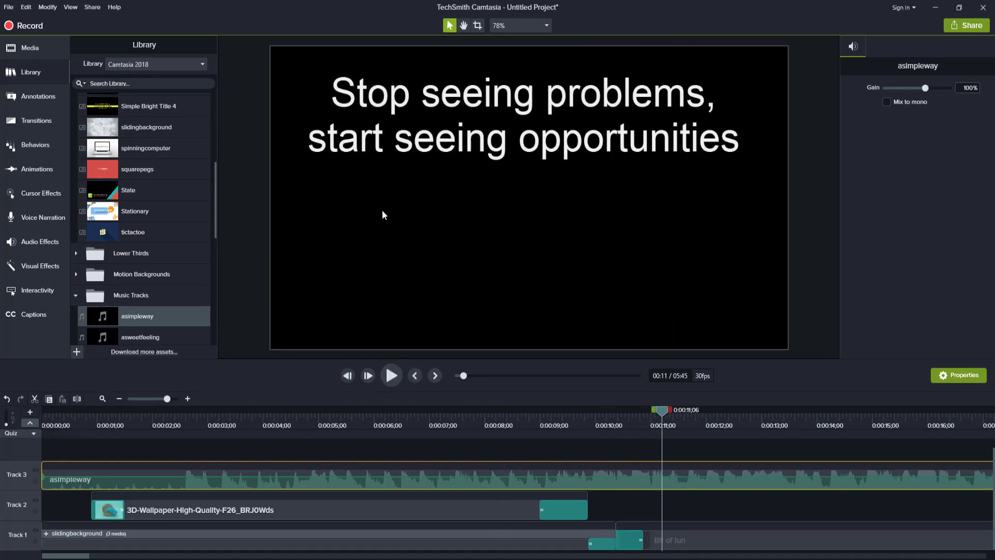
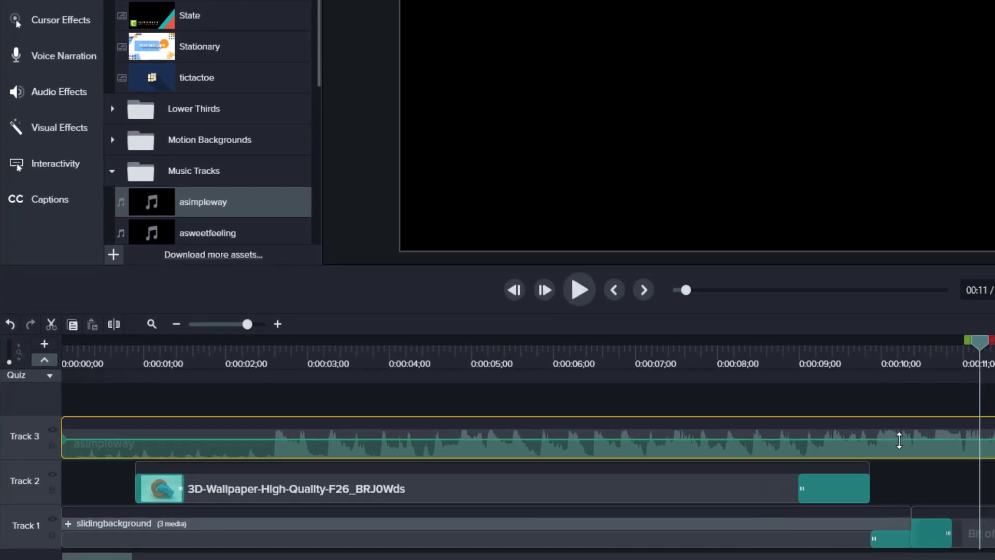
- Try a much louder level for the asimpleway clip, lower its volume to about 77%, and play it back
drag(899, 439, 901, 427)
click(579, 290)
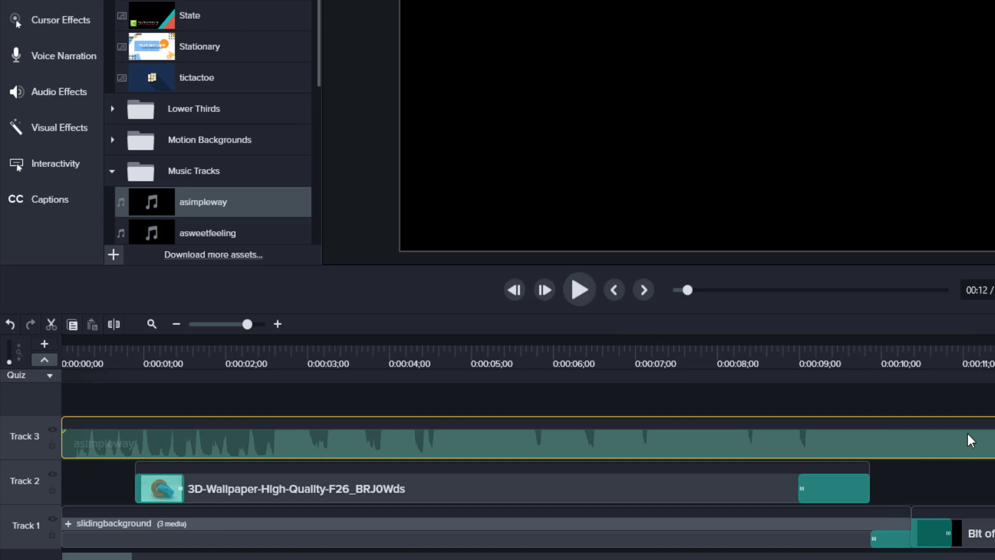
drag(948, 430, 950, 444)
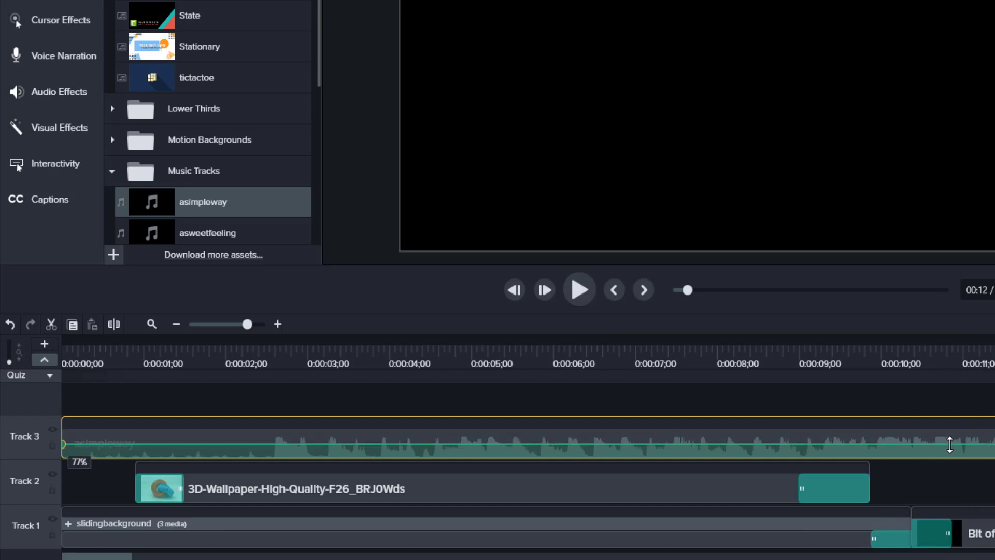
click(576, 292)
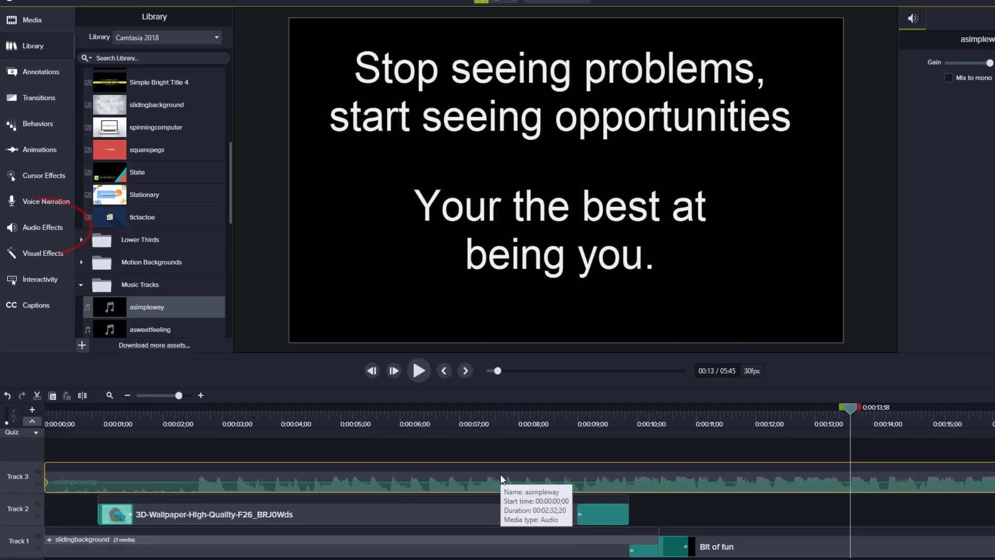
- Apply the Fade In audio effect to the asimpleway clip and play the opening from the start of the timeline
click(58, 230)
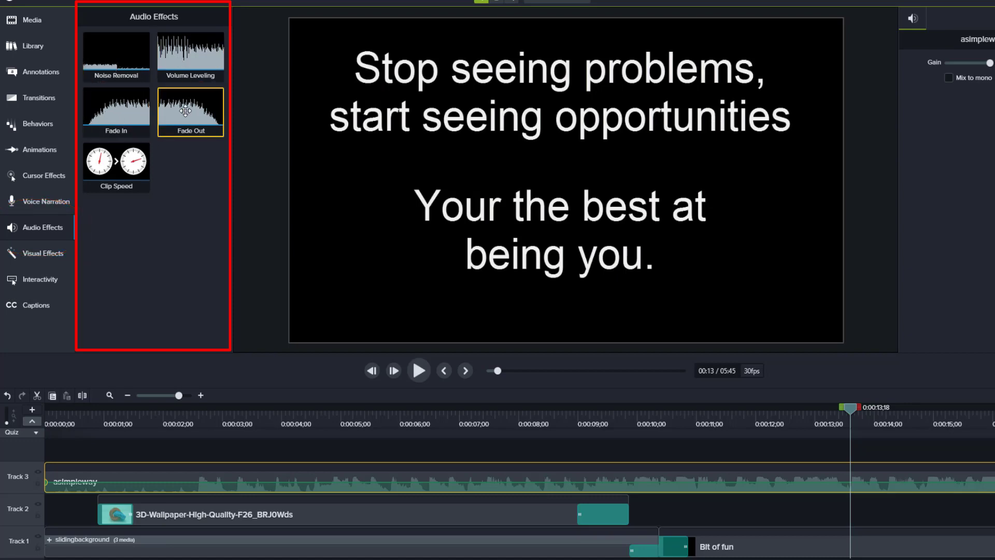
drag(116, 109, 628, 470)
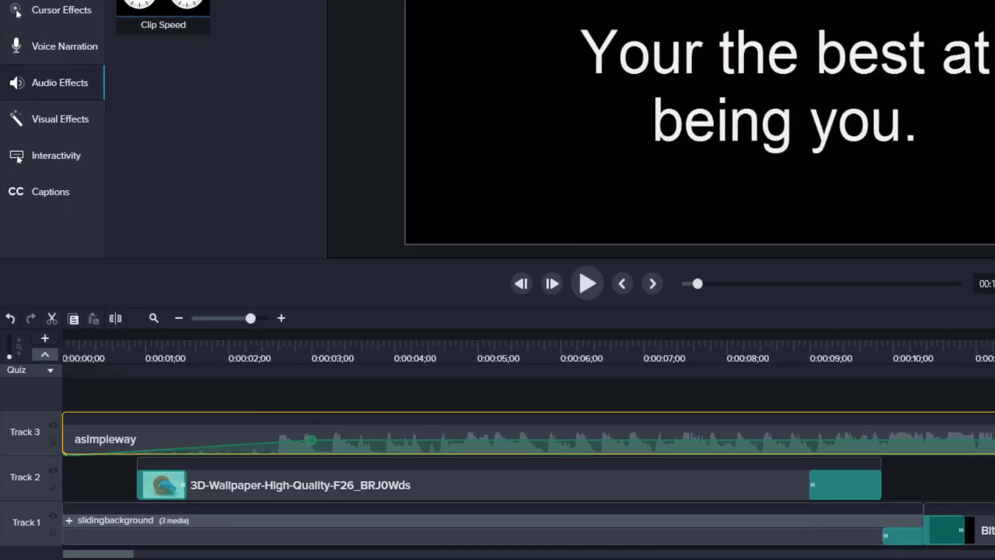
key(ctrl+Home)
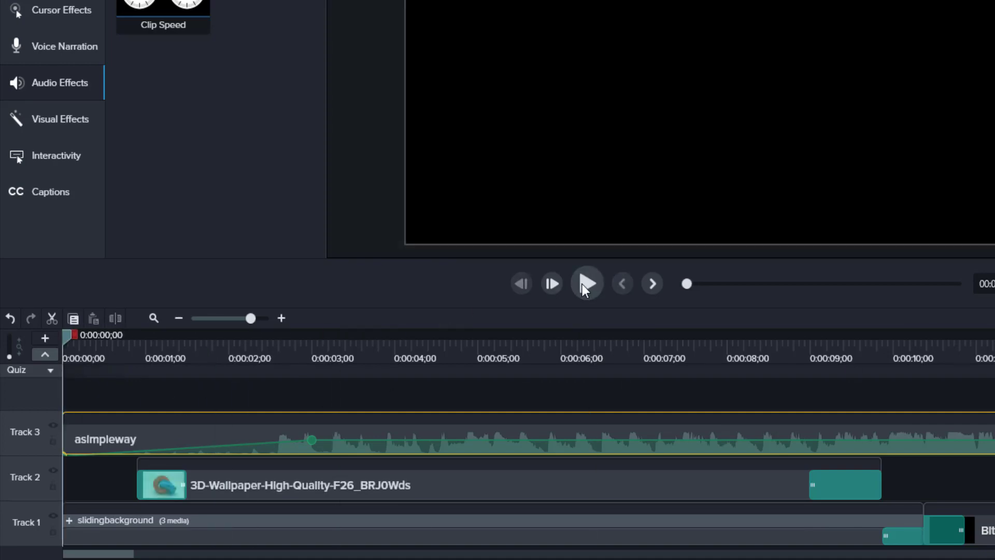
click(583, 284)
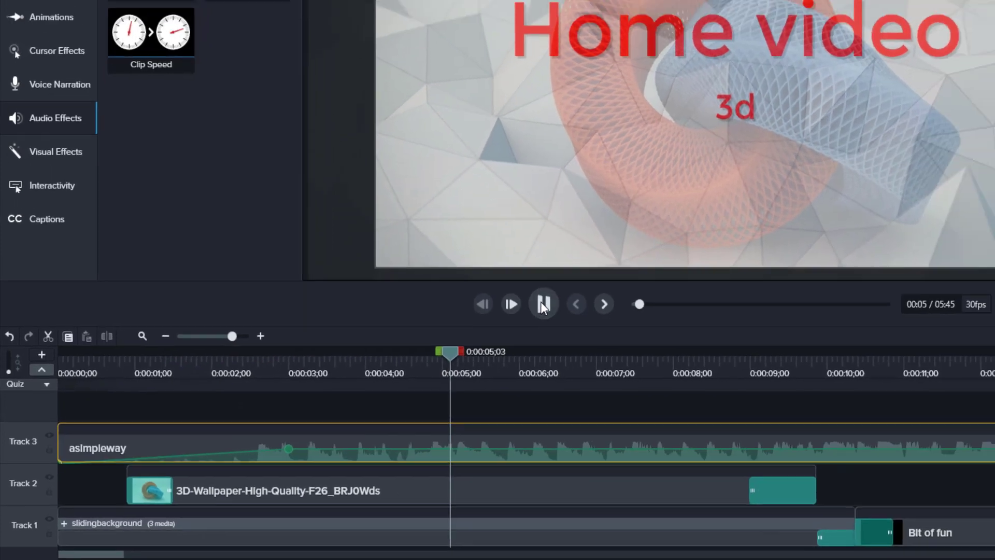
click(583, 284)
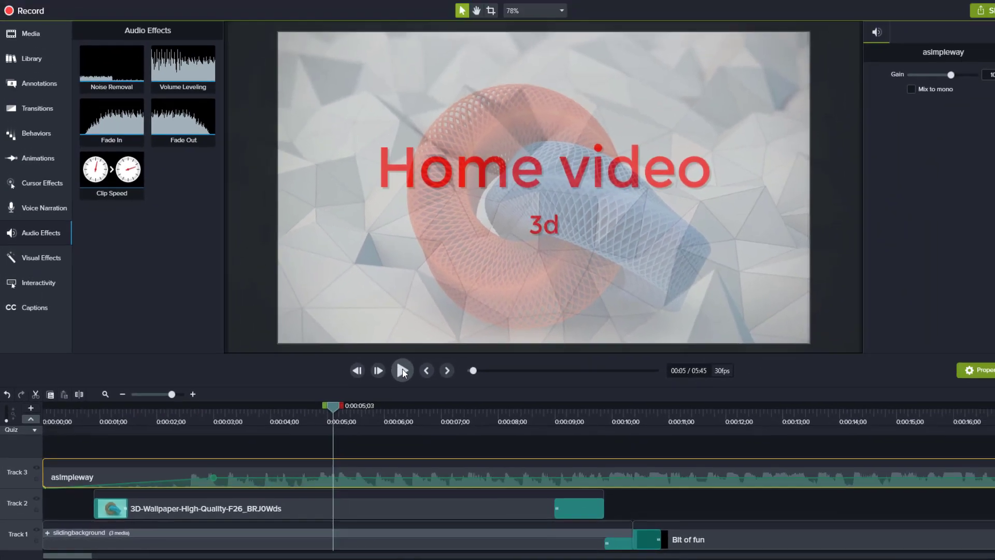
- Add two closely spaced audio points to the asimpleway clip around 0:00:09;03 and 0:00:09;05
drag(342, 406, 492, 407)
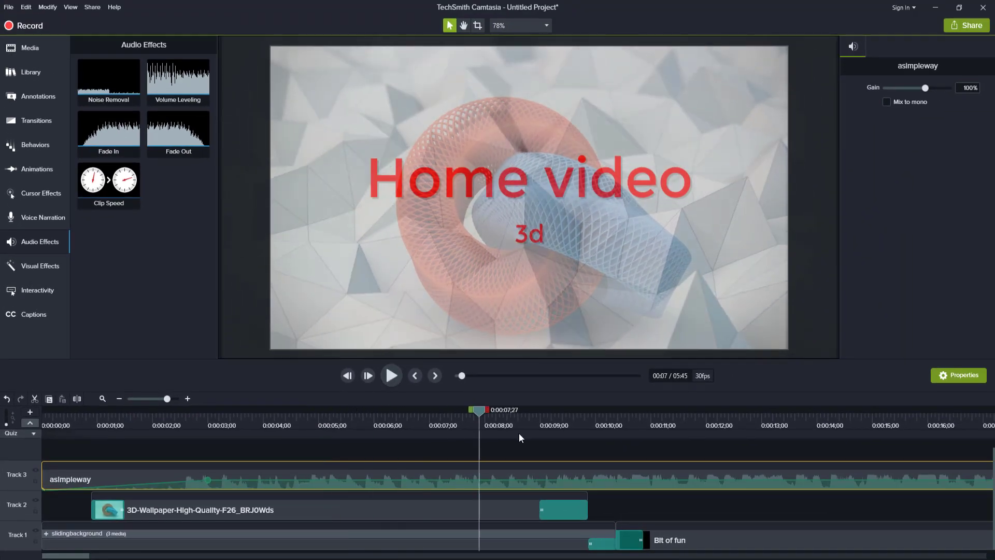
drag(520, 438, 528, 477)
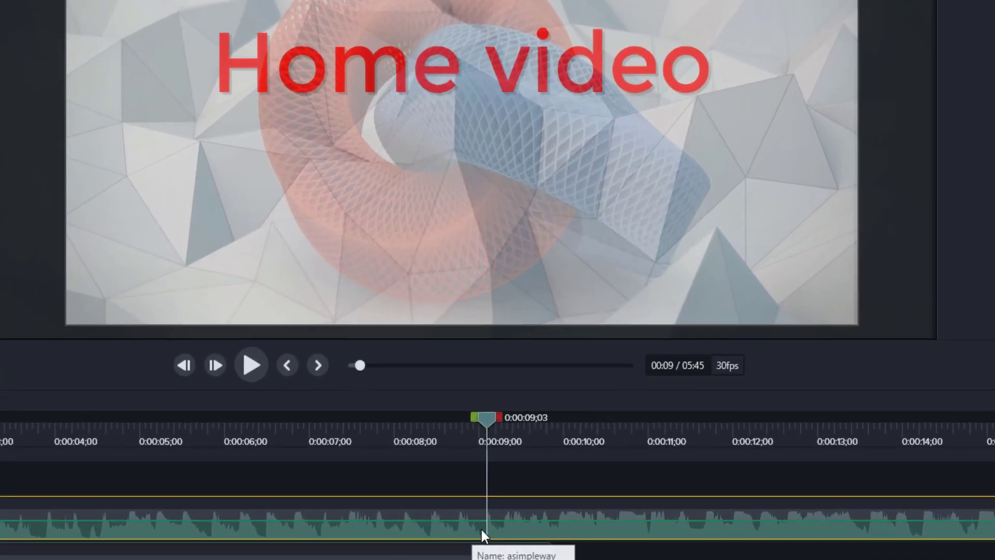
right_click(482, 527)
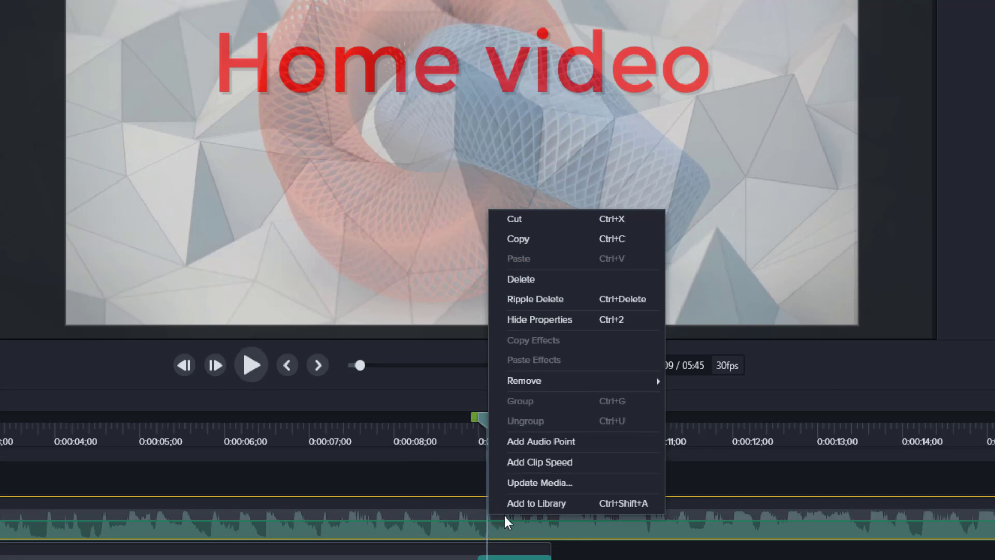
click(533, 440)
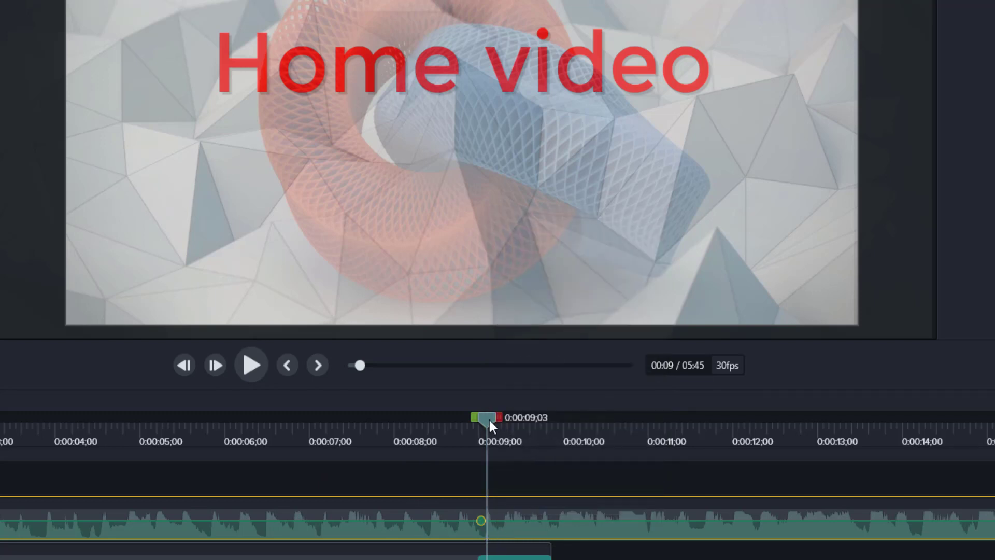
drag(489, 417, 493, 418)
right_click(494, 520)
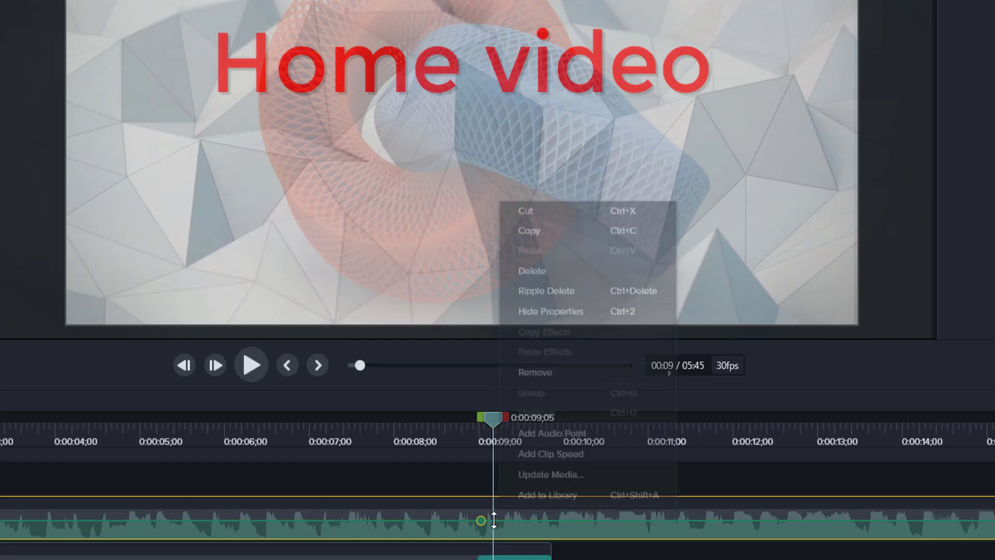
click(531, 433)
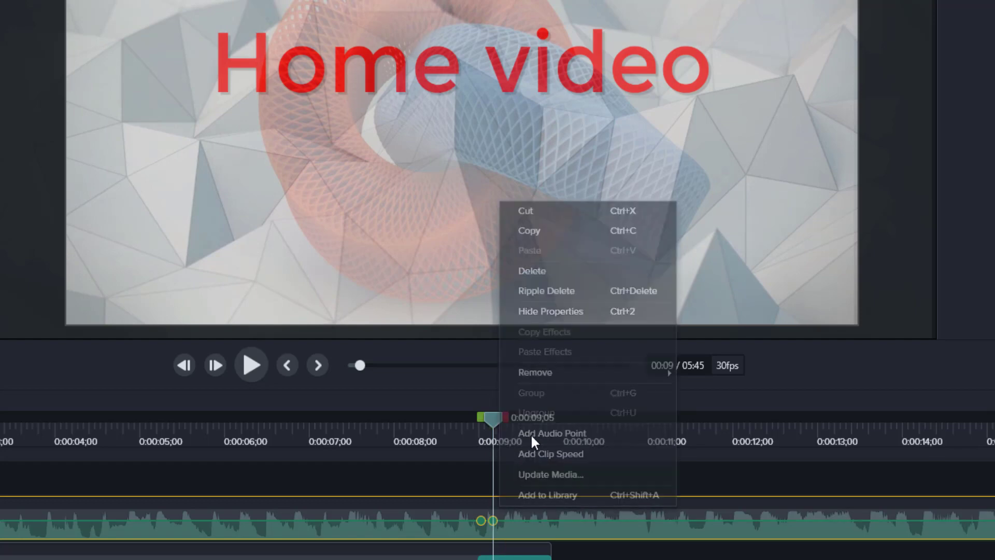
- Add two more audio points to the asimpleway clip, one on either side of 0:00:09;22
drag(497, 422, 544, 431)
right_click(539, 513)
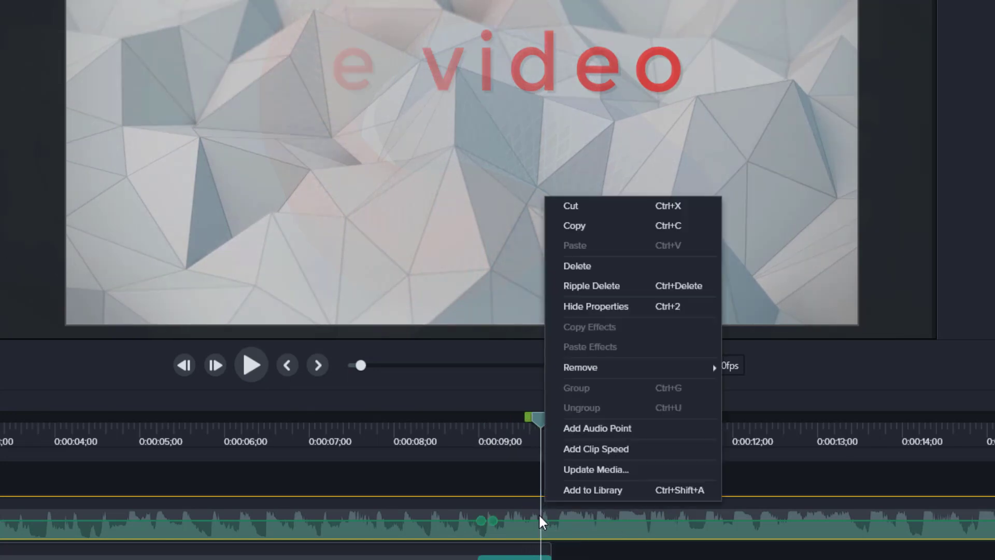
click(567, 428)
right_click(552, 517)
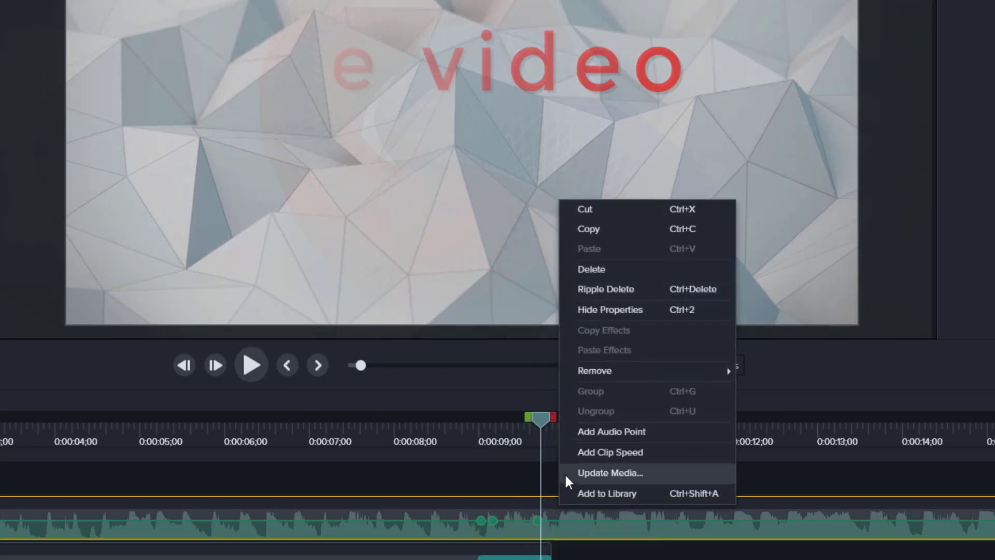
click(576, 431)
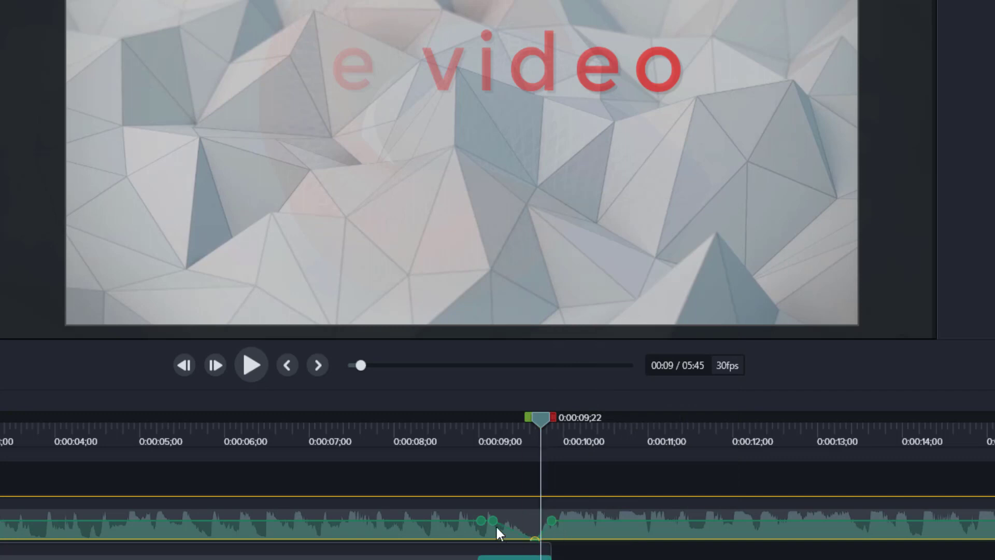
- Lower the music's inner audio points to silence to form a dip, and play that section from 0:00:08;13
drag(492, 521, 494, 557)
drag(533, 418, 429, 448)
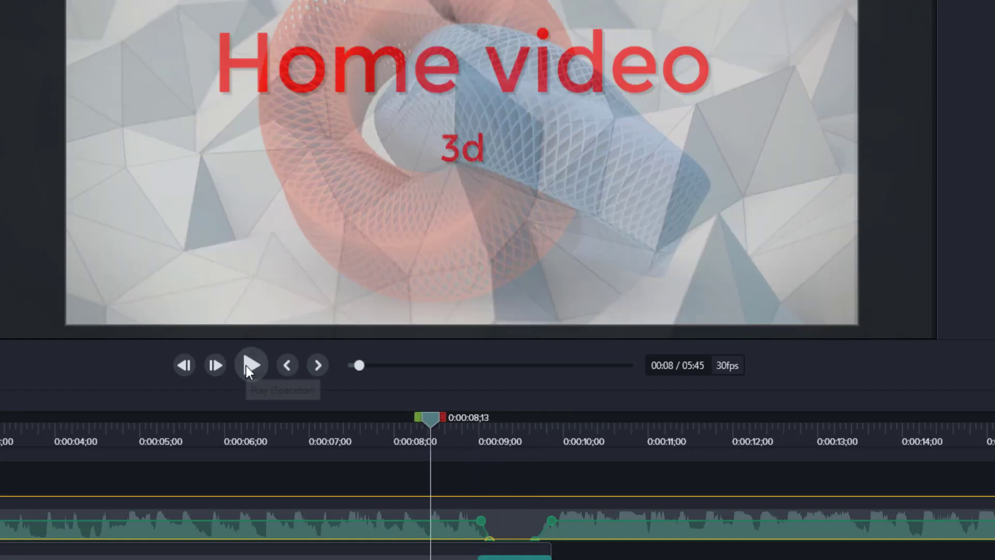
click(246, 366)
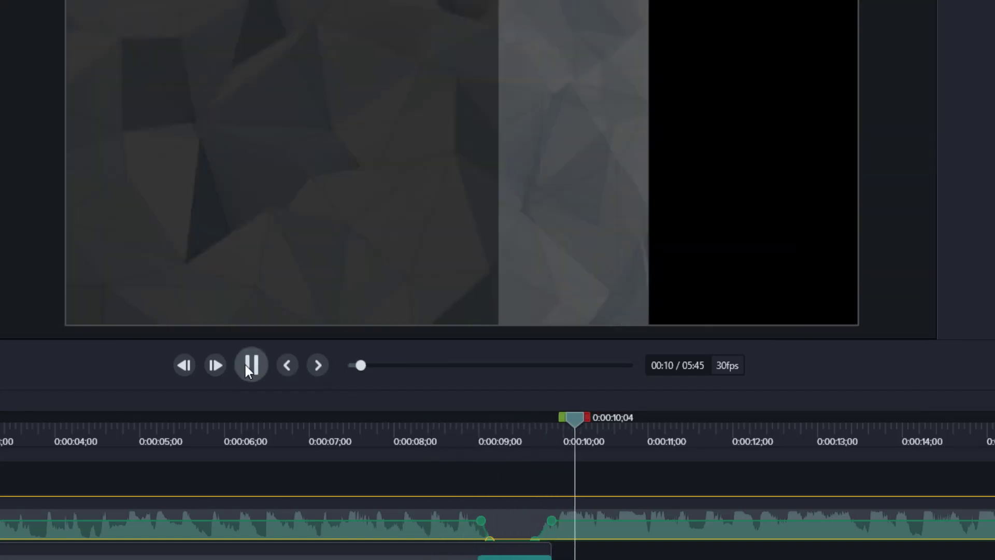
click(245, 365)
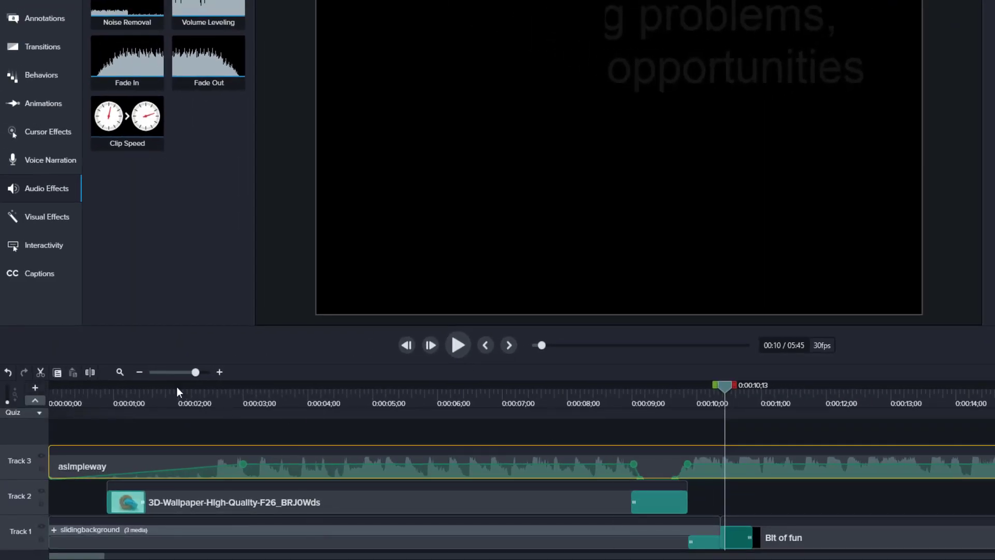
- Split the asimpleway music clip at 0:00:10;13 and again at 0:00:11;29
click(90, 372)
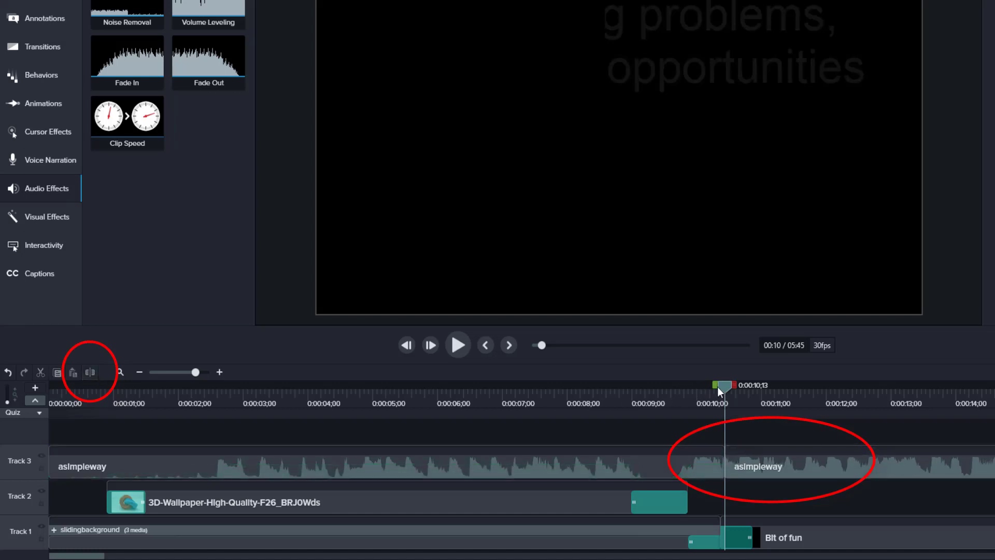
drag(723, 386, 823, 409)
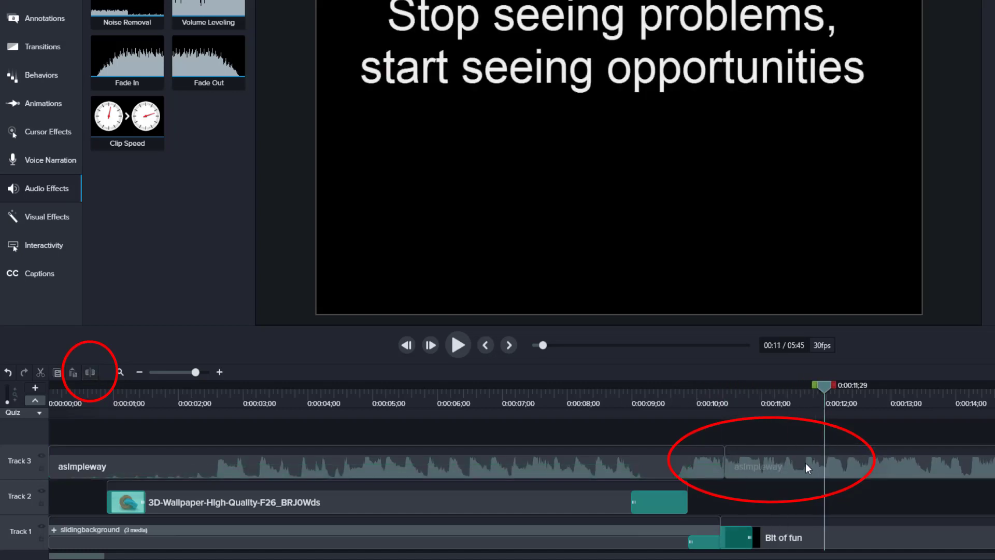
click(805, 467)
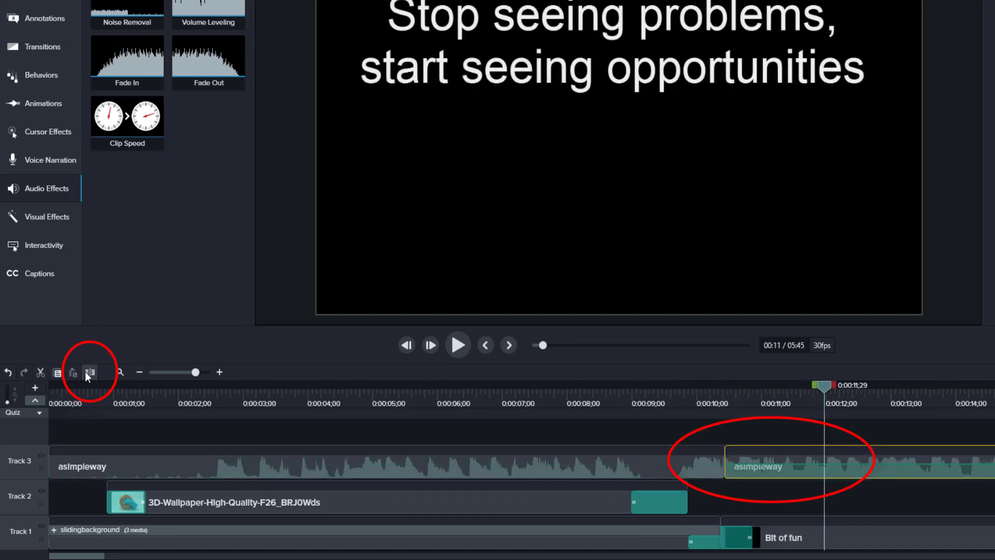
click(85, 371)
- Select all three pieces of the asimpleway clip on Track 3 and stitch them together
click(761, 463)
right_click(760, 462)
click(690, 453)
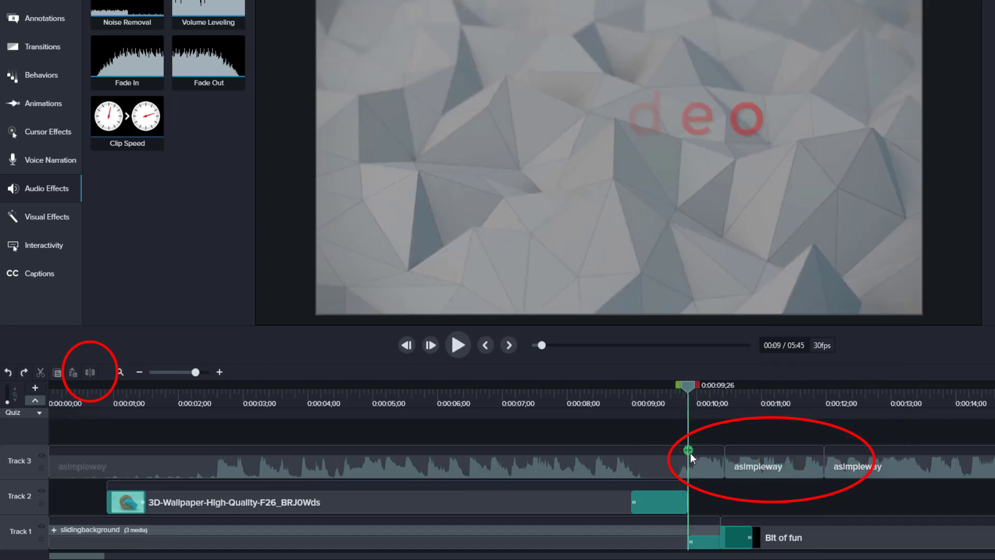
right_click(702, 466)
click(702, 466)
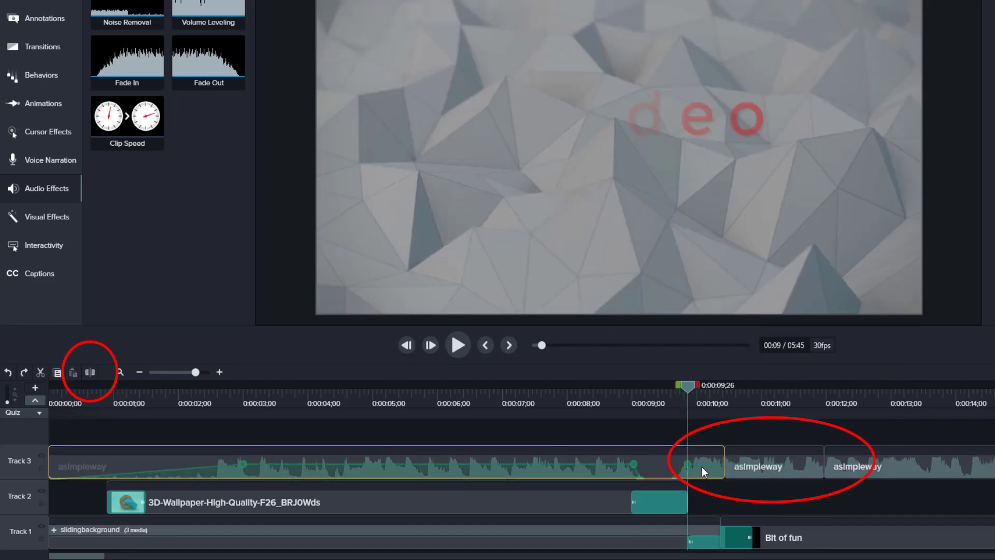
ctrl+click(760, 467)
ctrl+click(862, 466)
right_click(863, 465)
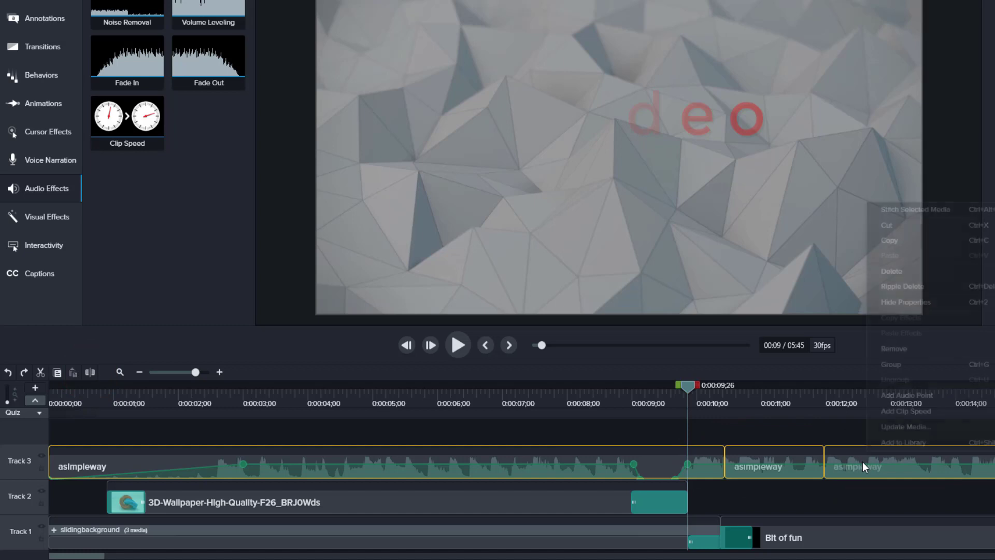
click(934, 208)
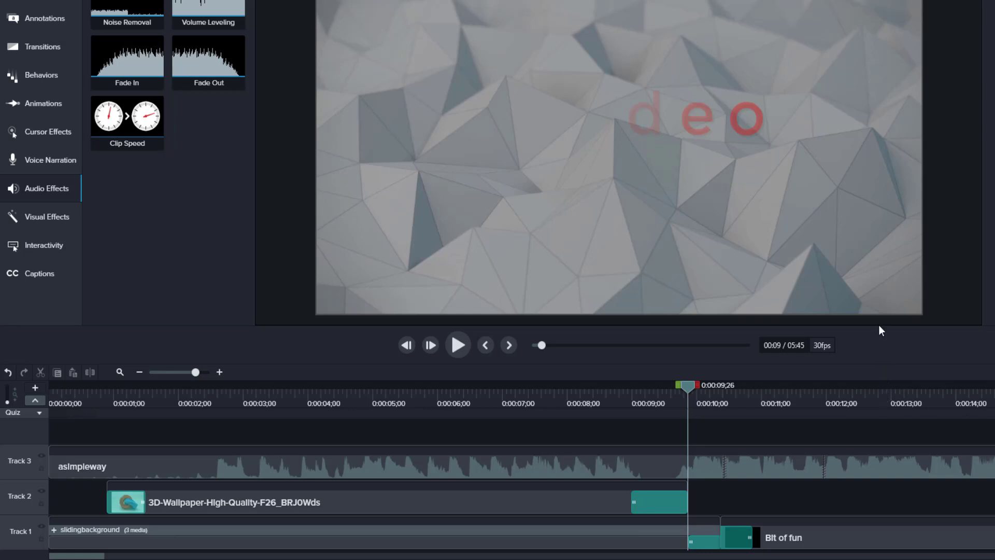
- Record a short voice narration starting at 0:00:09;06, where the music dips
drag(879, 327, 878, 264)
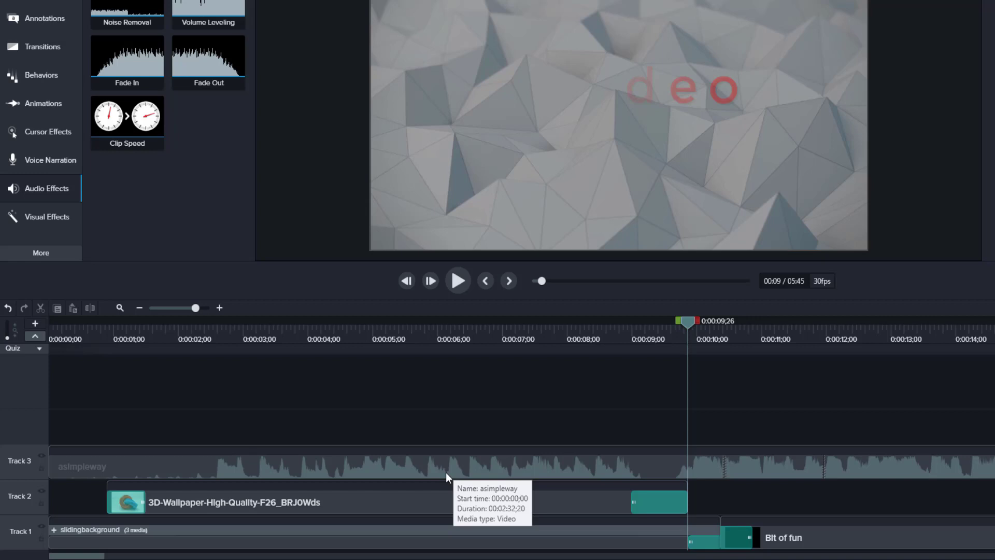
click(219, 309)
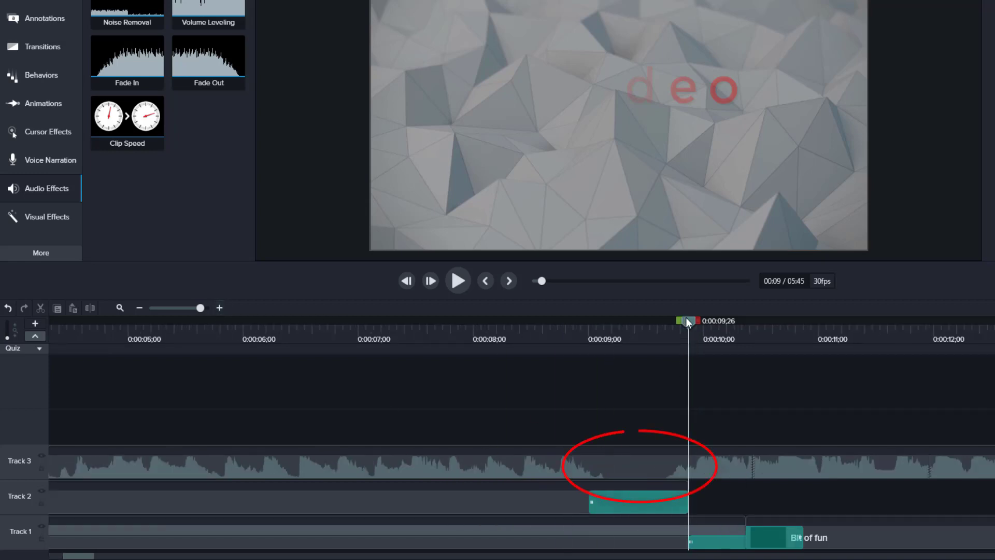
mouse_move(618, 345)
mouse_down()
mouse_move(602, 352)
mouse_move(612, 353)
mouse_up()
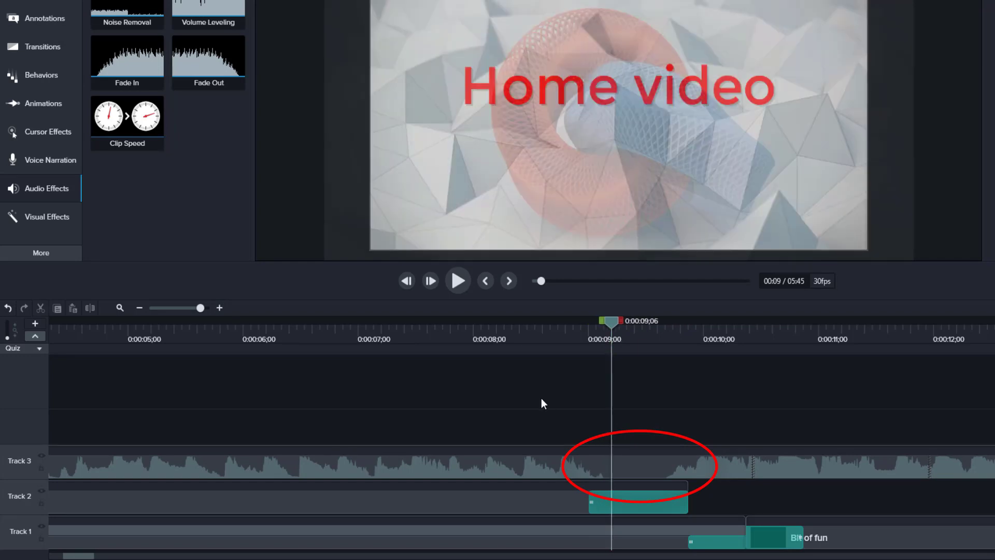
click(45, 162)
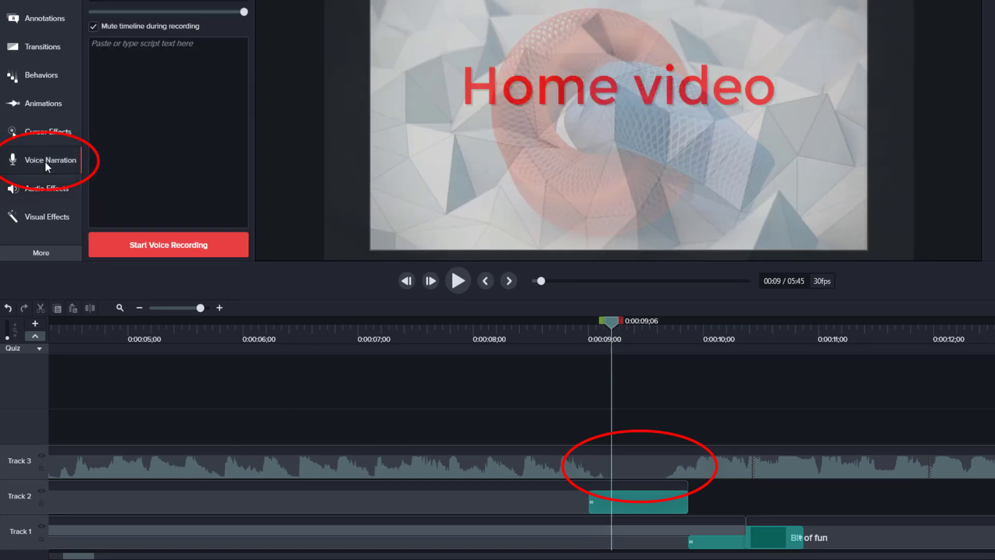
click(164, 245)
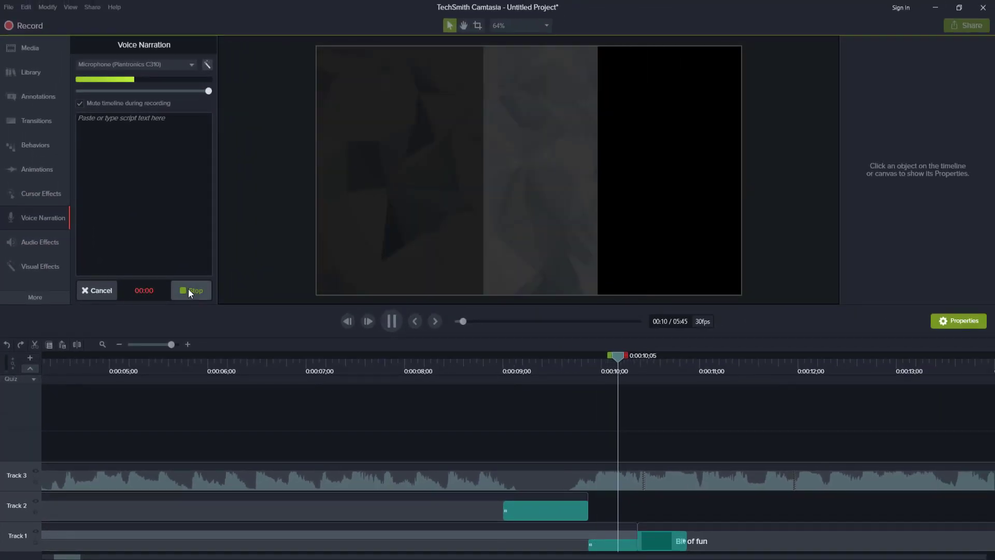
click(218, 251)
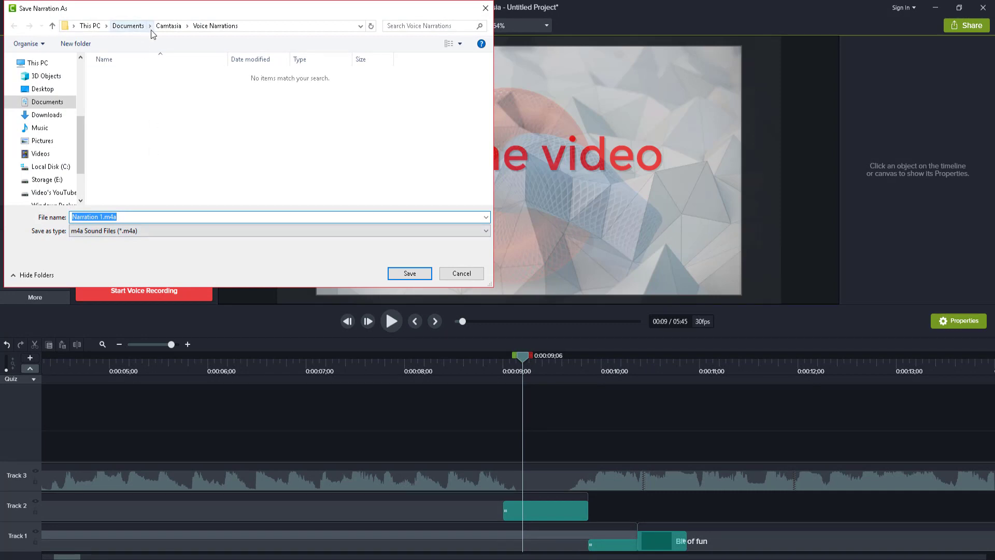
- Save the narration as Narration 1.m4a in the Camtasia video folder on the Desktop
click(26, 86)
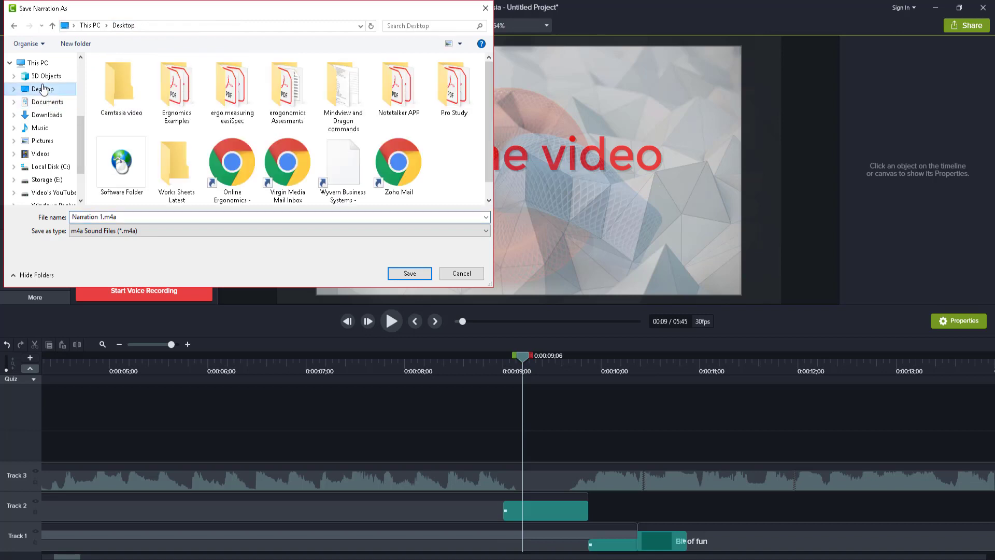
double_click(120, 78)
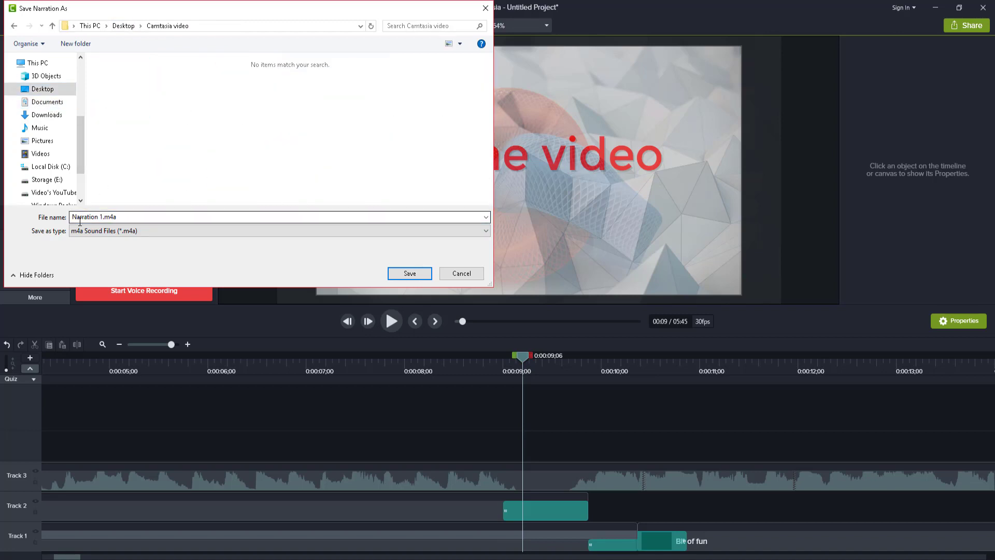
click(410, 273)
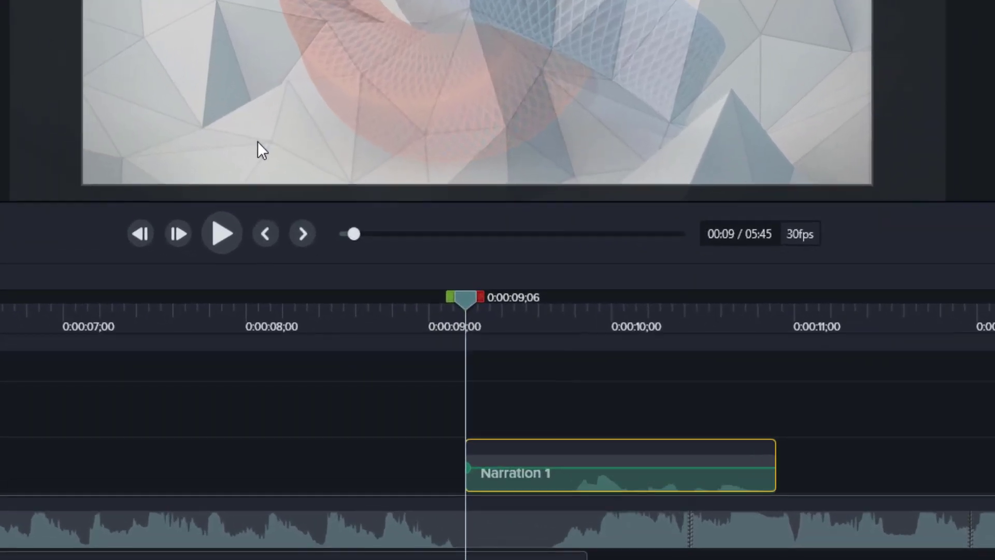
- Move the Narration 1 clip earlier on its track so it starts at about 0:00:08;12
click(257, 142)
click(612, 371)
click(524, 385)
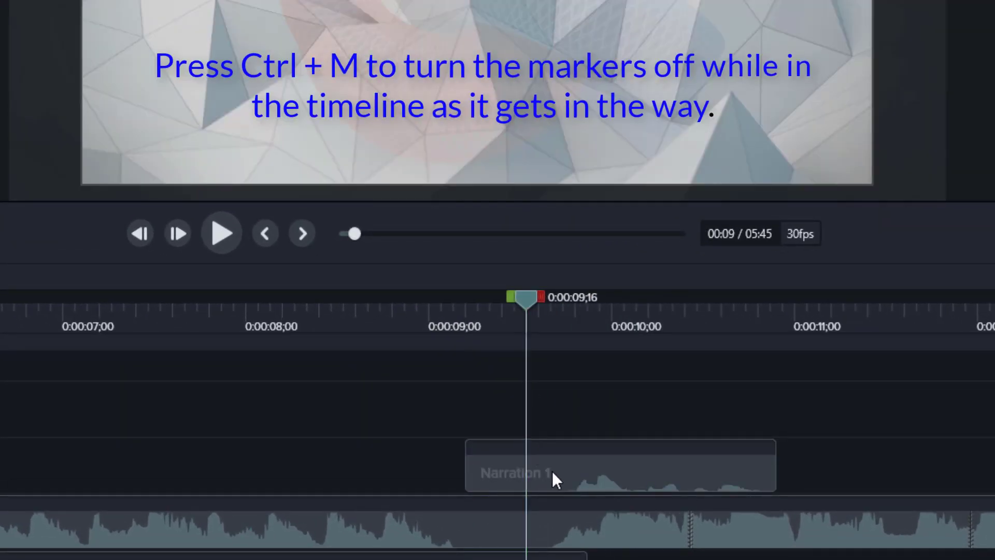
click(552, 469)
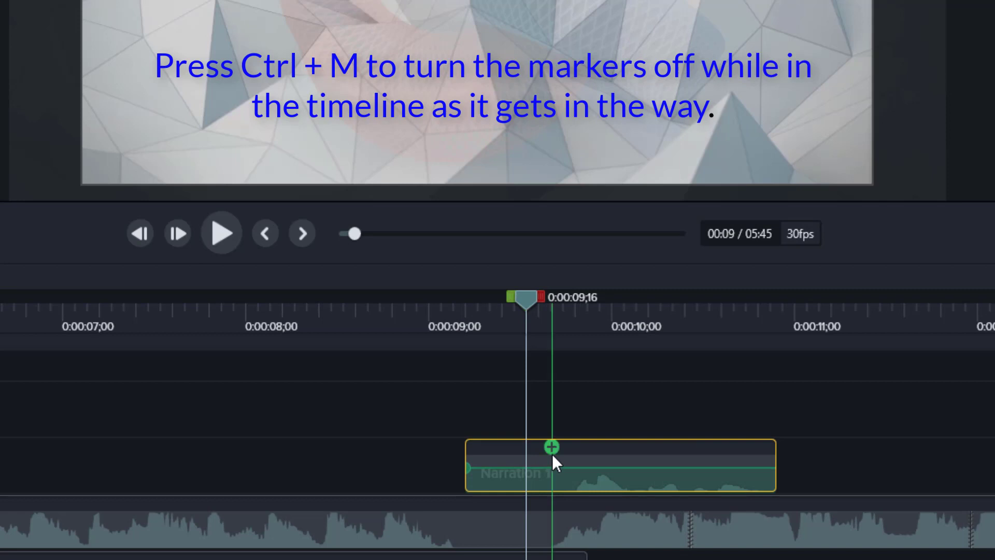
click(637, 296)
drag(620, 307, 386, 331)
drag(552, 474, 407, 483)
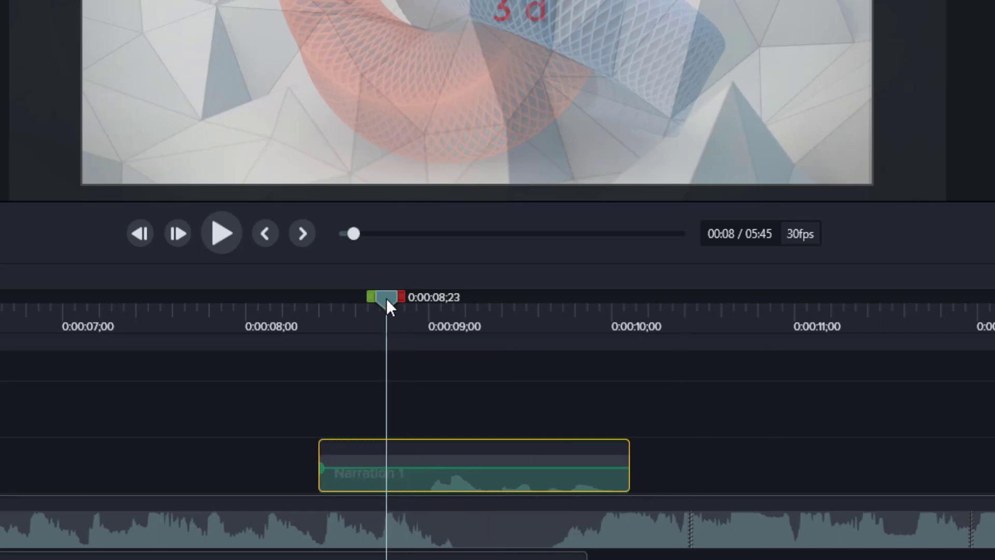
- Split the Narration 1 clip at about 0:00:08;29, where the speech begins, and at 0:00:10;01
drag(387, 297, 615, 340)
key(s)
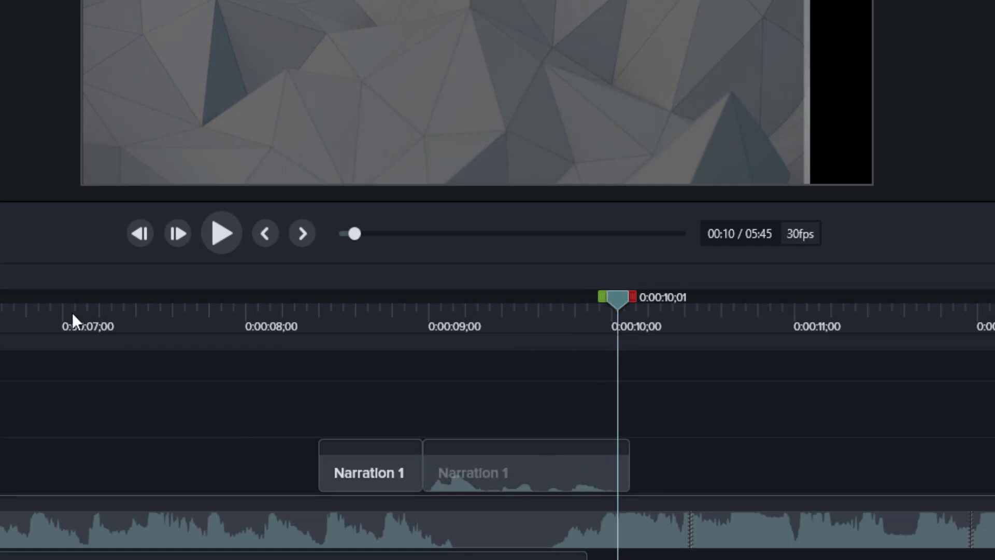
click(524, 469)
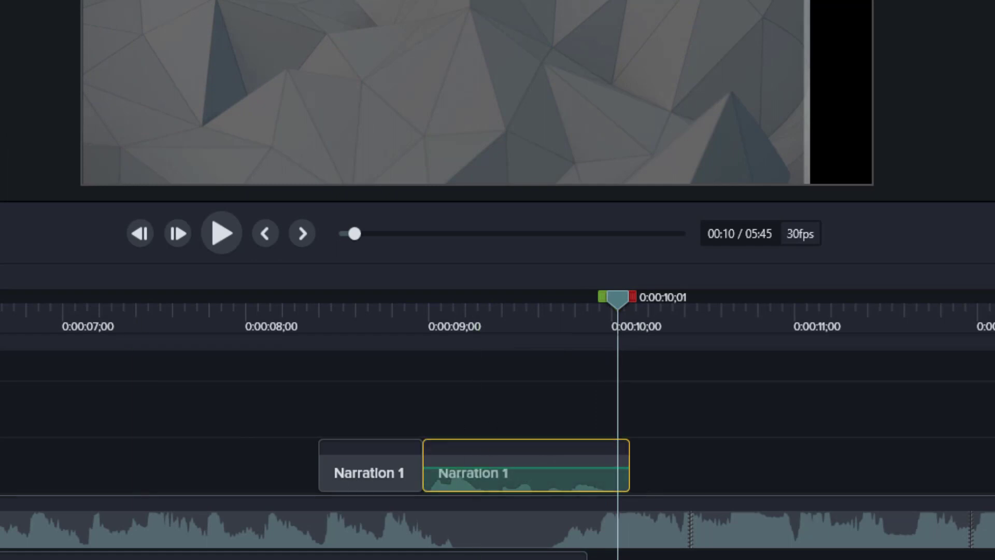
key(s)
- Delete the leading and trailing pieces of Narration 1, and play the section around the remaining clip
click(623, 465)
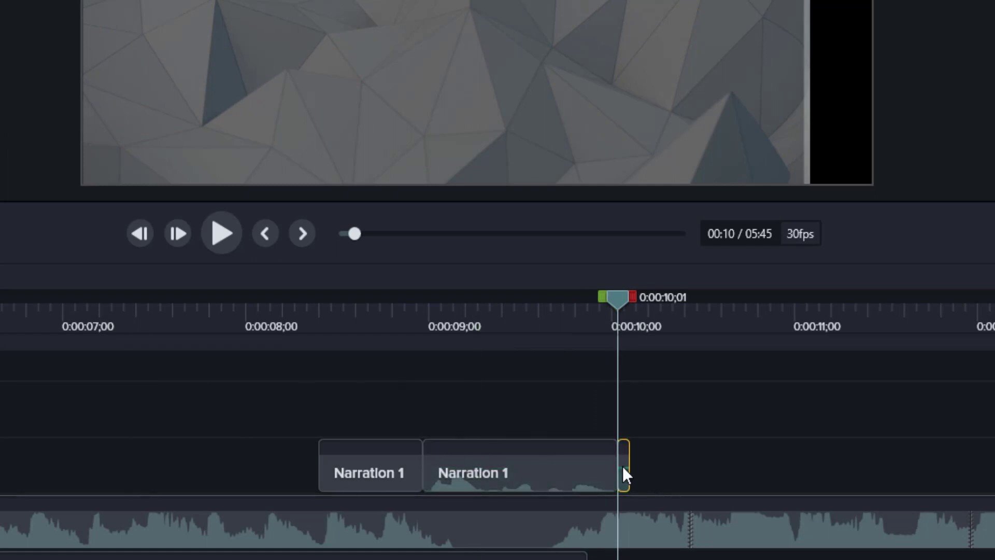
click(354, 468)
right_click(354, 467)
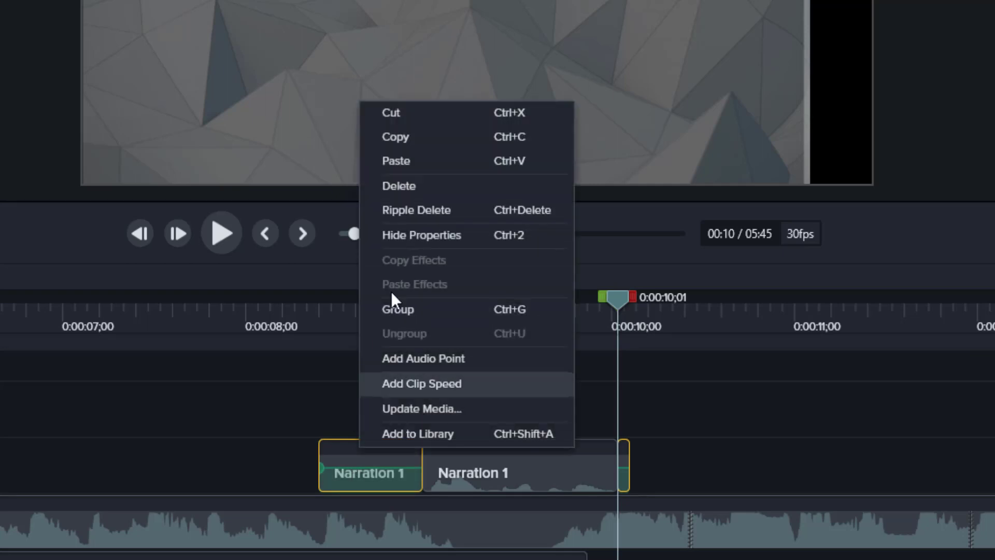
click(397, 187)
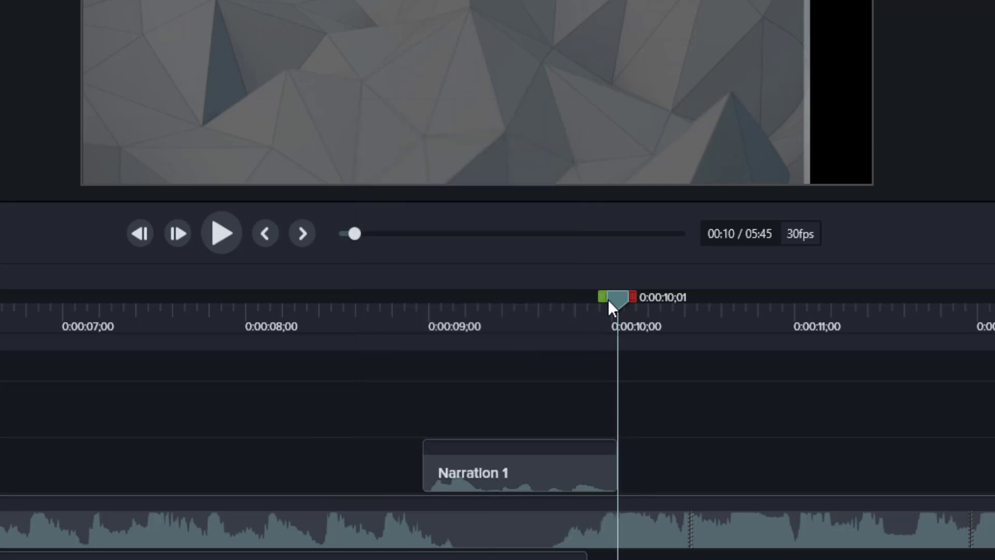
drag(610, 299, 398, 299)
click(221, 233)
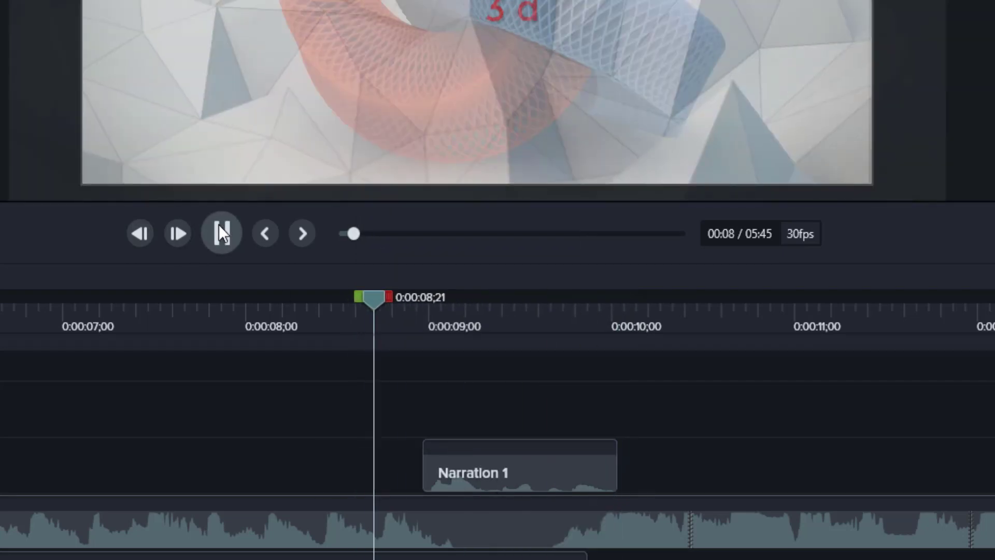
key(space)
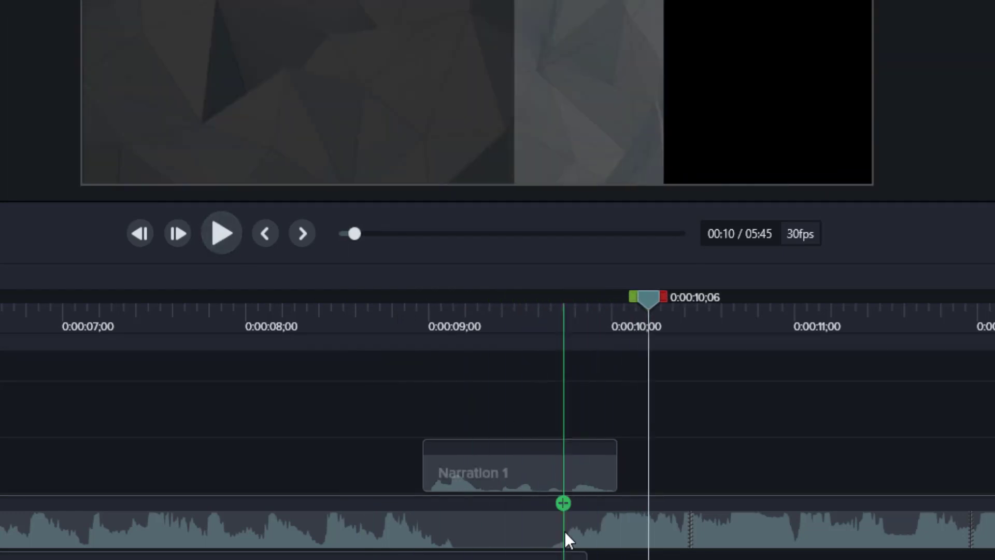
- Widen the asimpleway clip's silent dip around Narration 1 by moving its audio points outward to either side of the narration
click(572, 535)
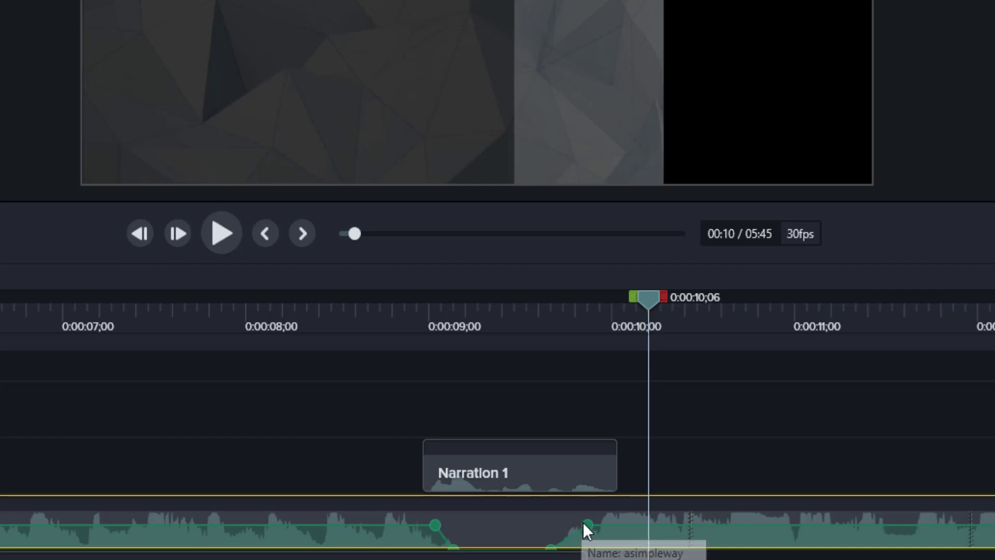
drag(583, 523, 632, 514)
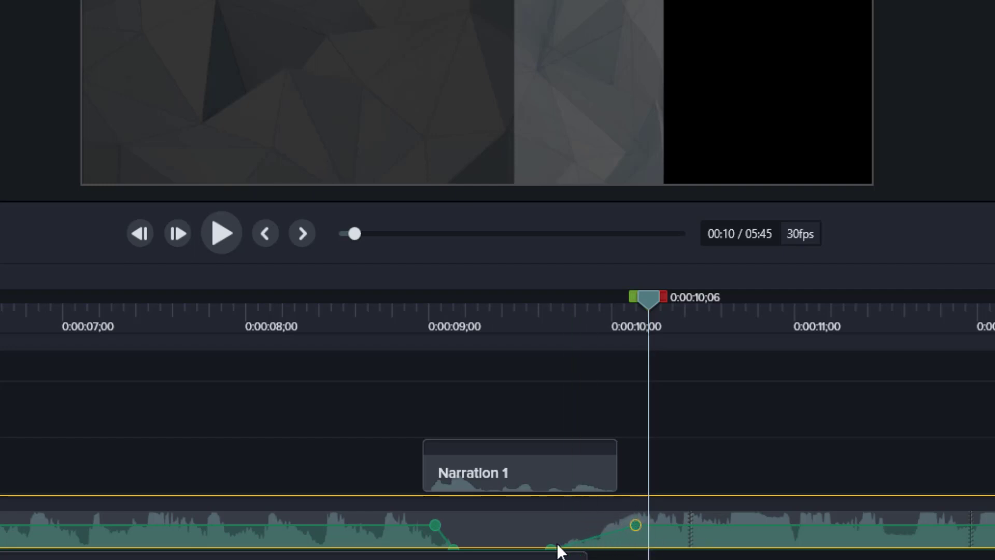
drag(552, 547, 605, 552)
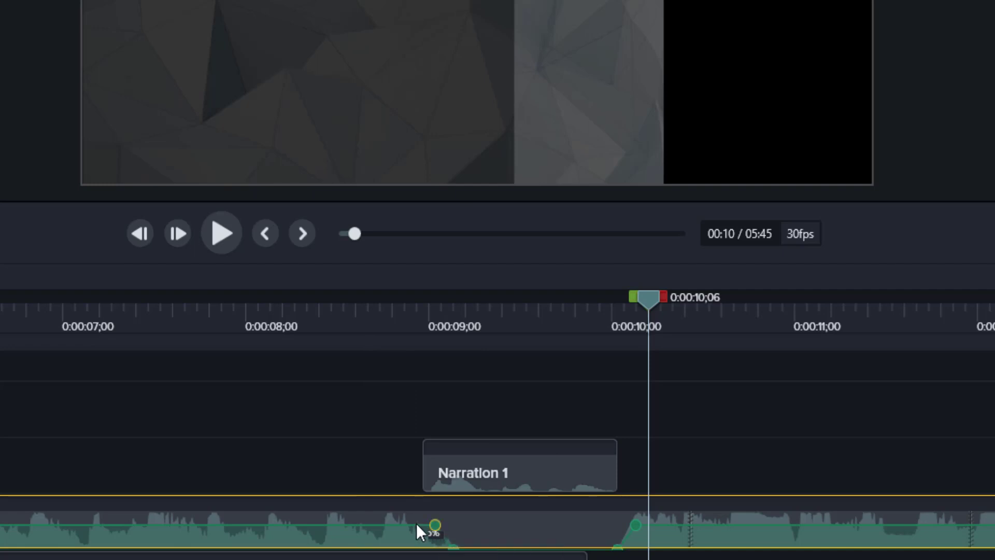
drag(435, 525, 386, 525)
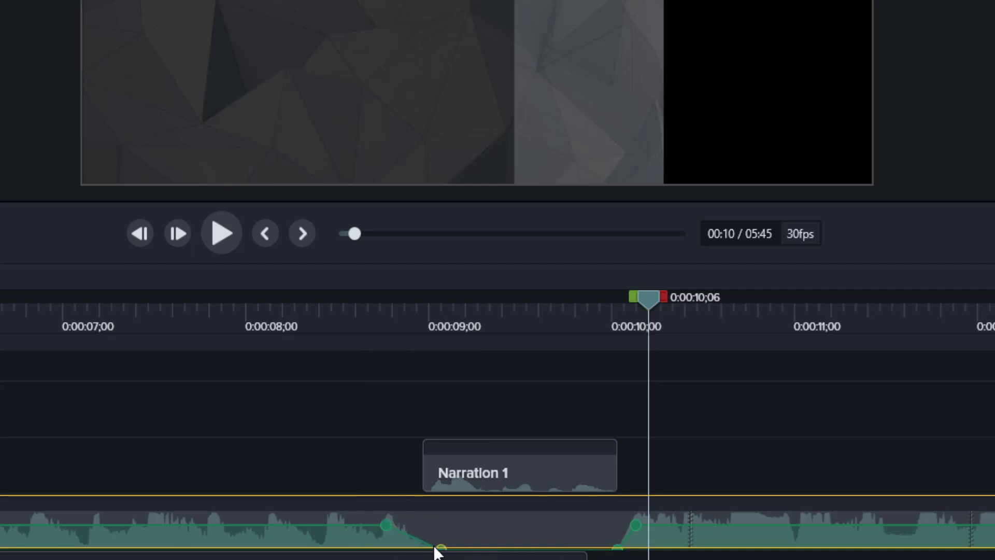
- Play the section from 0:00:08;19, and raise the volume of the Narration 1 clip
drag(646, 298, 354, 341)
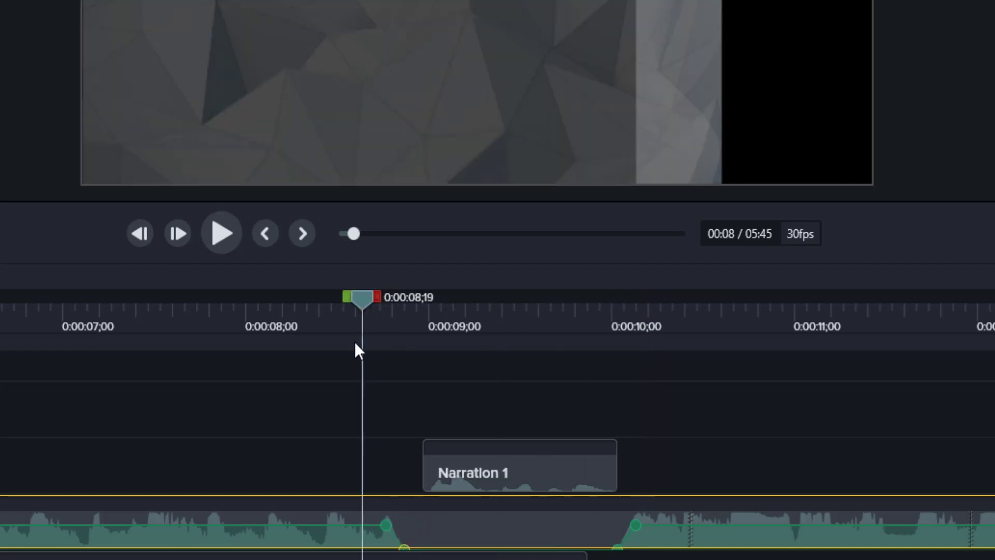
click(220, 233)
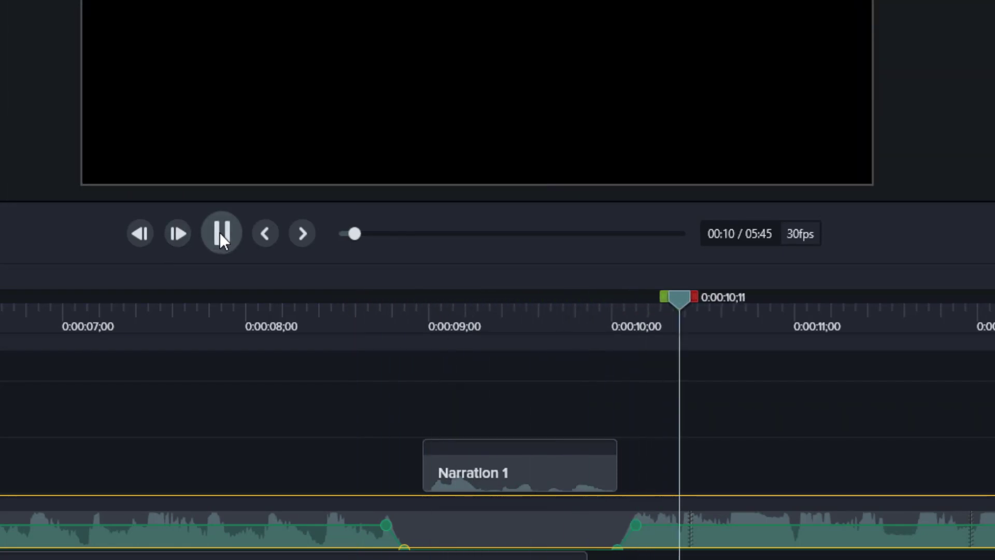
click(220, 233)
click(509, 477)
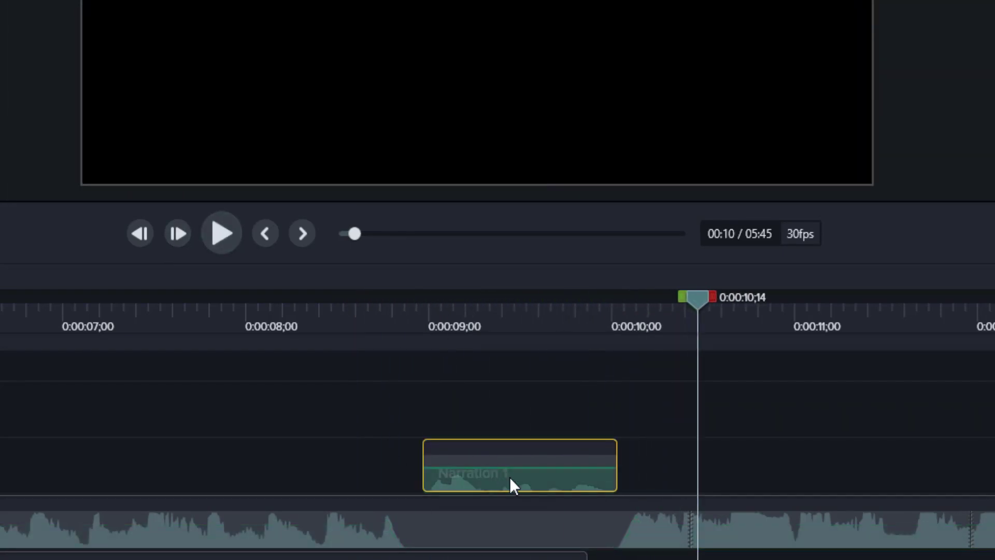
drag(517, 466, 517, 462)
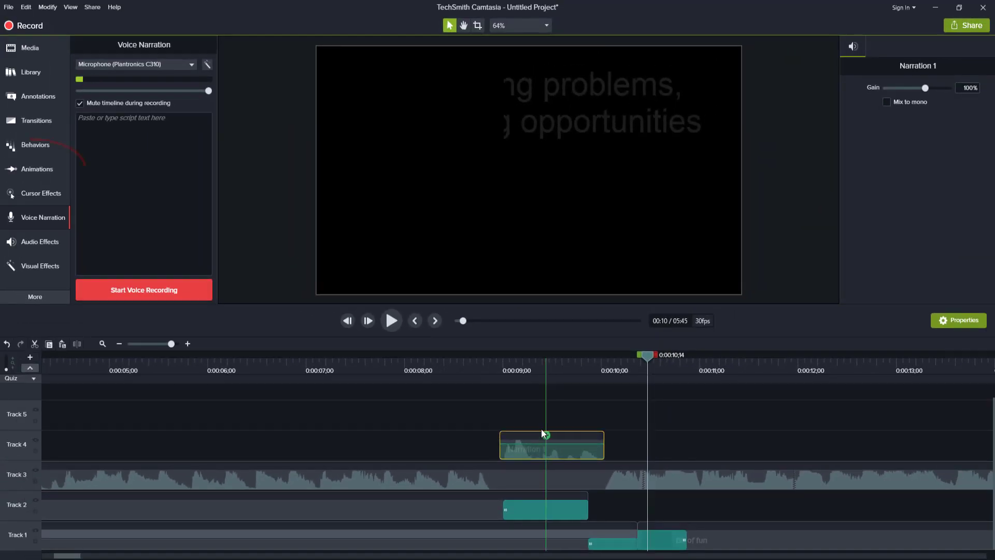
- Add a Zoom-n-Pan animation to the Bit of fun clip at 0:02:57;03, zoomed to 200% and repositioned to about X 212.5, Y -181.3
click(41, 173)
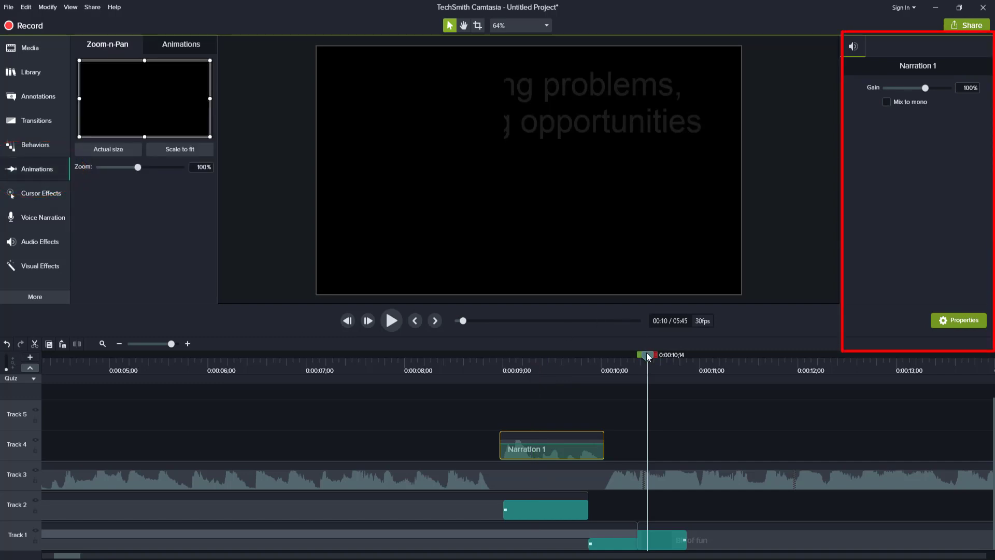
drag(647, 356, 810, 400)
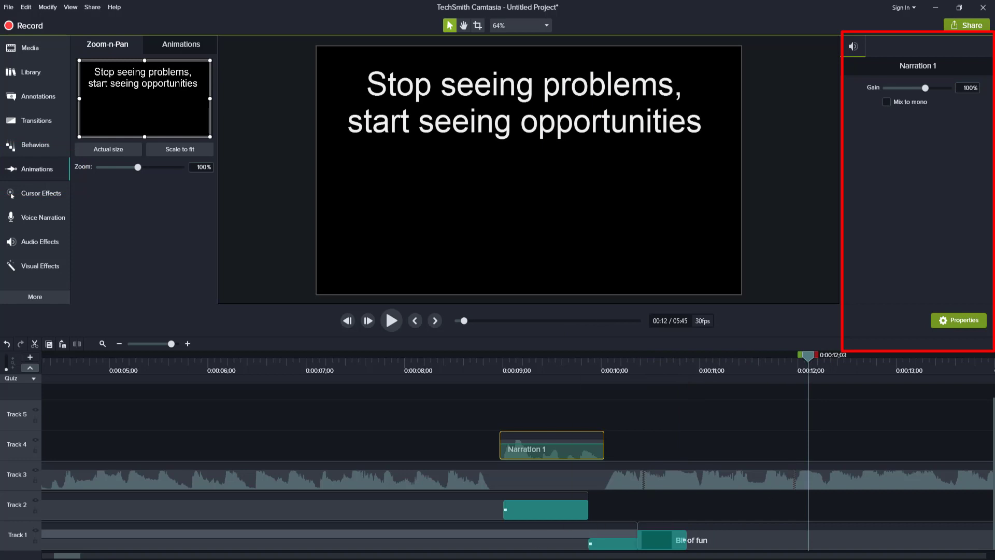
drag(72, 555, 83, 556)
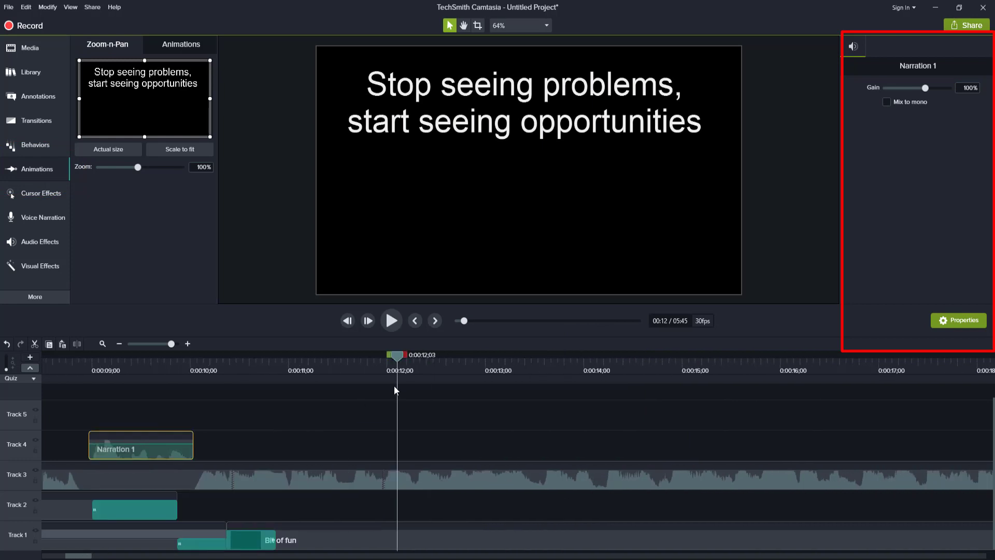
click(550, 320)
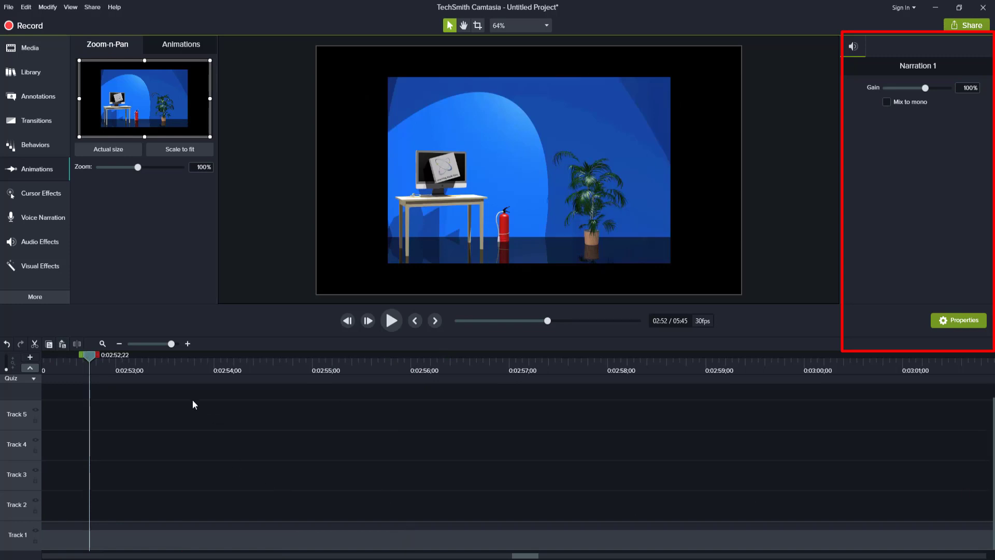
drag(89, 360, 518, 418)
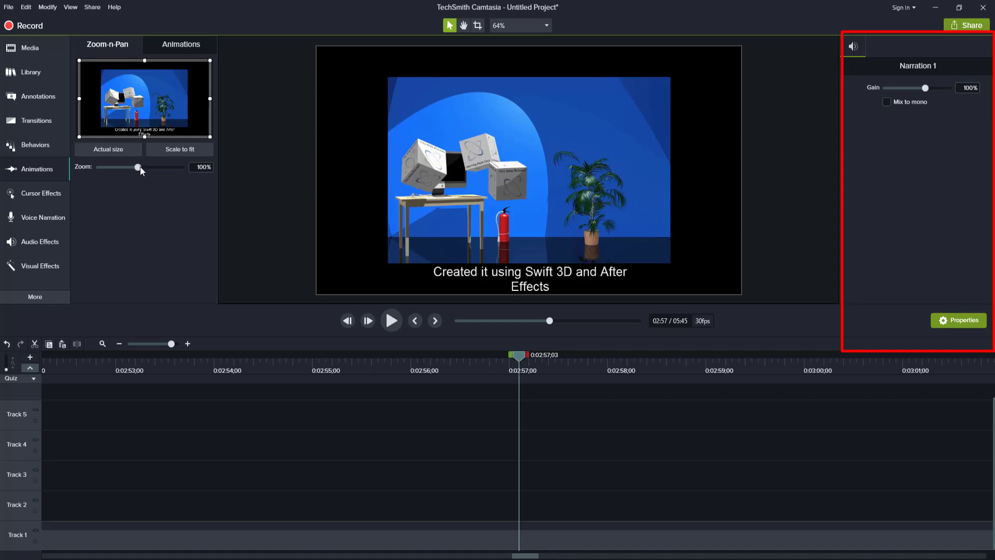
drag(140, 167, 194, 179)
click(501, 180)
drag(502, 180, 524, 215)
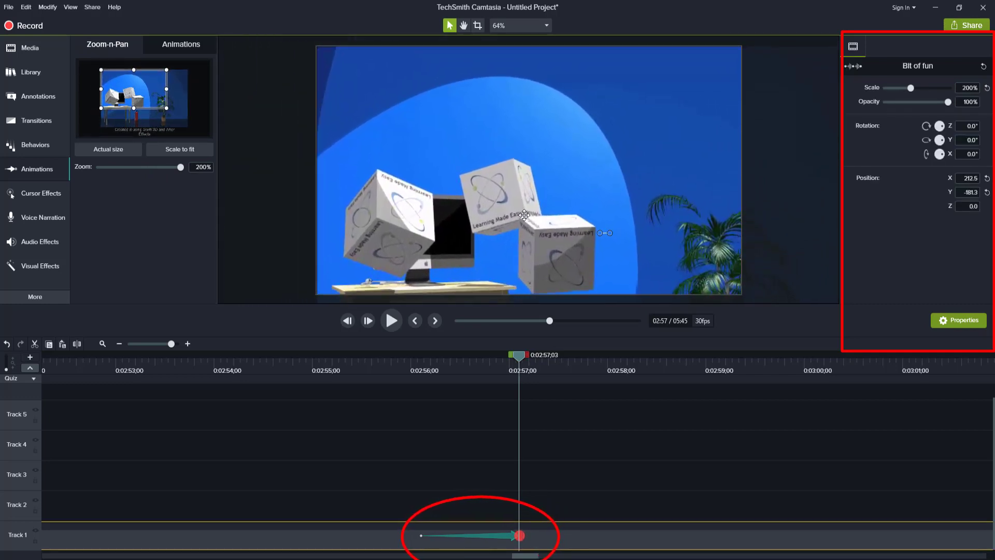
- Set the animation's zoom to 300% and reposition the clip to about X 555.6, Y -104.7, framing the cubes at 0:02:57;18
click(199, 166)
text(30%)
text(0)
key(Return)
drag(366, 122, 472, 182)
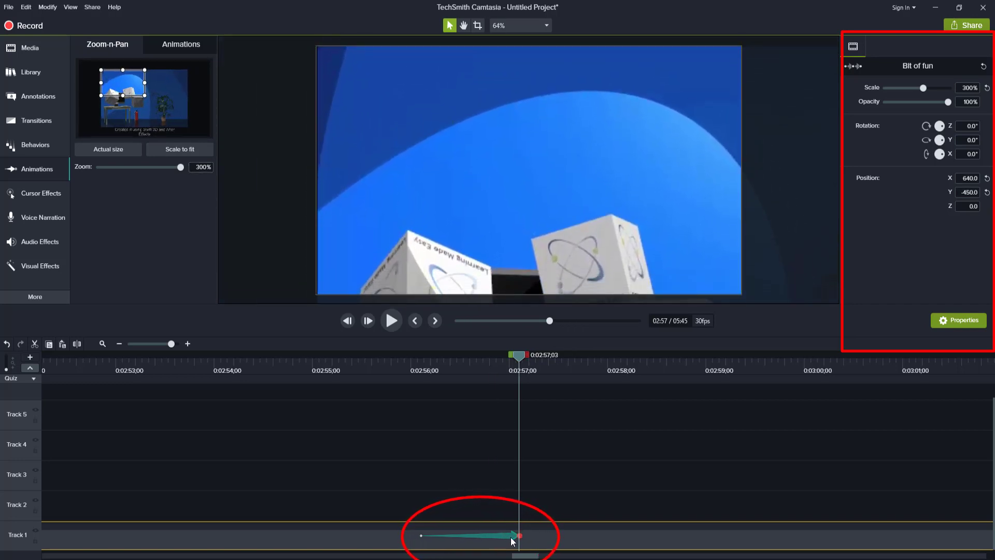
drag(518, 354, 568, 403)
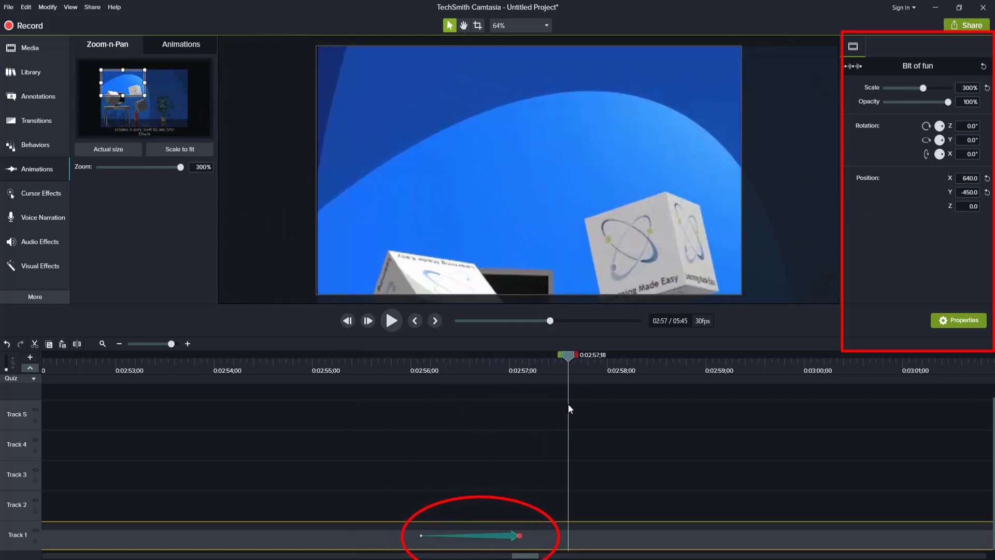
drag(493, 159, 503, 102)
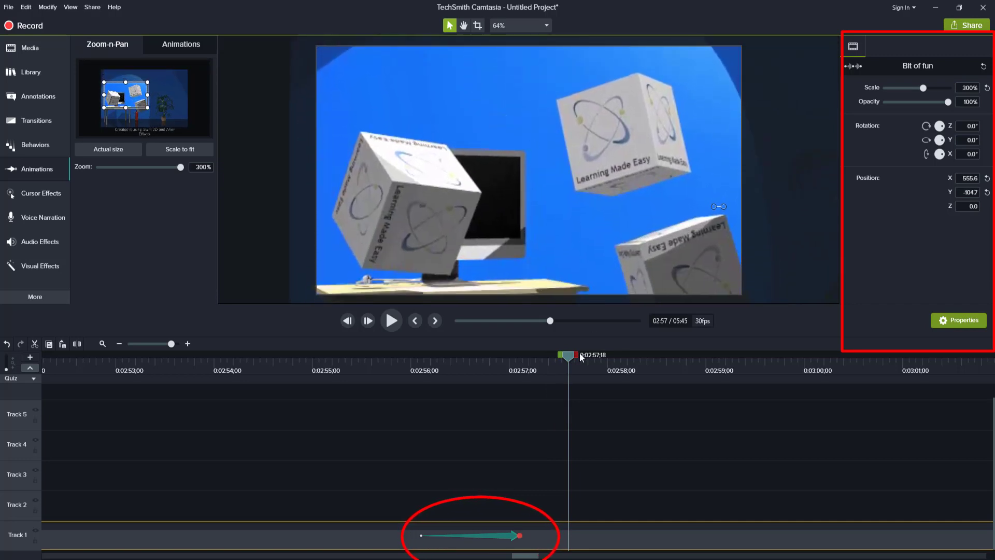
- Play the zoom-in animation from shortly before its start
drag(568, 357, 374, 396)
click(390, 317)
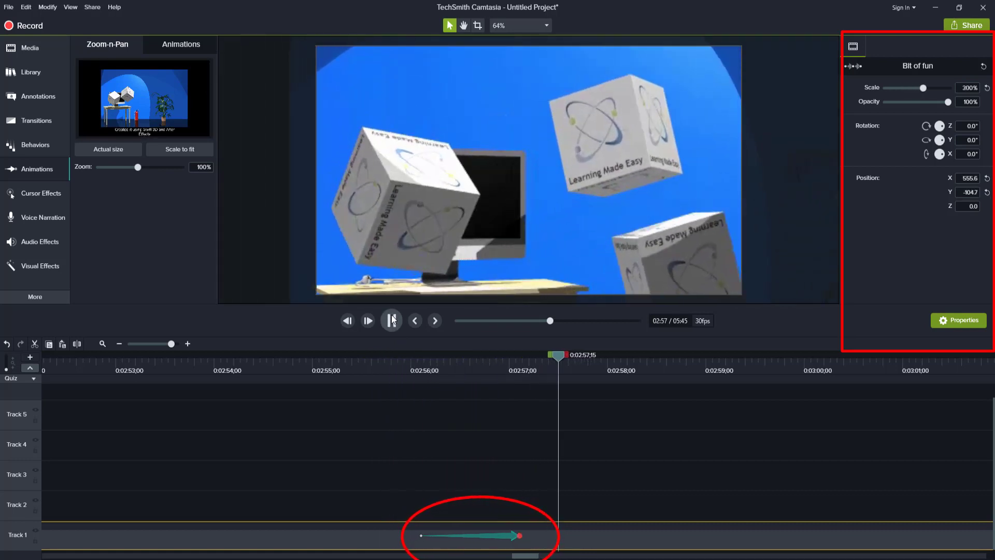
click(392, 319)
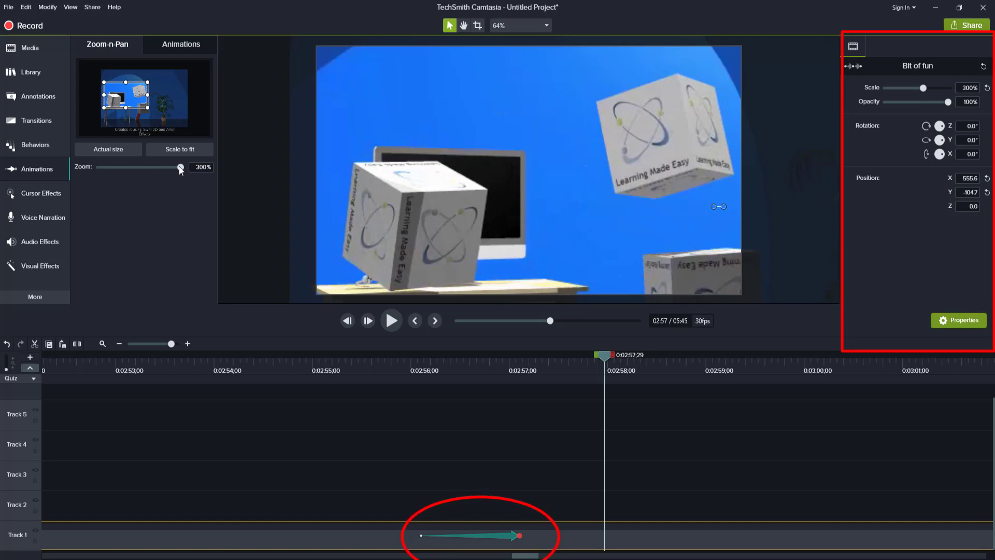
- Add a second Zoom-n-Pan animation at 0:02:57;29 that scales the view to fit, and play both animations
drag(179, 166, 146, 170)
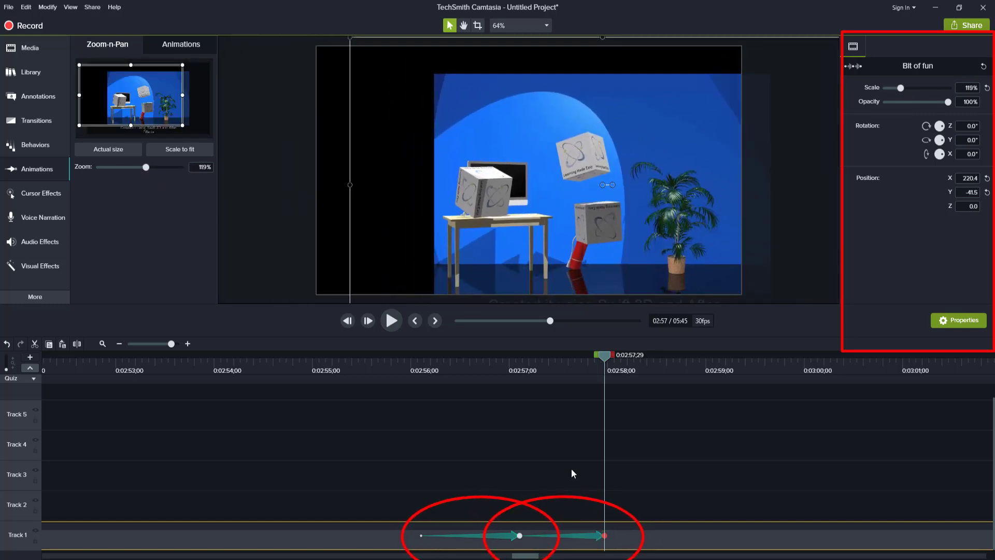
click(615, 492)
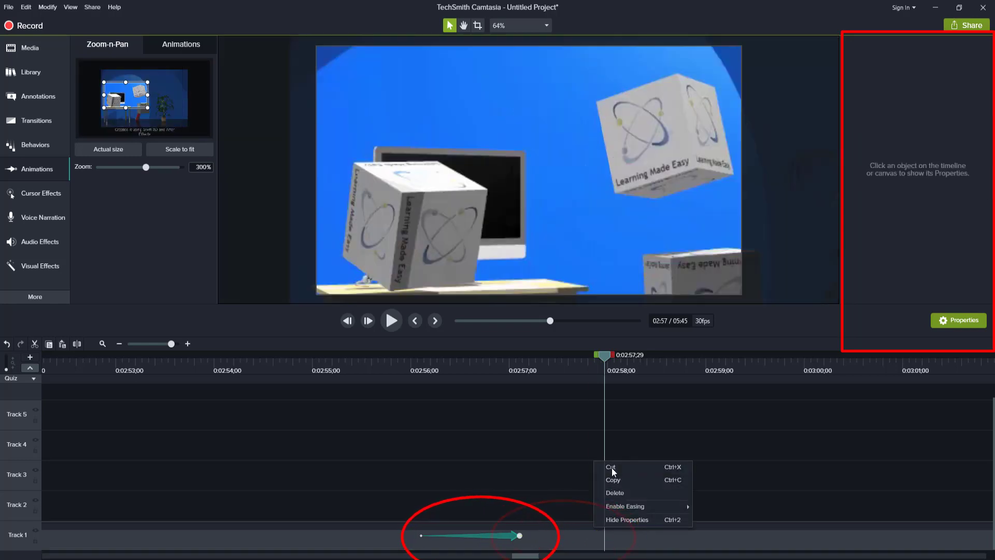
click(179, 148)
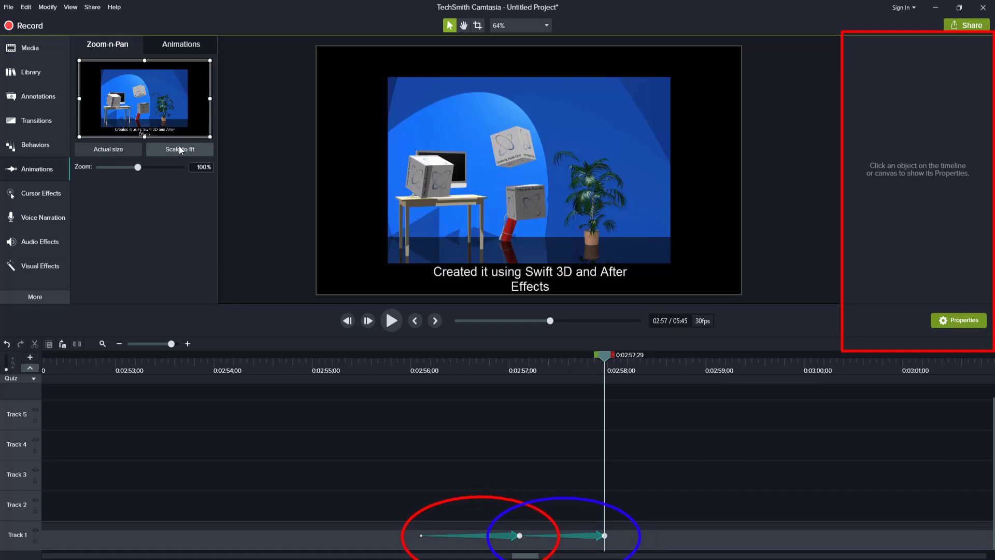
click(409, 365)
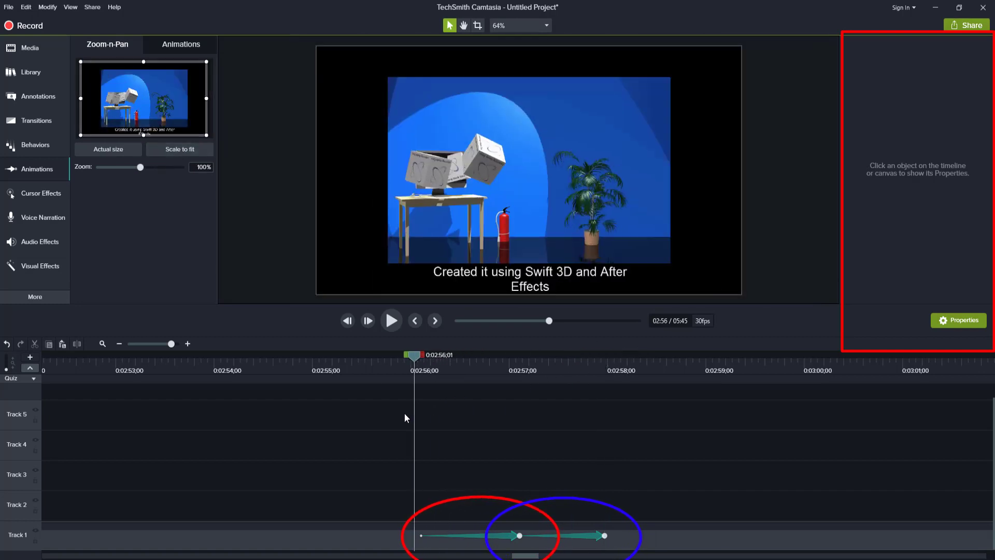
click(391, 320)
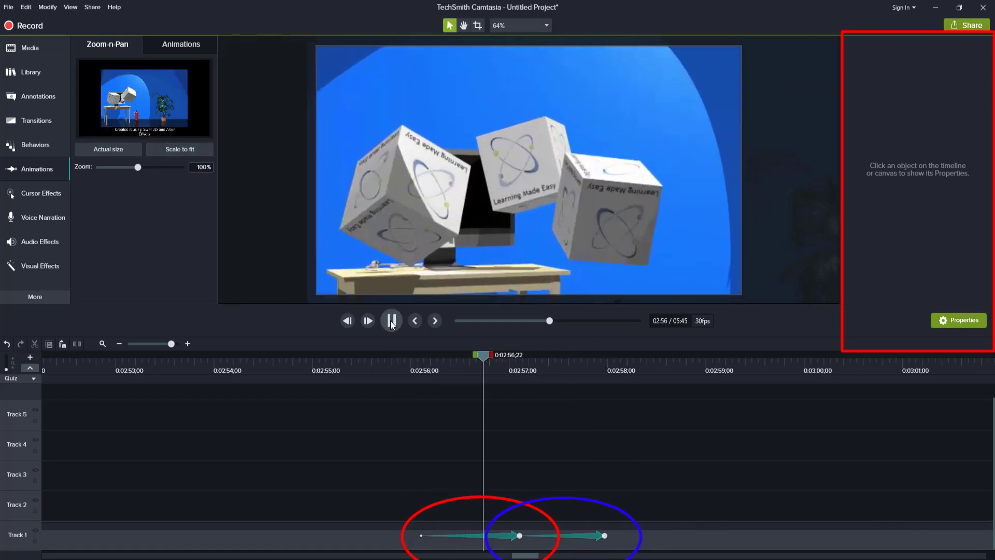
click(391, 321)
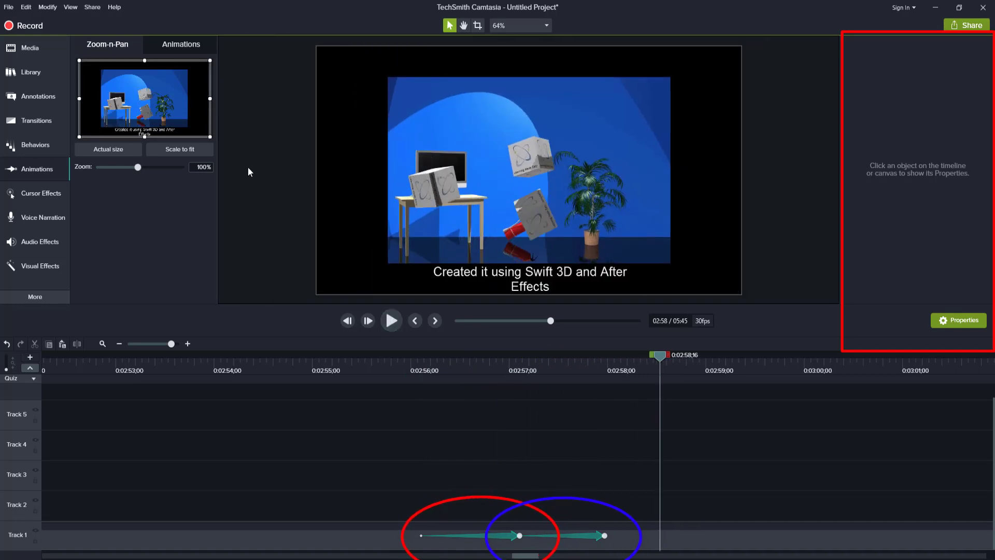
- Add a Tilt Left animation to the Bit of fun clip after the second zoom animation, and play the sequence
click(166, 46)
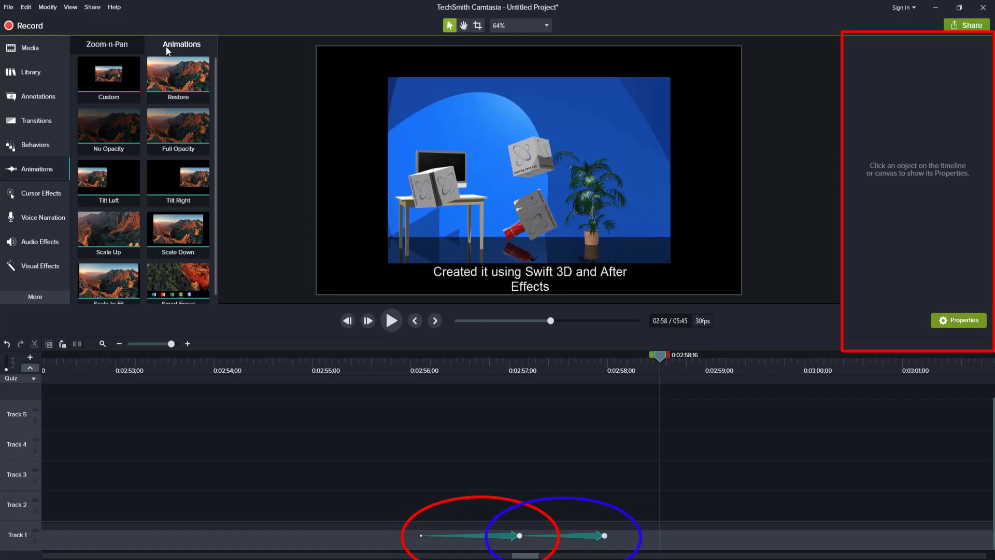
drag(215, 101, 221, 156)
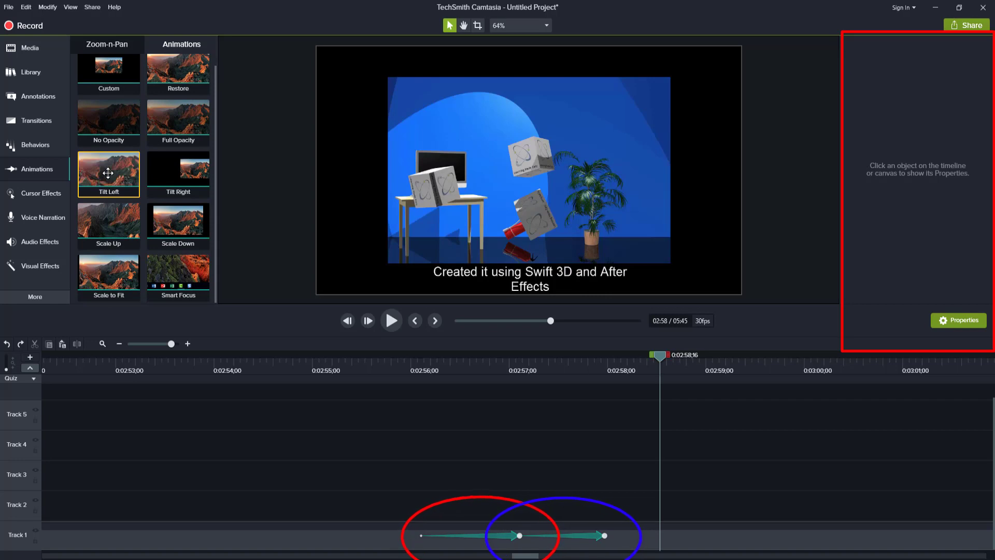
drag(104, 168, 616, 535)
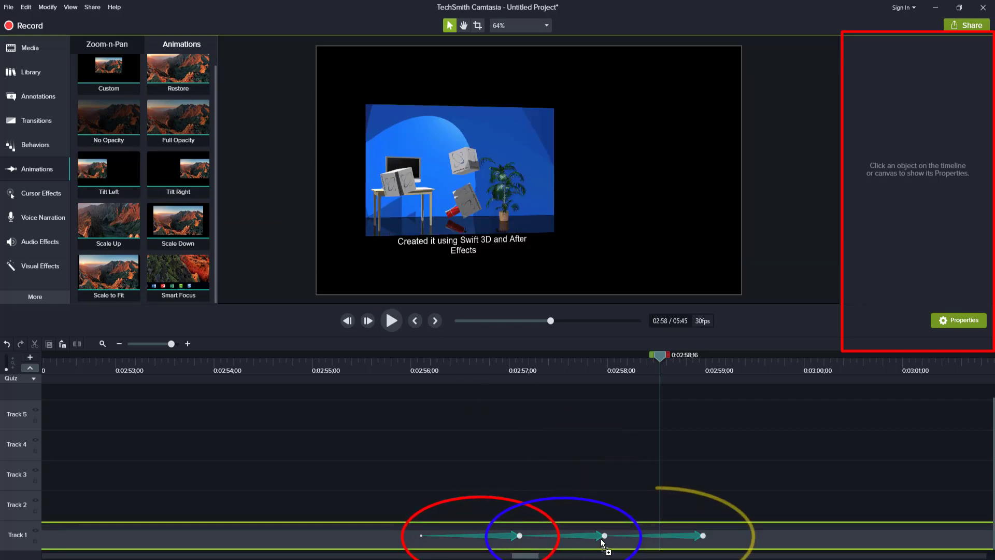
click(702, 369)
drag(702, 355, 401, 363)
click(391, 320)
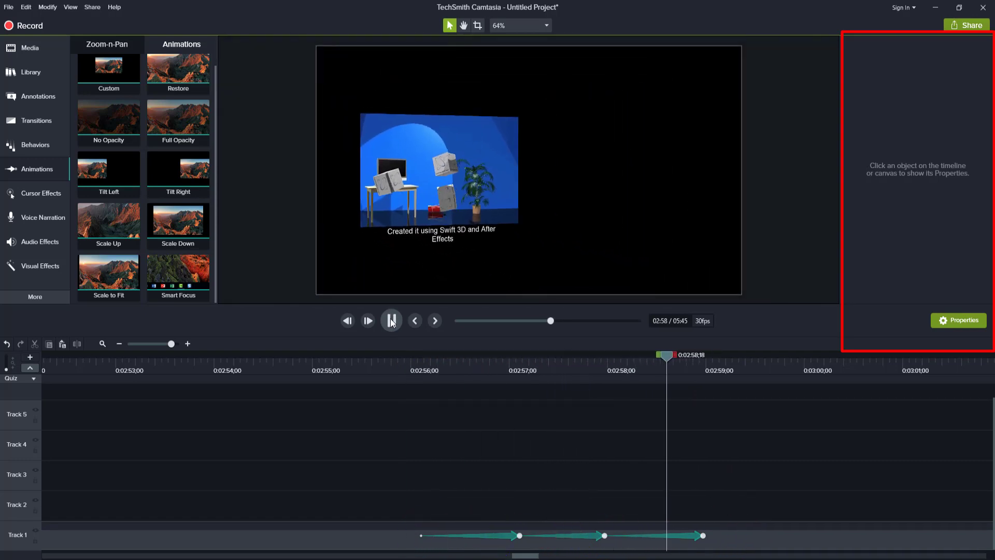
click(392, 321)
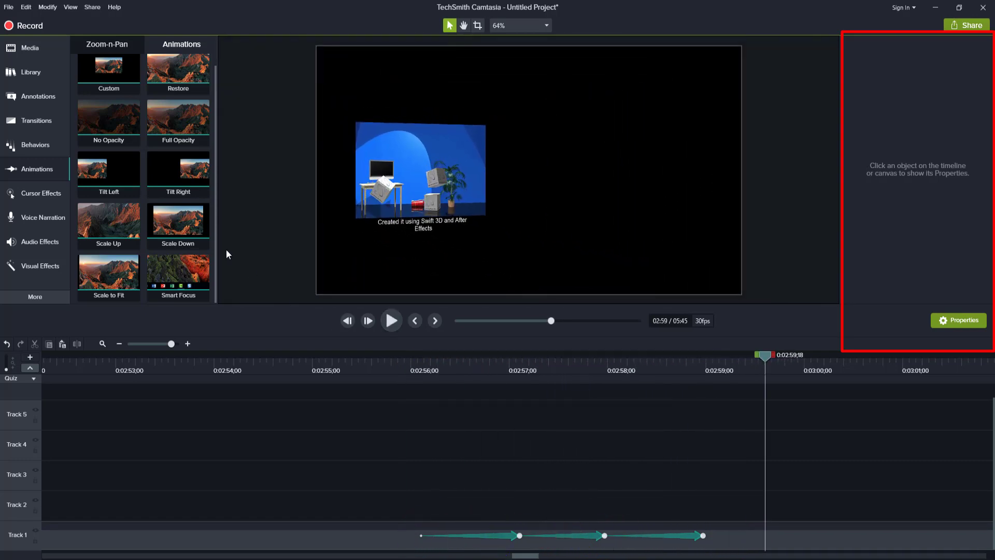
- Add Tilt Right and Scale Up animations after the Tilt Left one on the Bit of fun clip, and play the sequence
drag(180, 166, 751, 539)
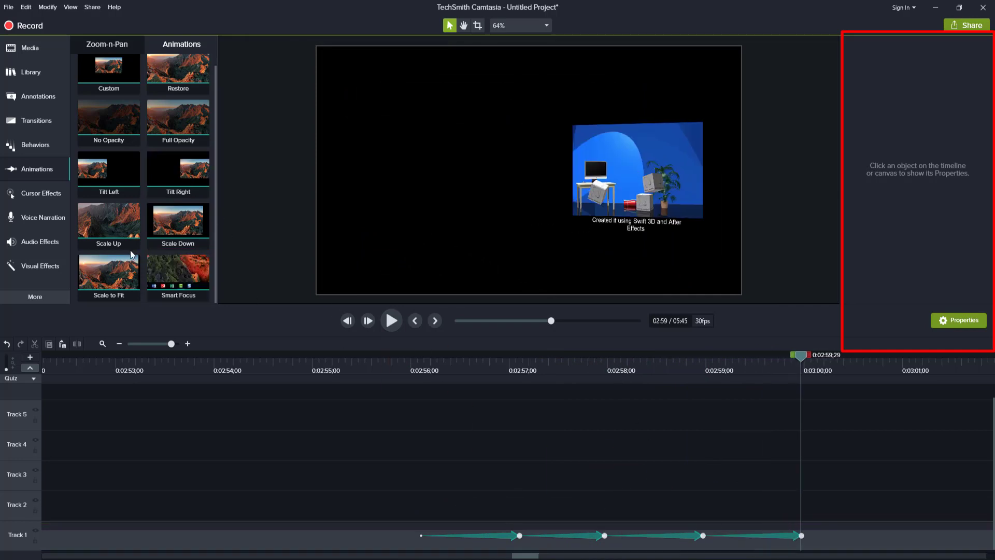
drag(324, 352, 855, 538)
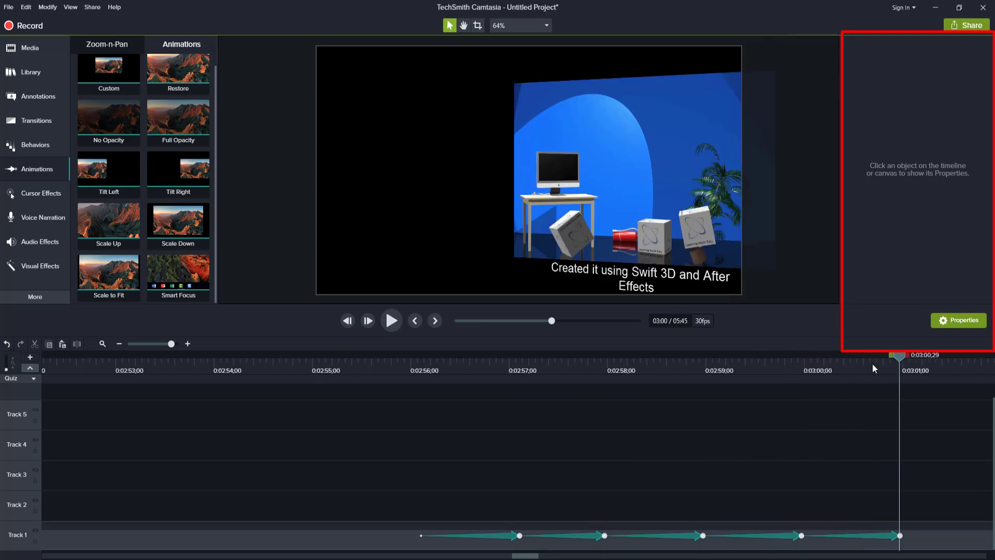
drag(895, 359, 402, 447)
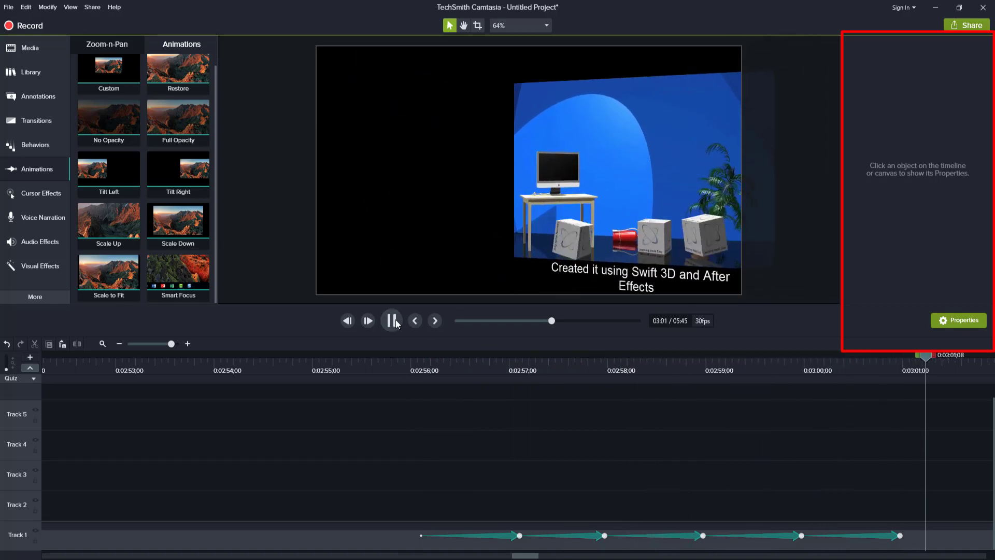
click(392, 321)
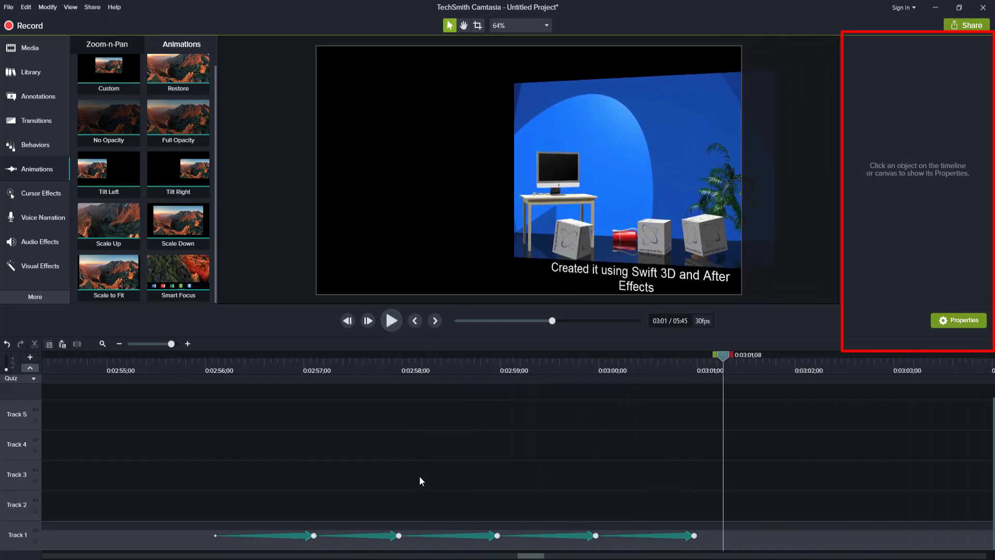
- Add a Scale to Fit animation at the end of the Bit of fun clip's animation sequence, and play it through
drag(108, 272, 739, 530)
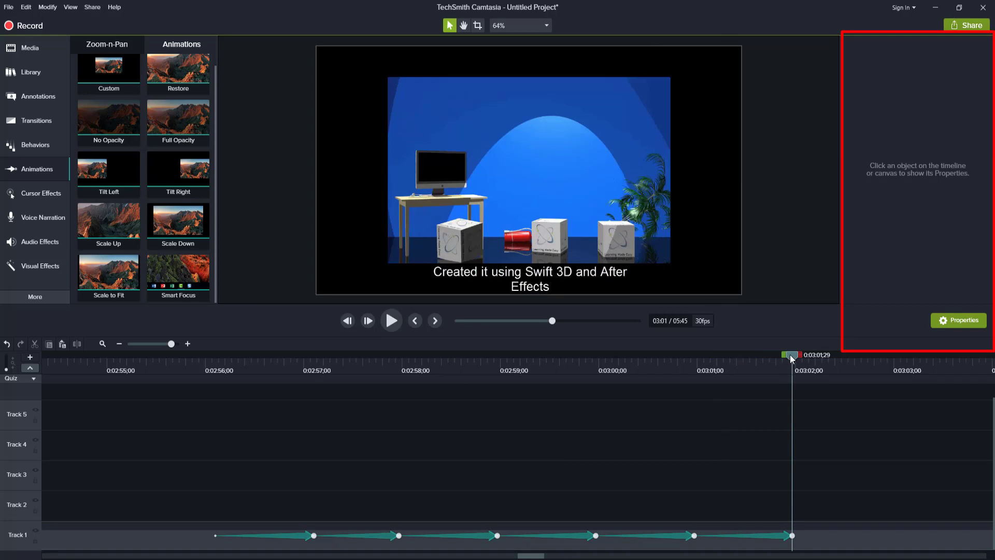
drag(792, 358, 202, 454)
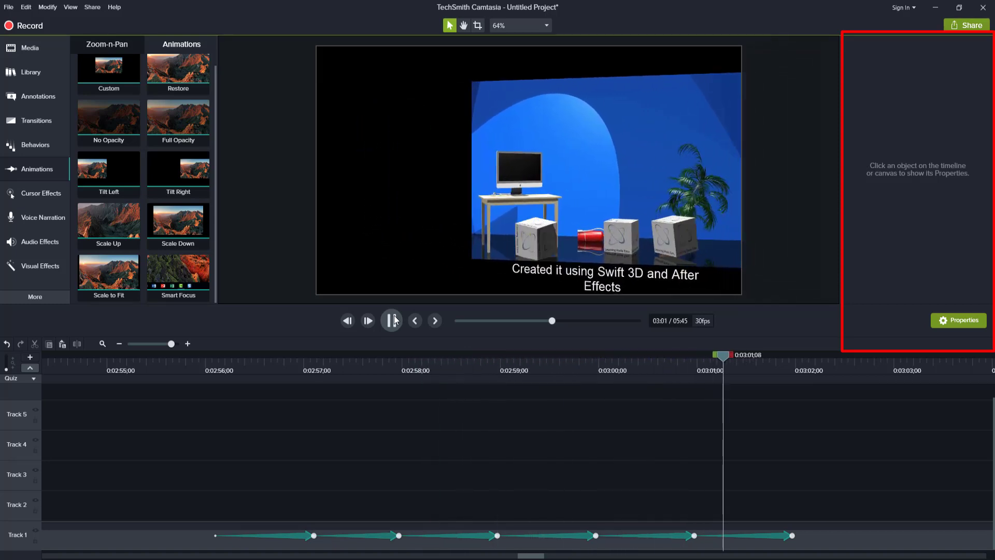
click(391, 320)
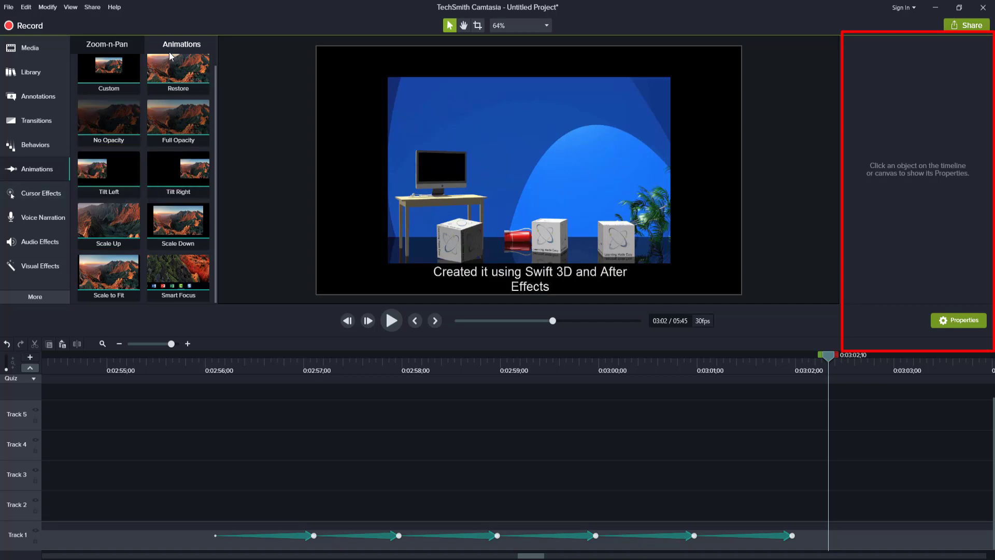
click(95, 45)
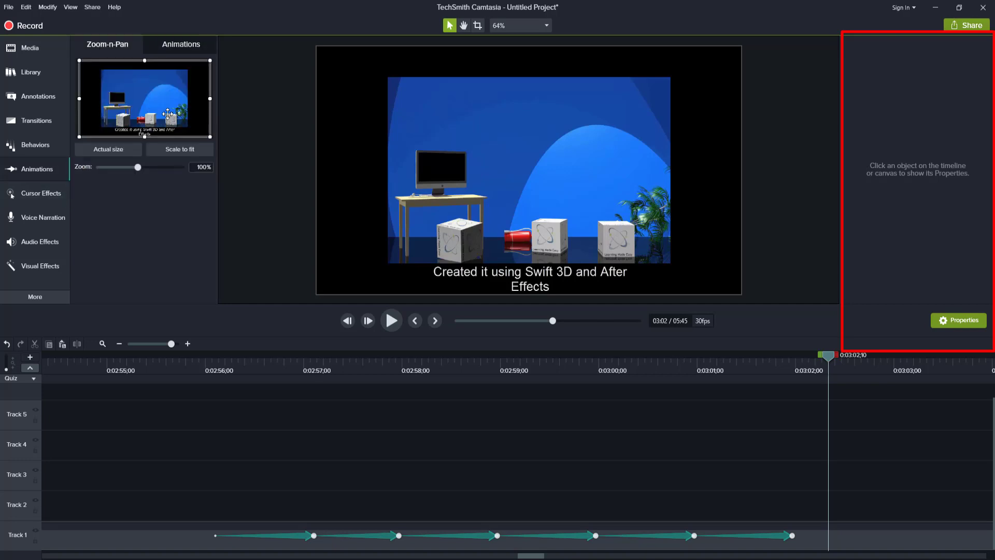
click(45, 193)
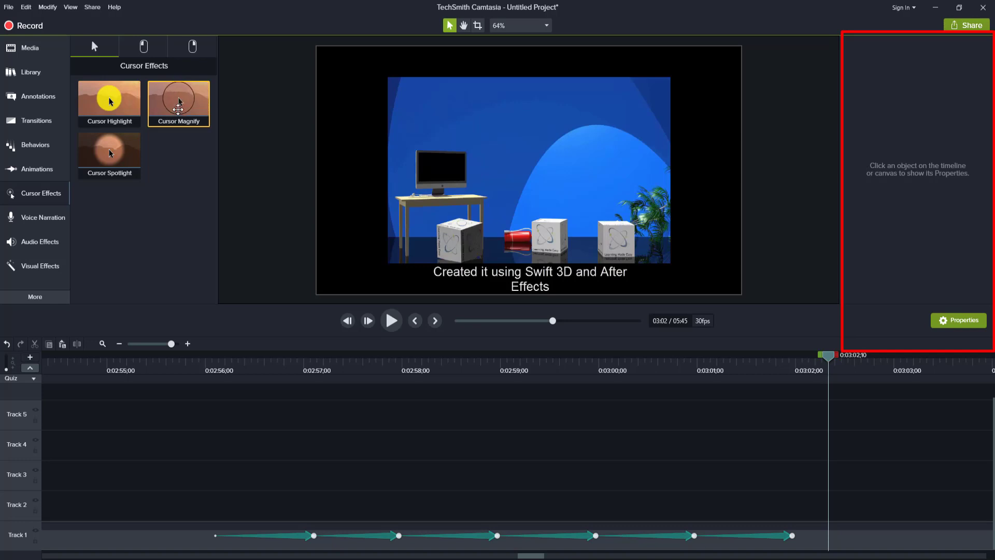
click(46, 216)
click(47, 245)
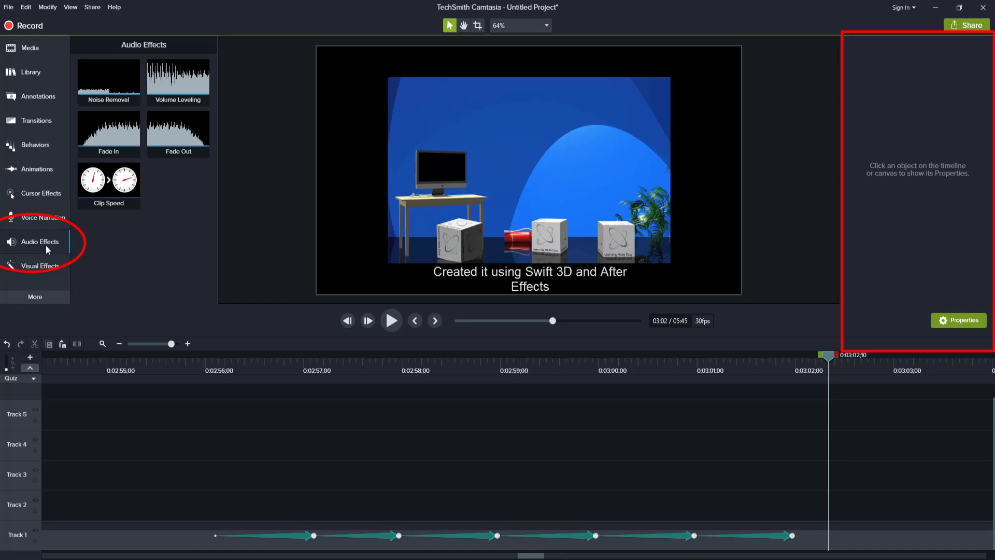
- Apply the Colorize visual effect to the Bit of fun clip on Track 1
click(39, 270)
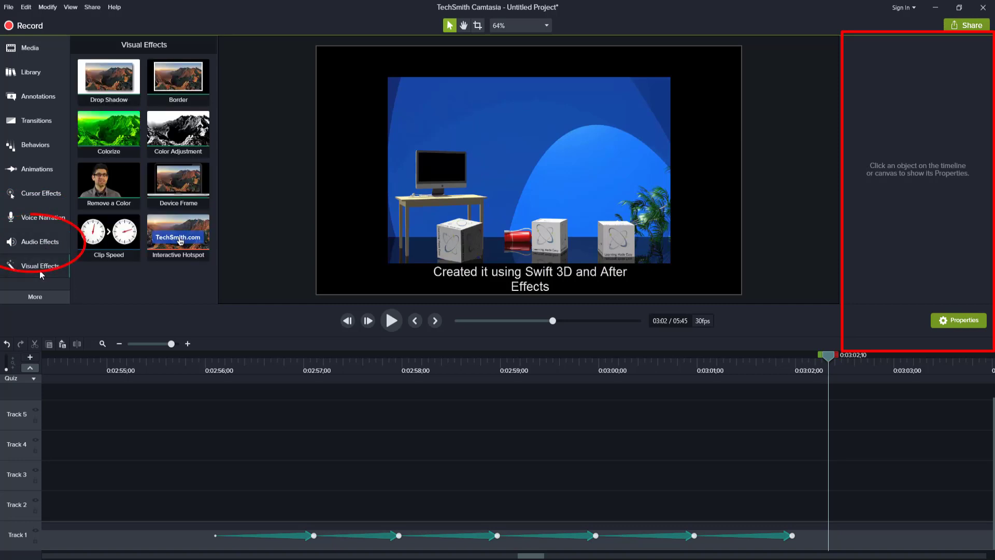
key(ctrl+a)
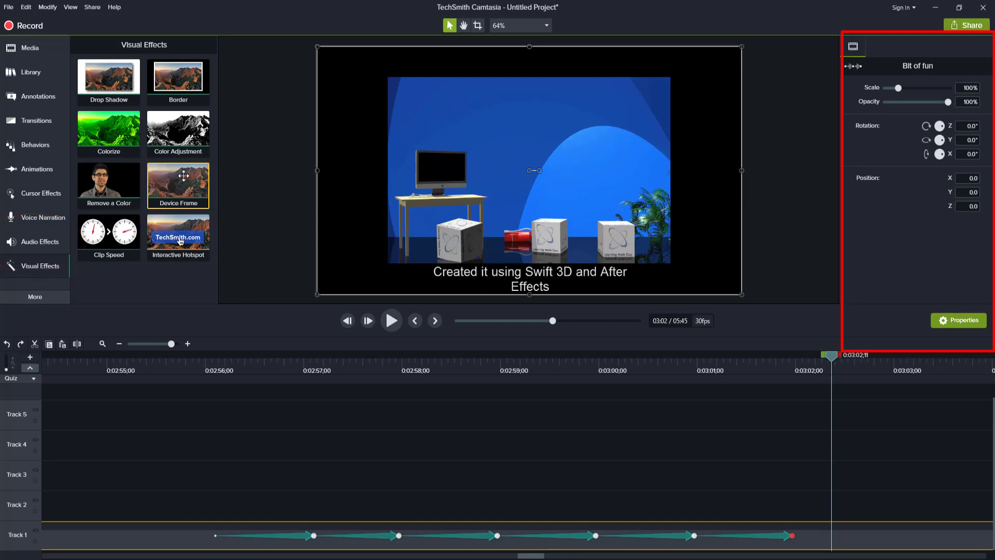
drag(124, 130, 596, 540)
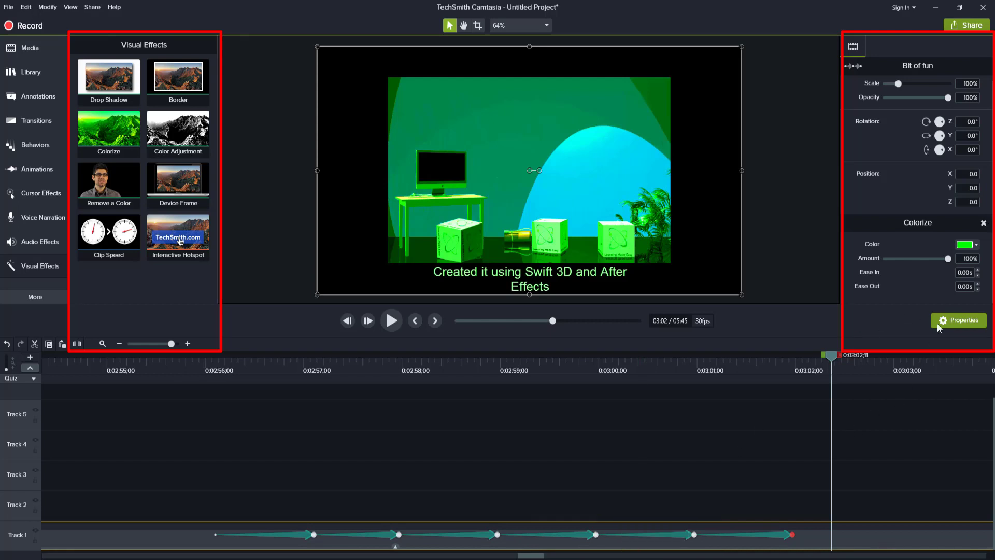
- Replace the Colorize effect on the Bit of fun clip with Color Adjustment, and play part of the animation sequence
click(983, 226)
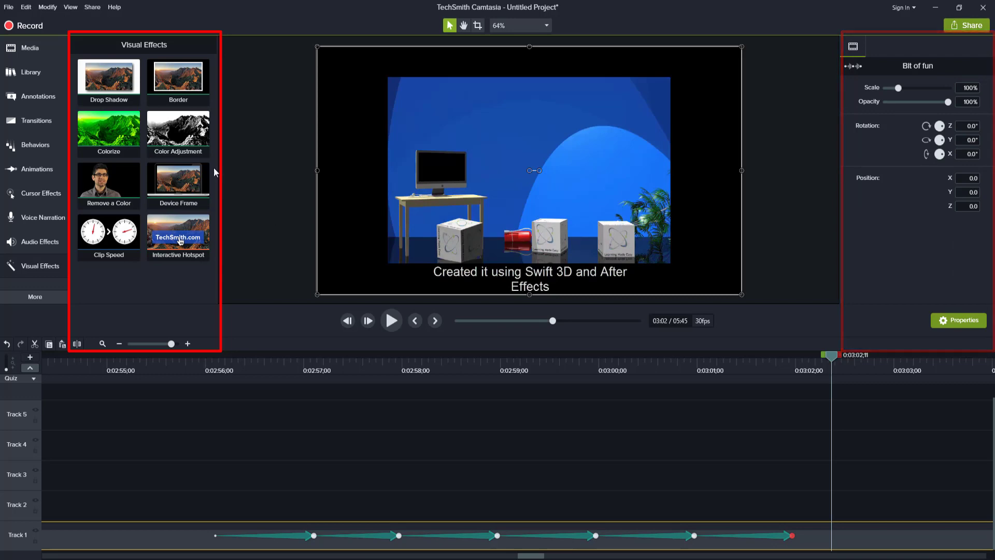
drag(179, 129, 518, 534)
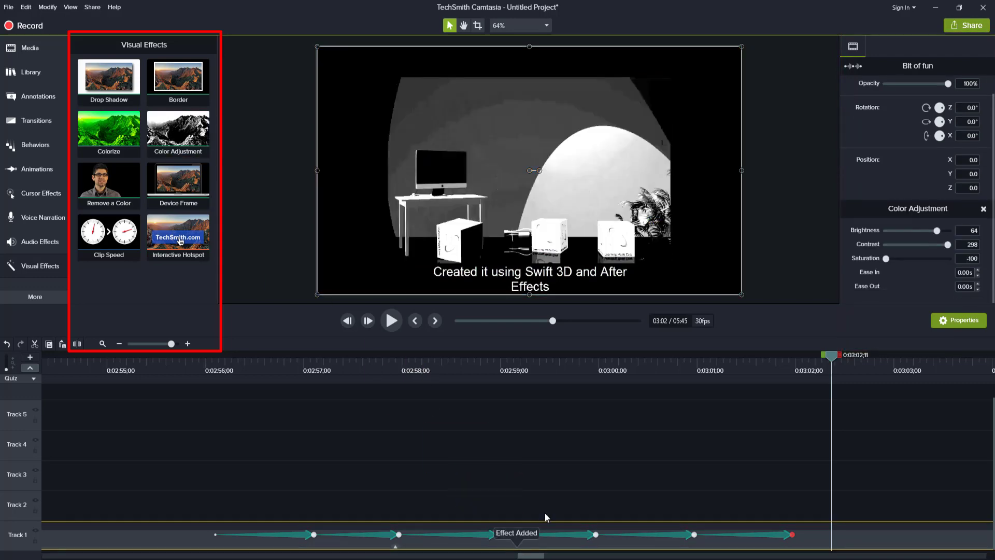
drag(828, 356, 346, 430)
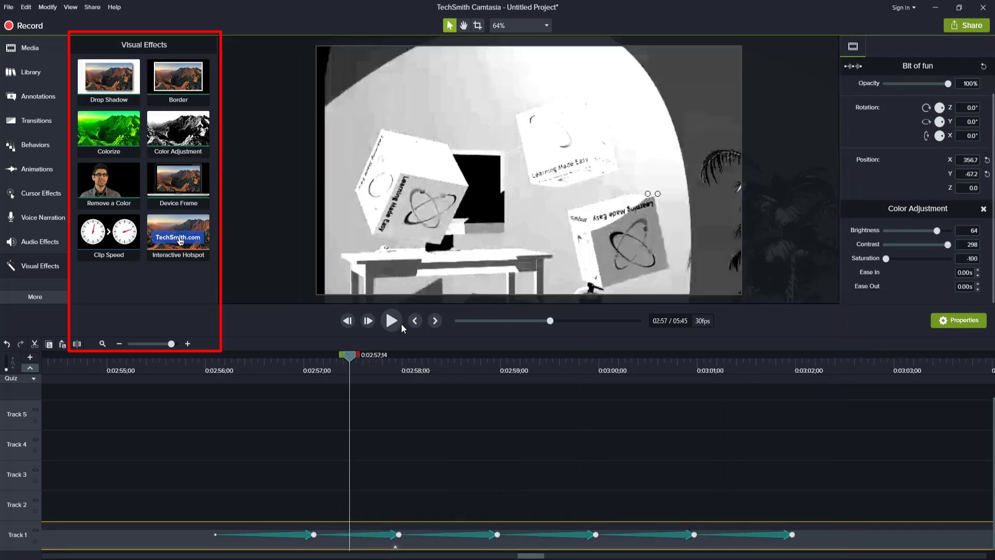
click(393, 322)
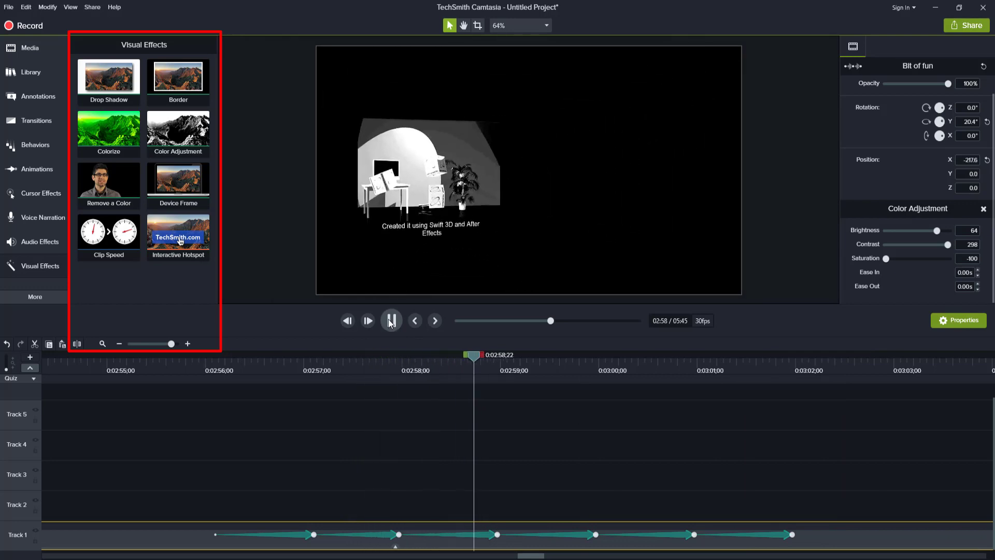
click(392, 322)
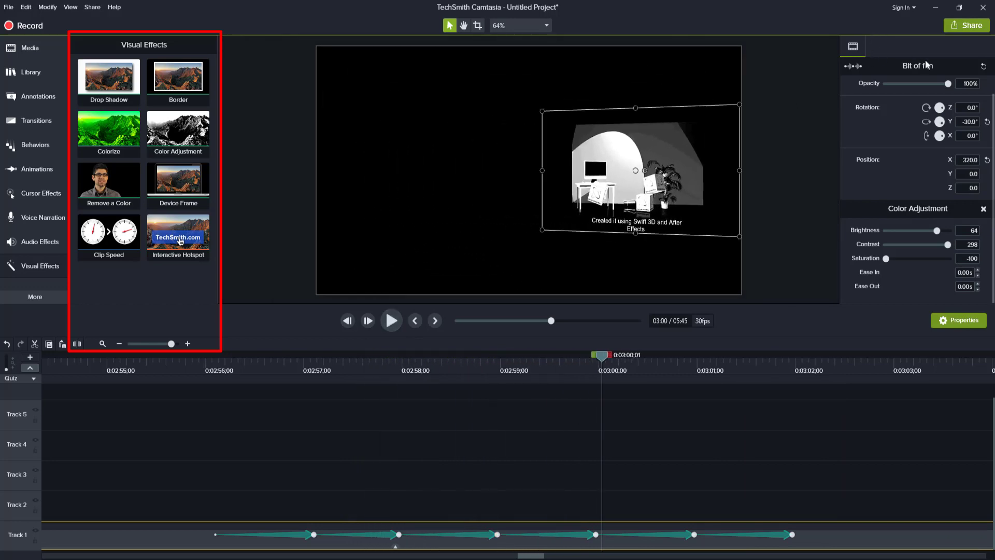
- Set the clip's opacity to 71%, try Color Adjustment with brightness 52 and higher saturation, and remove that effect
mouse_move(950, 83)
mouse_down()
mouse_move(908, 86)
mouse_move(932, 85)
mouse_up()
mouse_move(936, 230)
mouse_down()
mouse_move(909, 230)
mouse_move(933, 230)
mouse_up()
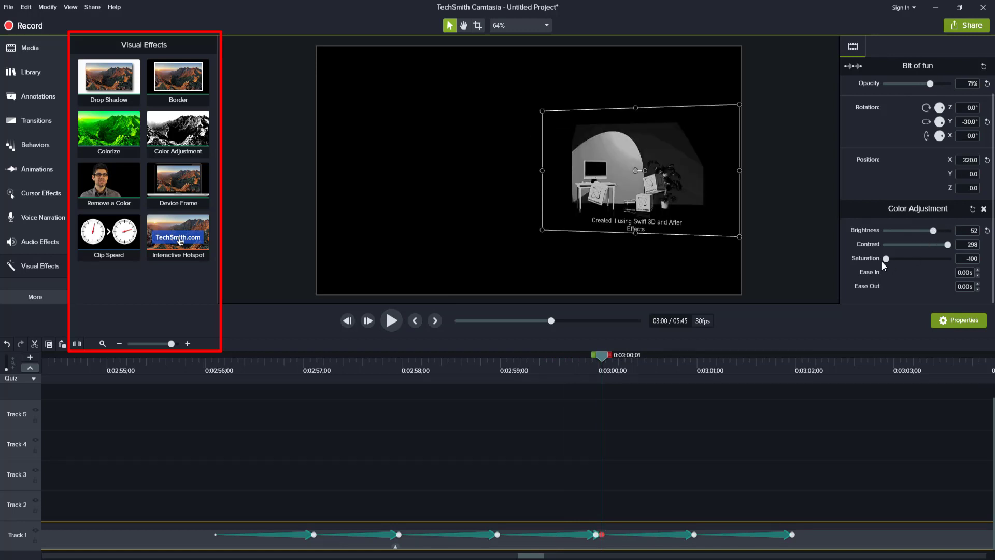
drag(887, 259, 927, 258)
drag(597, 356, 618, 369)
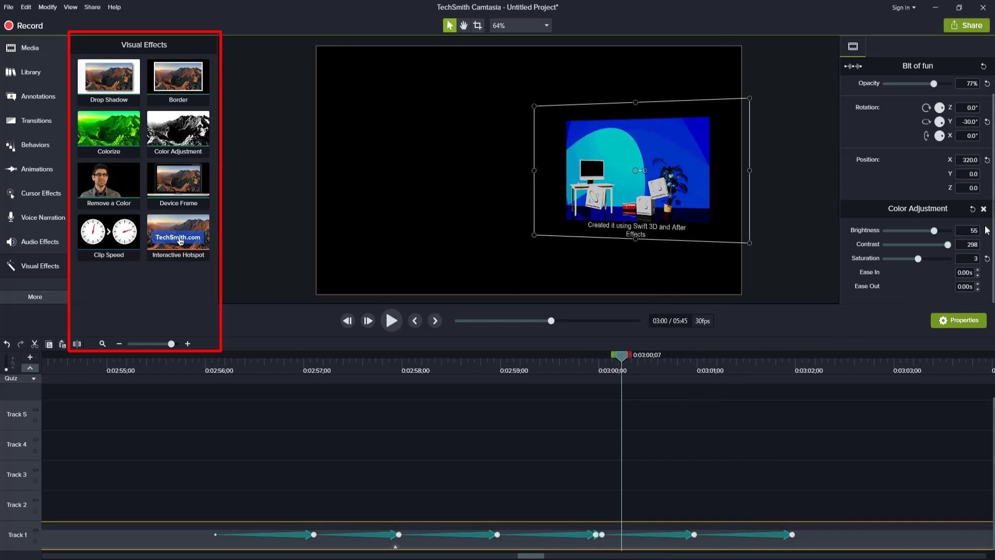
click(983, 209)
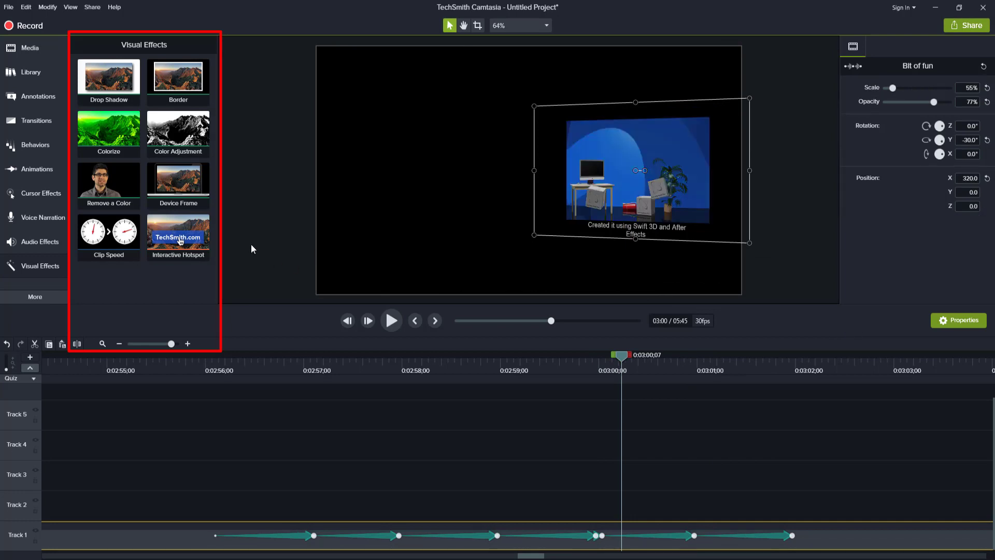
- Add a quiz to the timeline at 0:03:00;07 and show its question settings
click(29, 296)
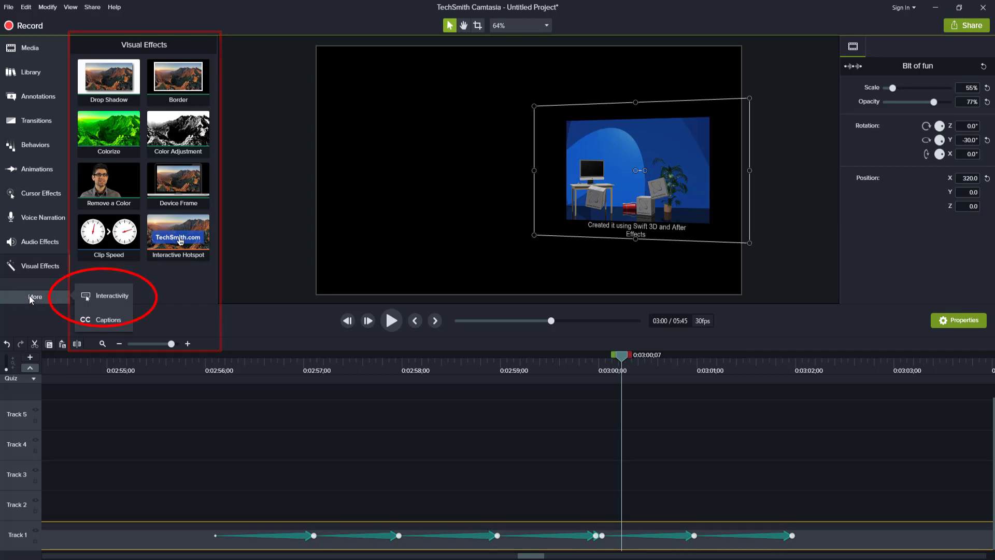
click(99, 296)
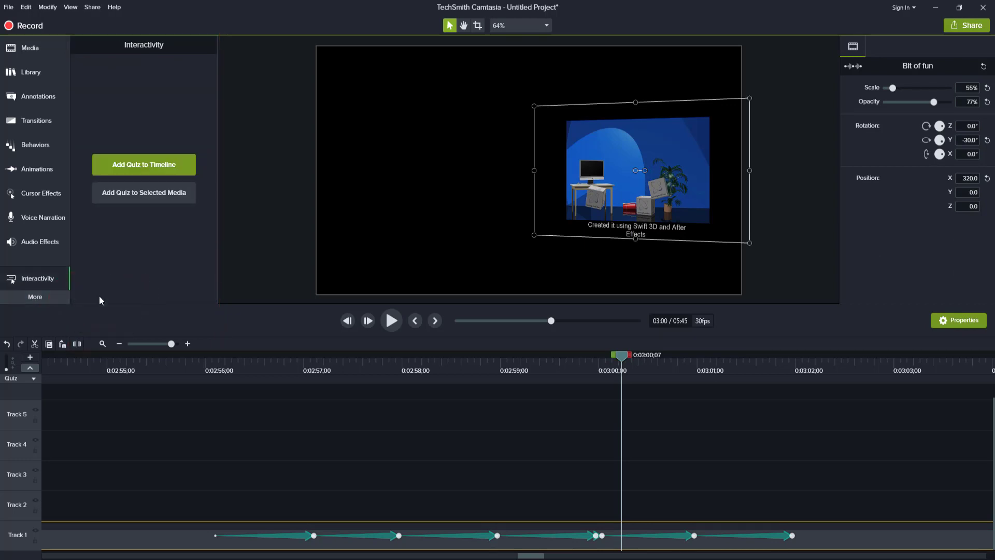
click(136, 163)
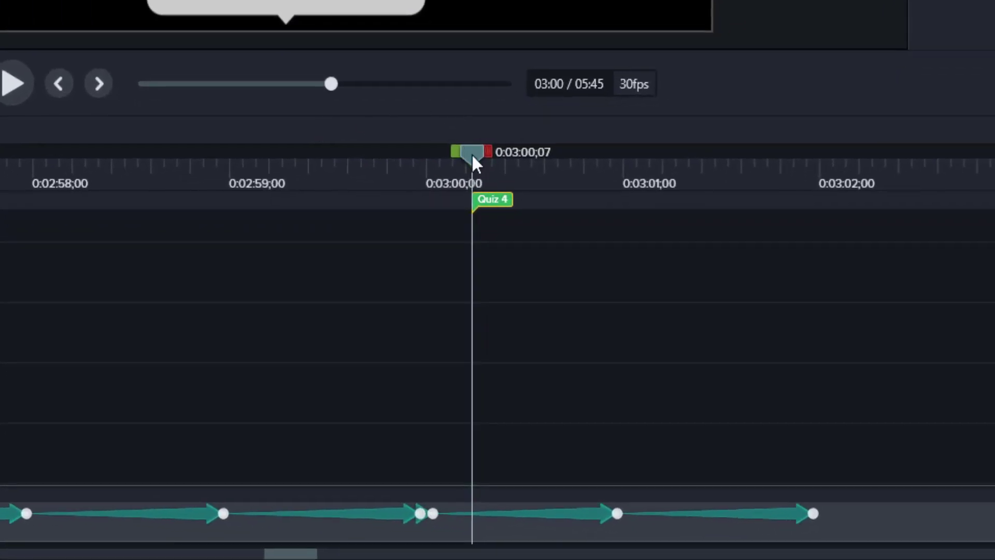
mouse_move(471, 153)
mouse_down()
mouse_move(336, 171)
mouse_move(467, 175)
mouse_move(477, 168)
mouse_move(449, 155)
mouse_move(481, 153)
mouse_move(413, 169)
mouse_move(292, 172)
mouse_move(558, 165)
mouse_move(363, 192)
mouse_up()
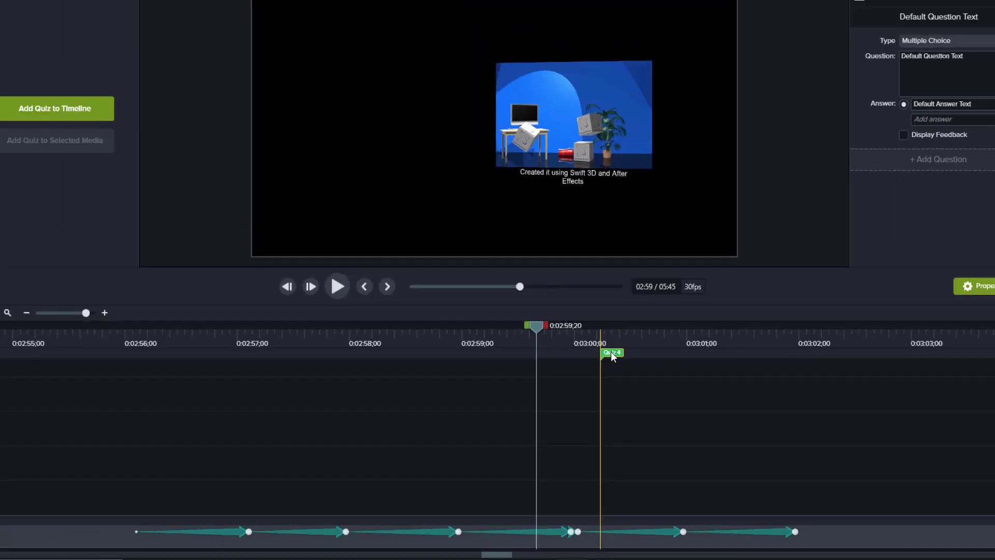
click(492, 200)
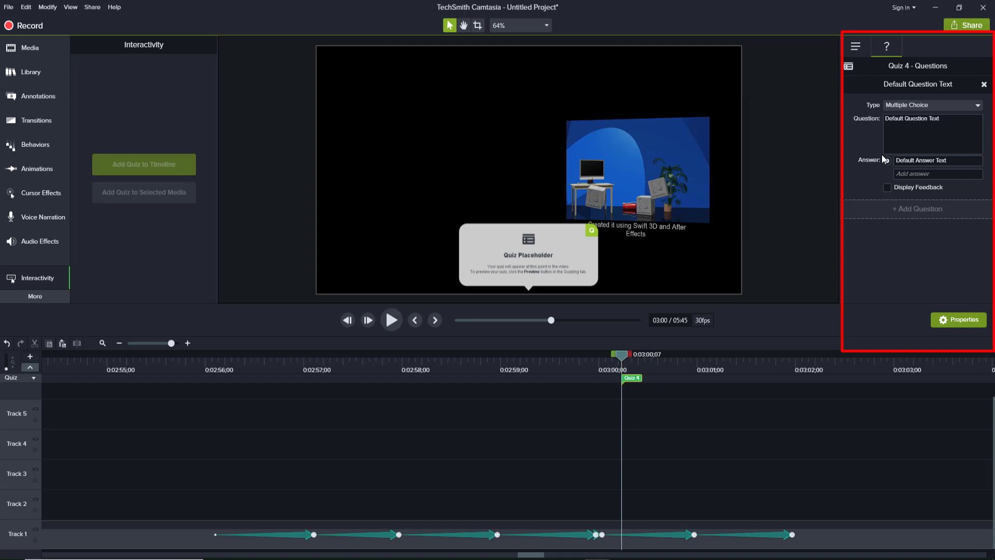
- Keep the quiz question type as Multiple Choice and set the question text to "Biggest rain forest"
click(914, 106)
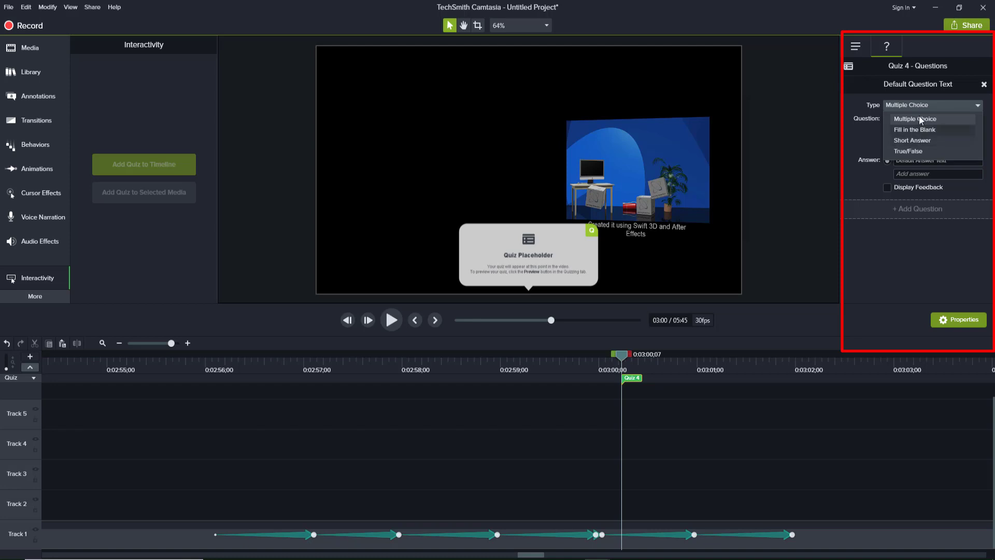
click(919, 117)
click(944, 120)
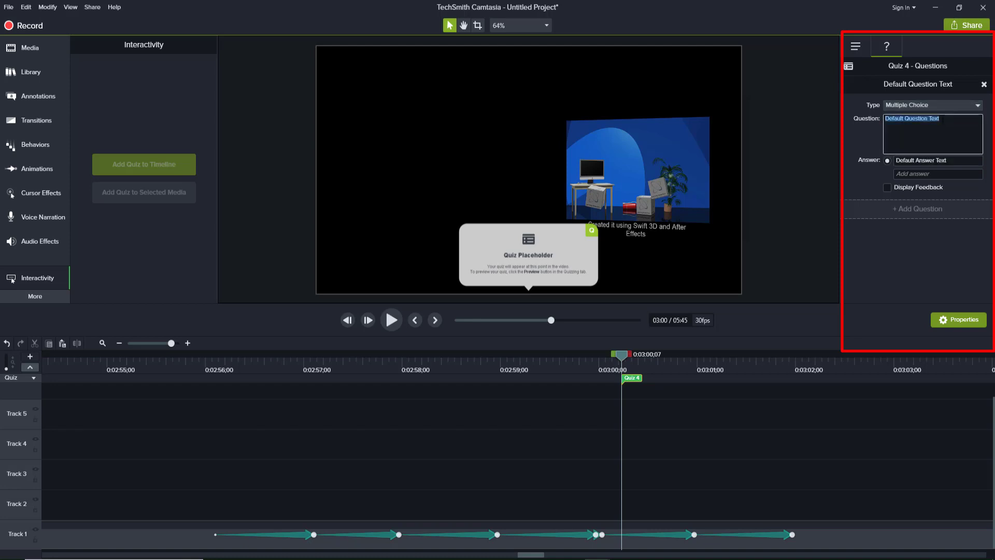
text(Biggest rain fors)
- Add "Amazon" as a second answer to the rain forest question and enable Display Feedback
click(905, 173)
click(888, 161)
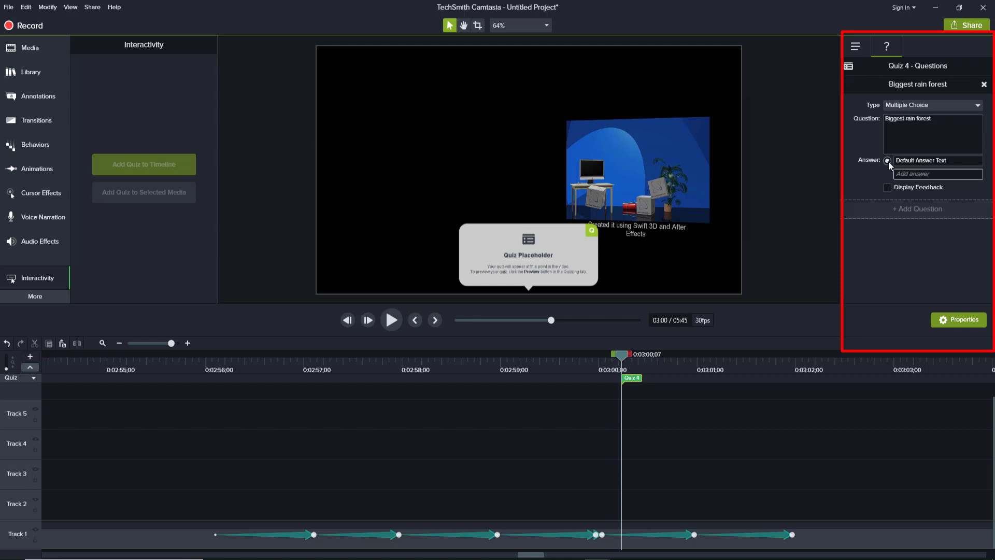
click(910, 175)
text(Amazon)
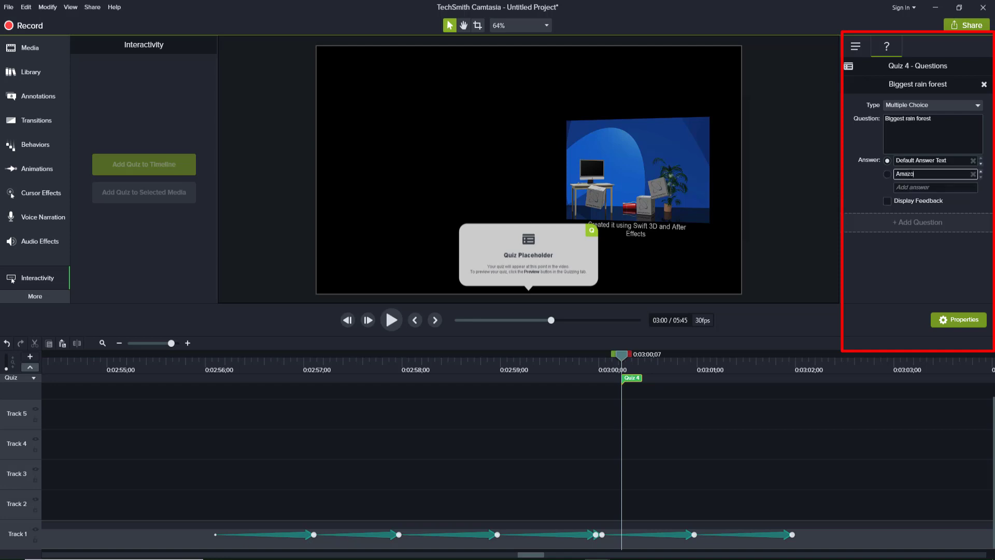
click(907, 187)
click(887, 201)
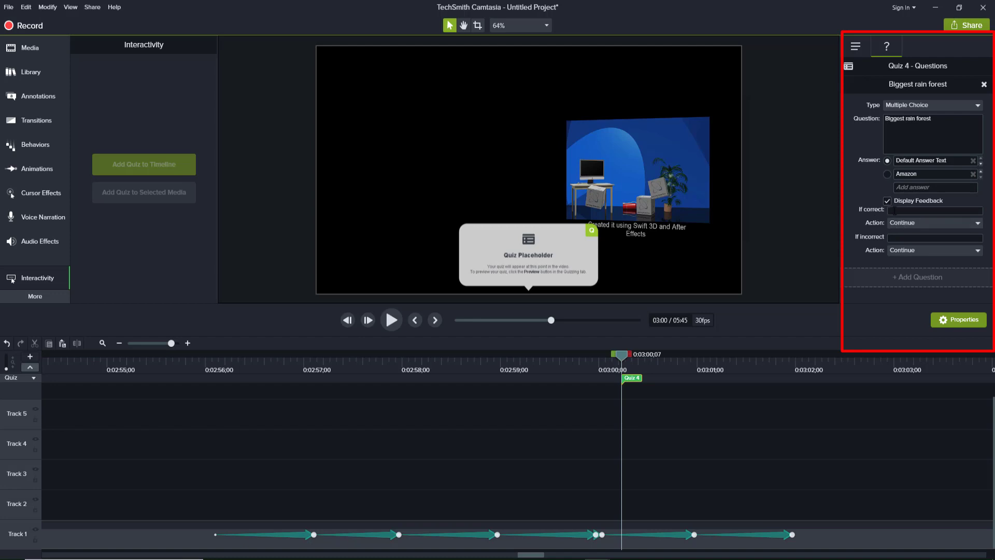
- Reopen the questions of the quiz at 0:03:00;07 for editing, and delete the quiz from the timeline
right_click(631, 381)
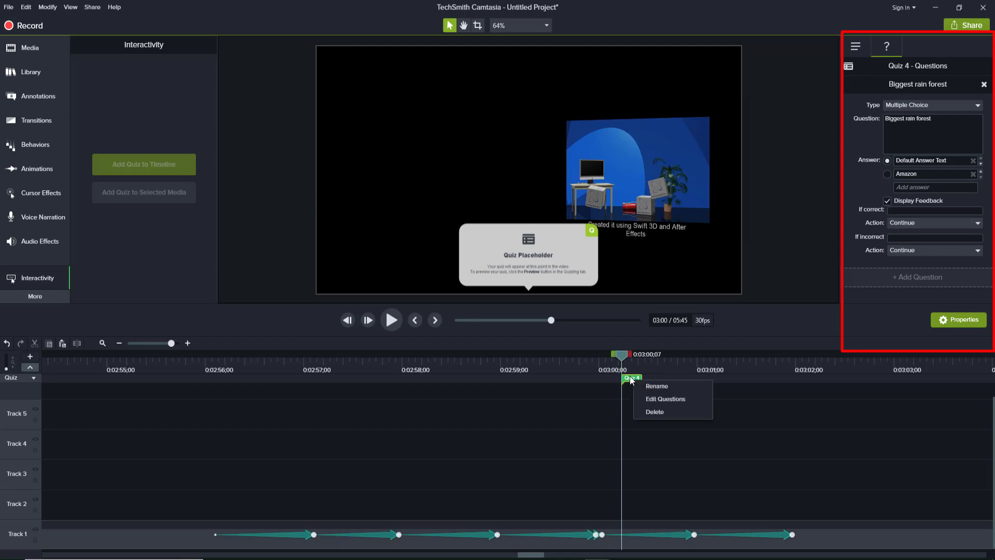
click(652, 398)
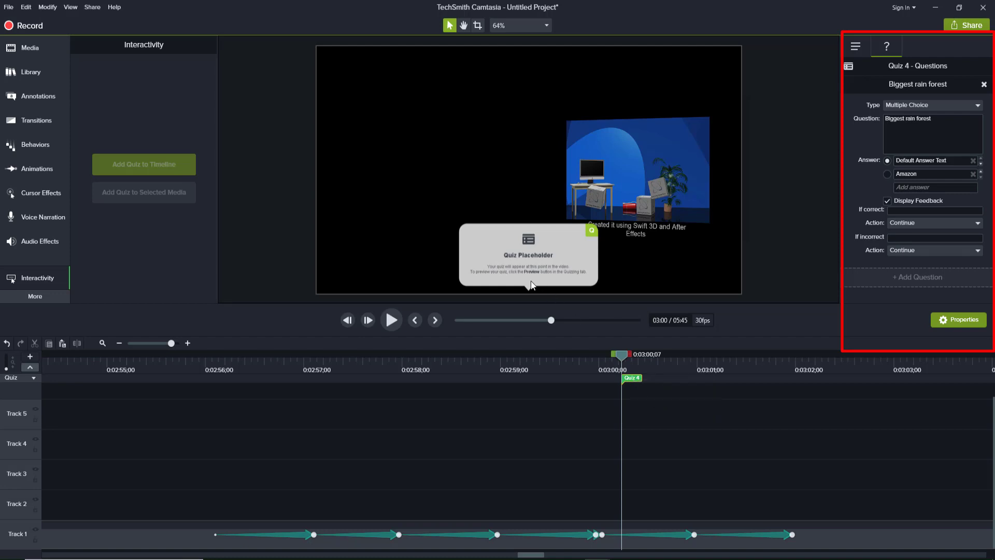
click(565, 257)
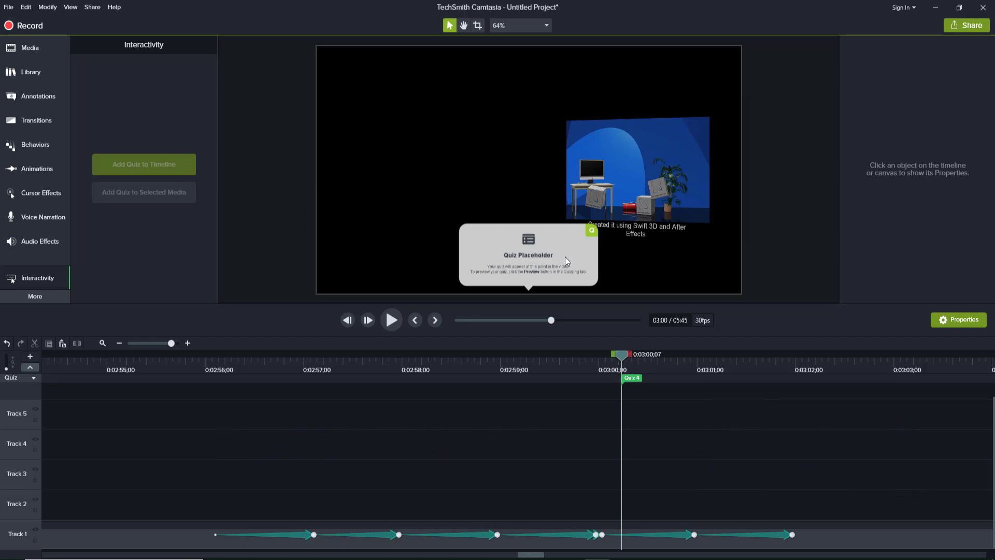
right_click(635, 380)
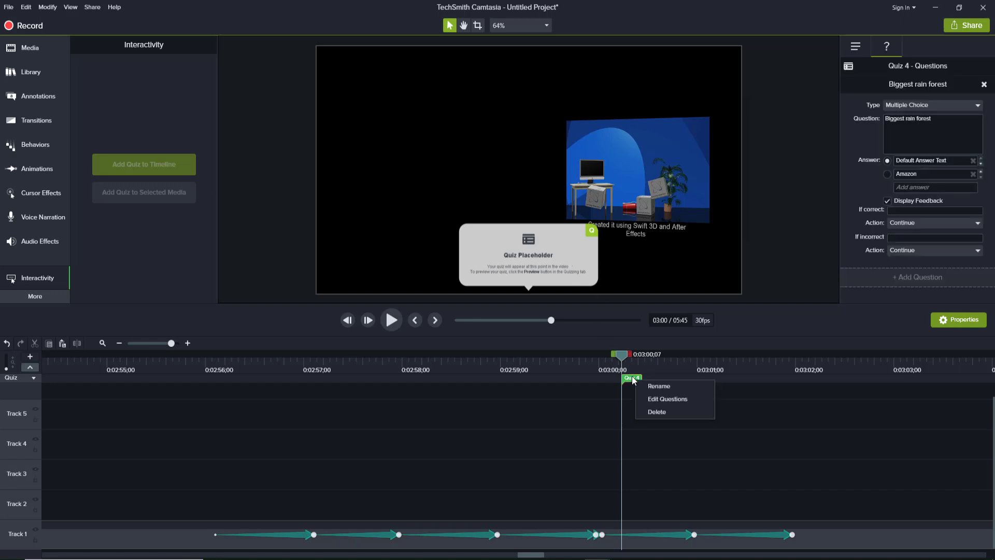
click(660, 411)
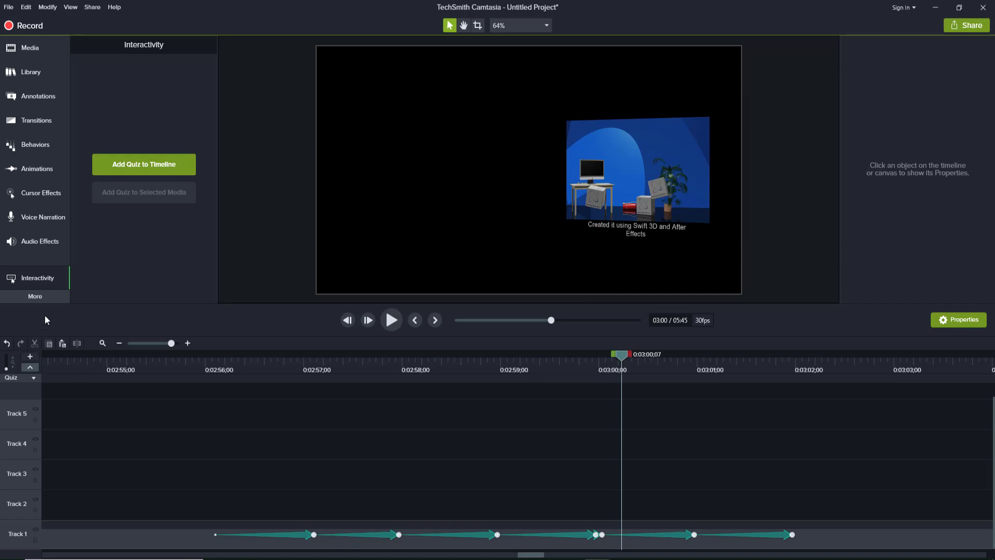
- Add a caption reading "Hello" at 0:03:00;07 and set its duration to 5 seconds
click(46, 294)
click(121, 319)
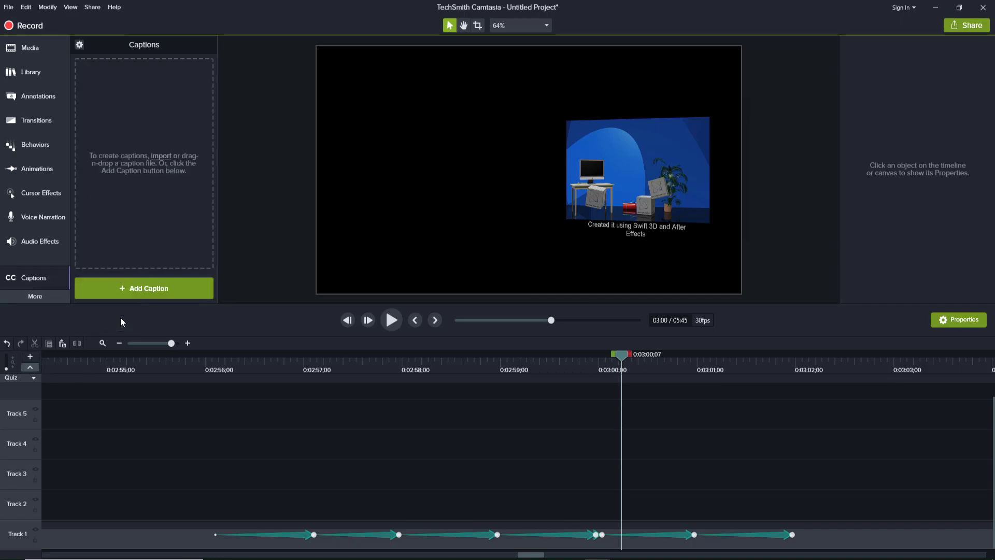
click(132, 288)
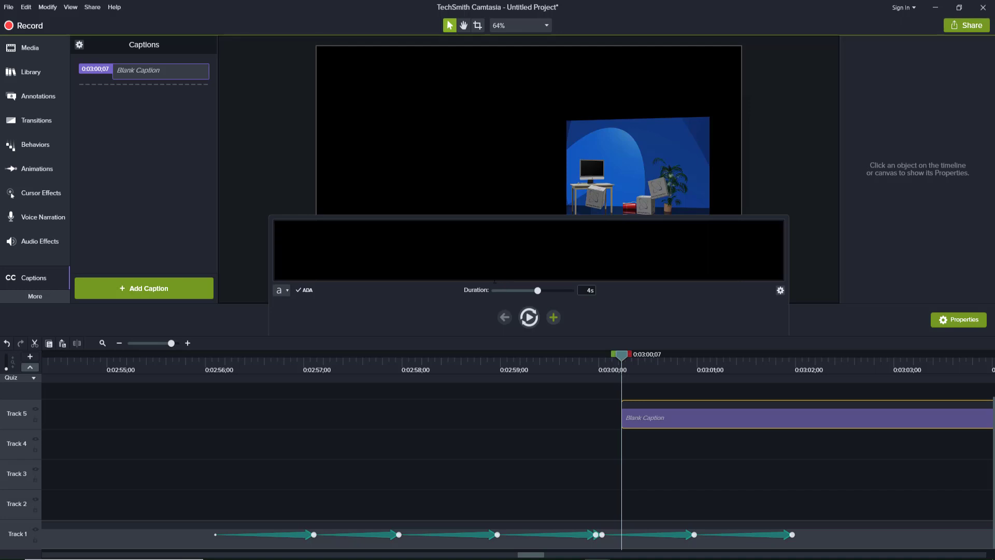
text(Hello)
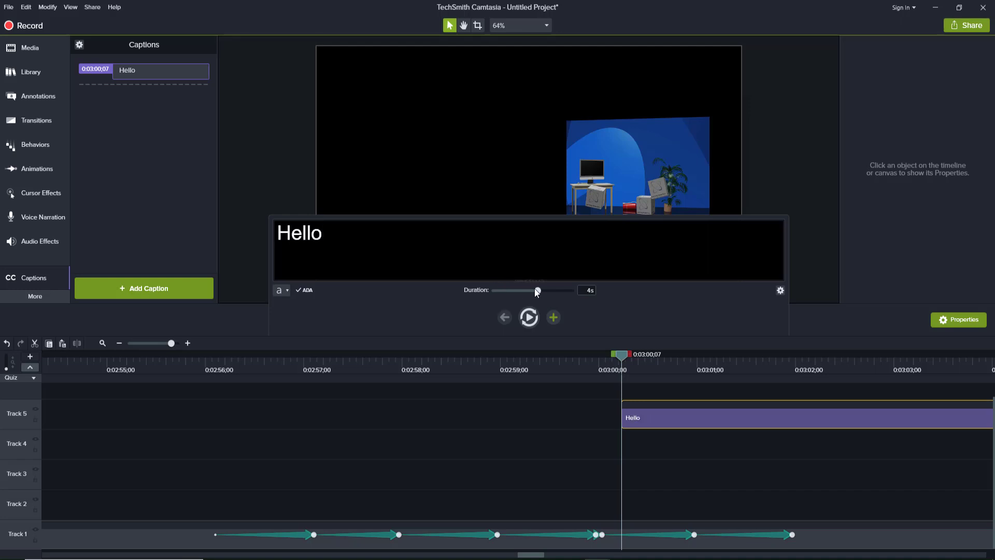
mouse_move(537, 288)
mouse_down()
mouse_move(525, 291)
mouse_move(549, 295)
mouse_up()
- Play the video through the Hello caption and delete the captions from Track 5
click(390, 322)
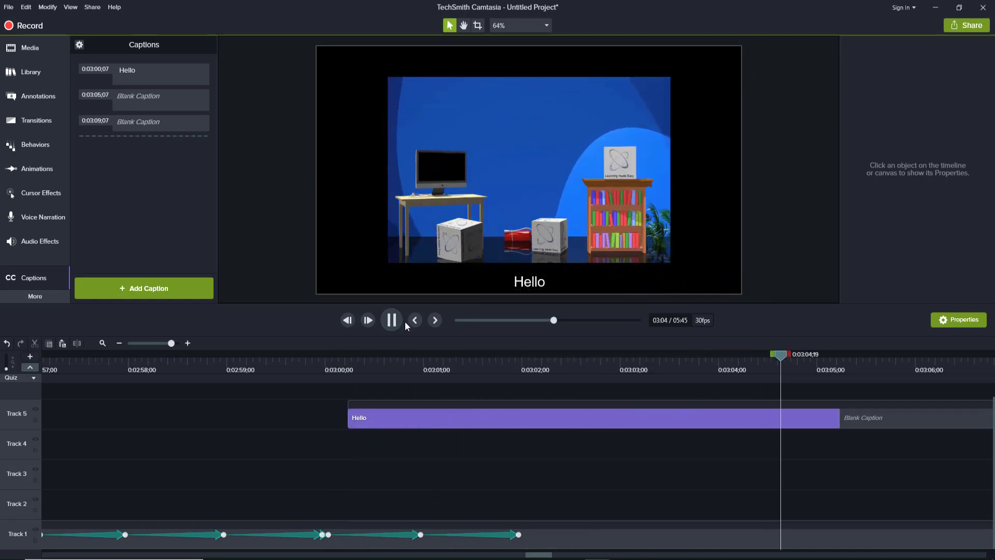
click(390, 322)
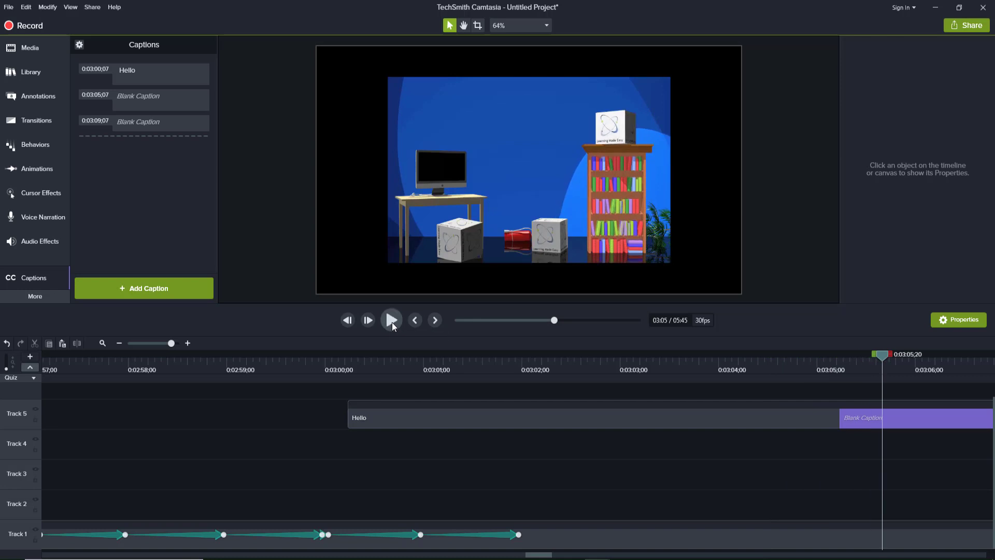
right_click(652, 415)
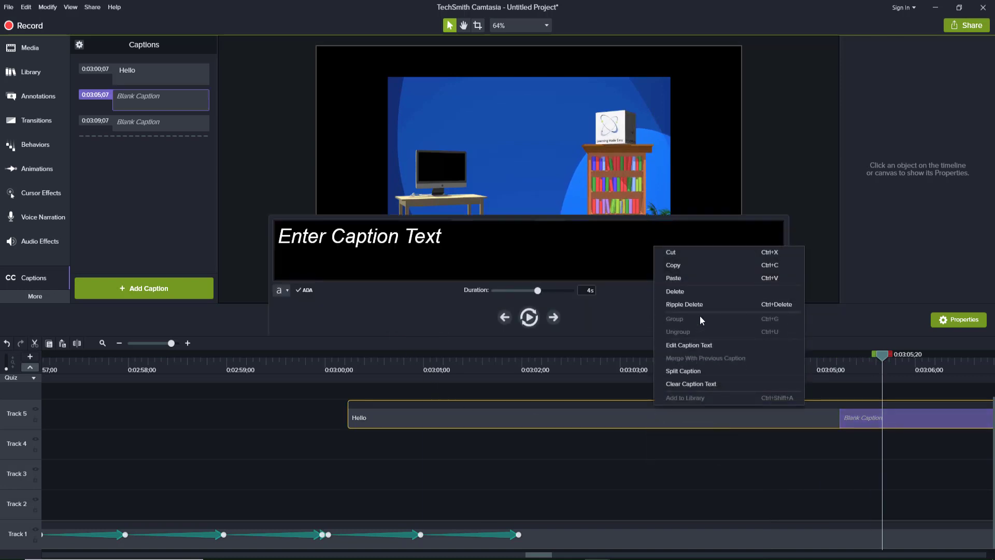
click(700, 294)
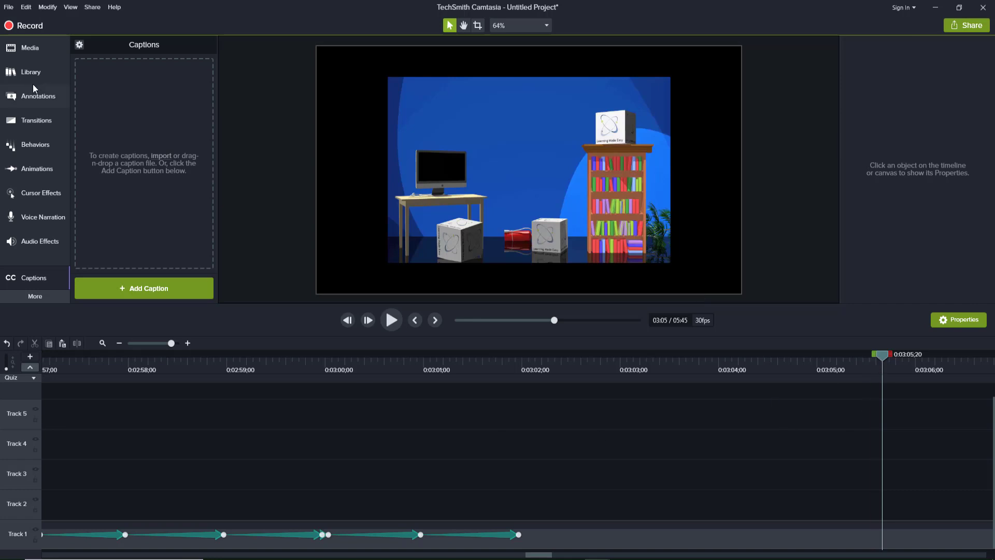
- Save the project as Test.tscproj in the Camtasia video folder, and save it again with the playhead at 0:03:02;21
click(7, 7)
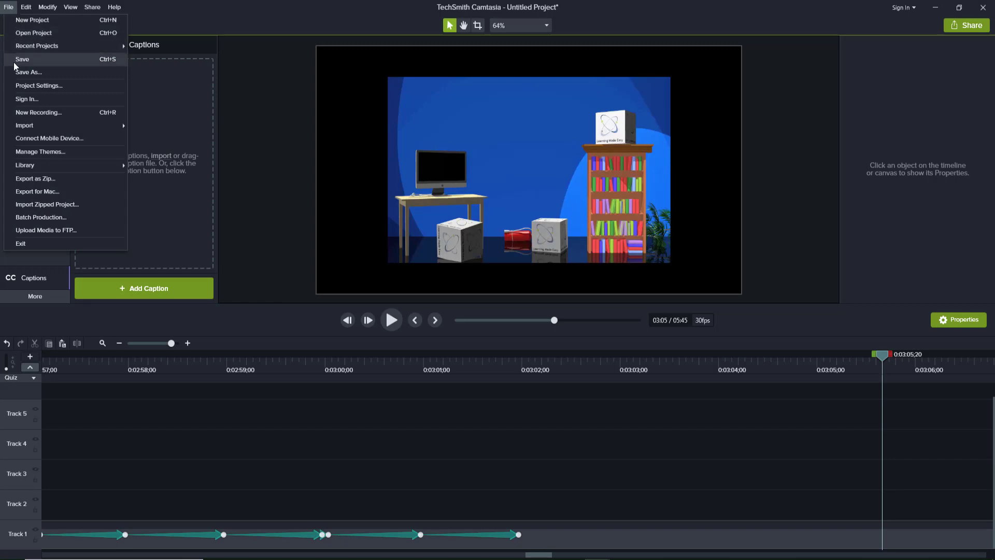
click(29, 72)
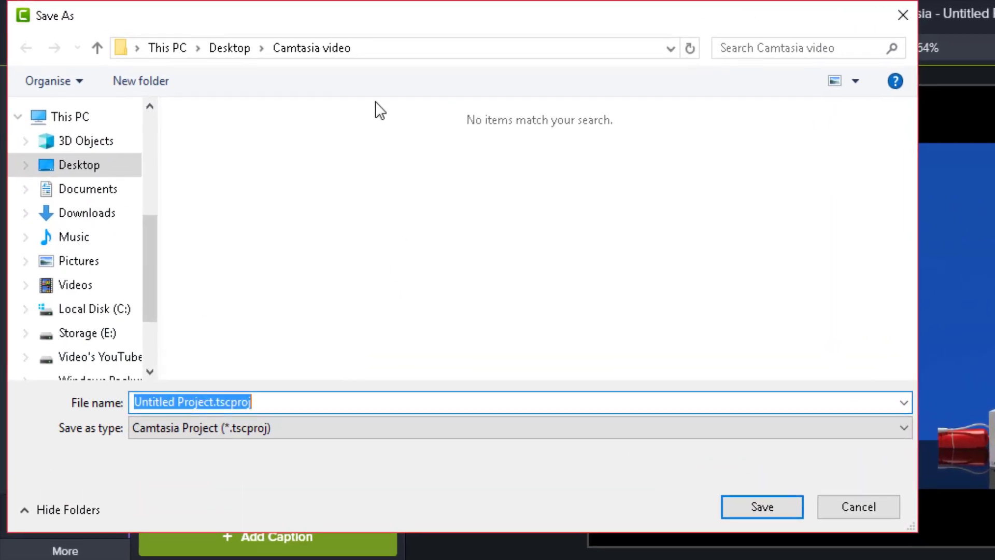
click(214, 402)
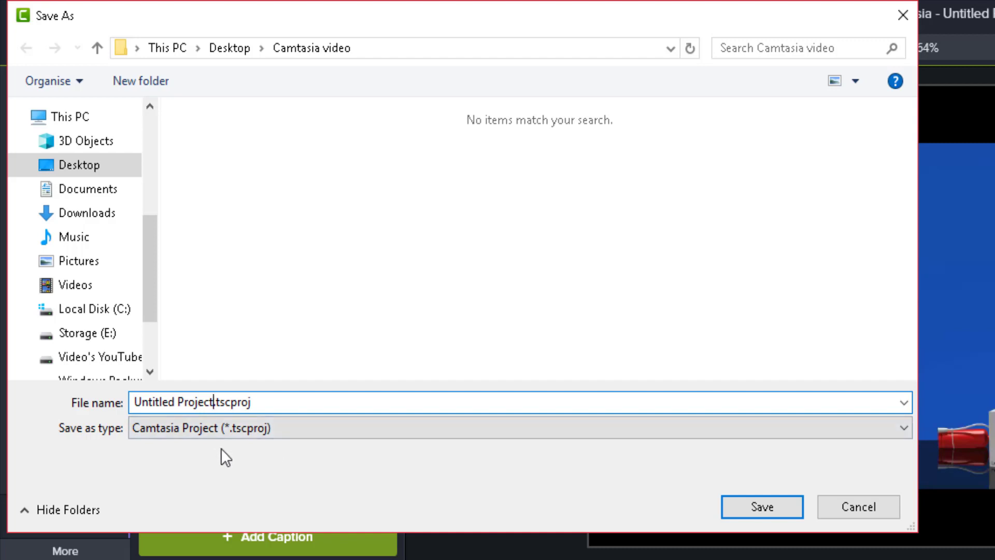
key(BackSpace)
key(BackSpace)
key(BackSpace)
key(BackSpace)
key(BackSpace)
key(BackSpace)
key(BackSpace)
key(BackSpace)
key(BackSpace)
key(BackSpace)
key(BackSpace)
key(BackSpace)
key(BackSpace)
key(BackSpace)
key(BackSpace)
key(BackSpace)
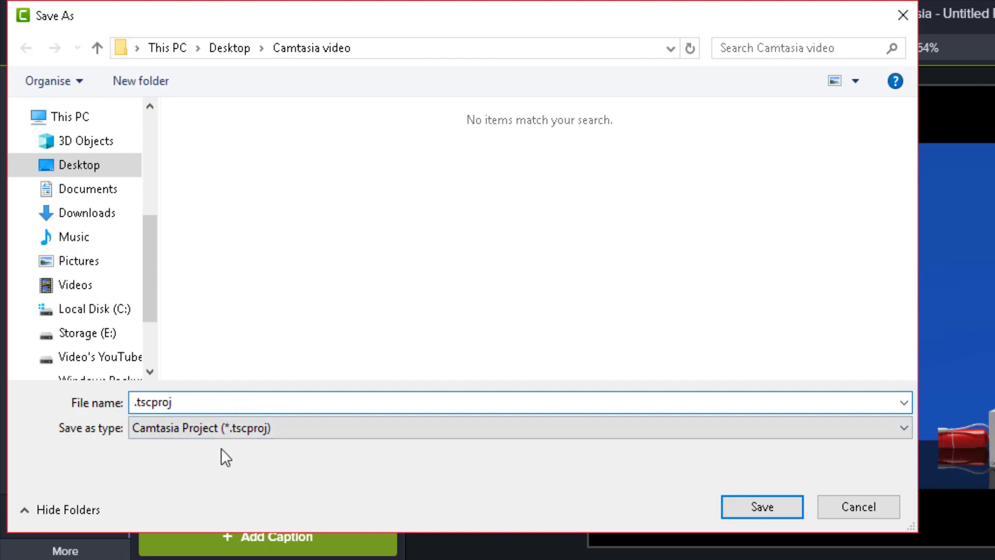
text(Test)
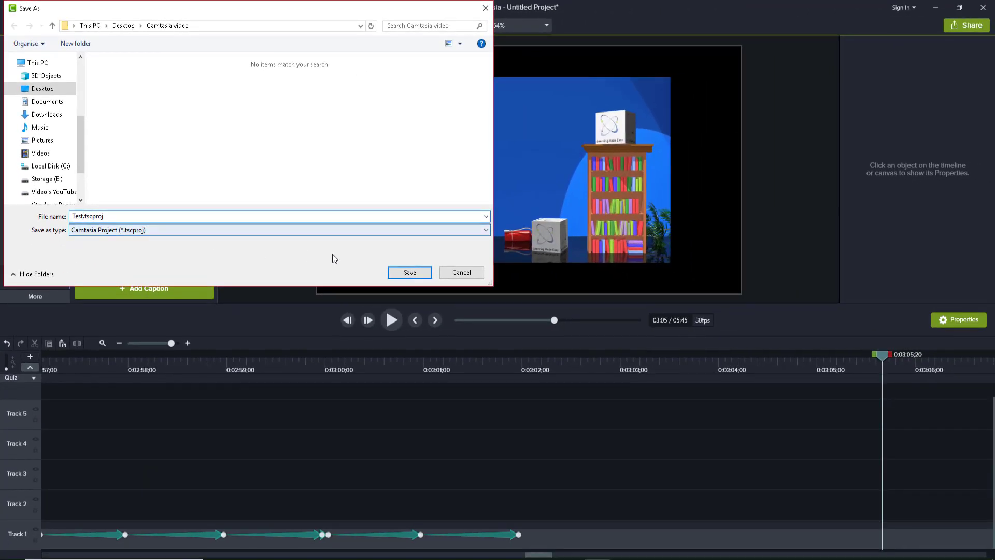
click(407, 274)
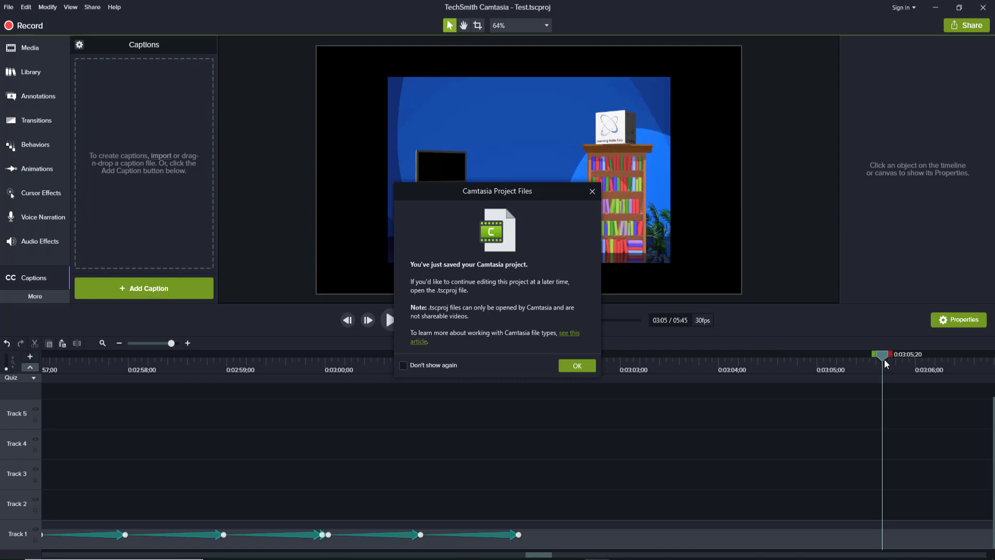
click(576, 366)
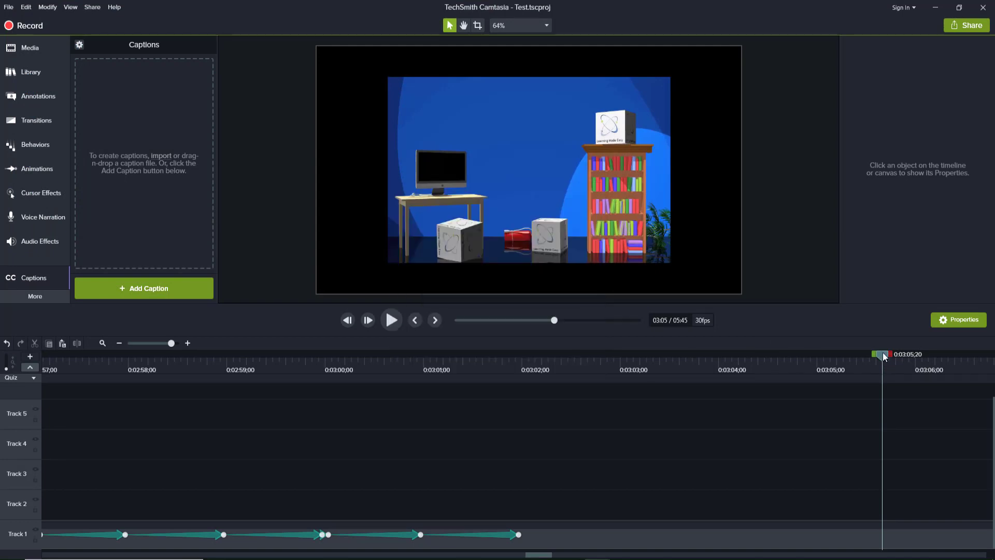
drag(882, 357, 591, 388)
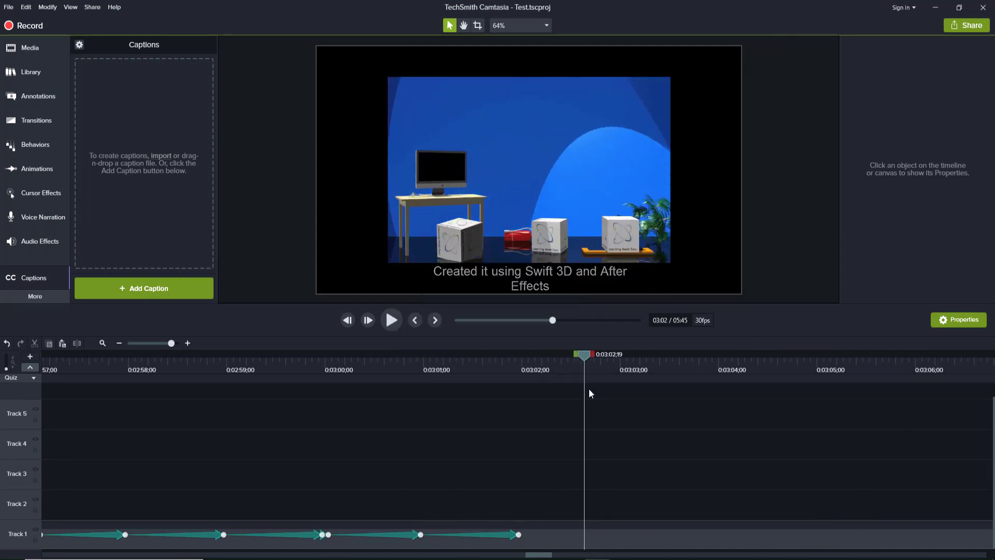
key(ctrl+s)
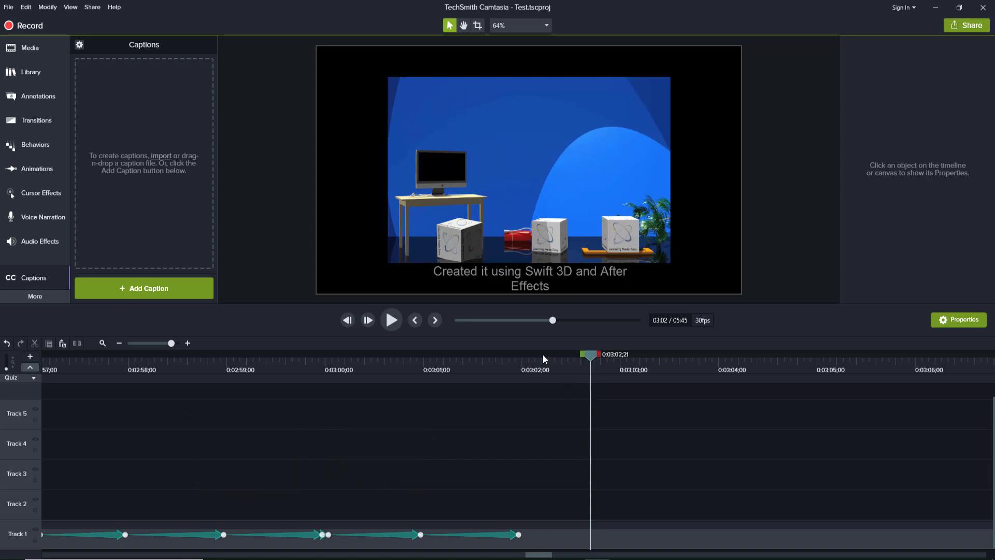
- Add a Fold transition to the end of the Track 1 clip, starting at 0:05:45;01
drag(552, 320, 661, 332)
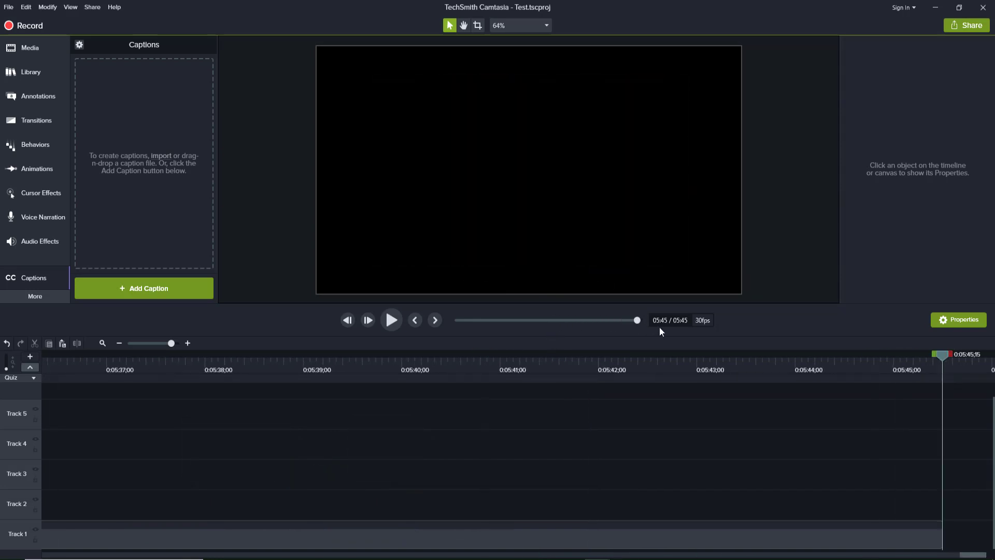
drag(942, 355, 896, 404)
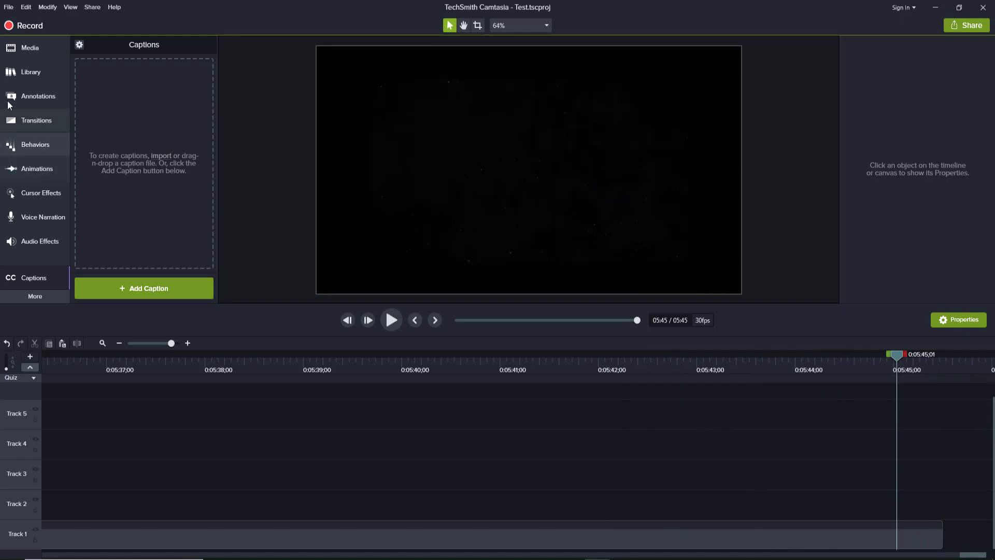
click(25, 119)
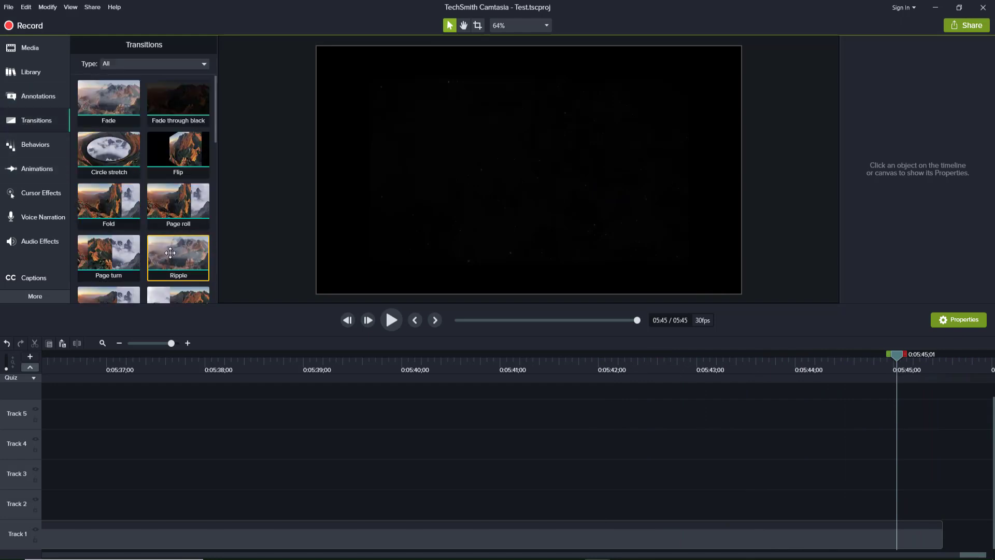
drag(102, 213, 897, 540)
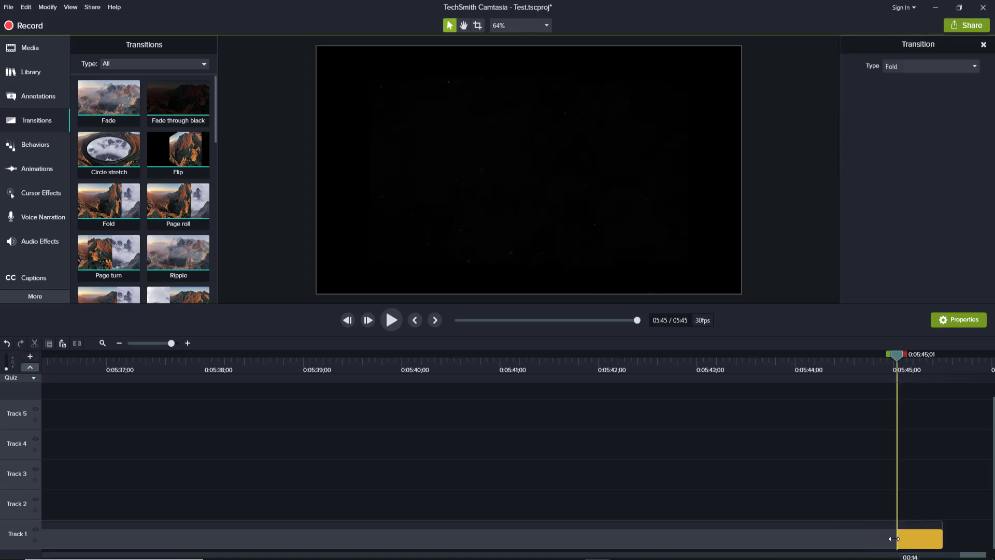
- Play back the end of the video with its Fold transition, and preview the opening section up to 0:00:15;09
drag(900, 357, 805, 356)
click(390, 321)
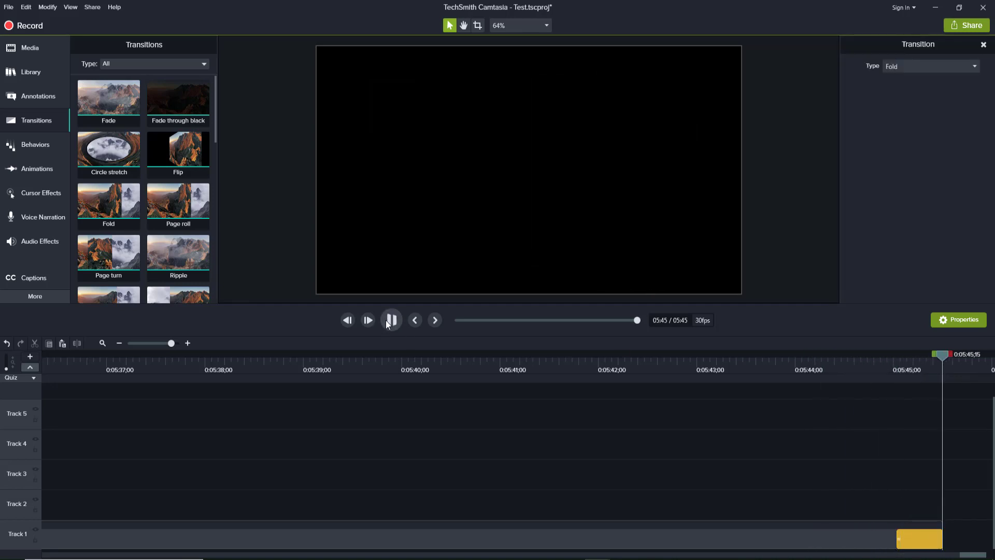
click(390, 321)
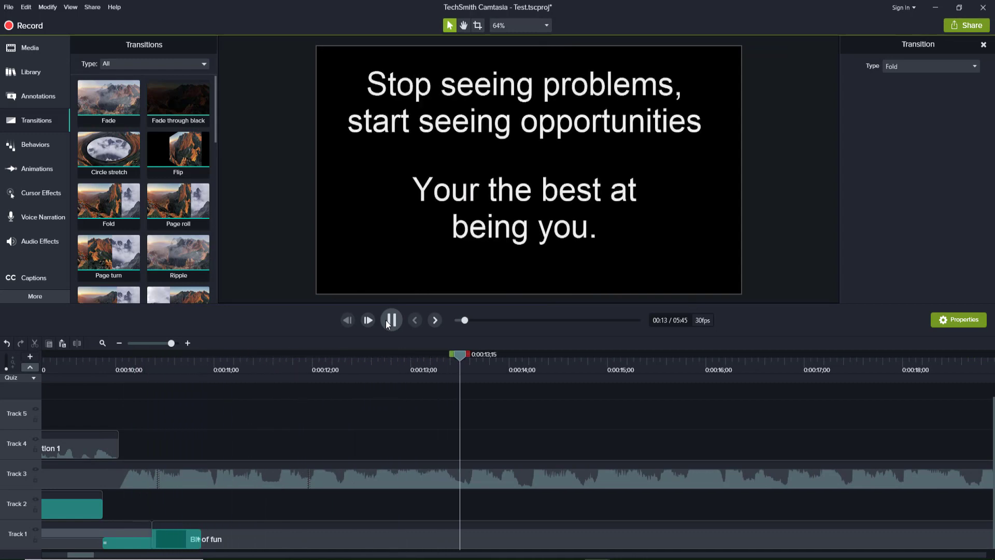
click(388, 321)
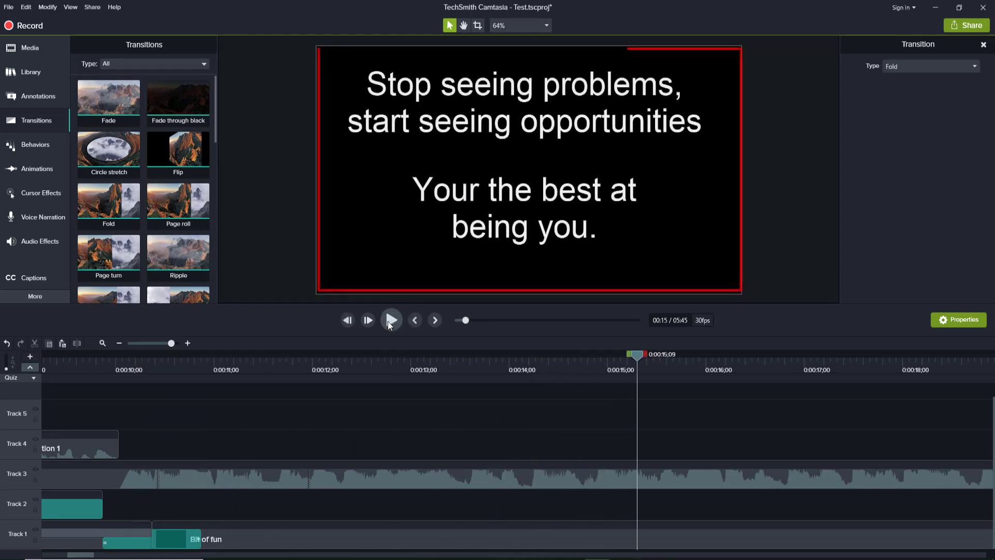
click(541, 114)
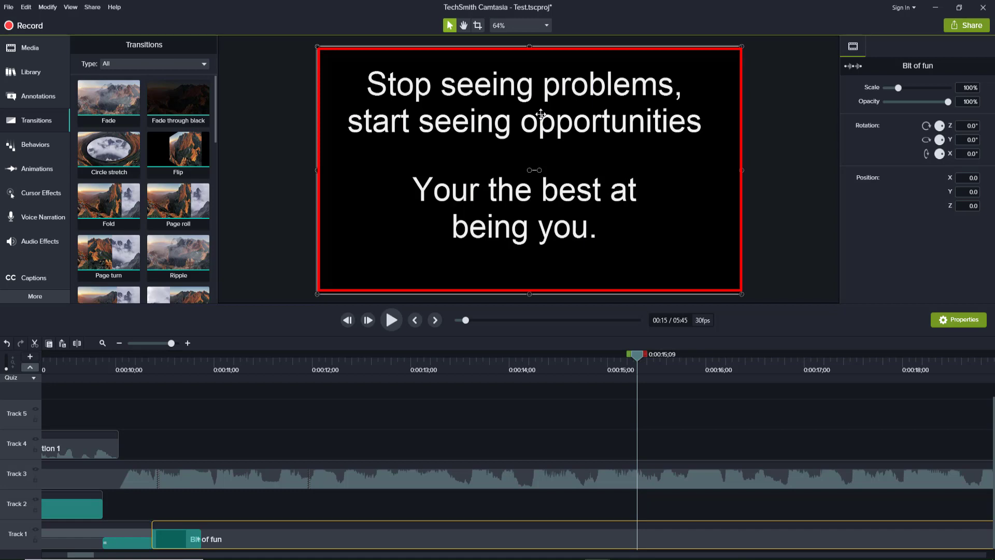
click(590, 412)
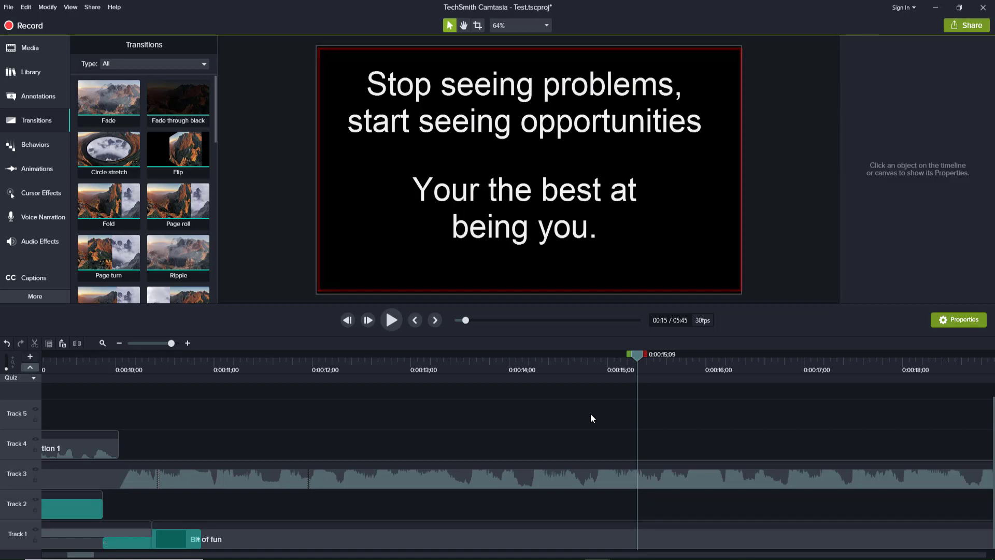
click(29, 7)
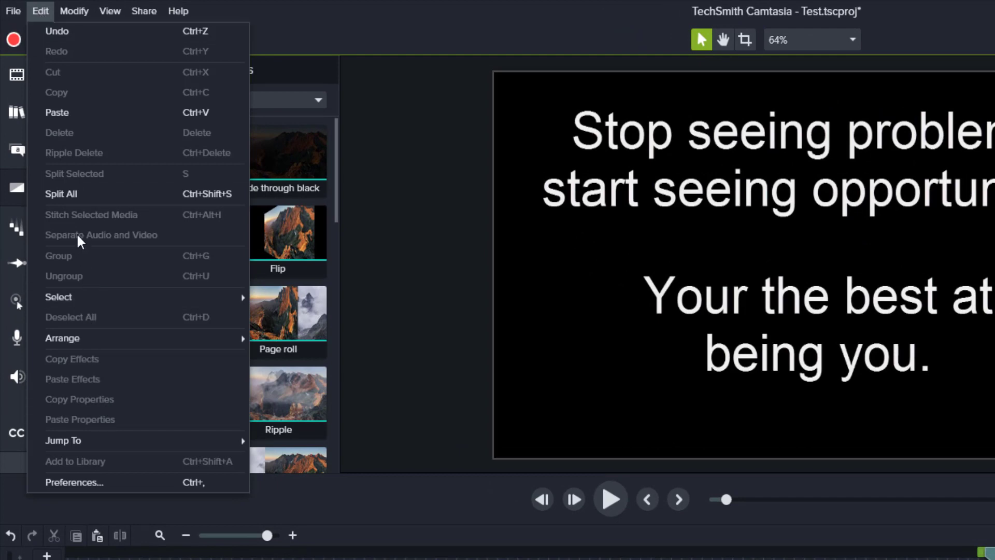
mouse_move(82, 11)
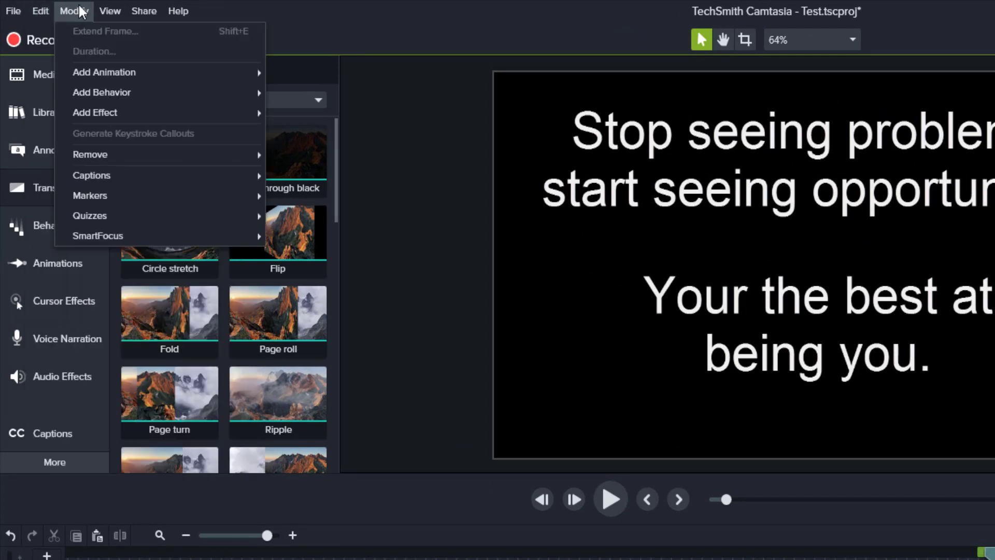
mouse_move(91, 83)
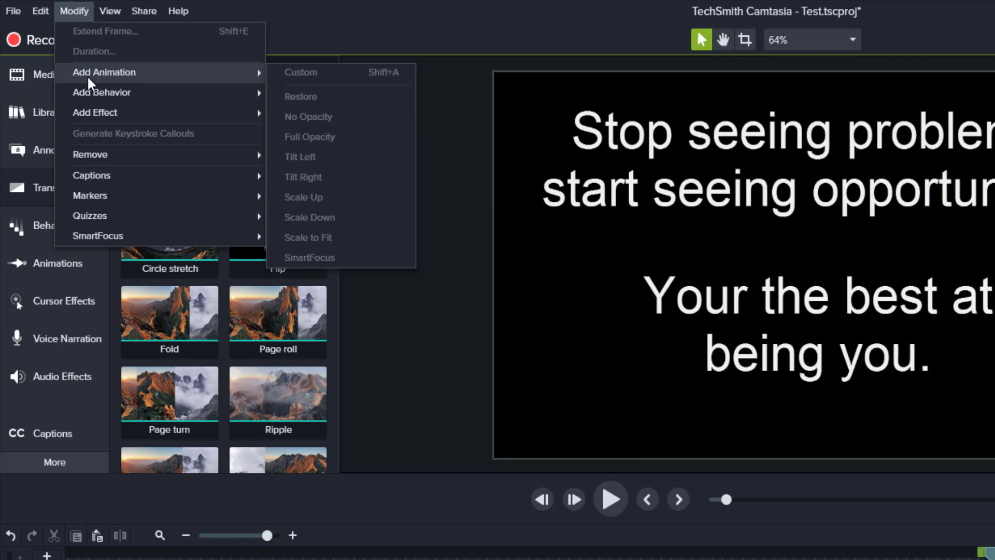
click(58, 262)
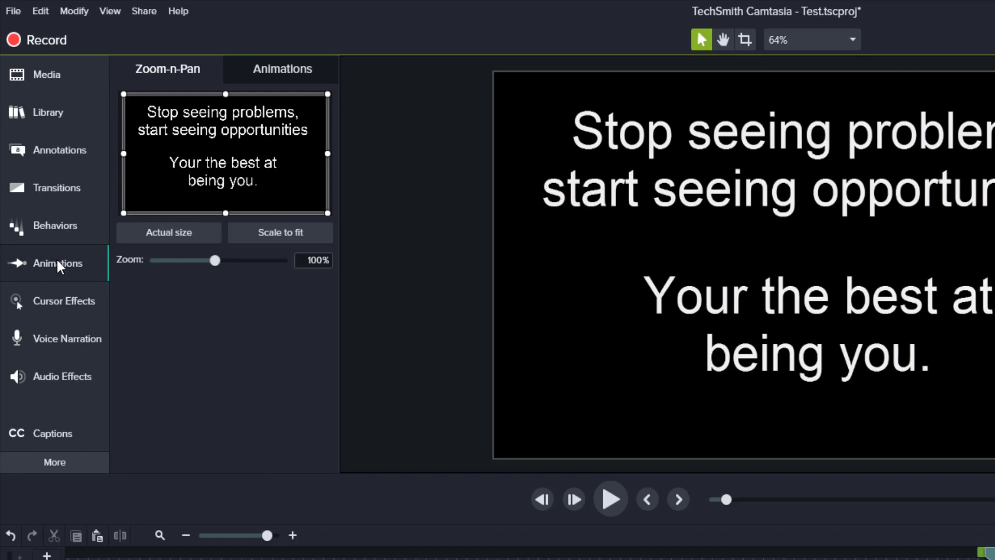
click(102, 8)
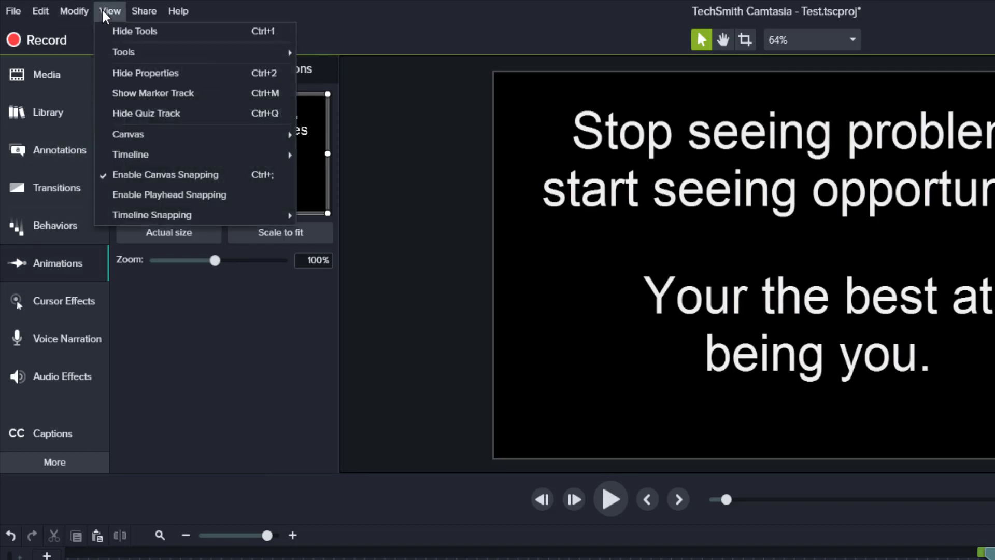
mouse_move(155, 134)
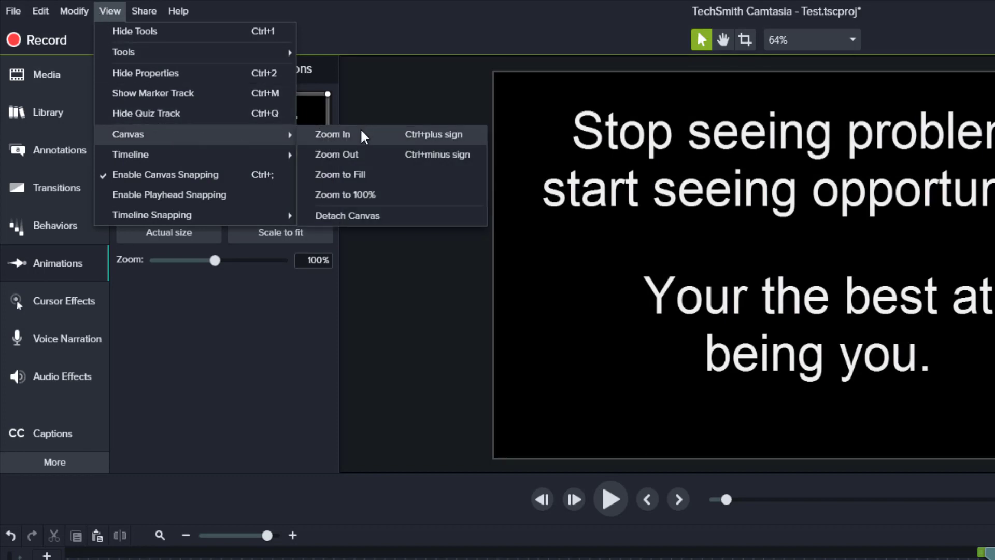
- Open the YouTube upload's sign-in page and cancel the upload
mouse_move(146, 10)
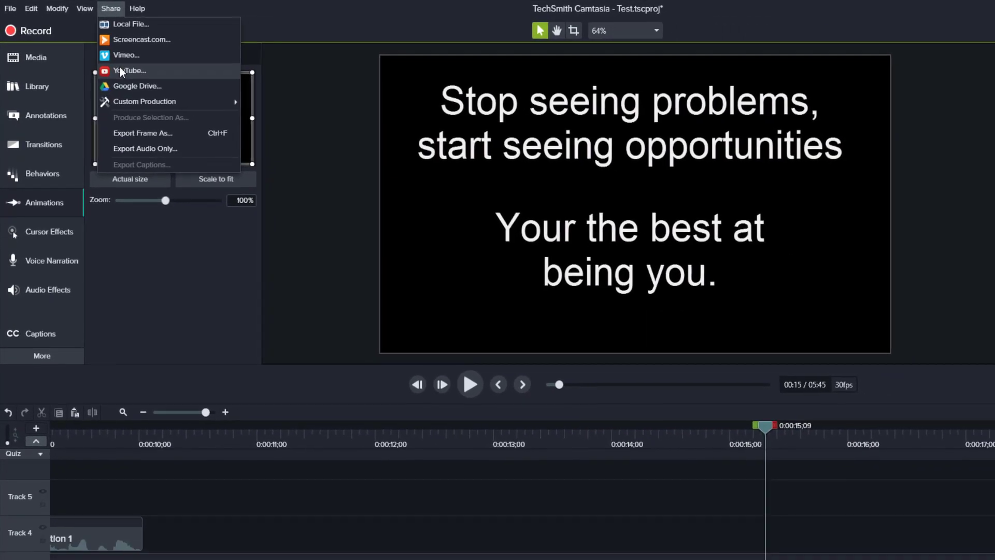
click(121, 70)
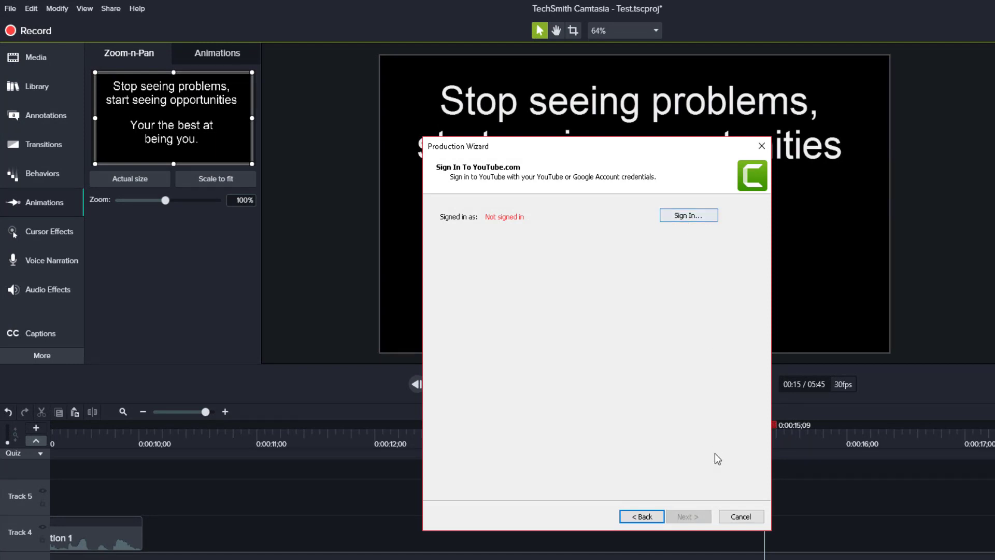
click(740, 515)
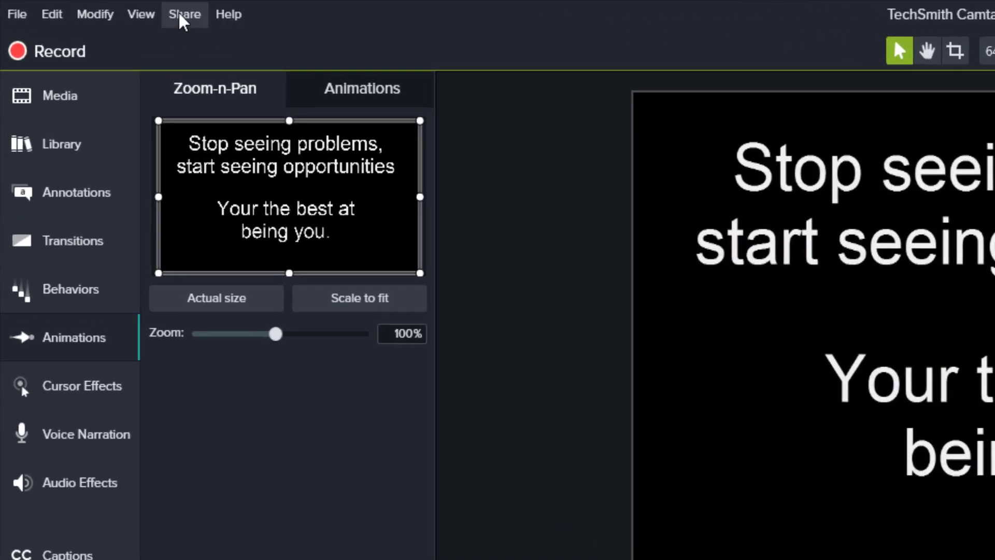
click(109, 9)
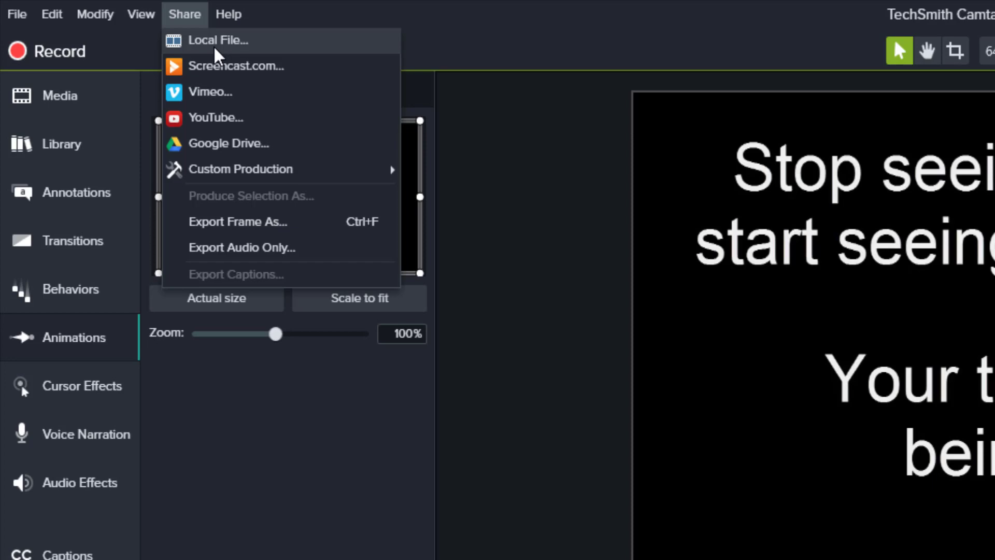
click(311, 19)
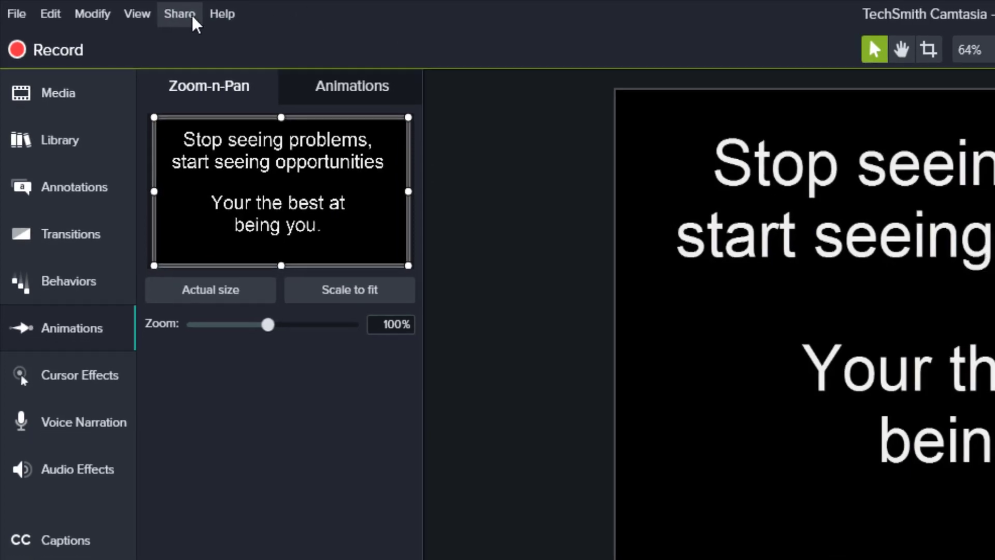
- Start a local file export of the video using the MP4 only (up to 1080p) preset and continue to the file location settings
click(184, 14)
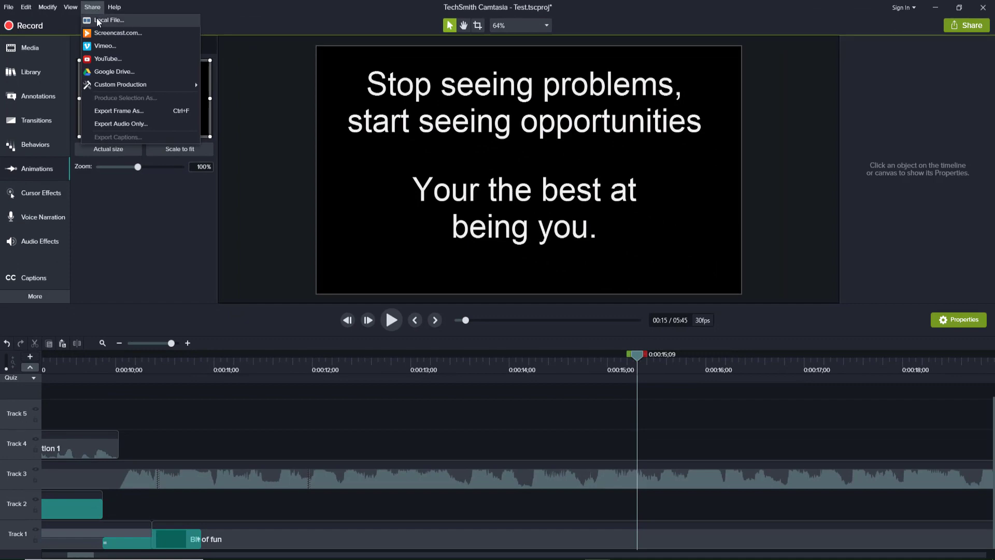
click(99, 20)
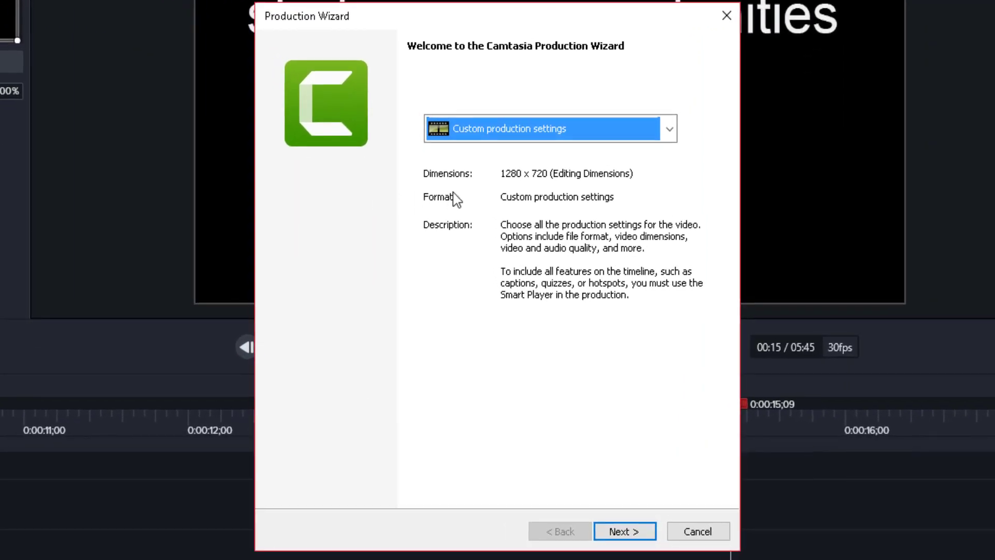
click(560, 172)
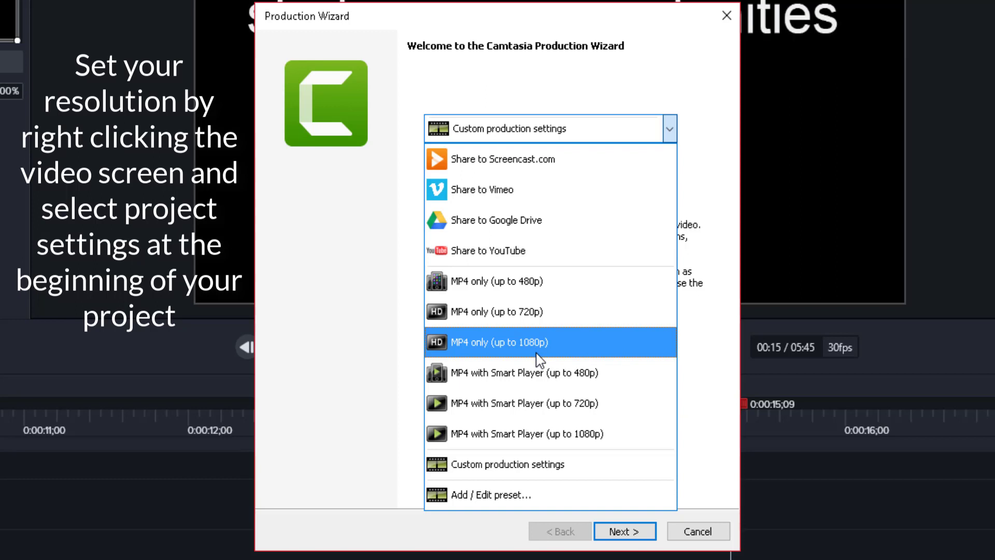
click(539, 313)
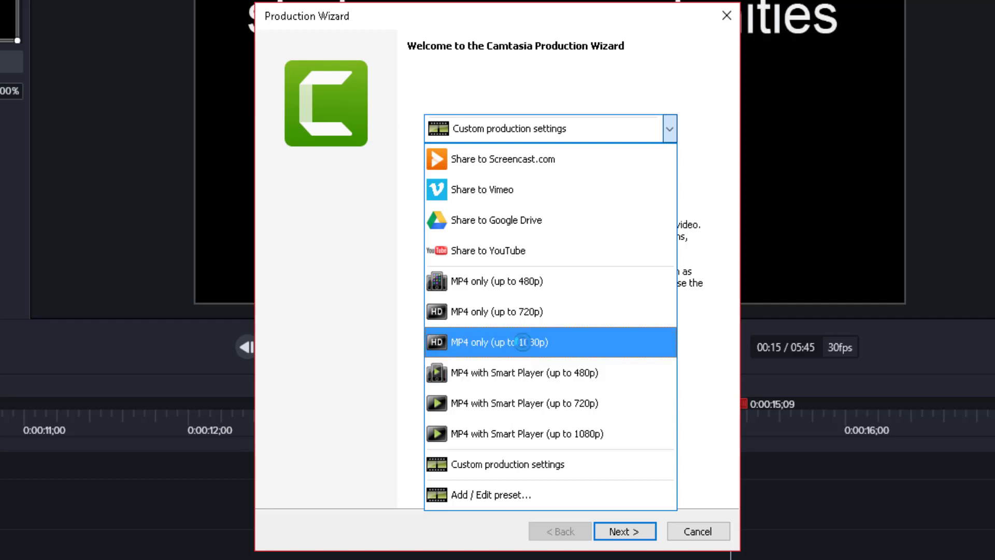
click(523, 343)
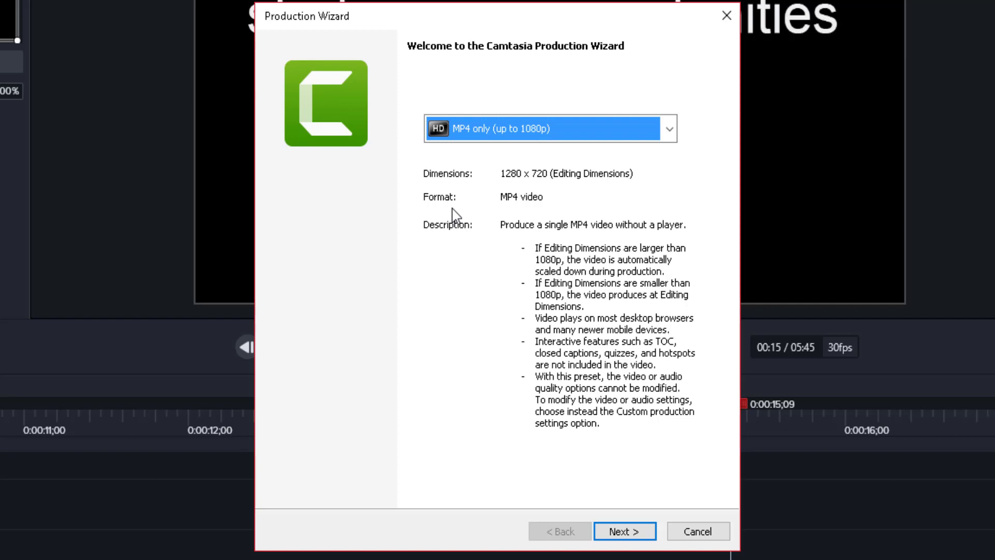
click(627, 532)
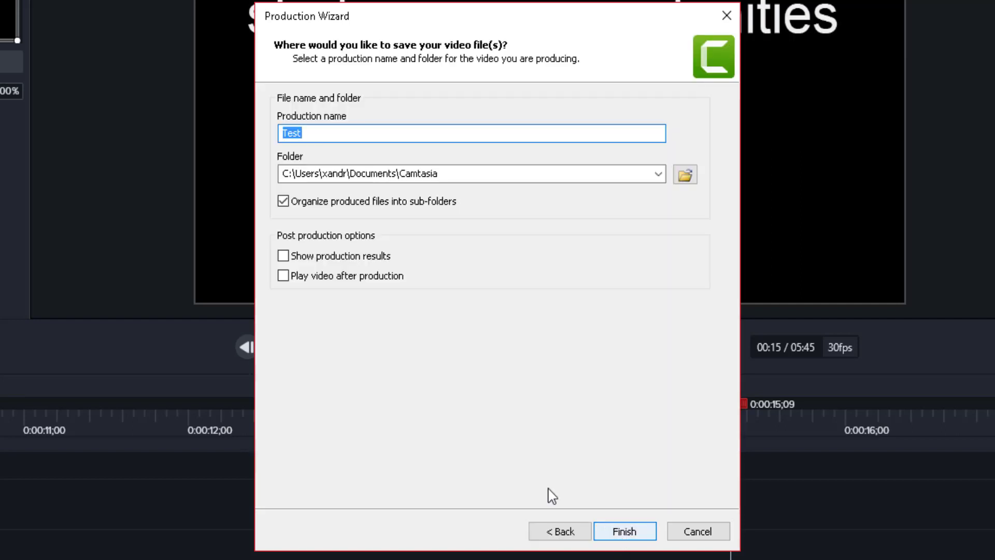
- Set the production to save as Test.mp4 in the Camtasia video folder on the Desktop
click(322, 133)
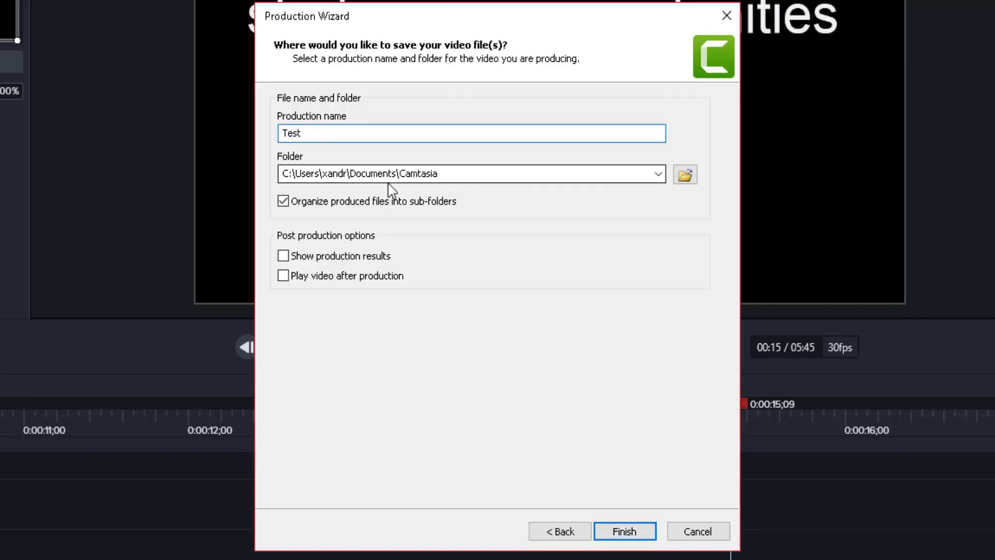
click(456, 175)
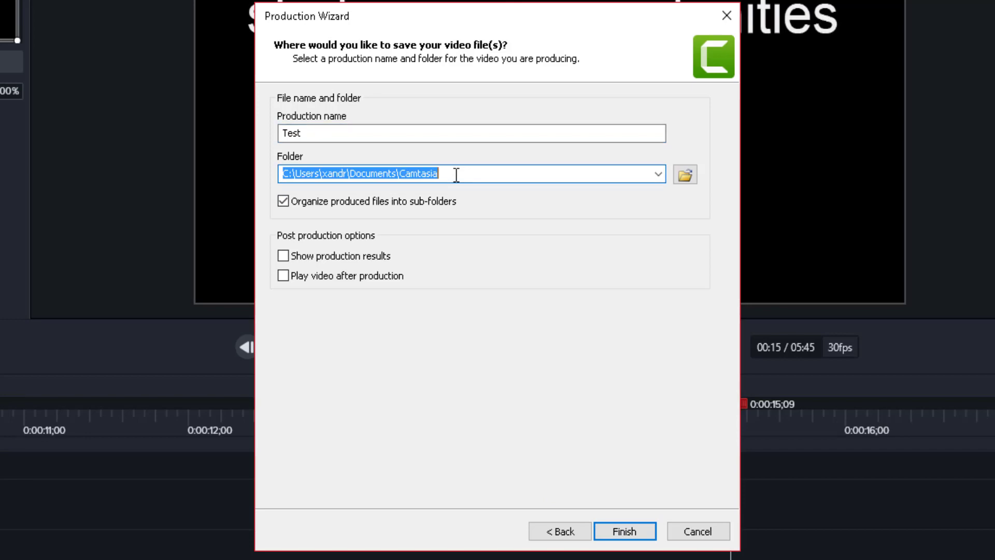
click(684, 176)
click(321, 179)
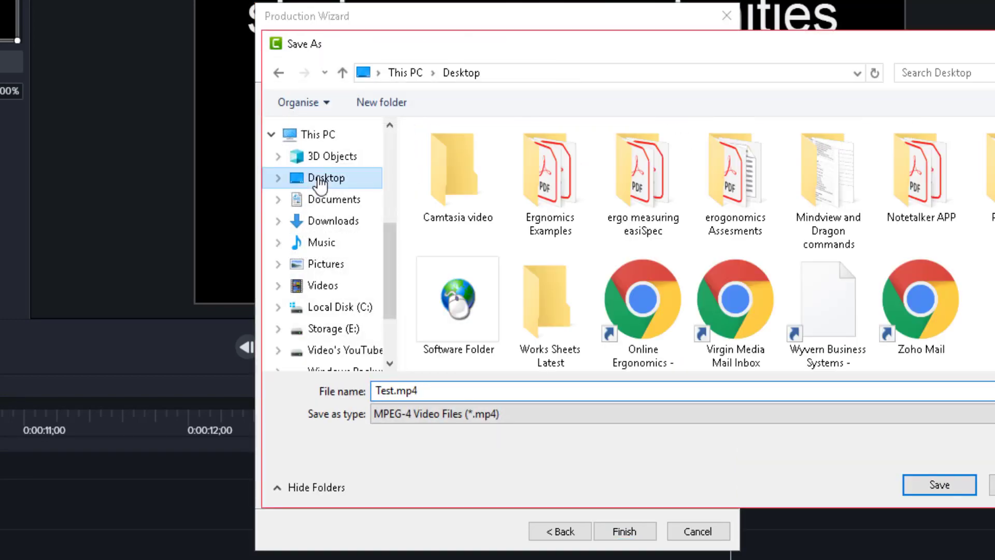
click(454, 169)
double_click(456, 168)
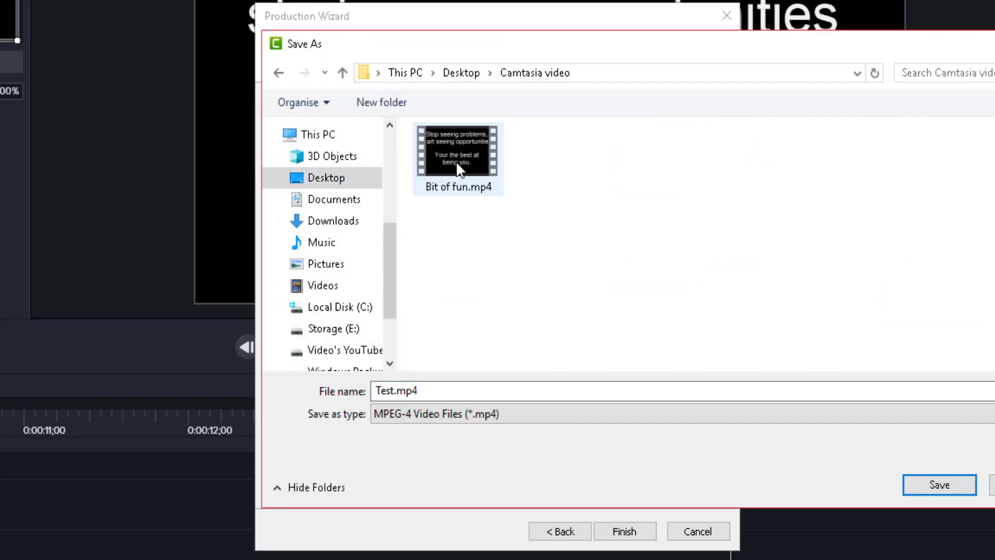
click(396, 392)
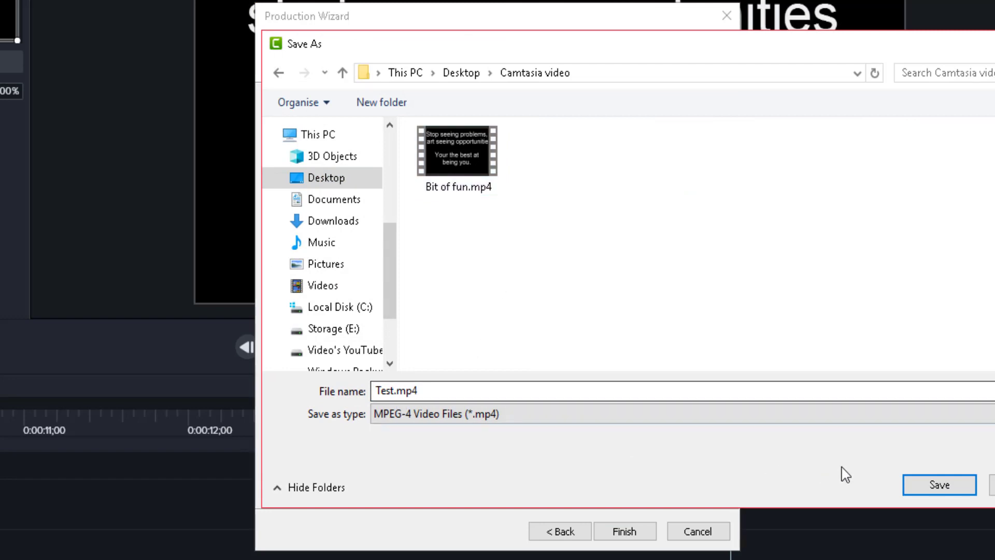
click(948, 485)
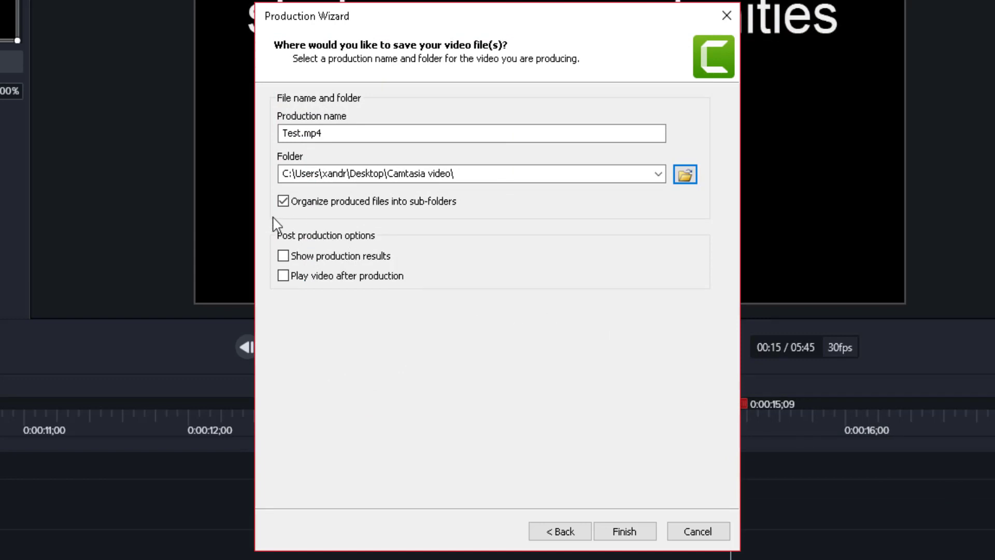
- Disable organizing produced files into sub-folders and start rendering the video
click(283, 201)
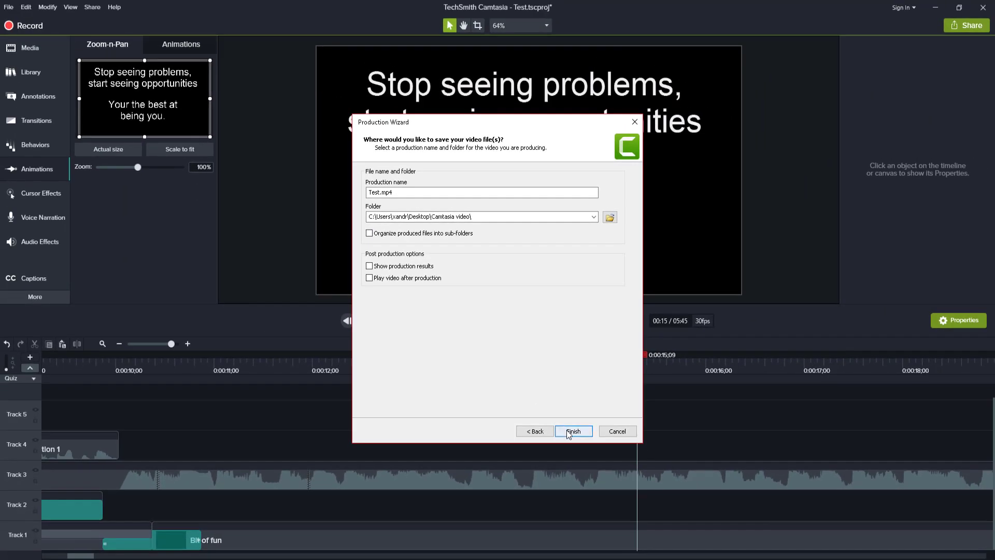
click(585, 453)
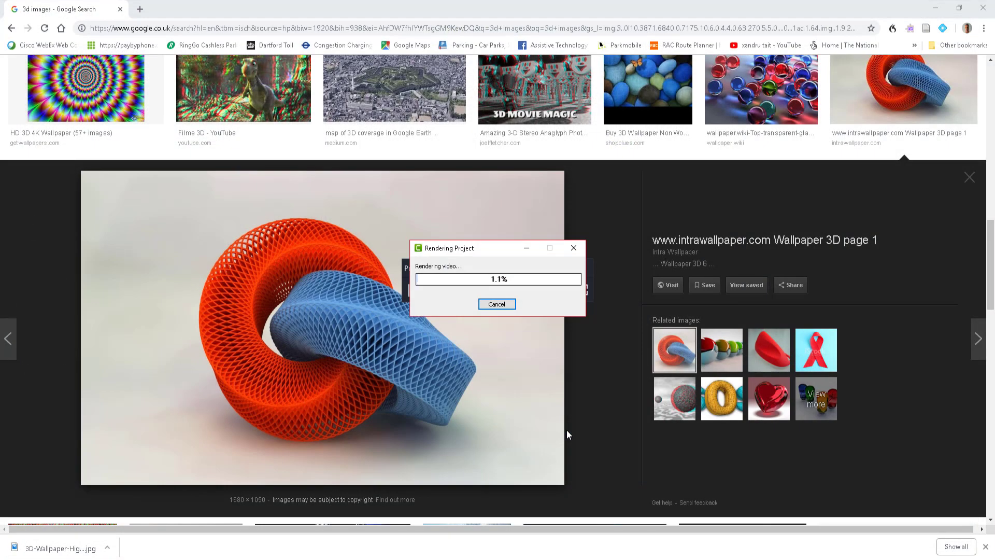